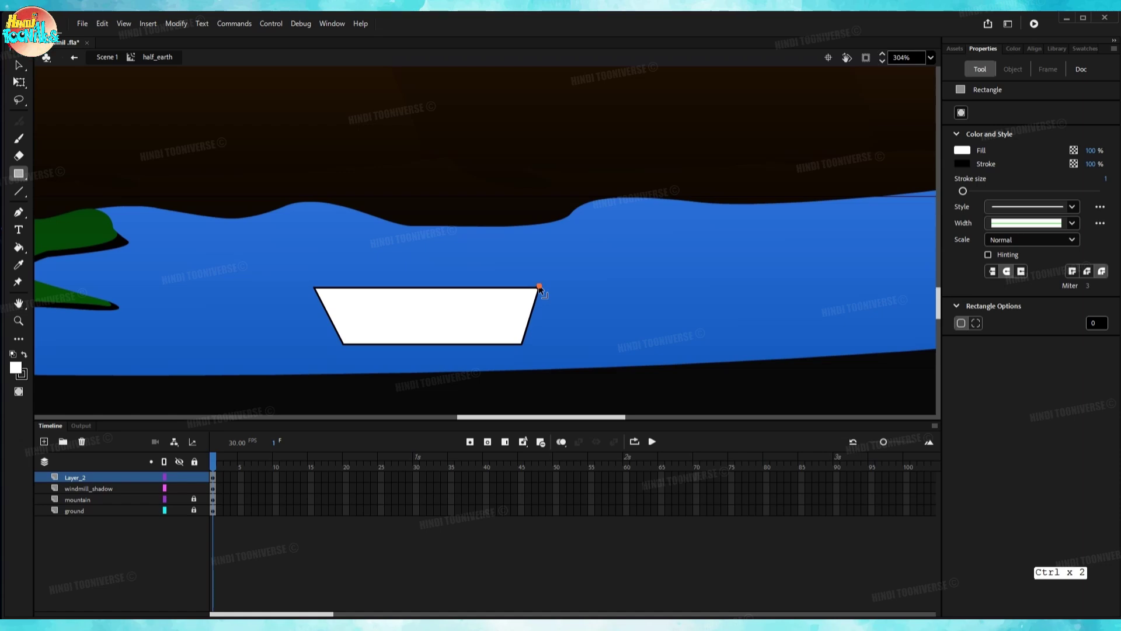
Lower the upper-right corner of the white boat hull and bow its top edge upward, keeping the bottom edge straight.
left_click_drag(433, 289, 433, 293)
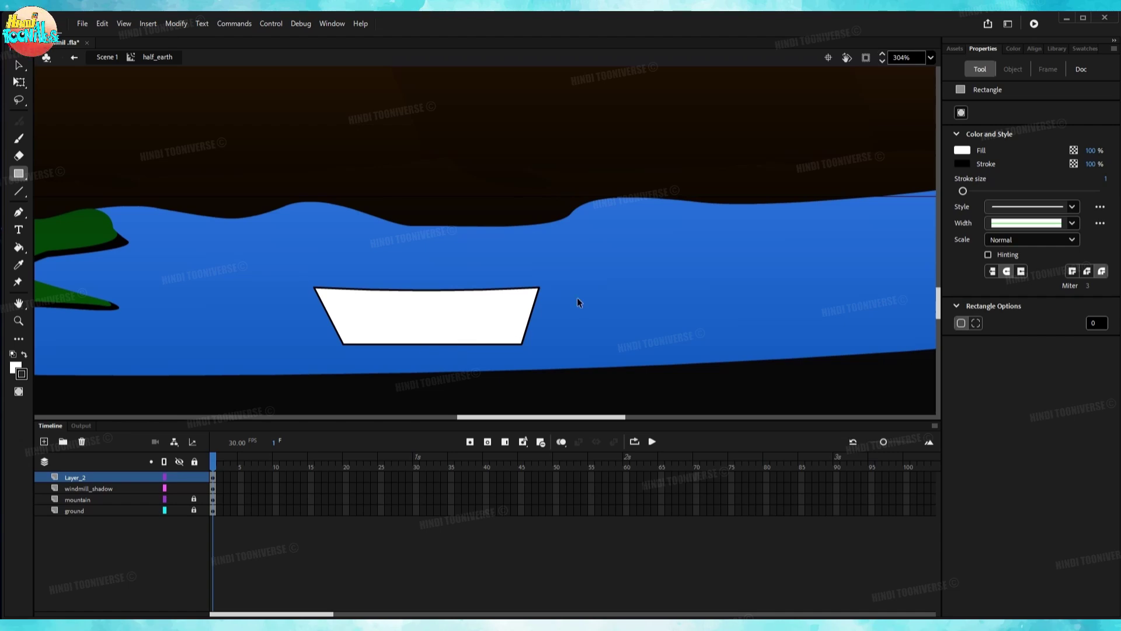
left_click_drag(540, 289, 539, 304)
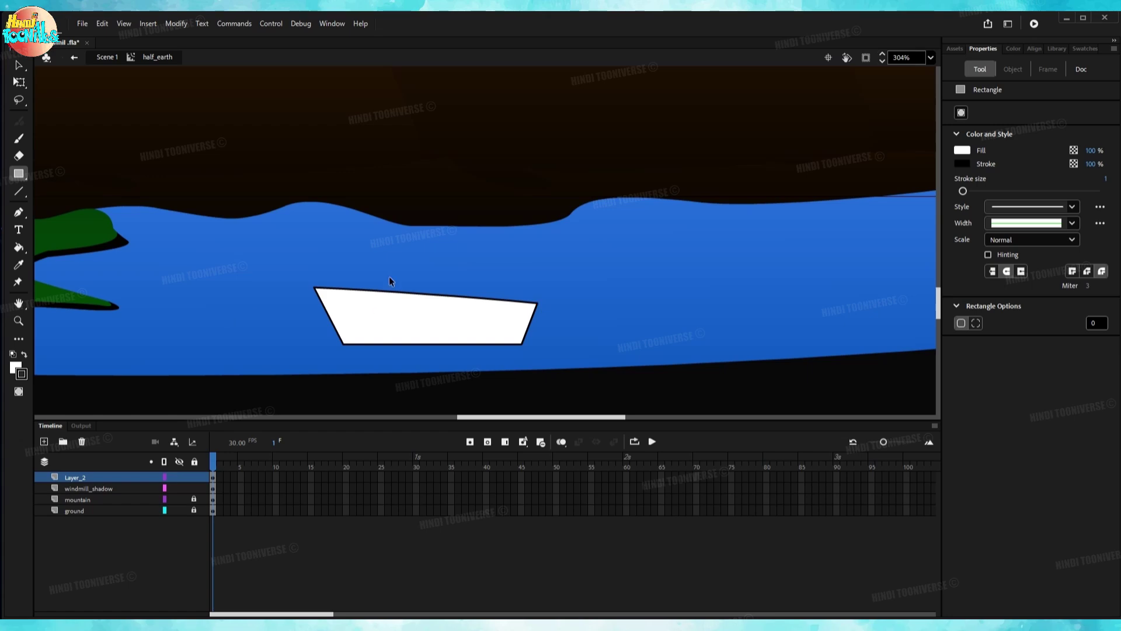
left_click_drag(414, 295, 388, 286)
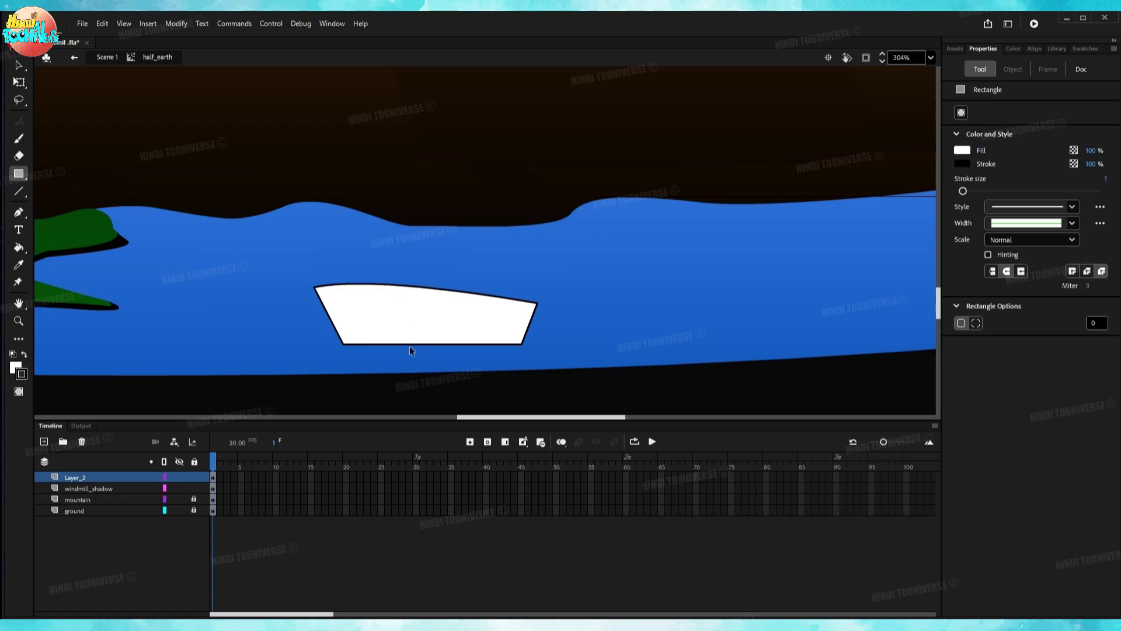
left_click_drag(422, 346, 423, 351)
key("ctrl+z")
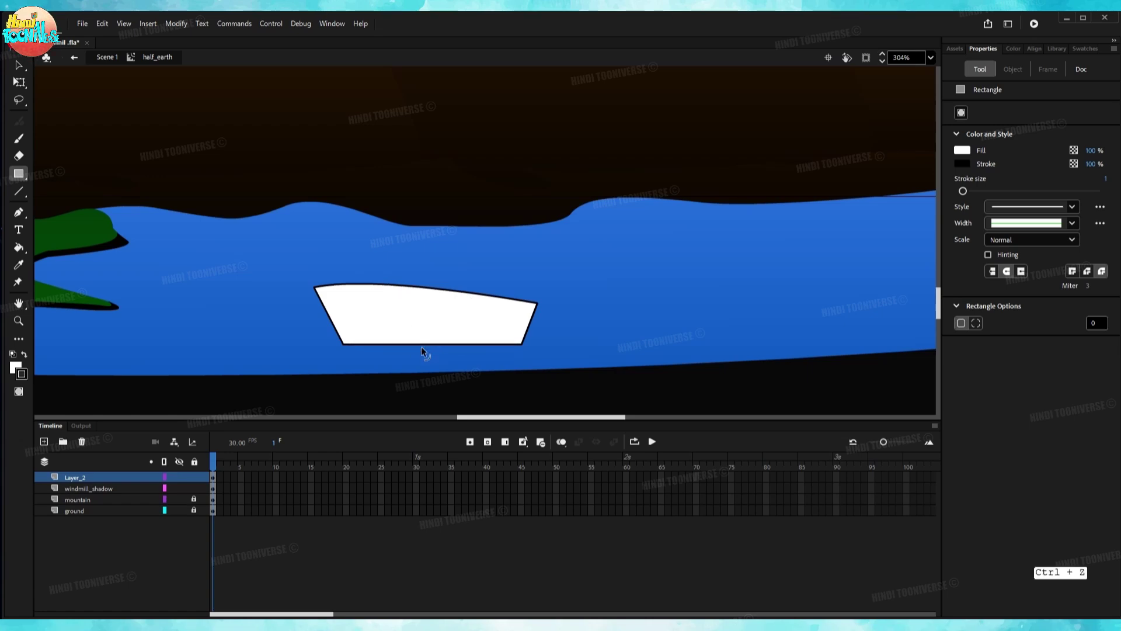
Fill the boat hull with solid red FF2039.
key("ctrl+z")
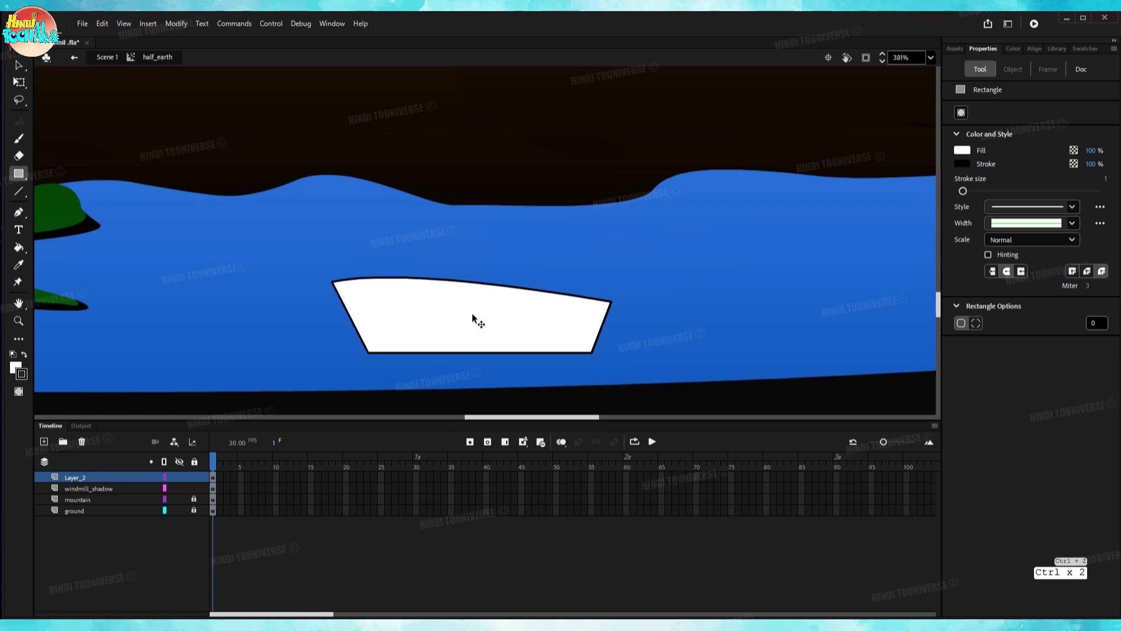
key("ctrl+z")
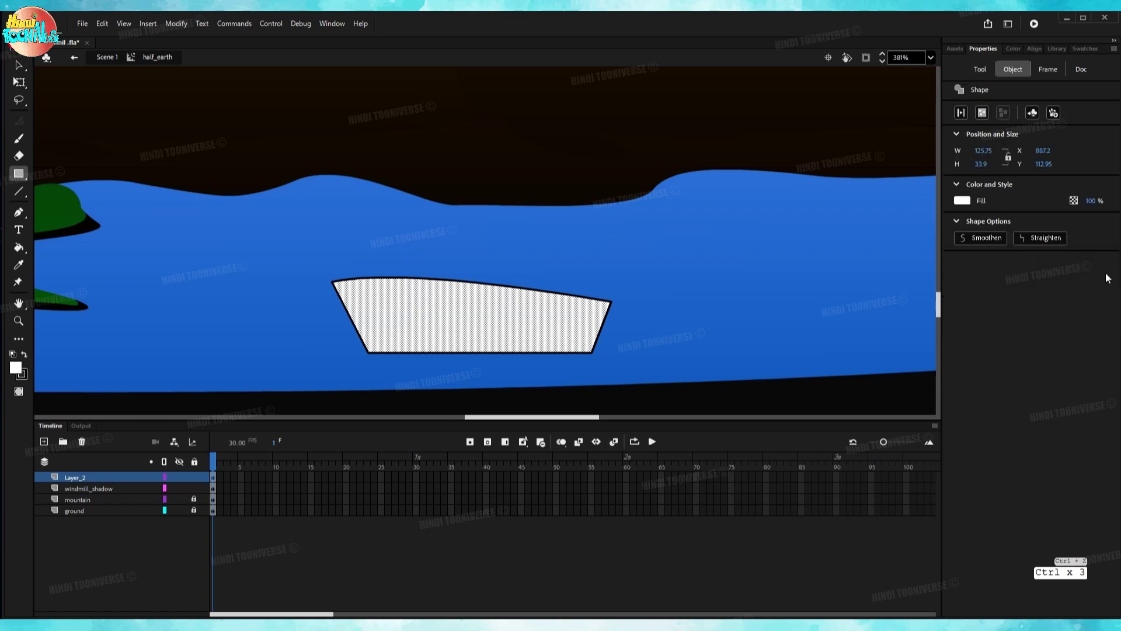
left_click(1023, 48)
left_click(972, 49)
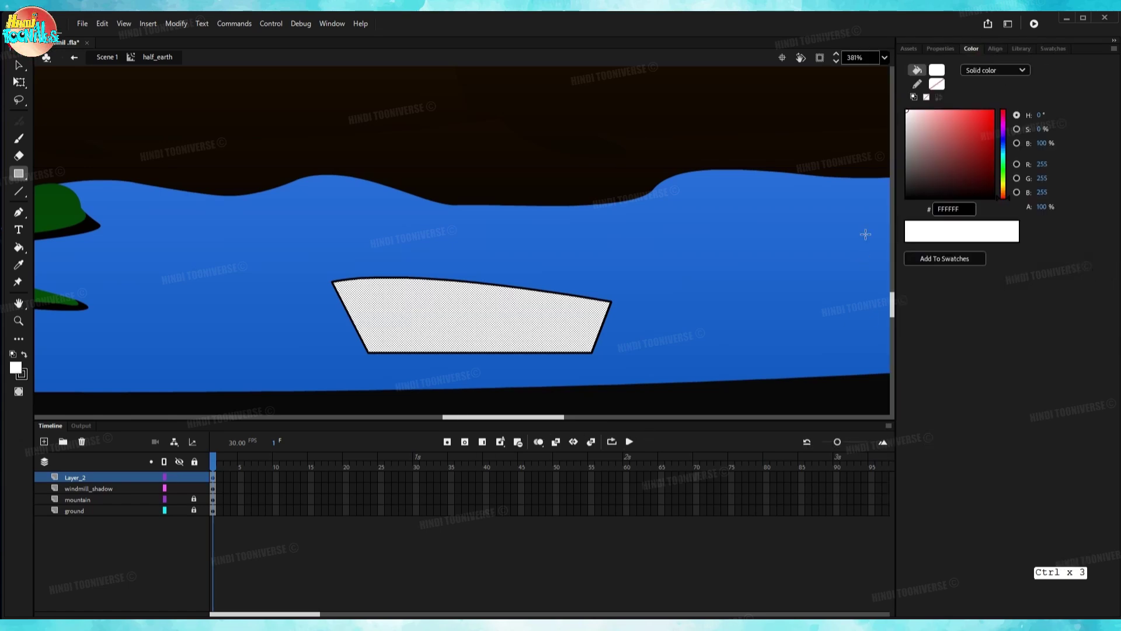
key("ctrl+z")
mouse_move(1002, 181)
left_mouse_down()
mouse_move(1006, 116)
mouse_move(963, 106)
mouse_move(982, 110)
left_mouse_up()
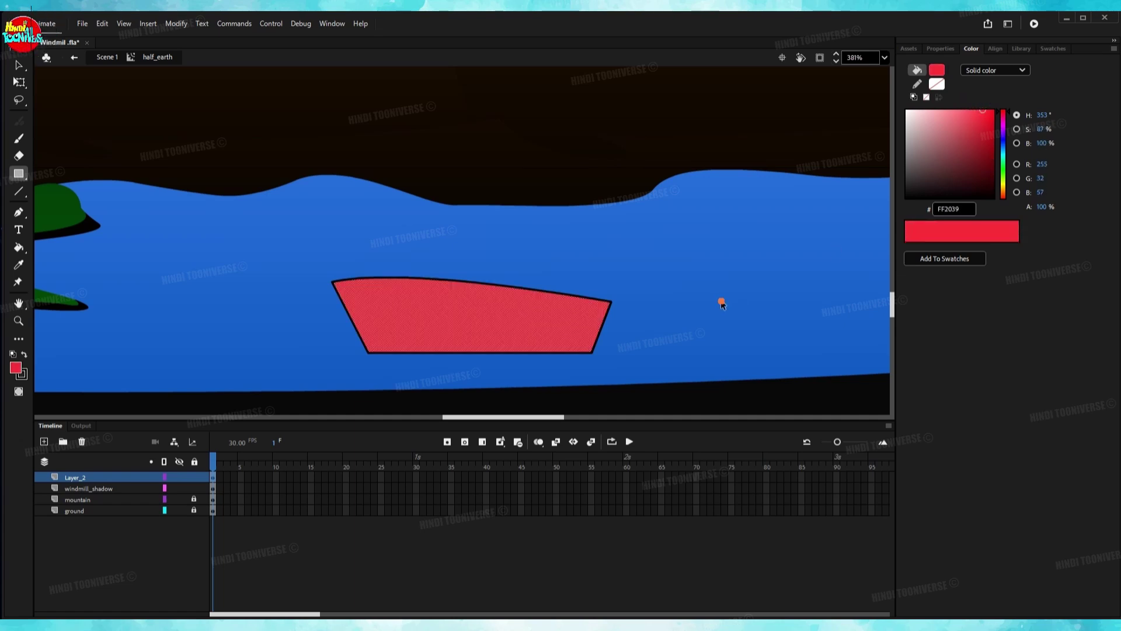
left_click(721, 303)
Draw four slanted straight lines across the hull in two close pairs, dividing it into three wide and two narrow bands.
scroll(497, 332, "up", 1)
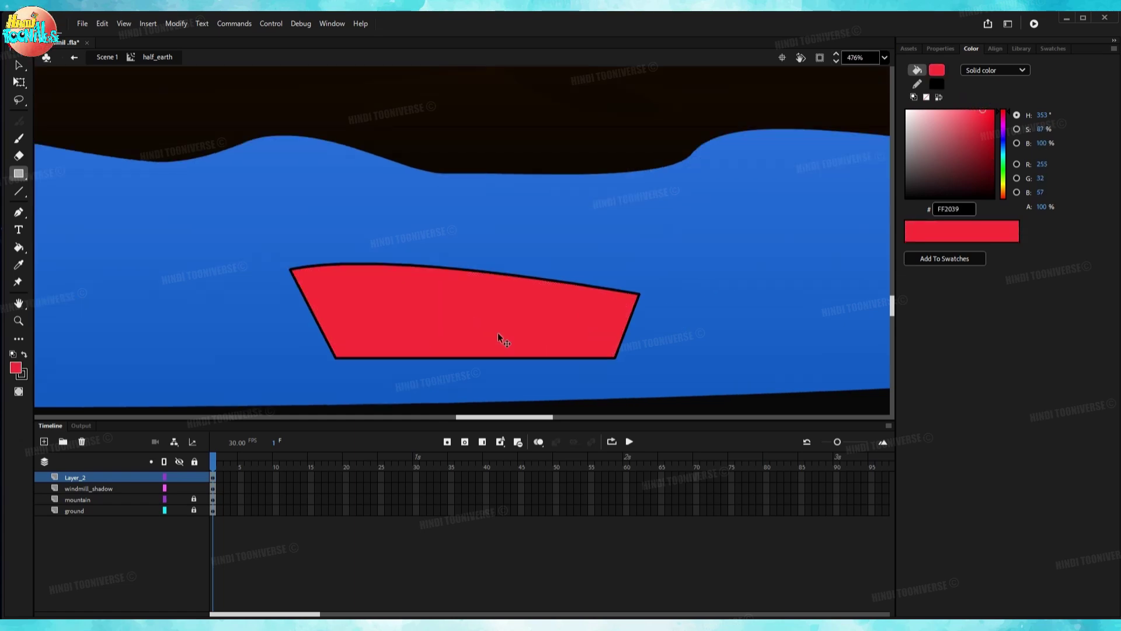
key("n")
scroll(295, 285, "up", 2)
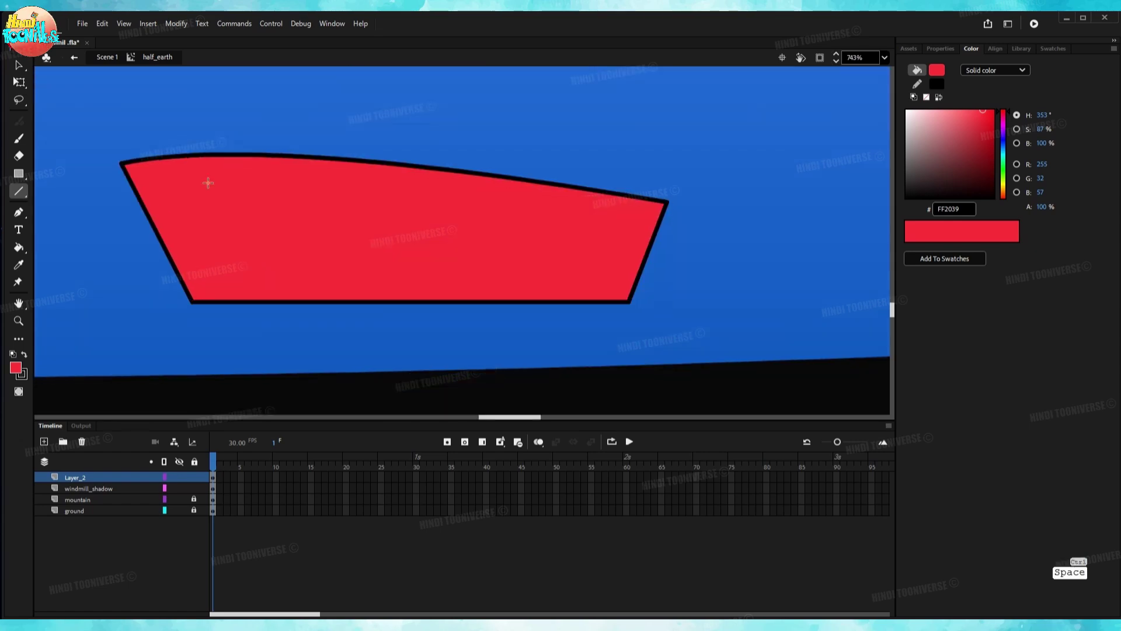
left_click_drag(132, 185, 652, 231)
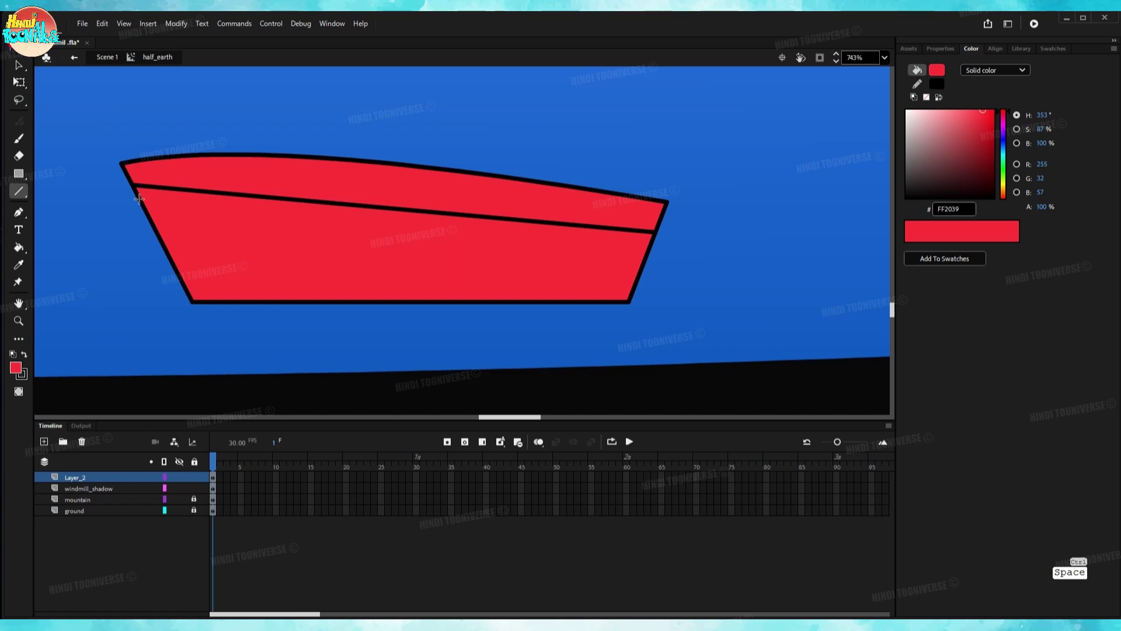
left_click_drag(139, 199, 655, 244)
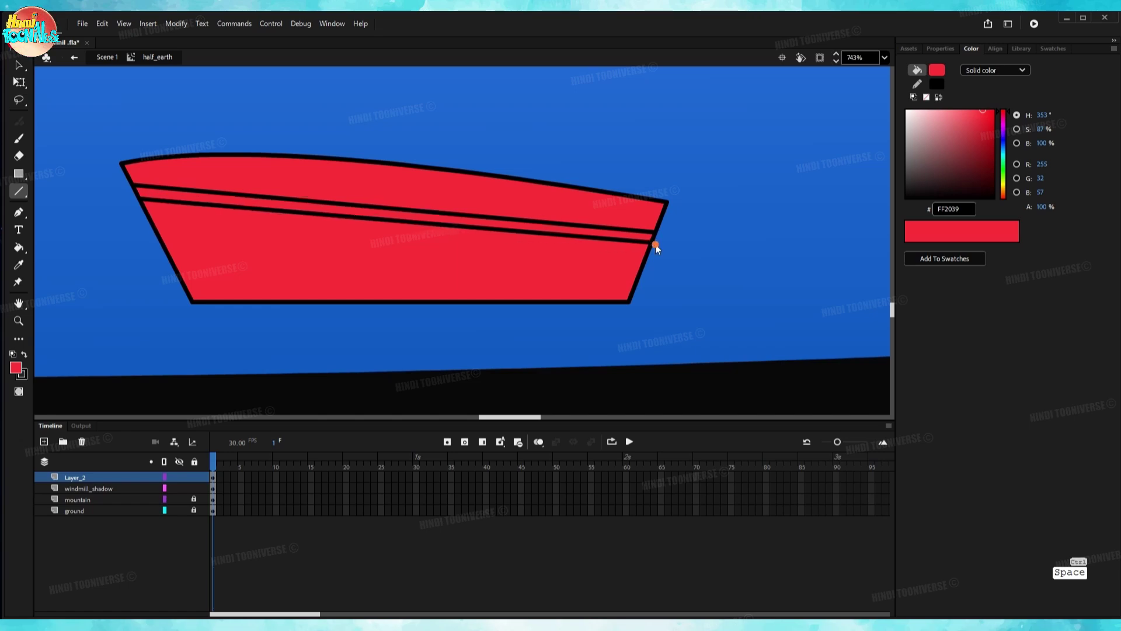
mouse_move(164, 242)
left_mouse_down()
mouse_move(646, 262)
mouse_move(639, 270)
left_mouse_up()
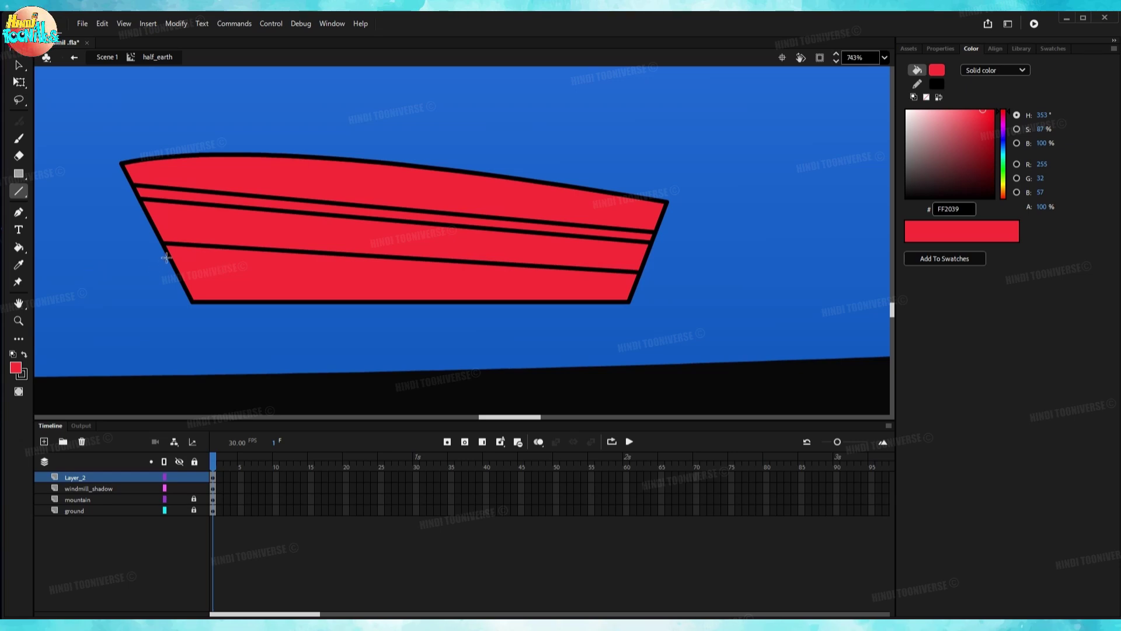
mouse_move(184, 257)
left_mouse_down()
mouse_move(578, 265)
mouse_move(637, 285)
left_mouse_up()
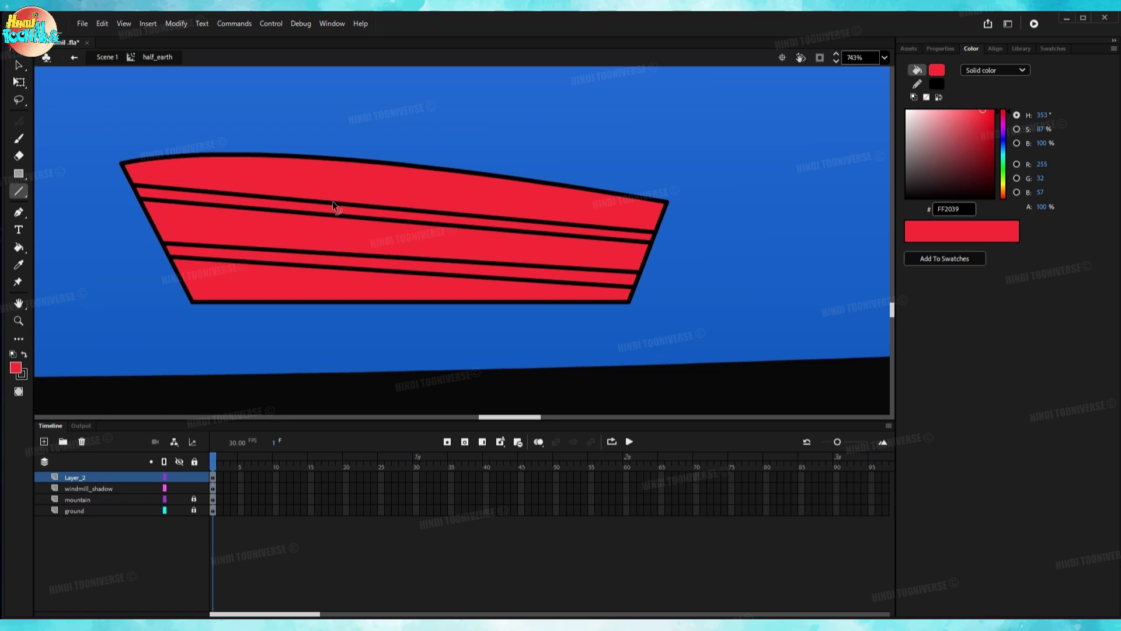
Bow the four dividing lines upward so they follow the curve of the hull's top edge.
mouse_move(333, 204)
left_mouse_down()
mouse_move(330, 190)
mouse_move(330, 200)
left_mouse_up()
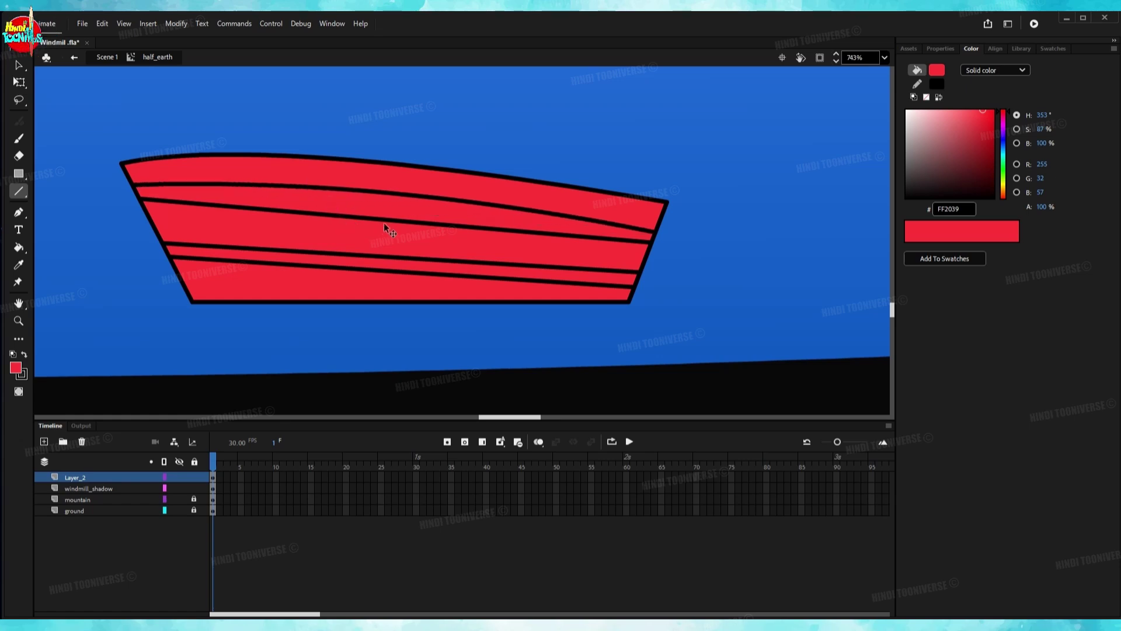
left_click_drag(394, 220, 381, 209)
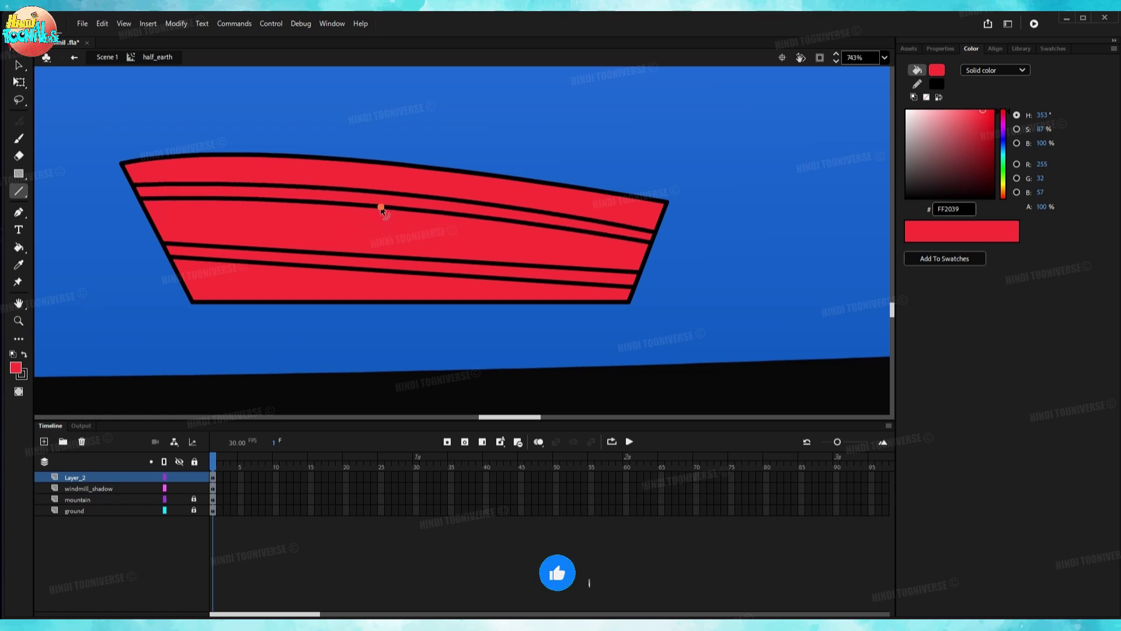
left_click_drag(423, 258, 446, 265)
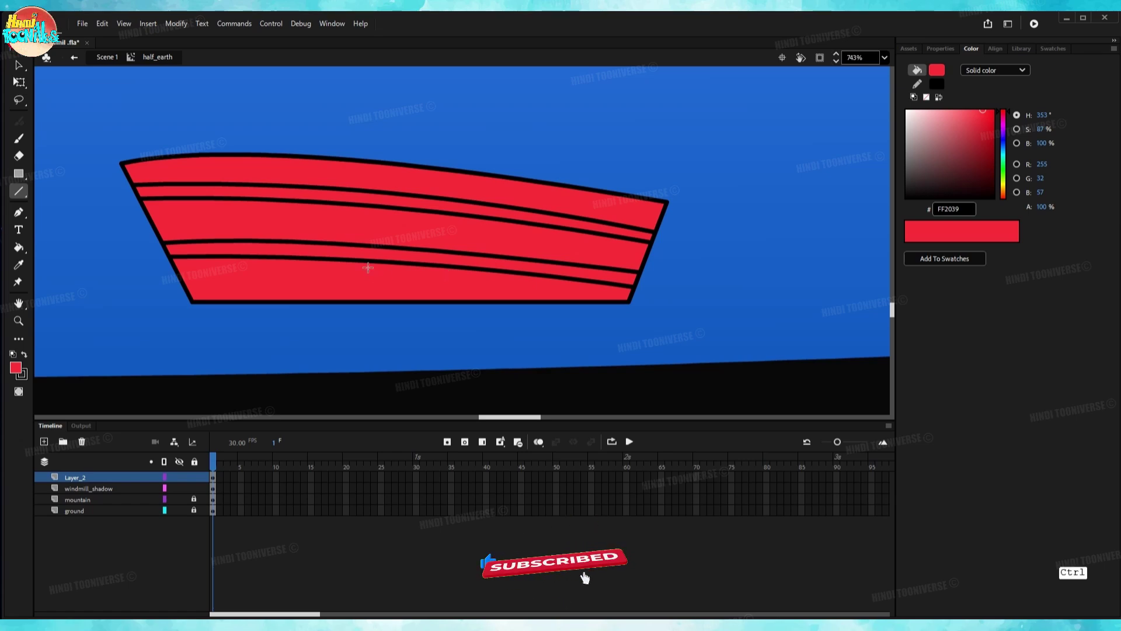
Fill the hull's lowest wide band with red FF0824 and the middle wide band with FF0B27.
left_click(406, 277, "ctrl")
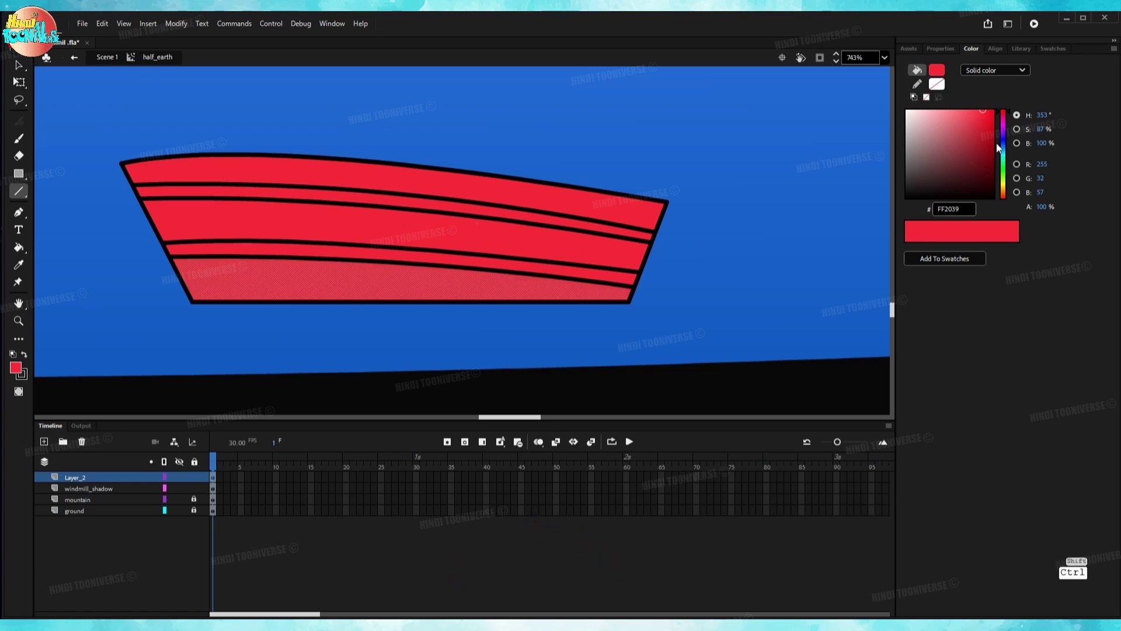
left_click_drag(981, 110, 985, 105)
left_click(668, 203)
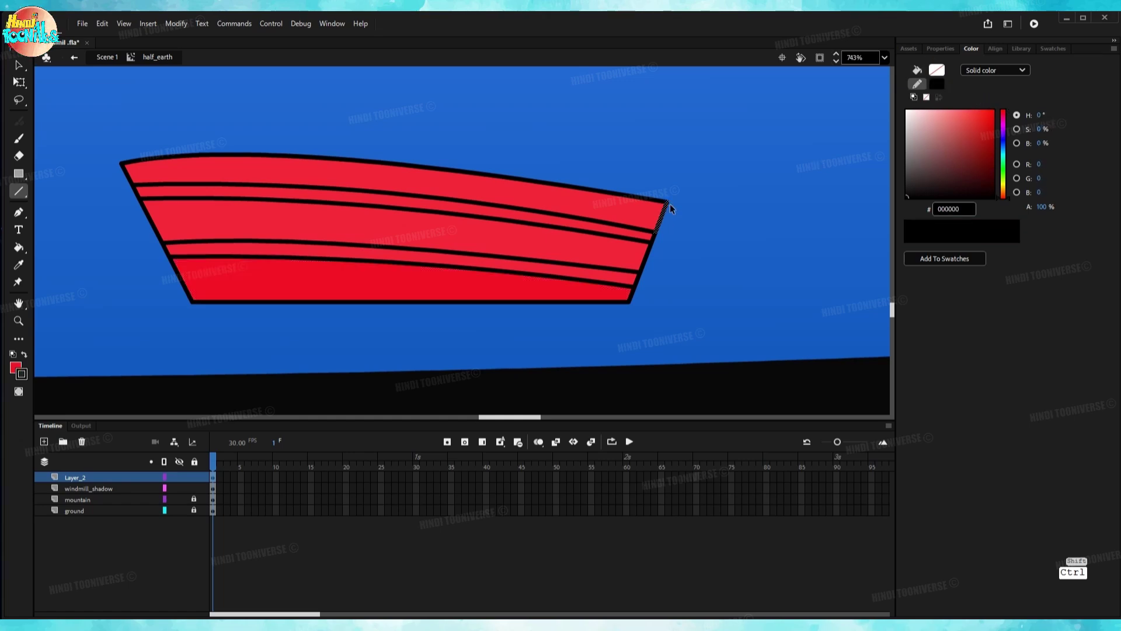
left_click(446, 235, "ctrl")
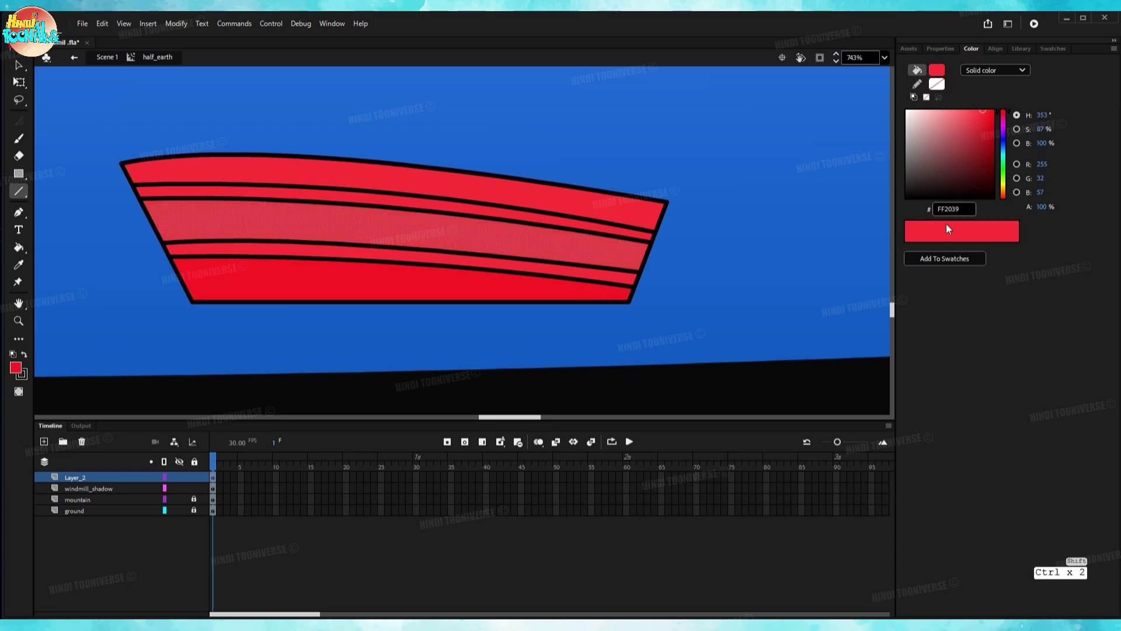
left_click_drag(982, 133, 990, 110)
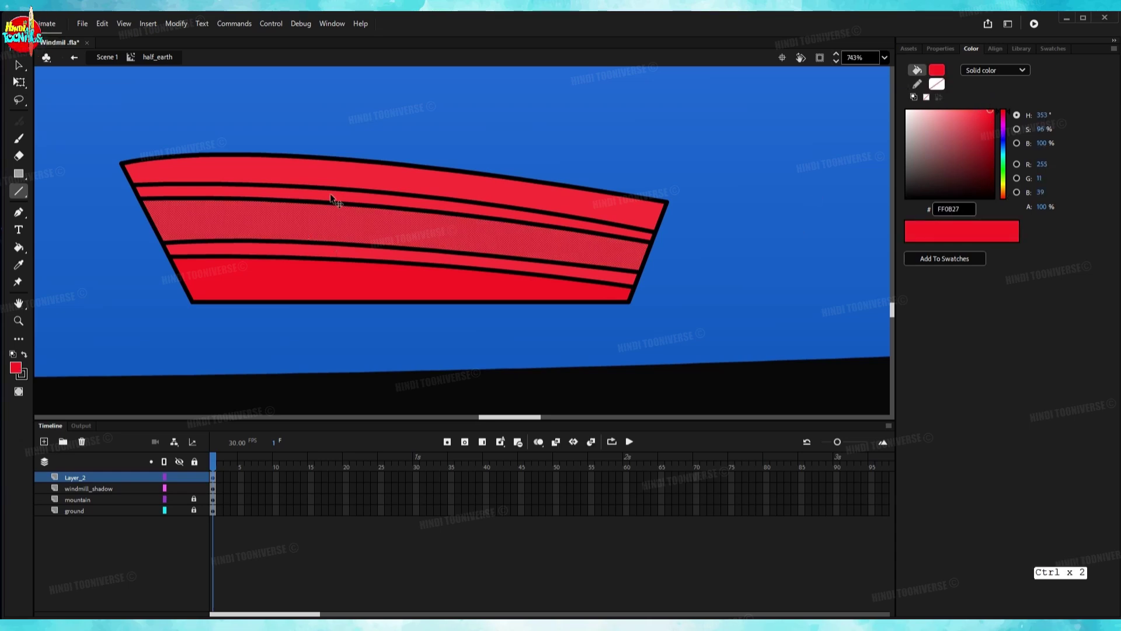
Fill the hull's top wide band with the lighter red FF213A.
left_click(347, 175, "ctrl")
left_click(993, 122)
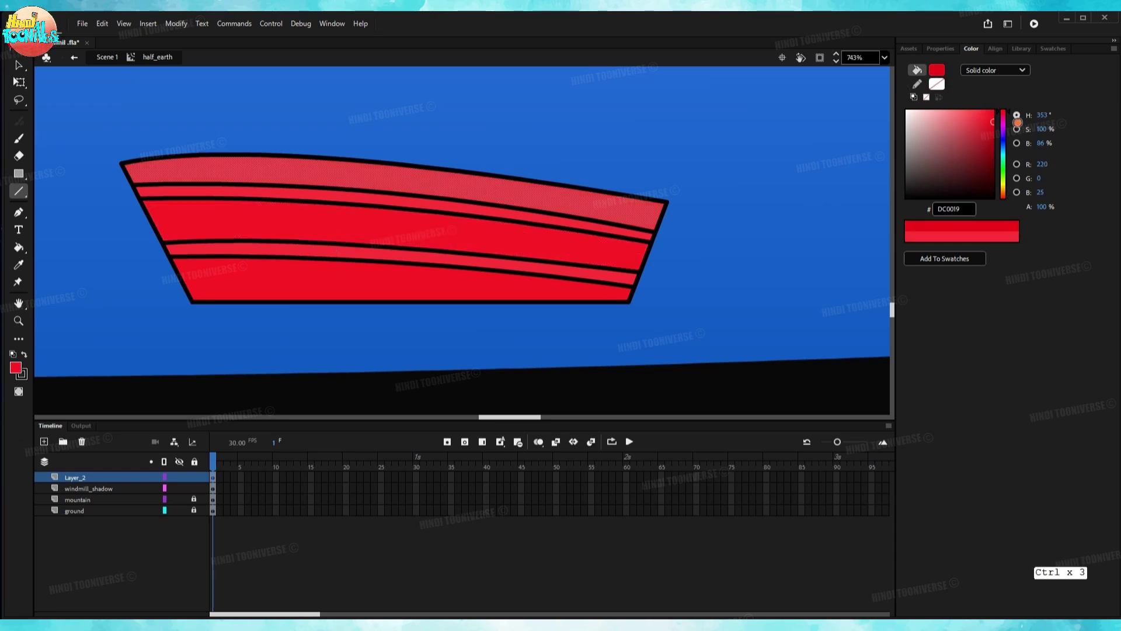
mouse_move(1019, 127)
left_mouse_down()
mouse_move(963, 97)
mouse_move(987, 104)
mouse_move(982, 96)
left_mouse_up()
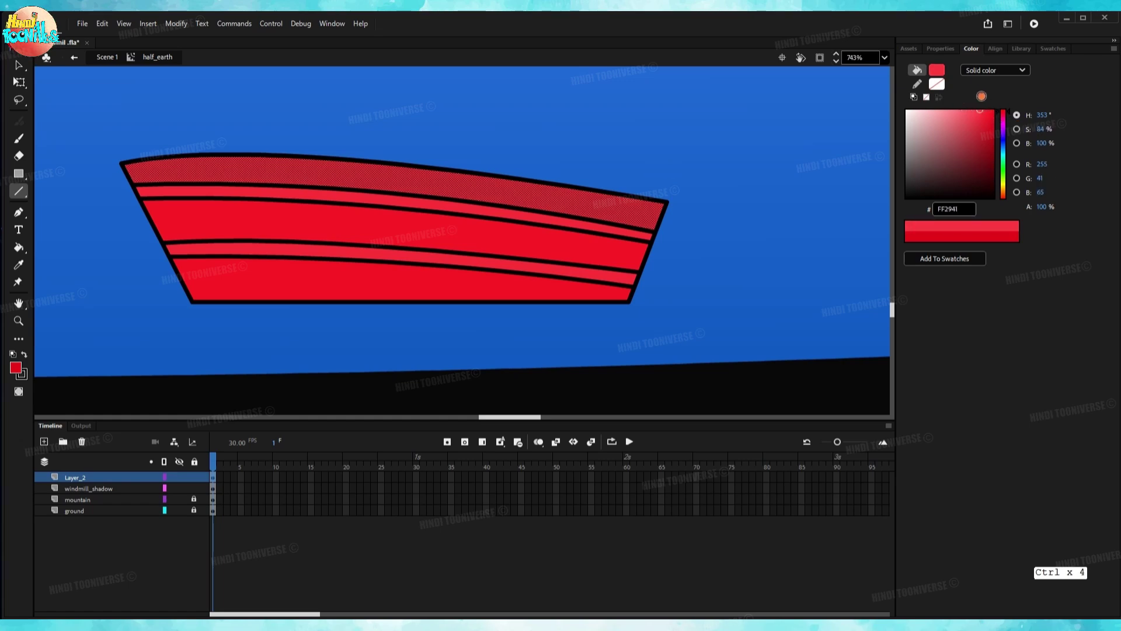
left_click(763, 172)
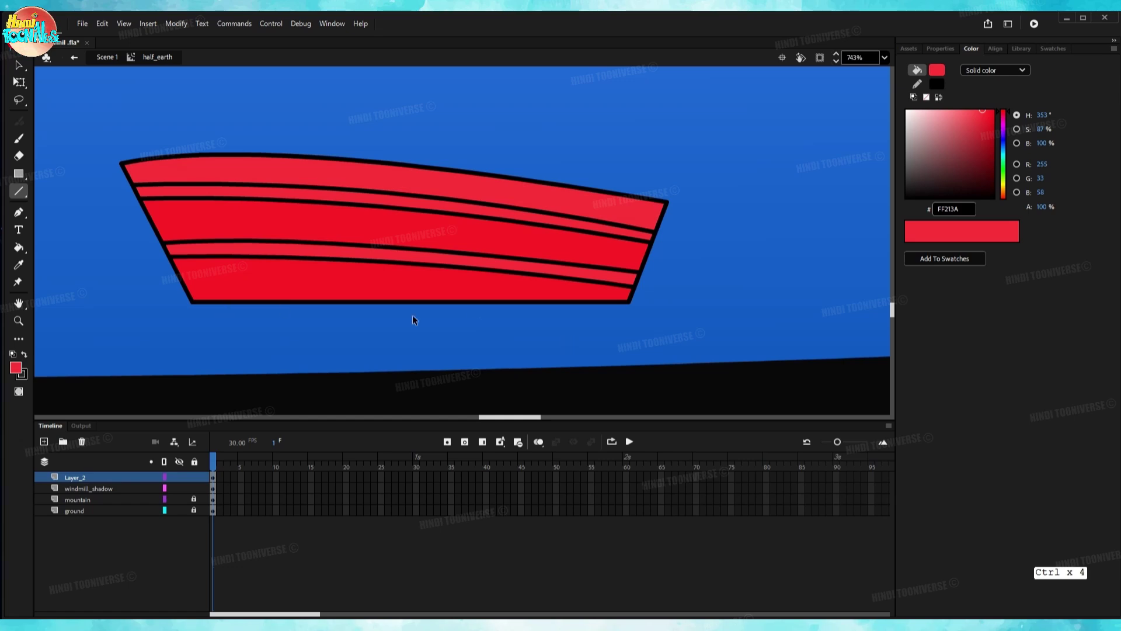
Fill both narrow bands of the hull with dark red 920010.
key("ctrl")
left_click(514, 215, "ctrl")
left_click(527, 268, "ctrl+shift")
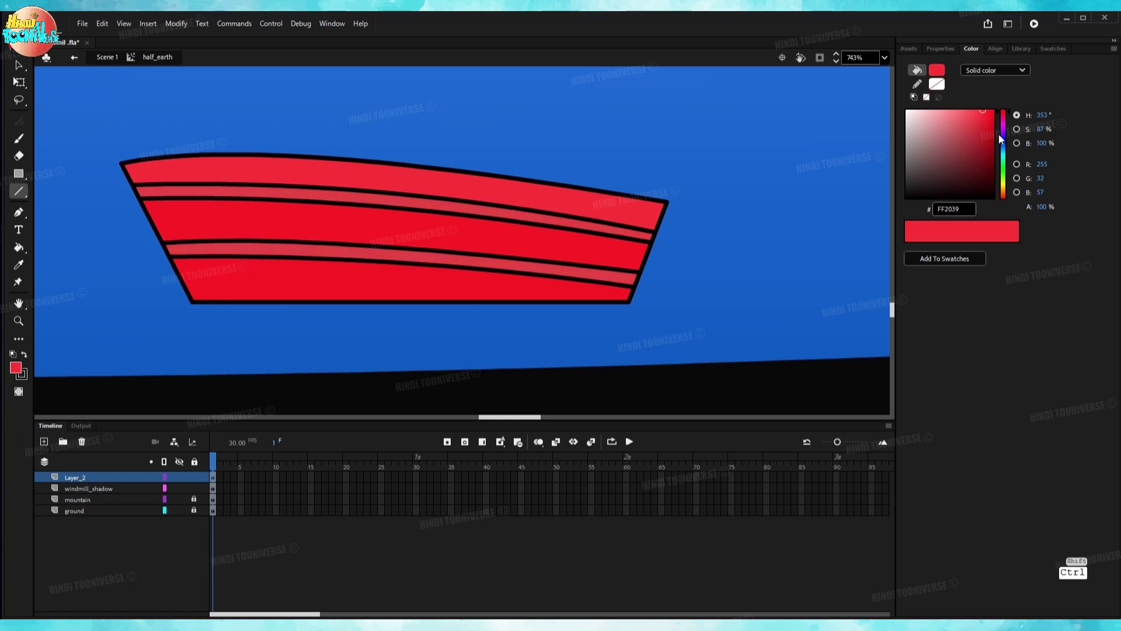
left_click_drag(984, 136, 992, 147)
left_click(806, 195)
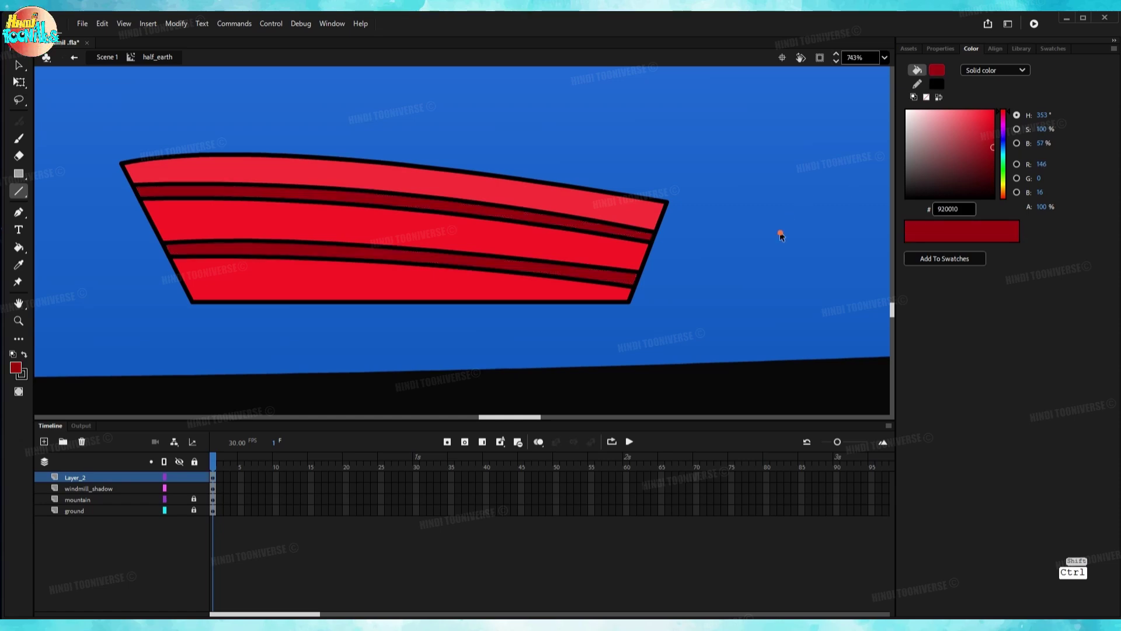
Draw a slanted line from the hull's bottom edge to its top edge near the left end and curve its segments band by band.
key("ctrl")
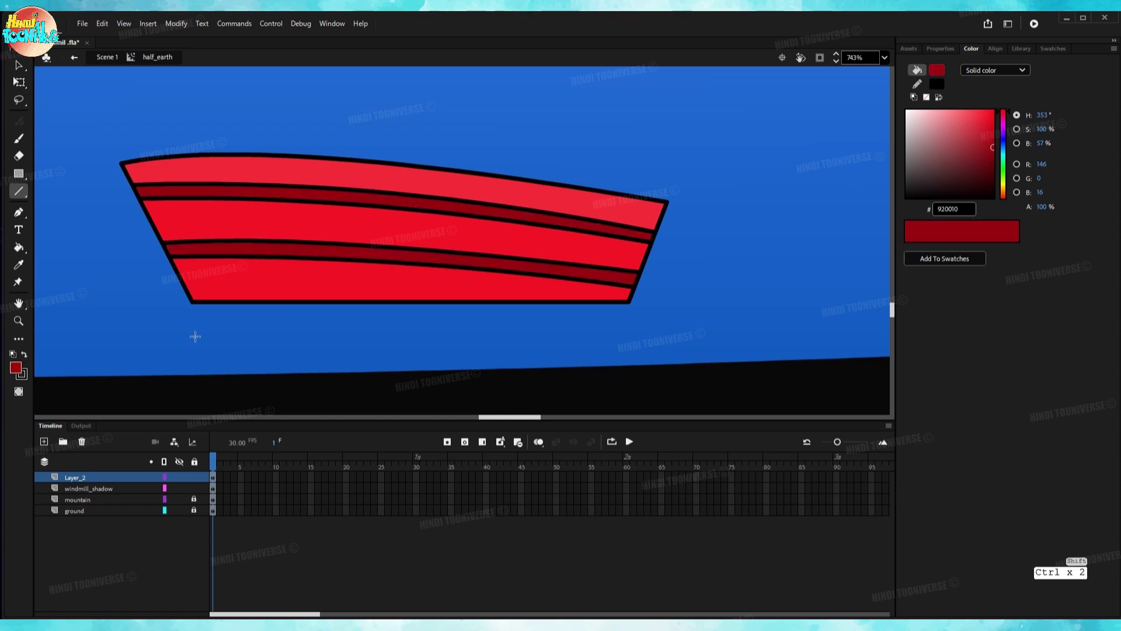
scroll(219, 257, "up", 2)
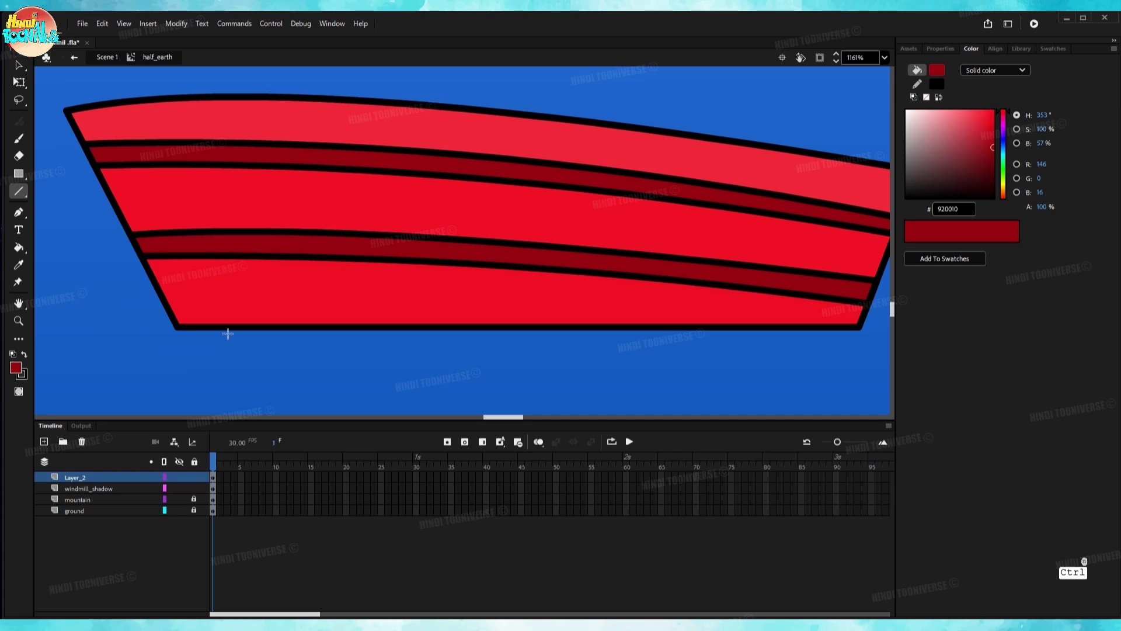
left_click_drag(223, 330, 119, 106)
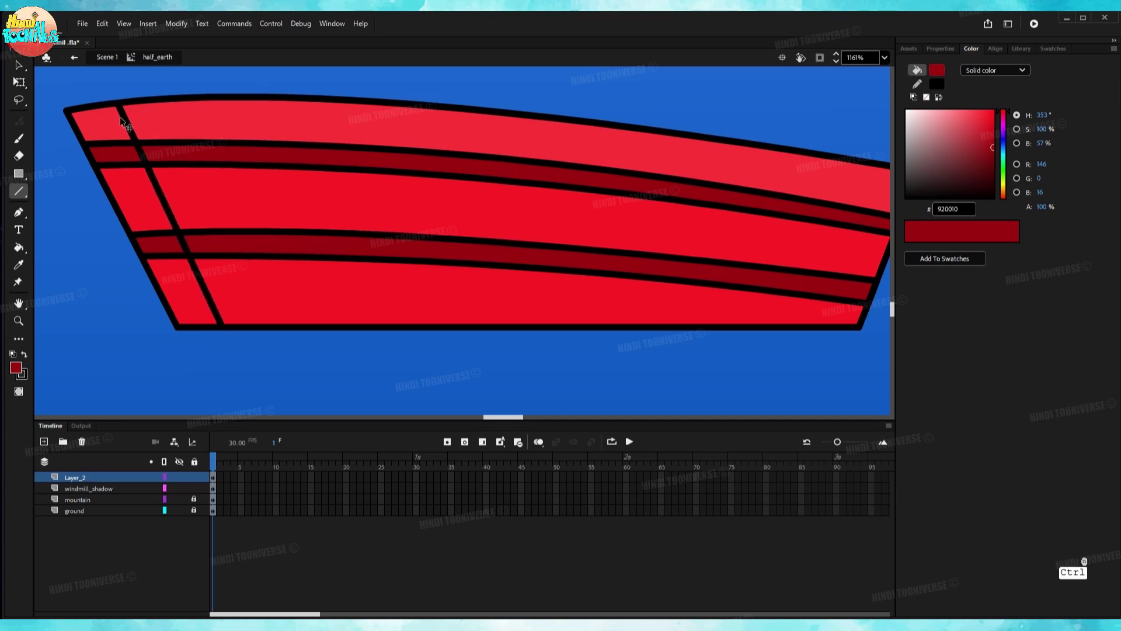
left_click_drag(127, 122, 118, 113)
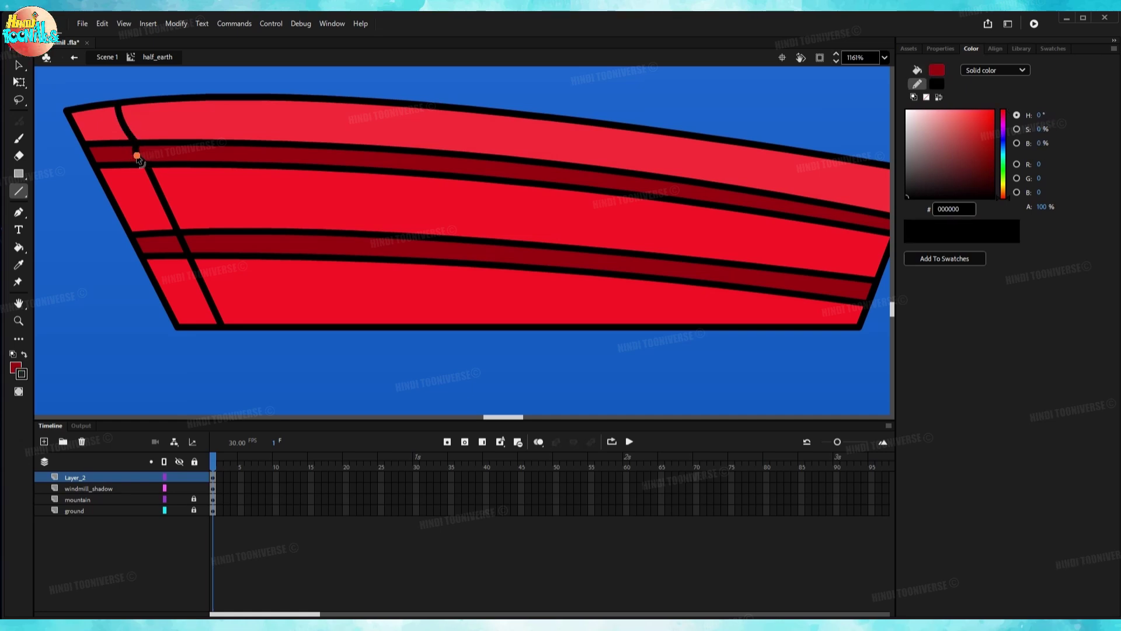
mouse_move(165, 206)
left_mouse_down()
mouse_move(155, 209)
mouse_move(178, 240)
left_mouse_up()
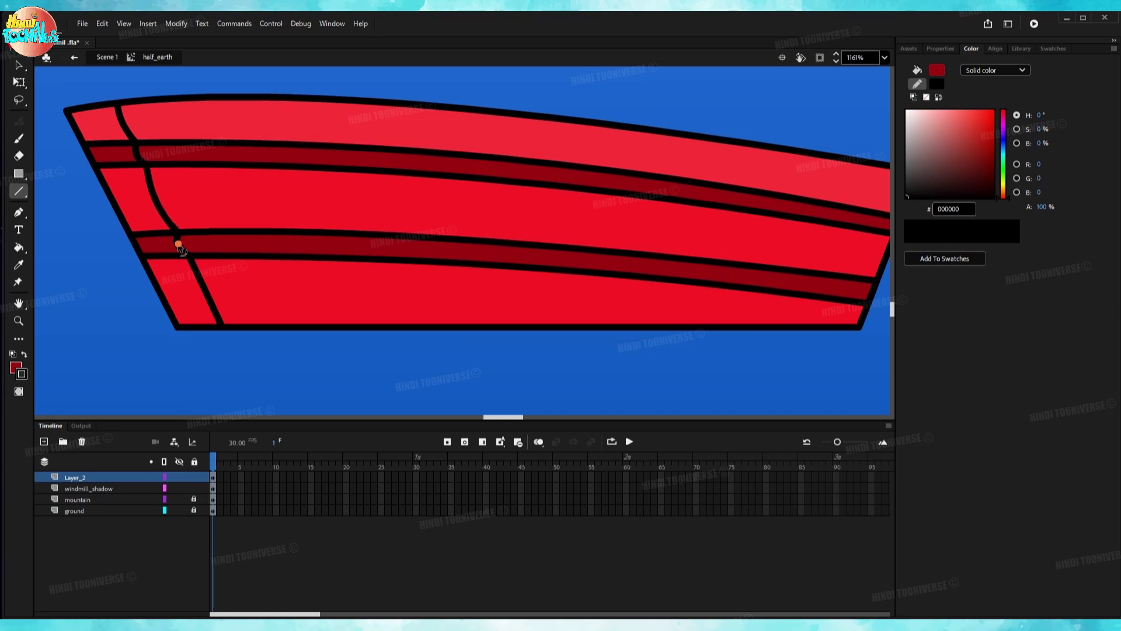
left_click_drag(204, 290, 196, 295)
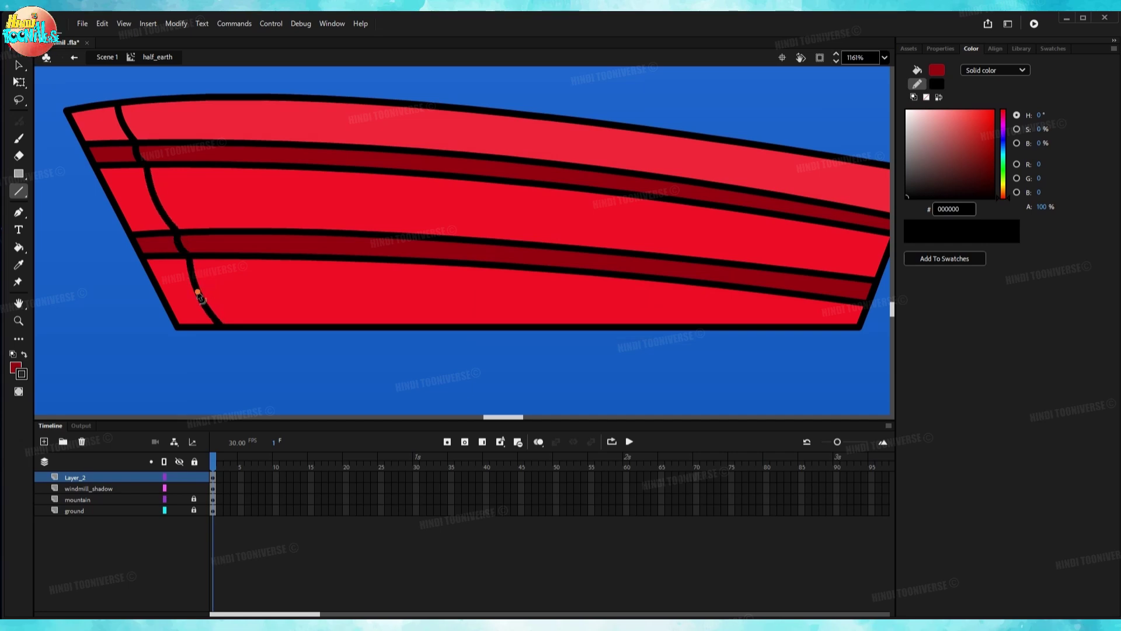
Darken the left-end sections of the lowest and middle wide bands, using red EA001A for the middle one.
left_click(183, 311, "ctrl")
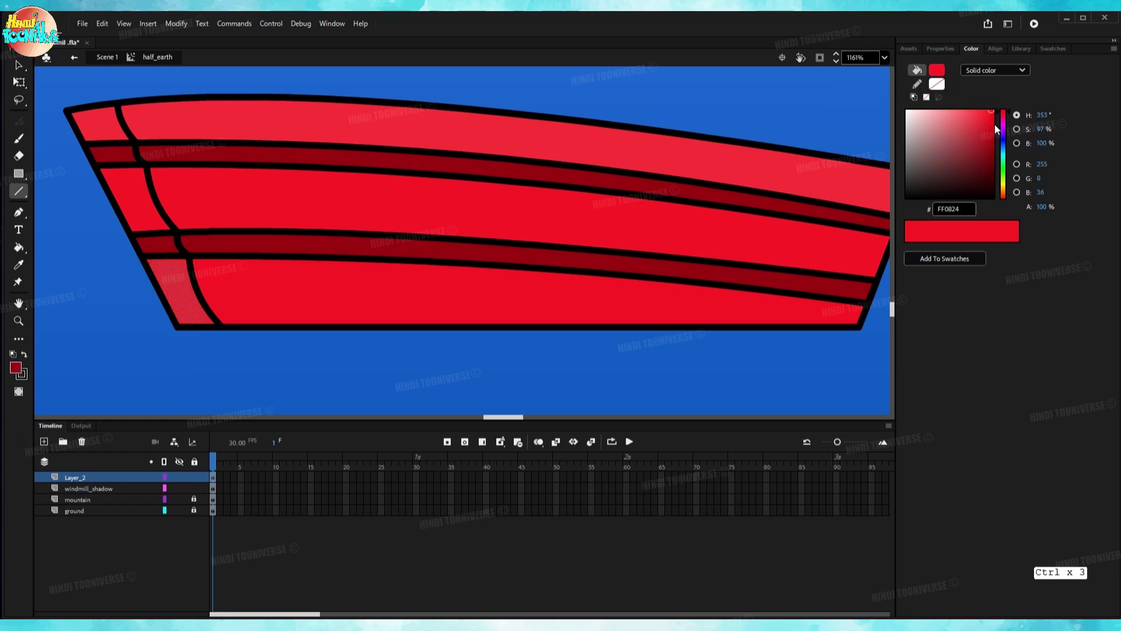
left_click_drag(991, 112, 992, 120)
left_click(136, 188, "ctrl")
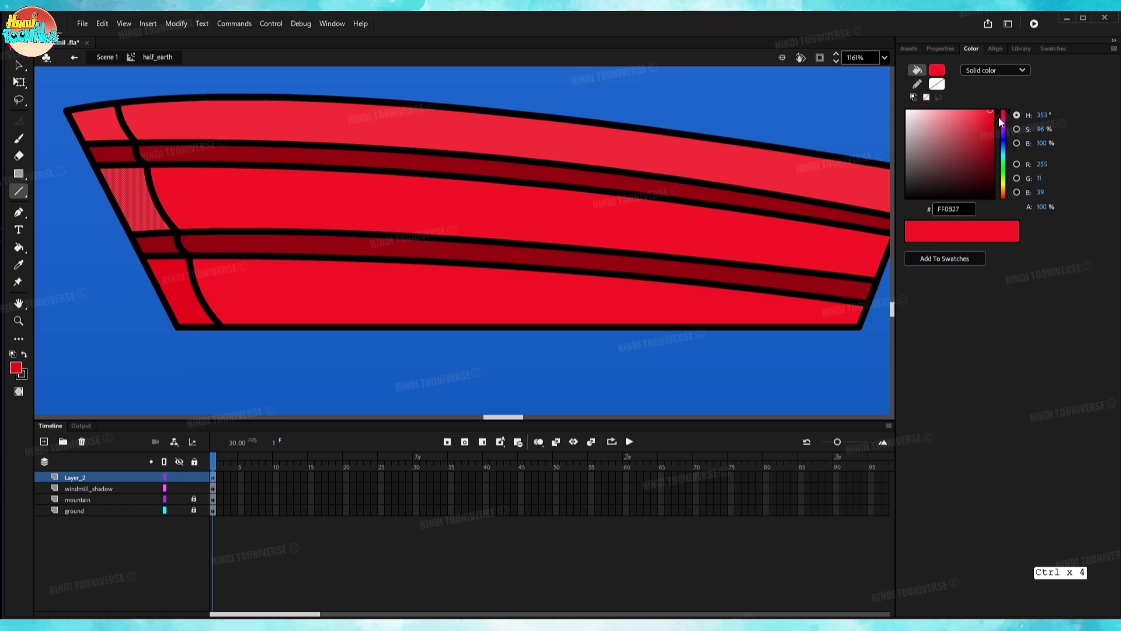
left_click_drag(985, 110, 1006, 116)
left_click(102, 277, "ctrl")
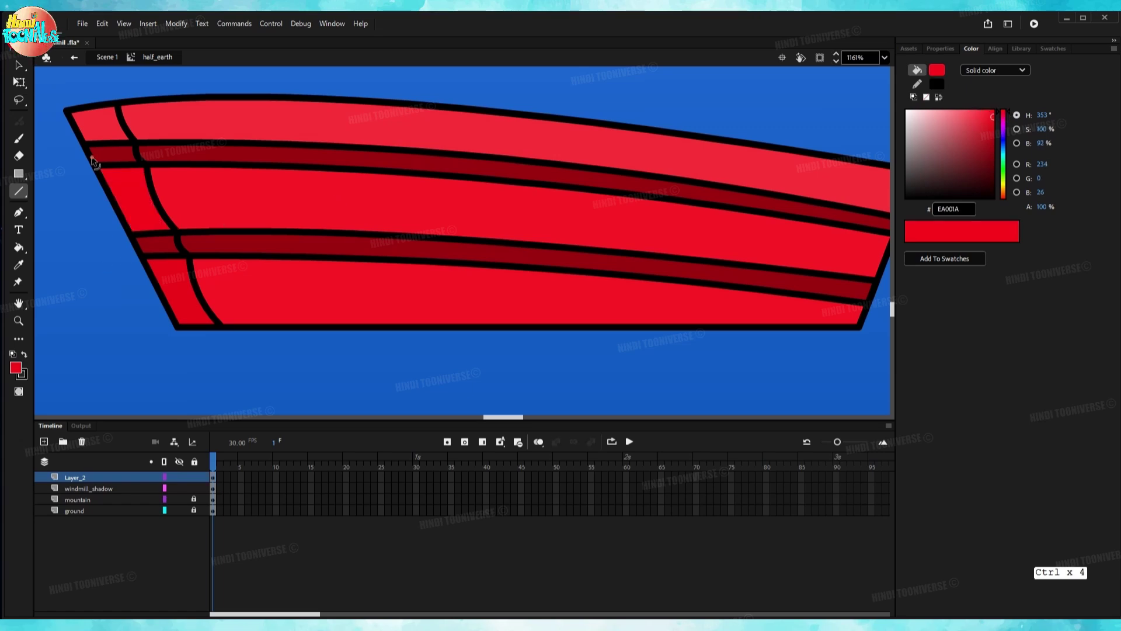
Recolour the left-end section of the hull's top wide band with the stronger red FF001D.
left_click(91, 125, "ctrl")
left_click_drag(988, 113, 992, 110)
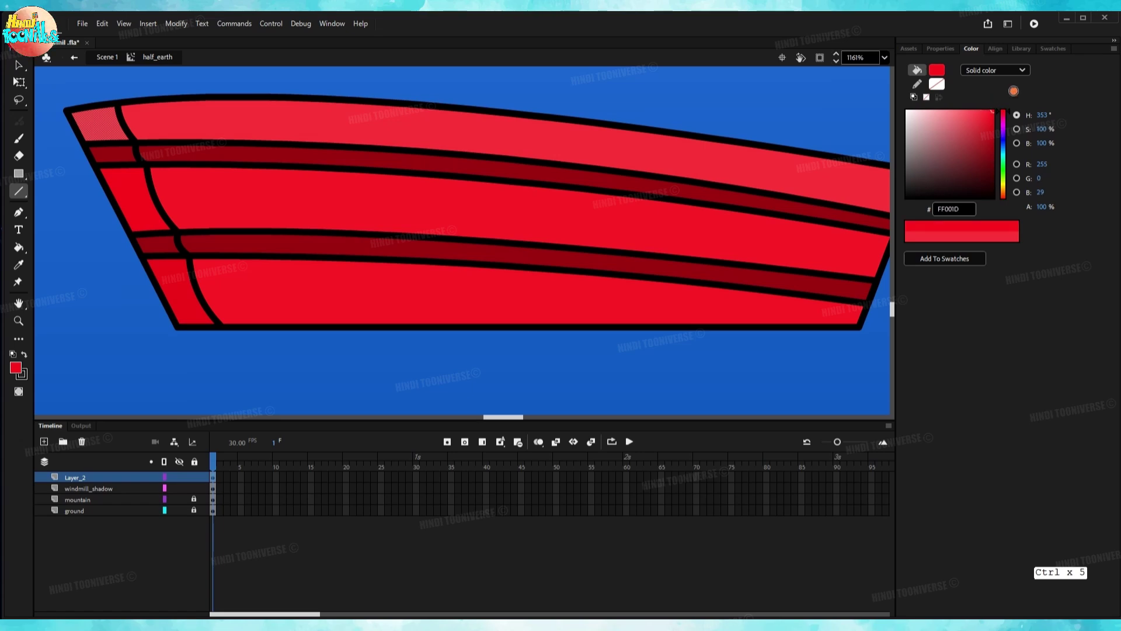
left_click(147, 316, "ctrl")
Darken the left-end sections of both narrow bands with the deep red 6A000B.
left_click(115, 153, "ctrl")
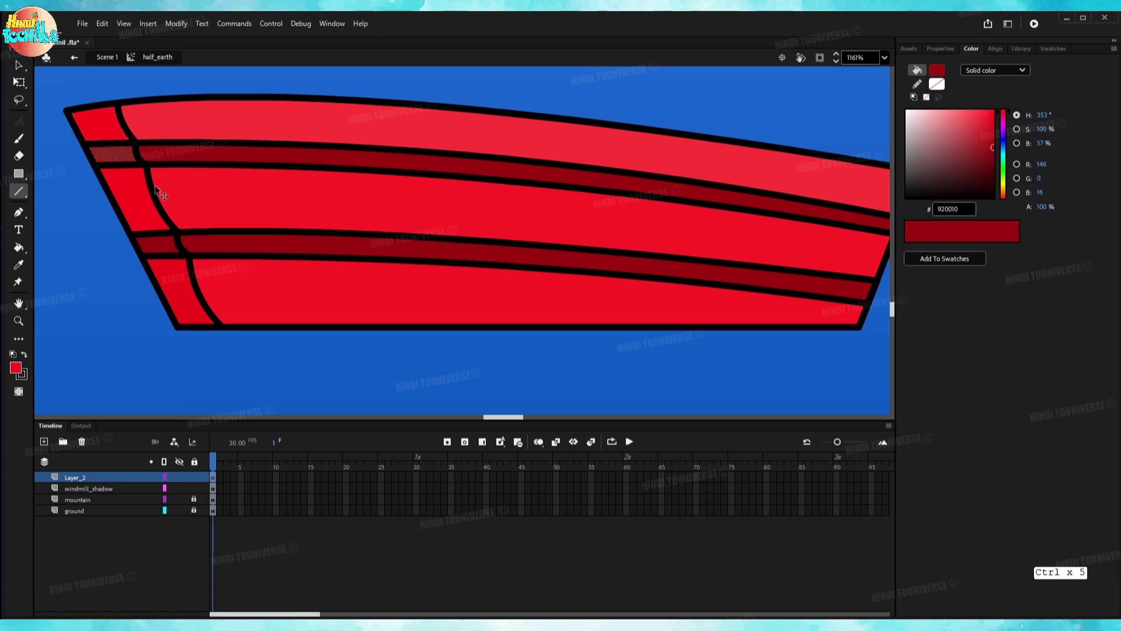
left_click(153, 239, "ctrl+shift")
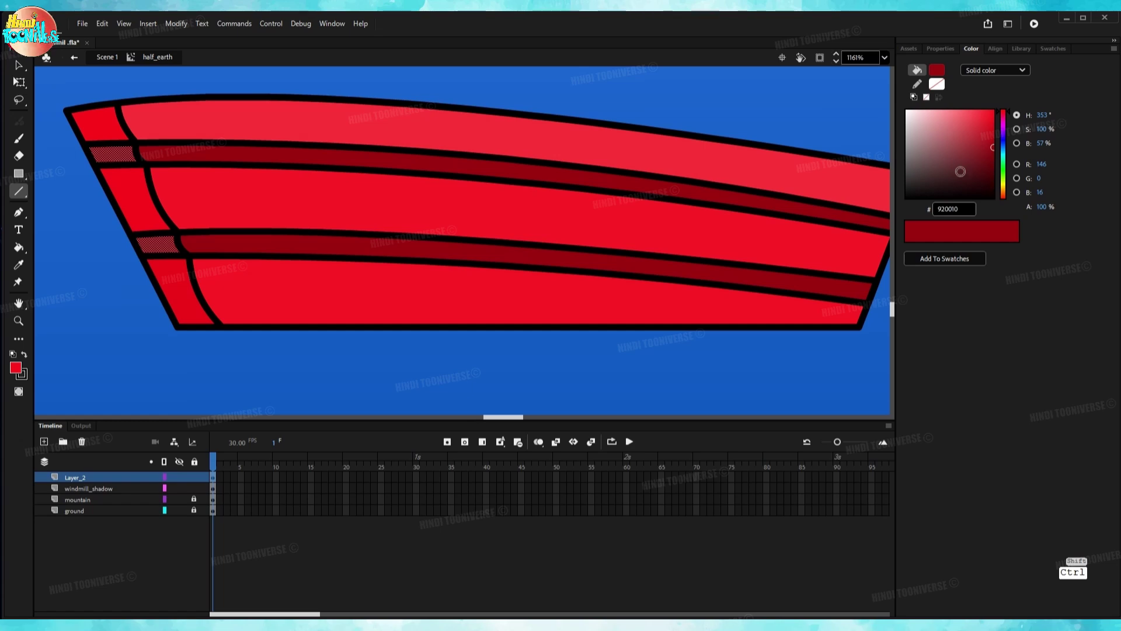
left_click(993, 161)
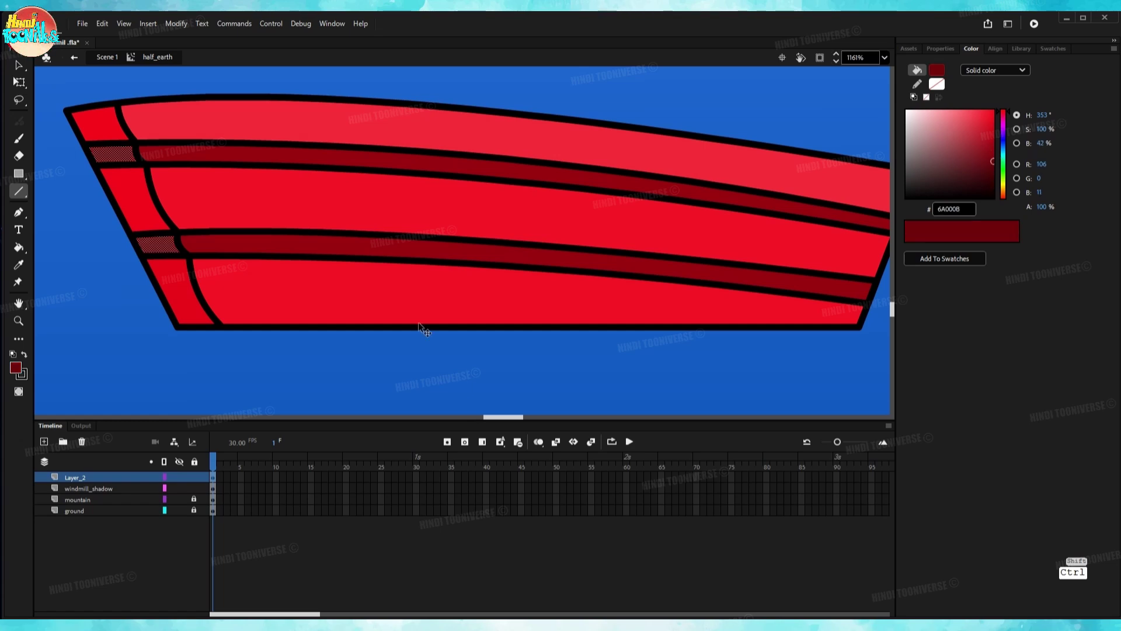
left_click(196, 363, "ctrl")
Delete all segments of the curved dividing line near the hull's left end, keeping the outer outlines.
left_click(200, 302, "ctrl")
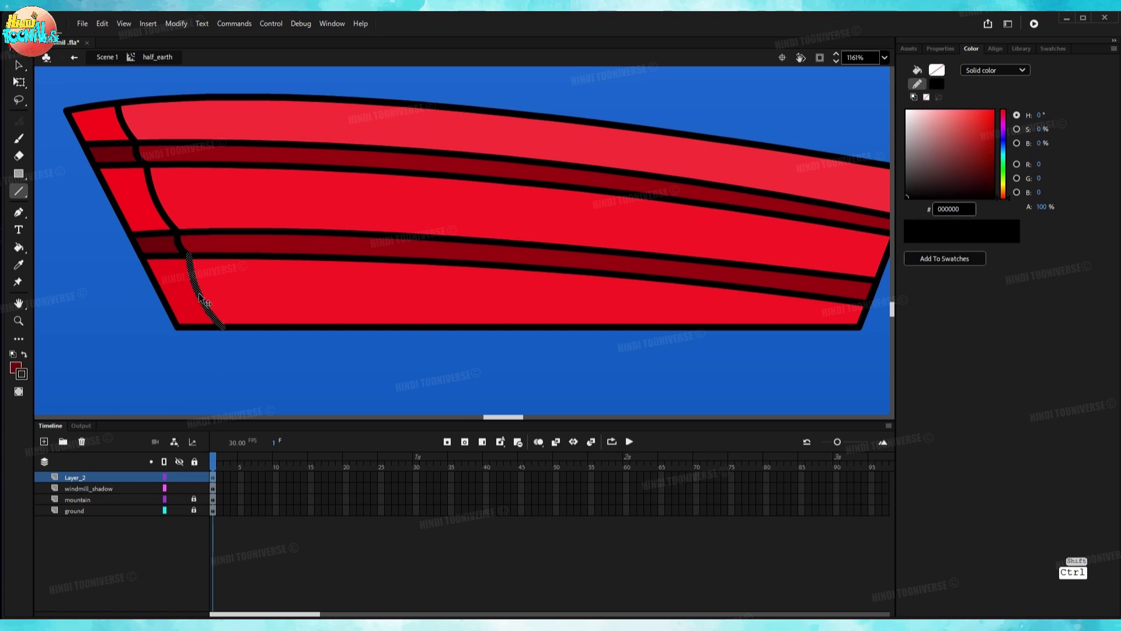
left_click(182, 245, "ctrl+shift")
left_click(146, 161, "ctrl+shift")
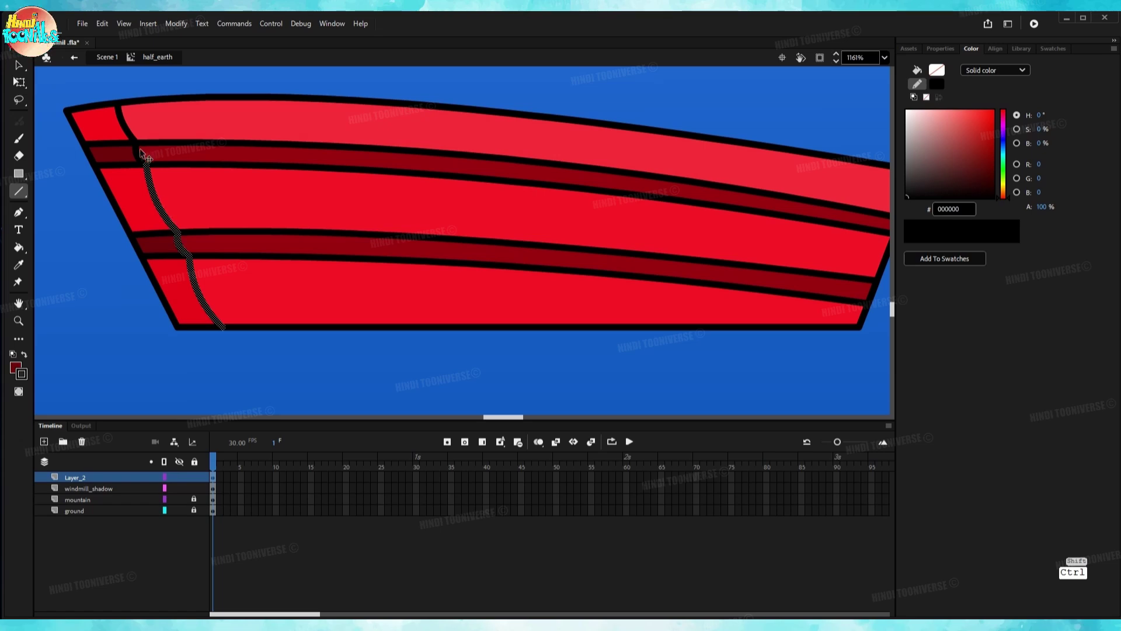
left_click(131, 136, "ctrl+shift")
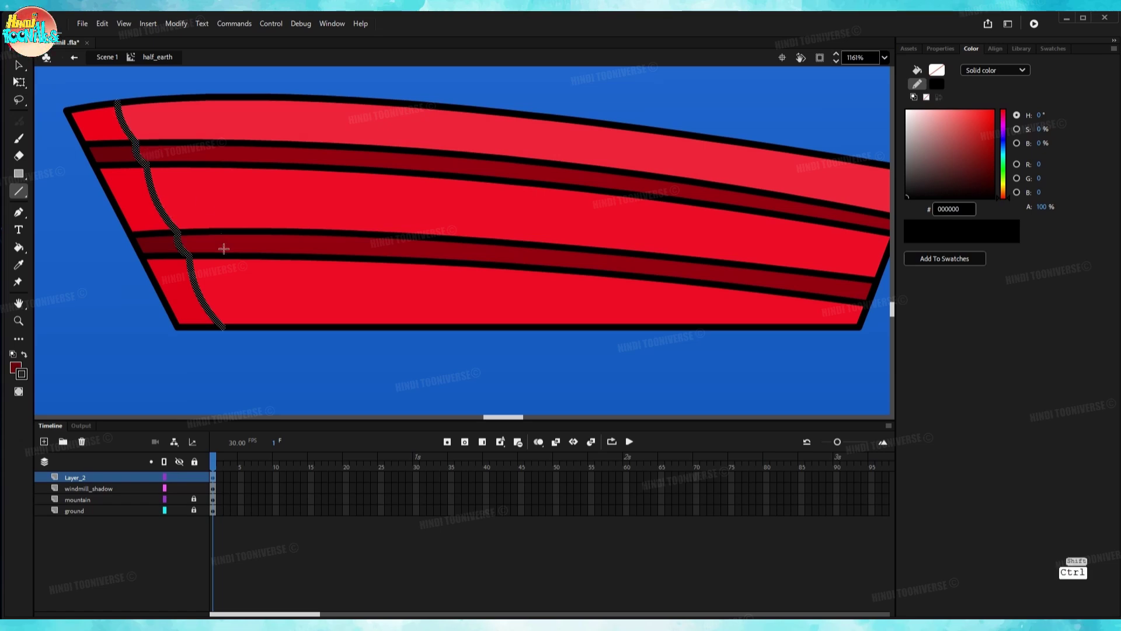
key("Delete")
Draw a slanted line across the hull near its right end and curve its segments band by band.
left_click_drag(223, 248, 125, 243)
key("n")
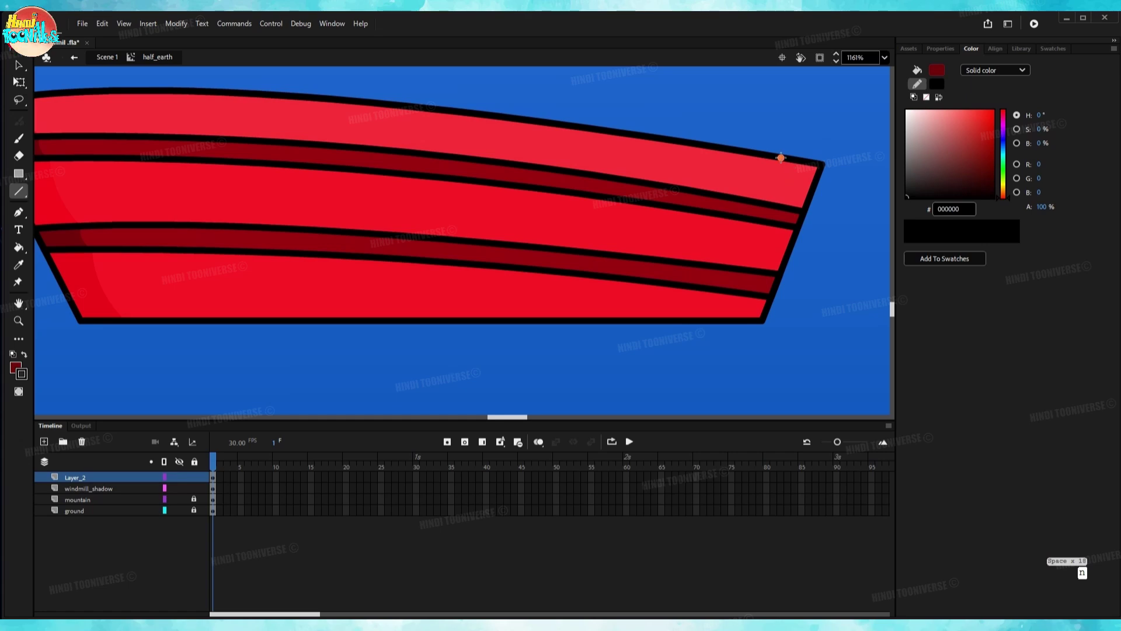
mouse_move(781, 155)
left_mouse_down()
mouse_move(737, 300)
mouse_move(726, 318)
mouse_move(707, 305)
left_mouse_up()
key("ctrl+=")
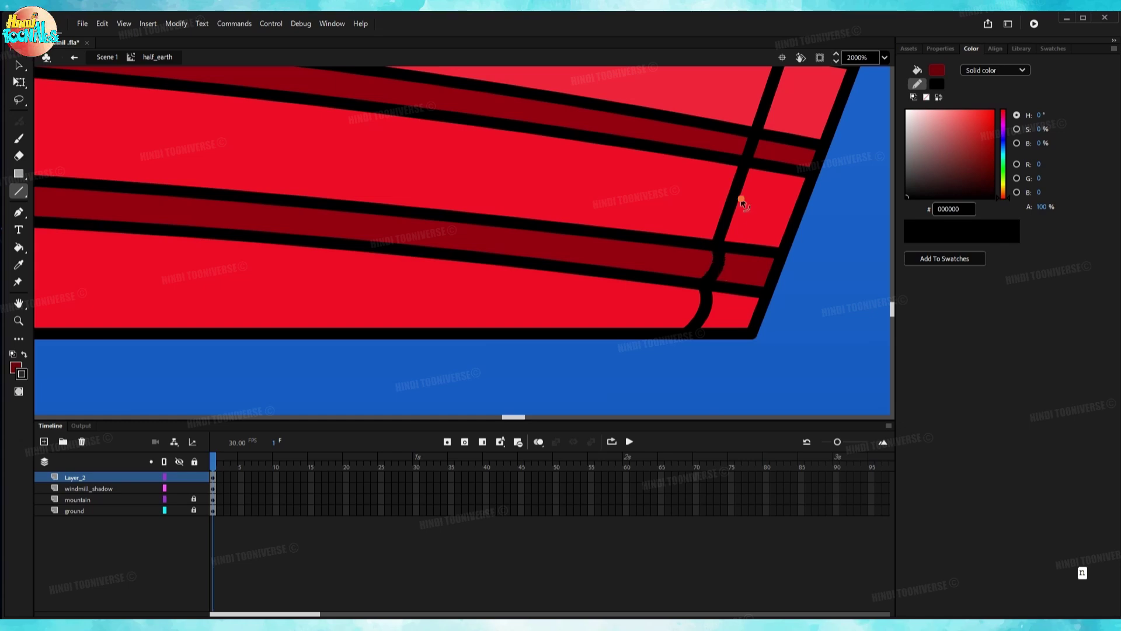
mouse_move(741, 200)
left_mouse_down()
mouse_move(756, 173)
mouse_move(739, 238)
mouse_move(737, 205)
left_mouse_up()
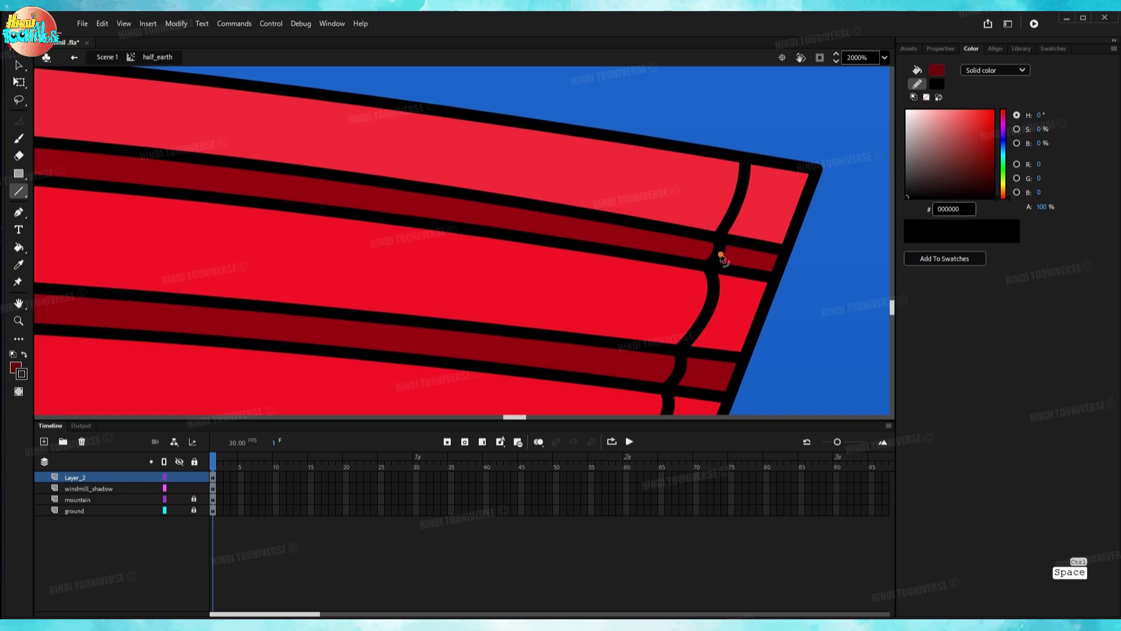
Fill the right-end sections of the lowest and middle wide bands with E00019 and EA001A, sampled from the matching left-end sections.
scroll(715, 257, "down", 5)
left_click_drag(710, 253, 711, 252)
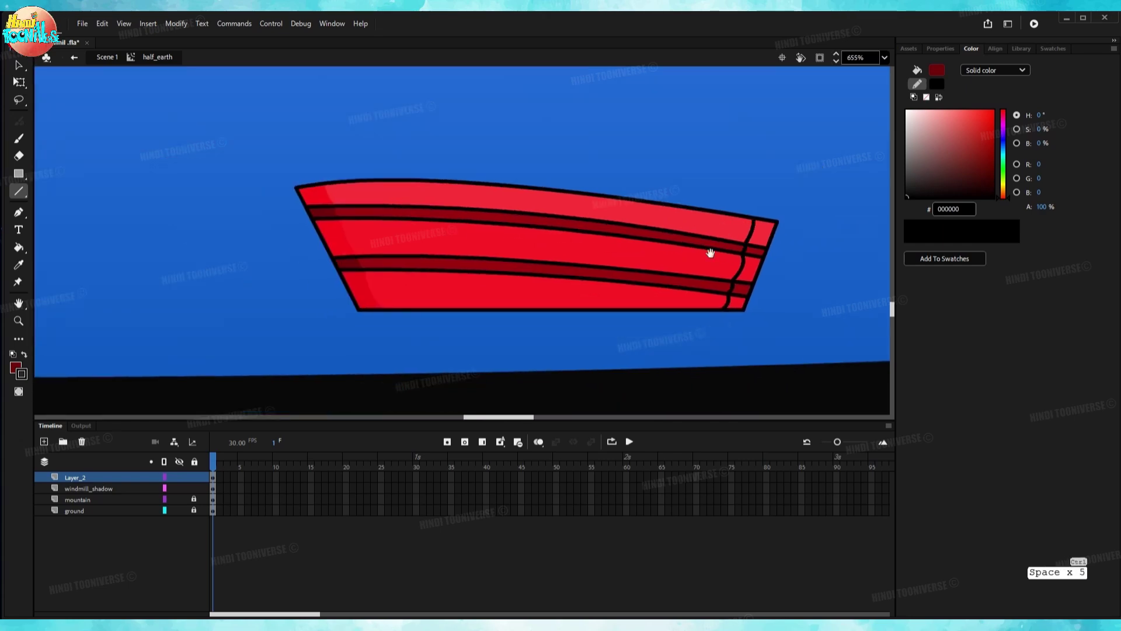
key("i")
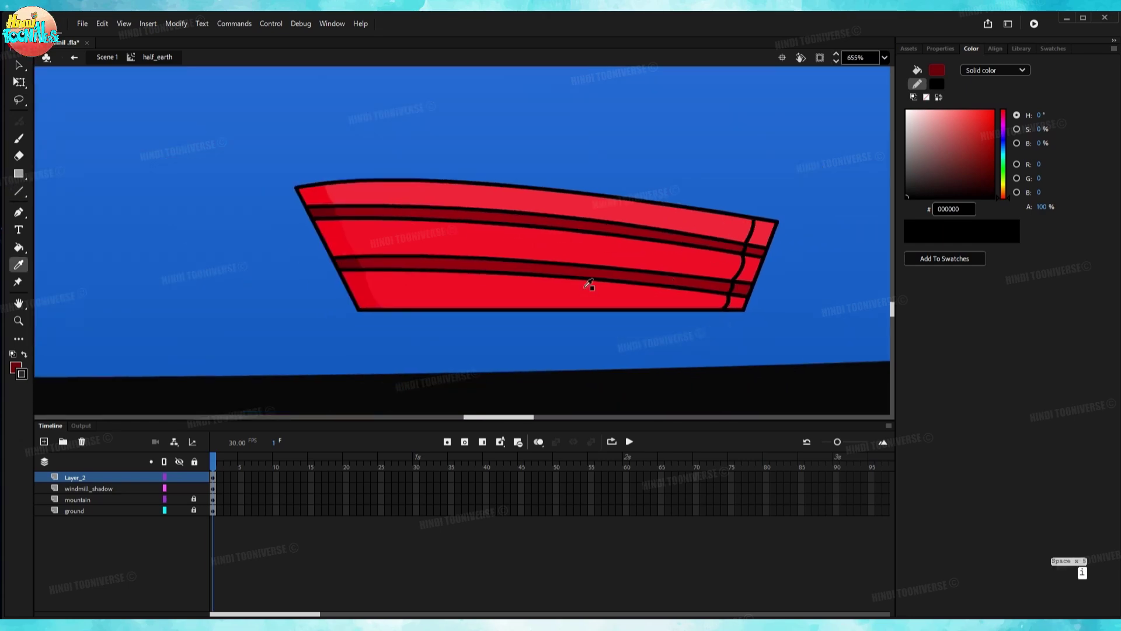
left_click(415, 293)
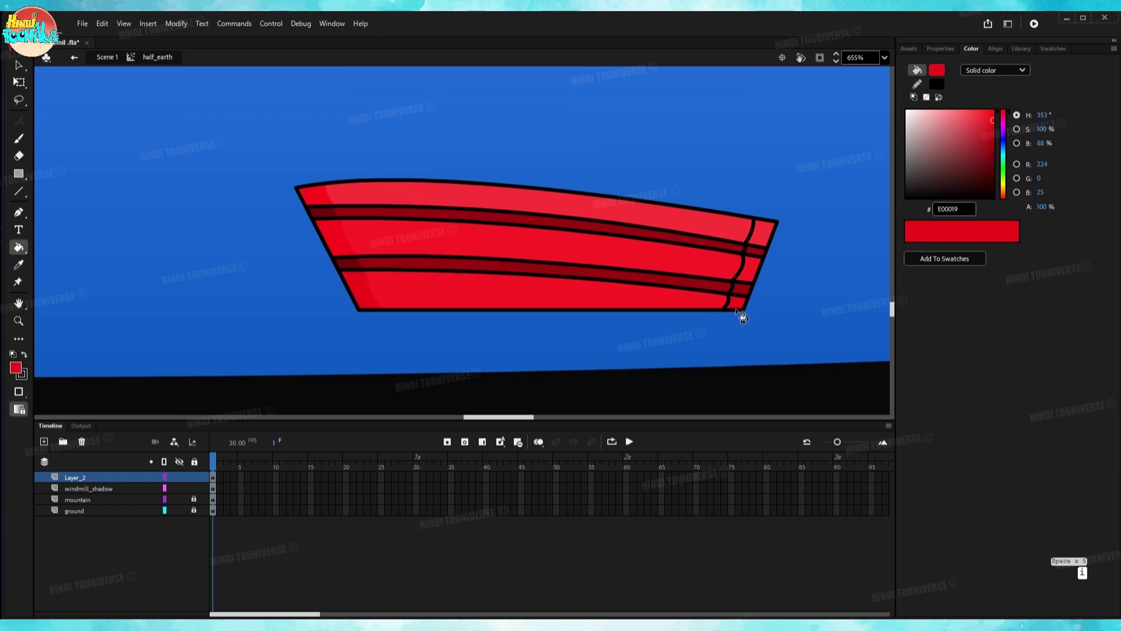
key("i")
left_click(341, 248)
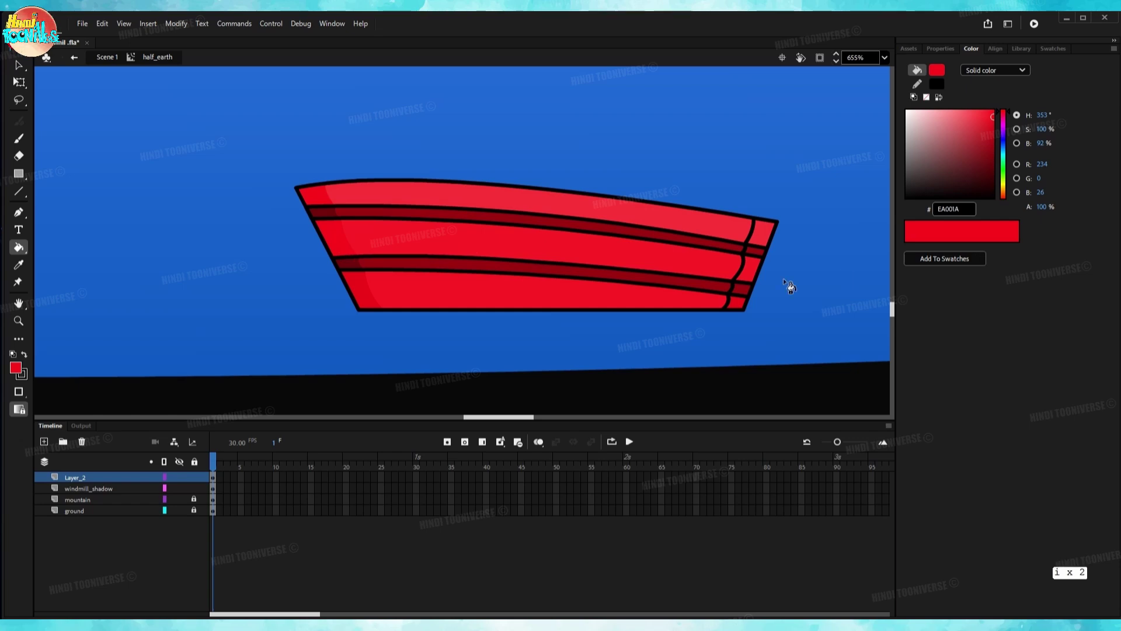
Fill the right-end sections of the top band with FF001C and of both narrow bands with 6A000B, sampled from the left end.
key("i")
left_click(769, 238)
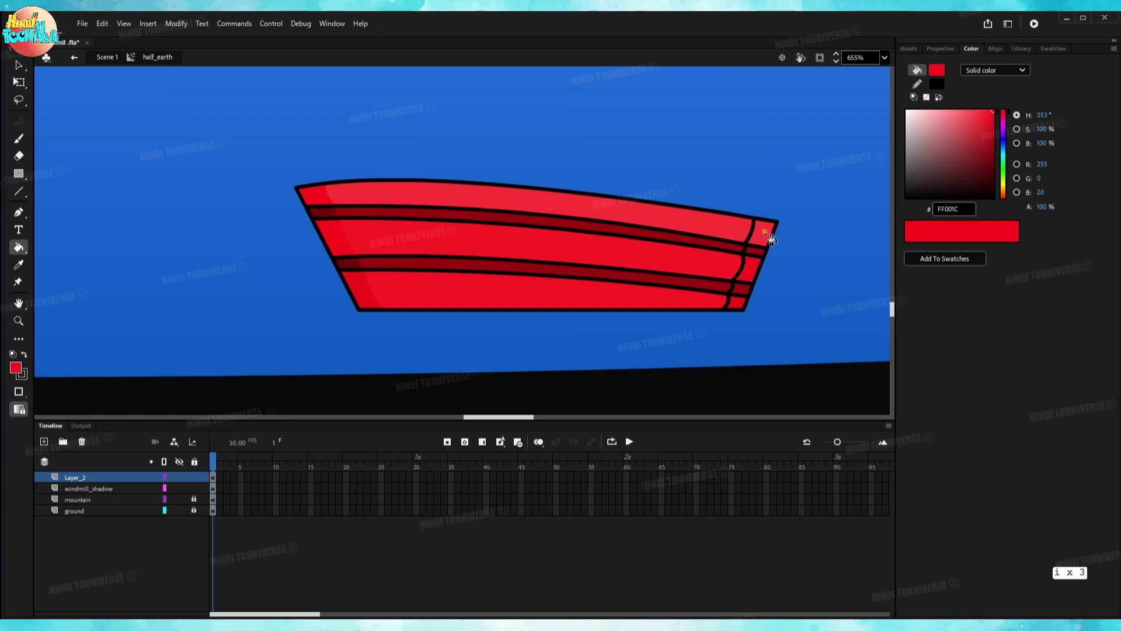
key("i")
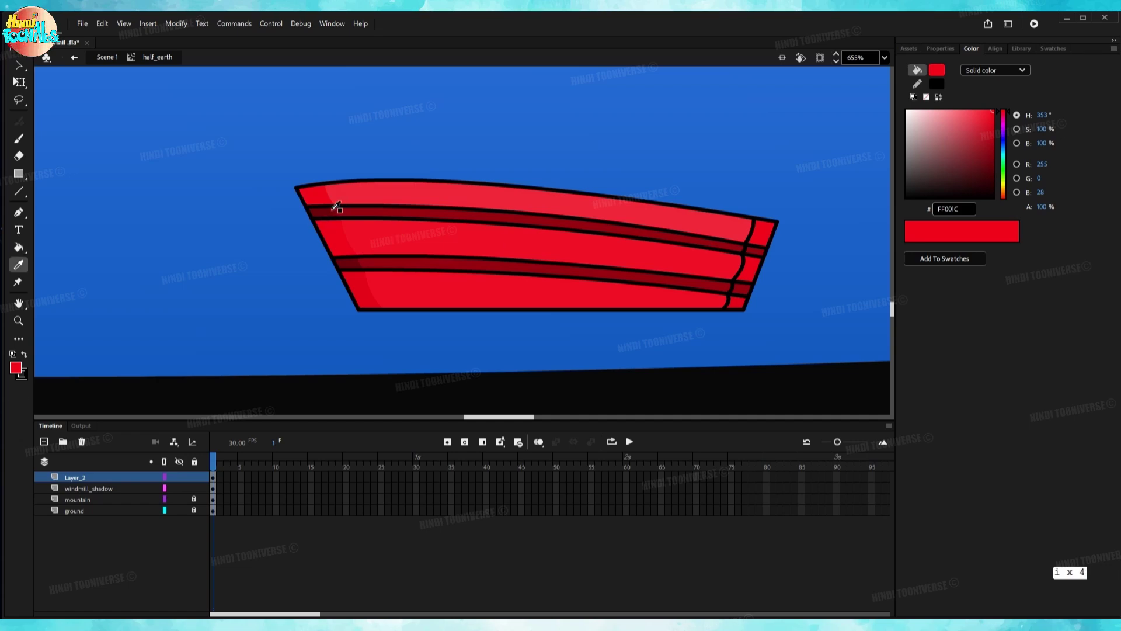
left_click(334, 205)
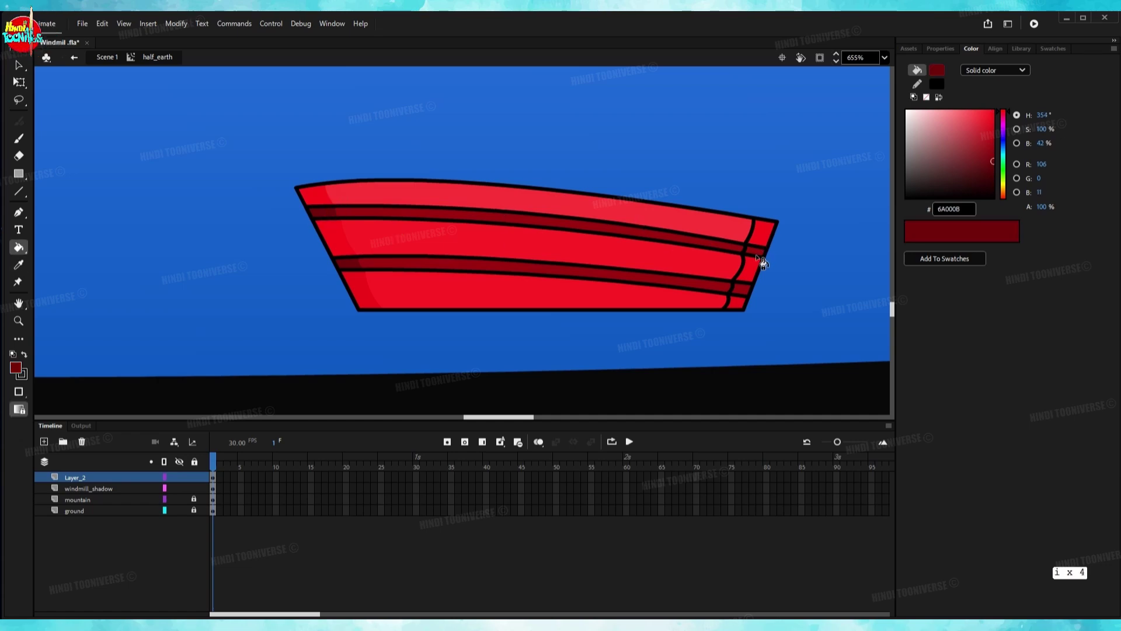
Delete all the black outlines and dividing lines of the hull.
double_click(728, 311, "ctrl")
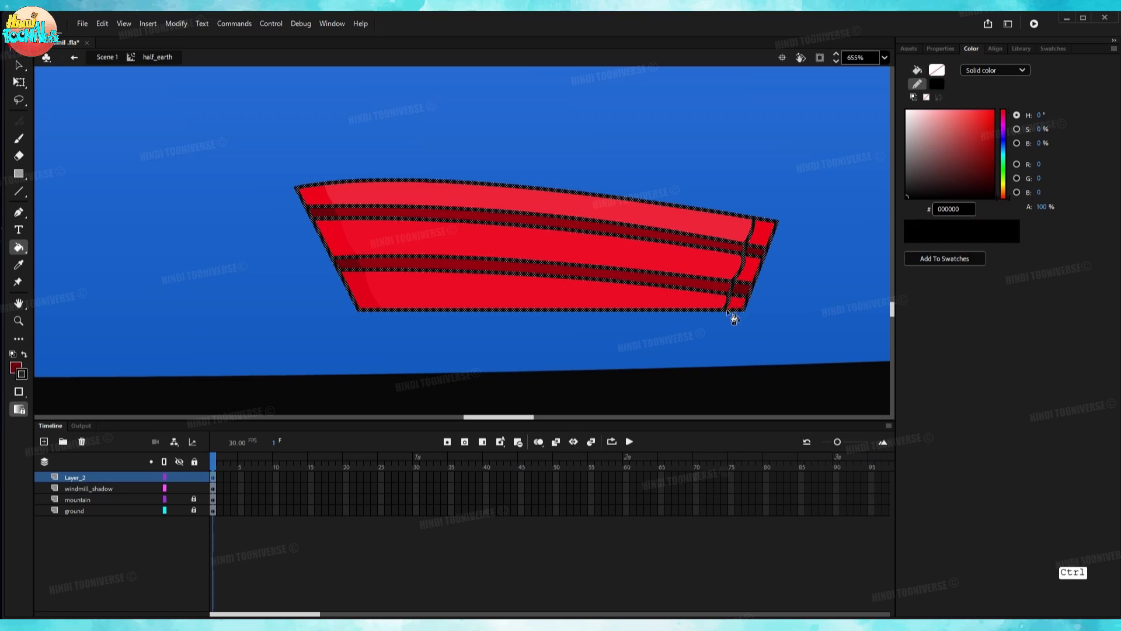
key("Delete")
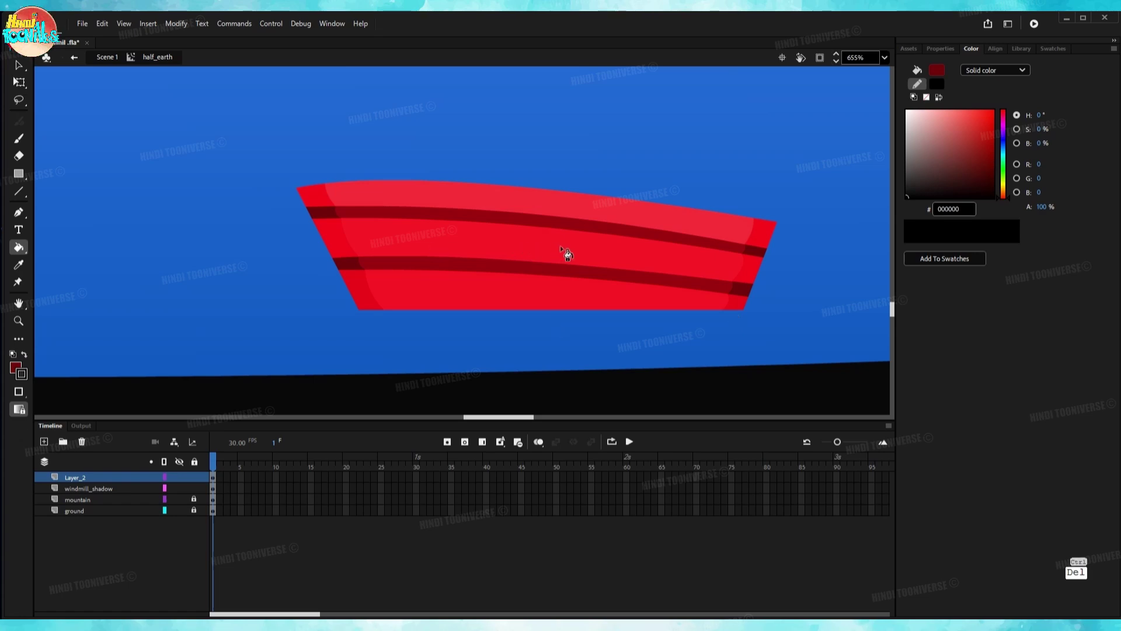
Recolour the central part of the hull's lowest wide band with the darker red EF001B.
scroll(567, 253, "up", 1)
left_click_drag(641, 248, 616, 258)
left_click(560, 334, "ctrl")
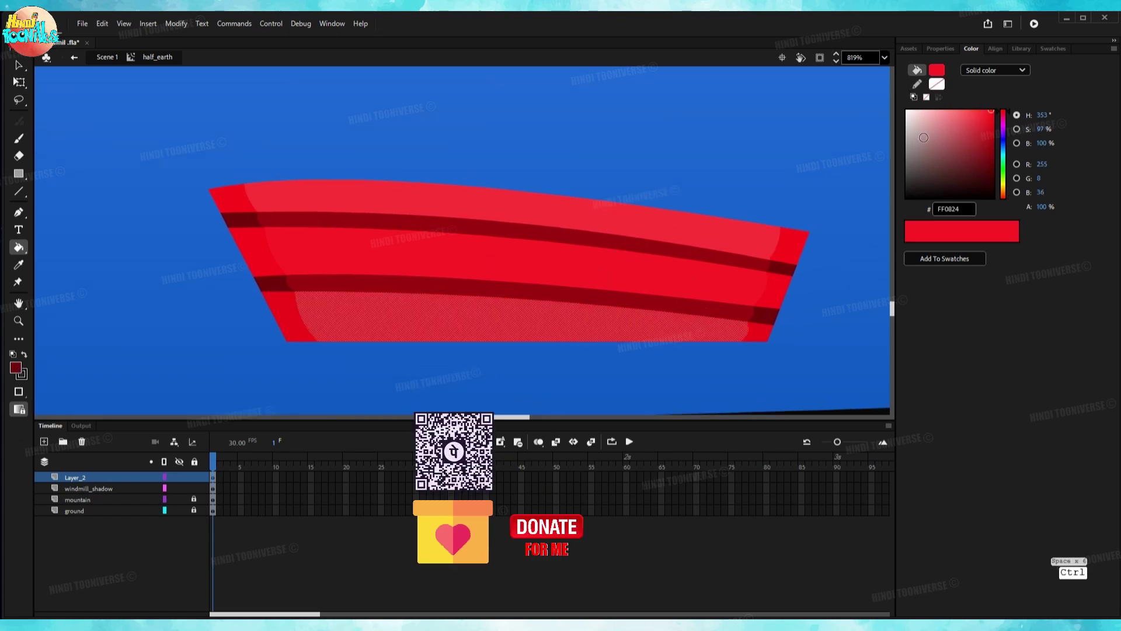
left_click(992, 115)
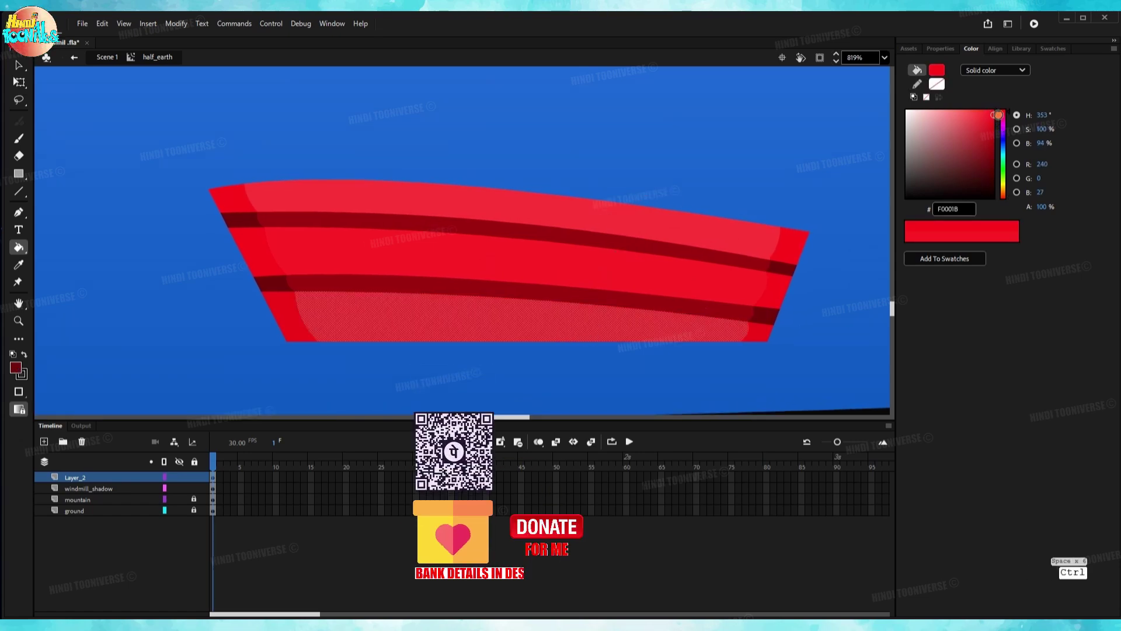
left_click(794, 151)
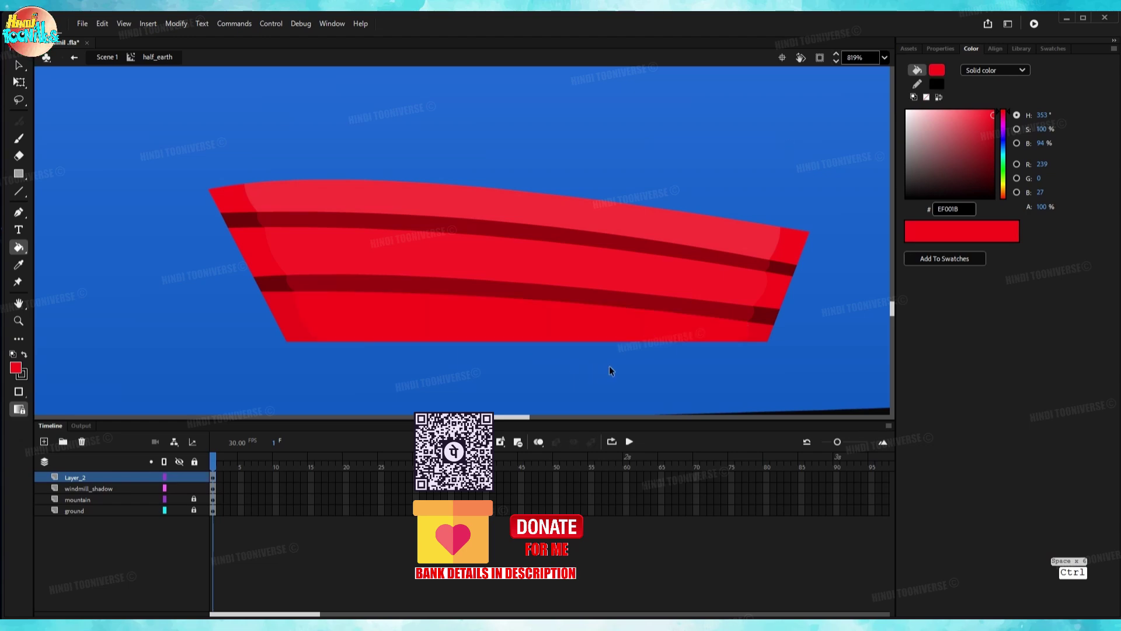
Convert the whole hull into a Movie Clip symbol named boat.
scroll(601, 366, "down", 2)
scroll(685, 342, "up", 2)
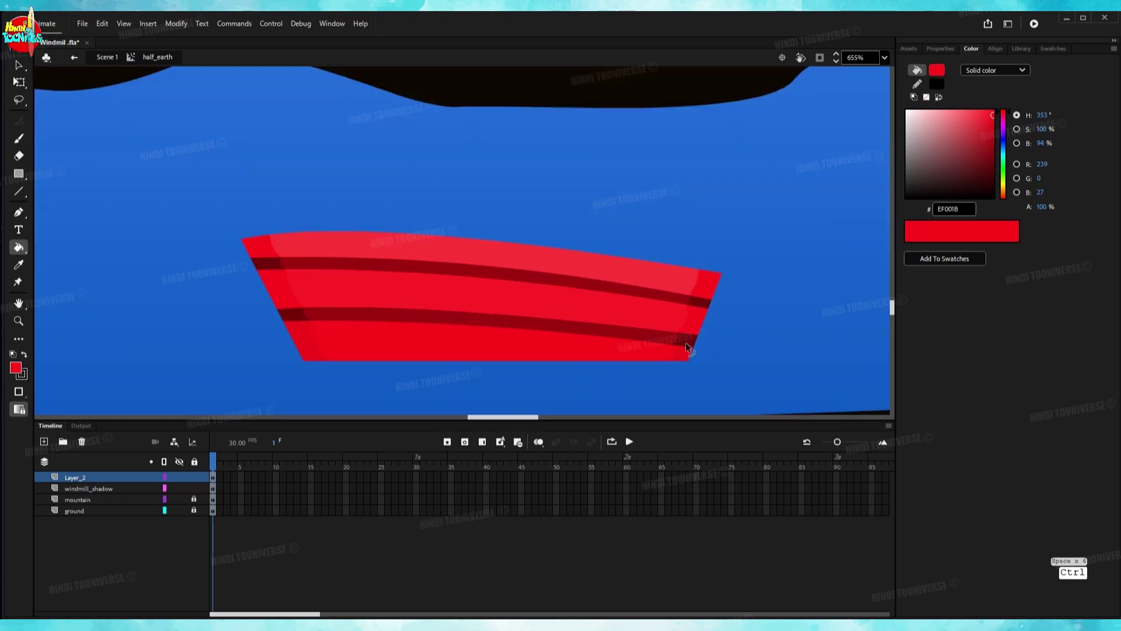
mouse_move(756, 179)
left_mouse_down()
mouse_move(504, 402)
mouse_move(226, 414)
left_mouse_up()
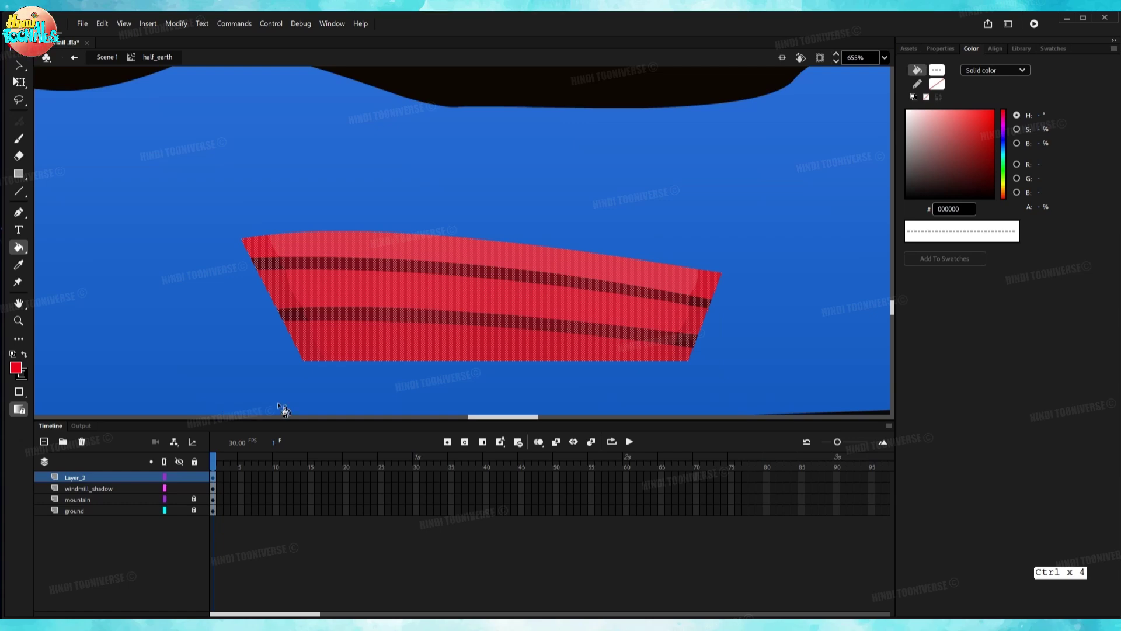
key("F8")
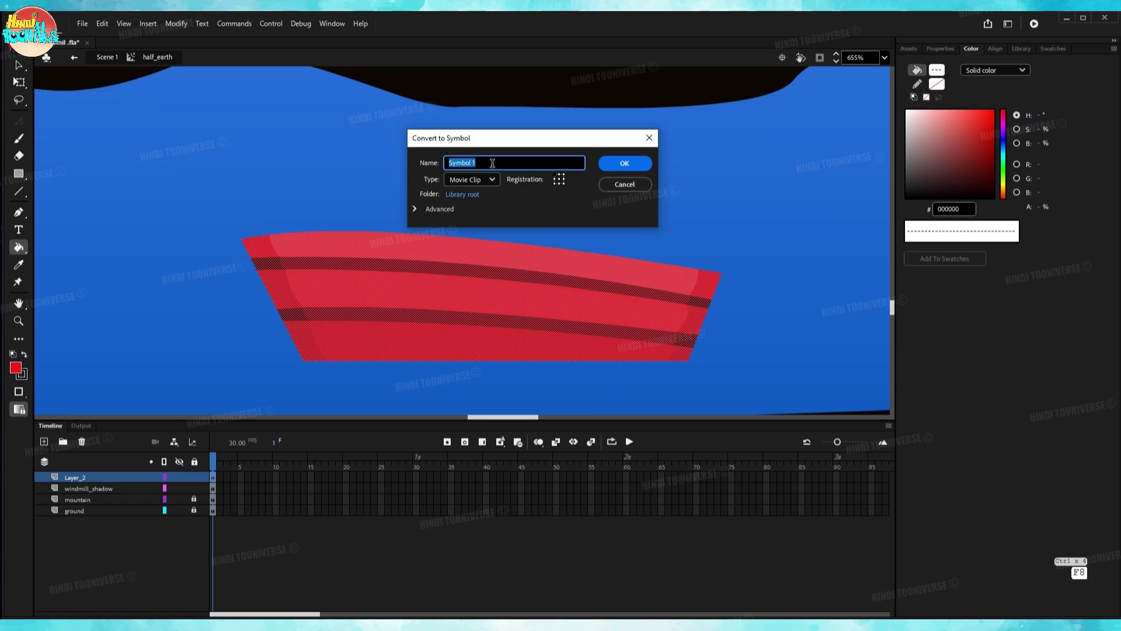
type("boa")
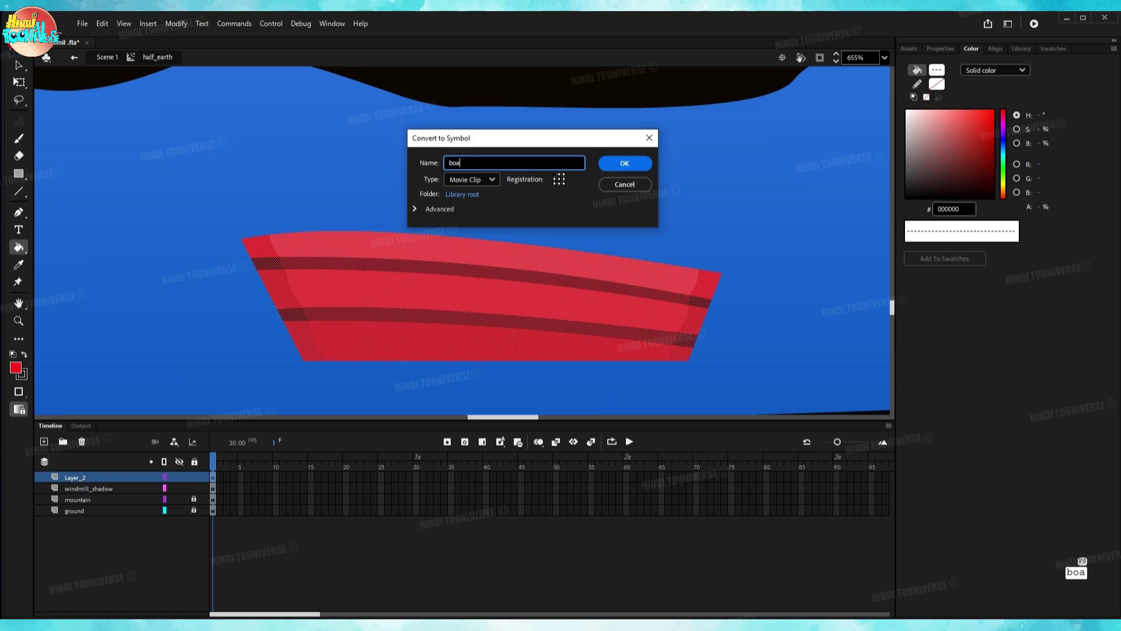
type("d")
key("BackSpace")
type("t")
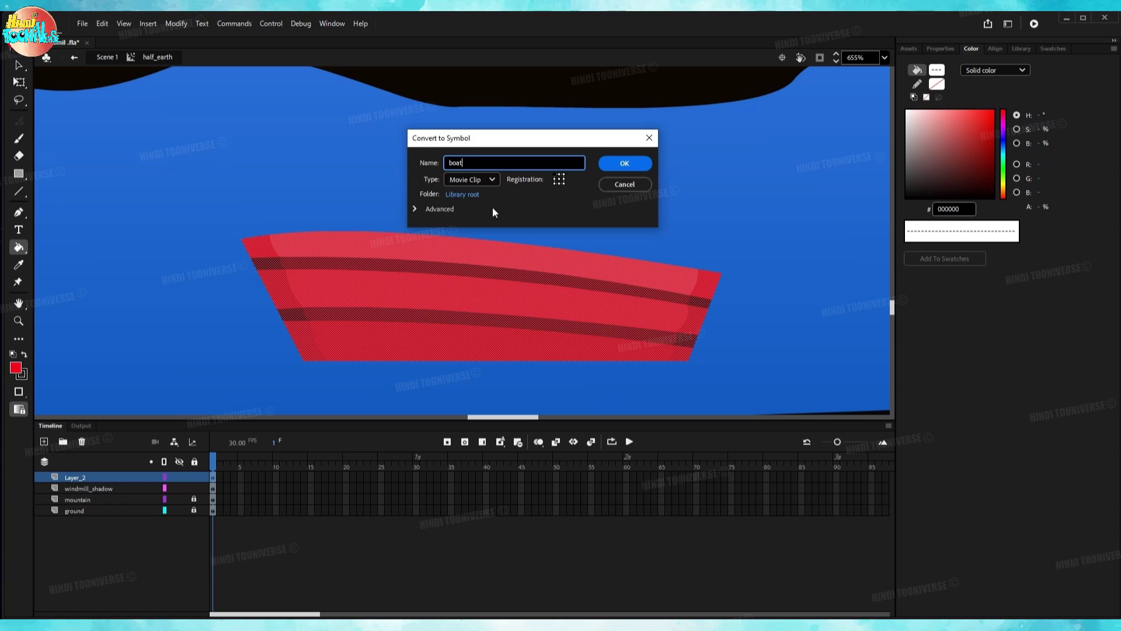
left_click(624, 167)
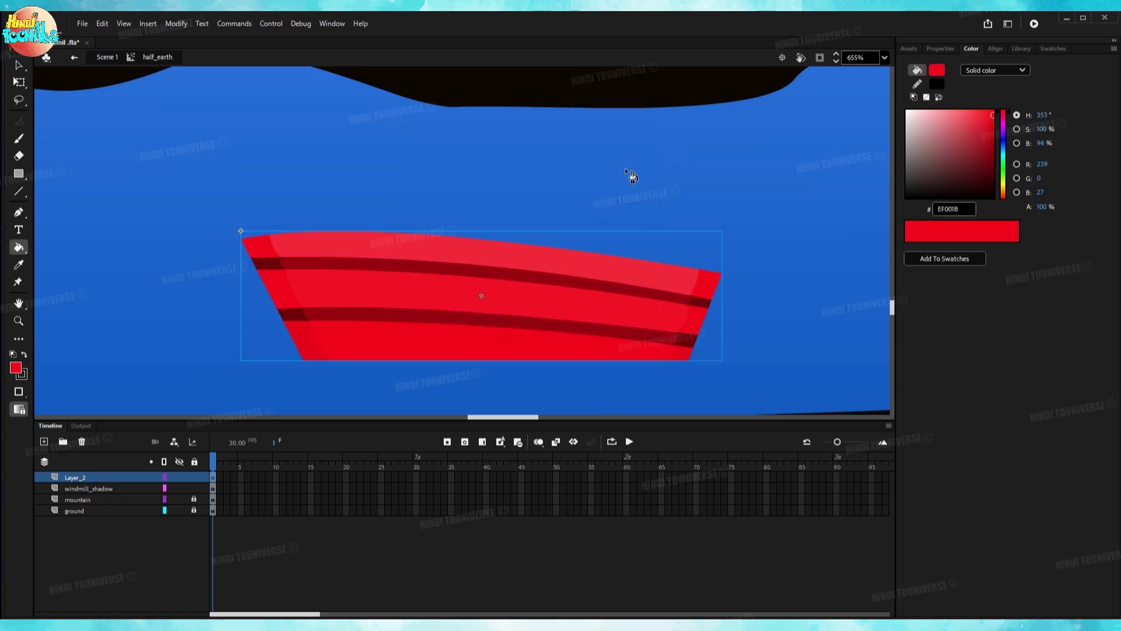
Open the boat symbol for editing and rename its layer as body.
double_click(551, 257)
scroll(548, 263, "down", 3)
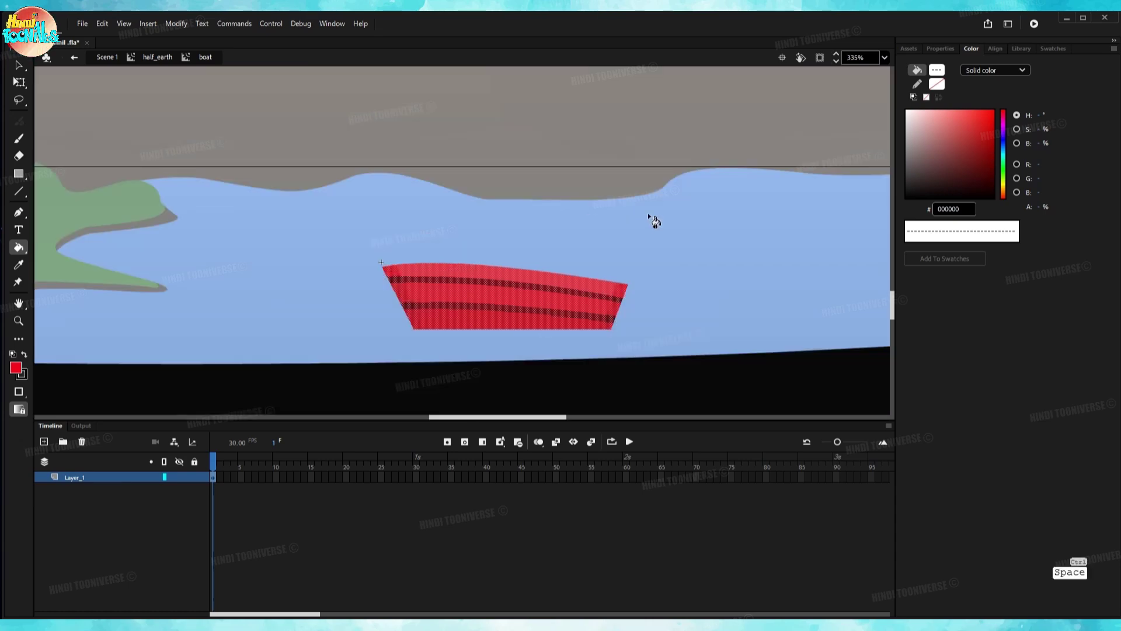
key("v")
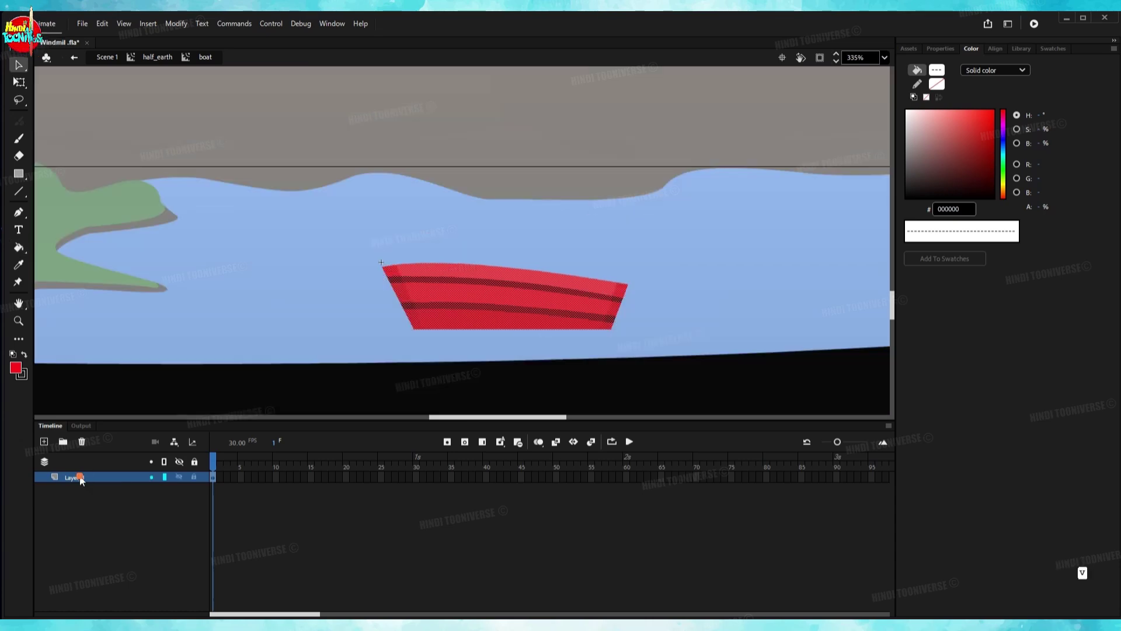
double_click(80, 476)
type("b")
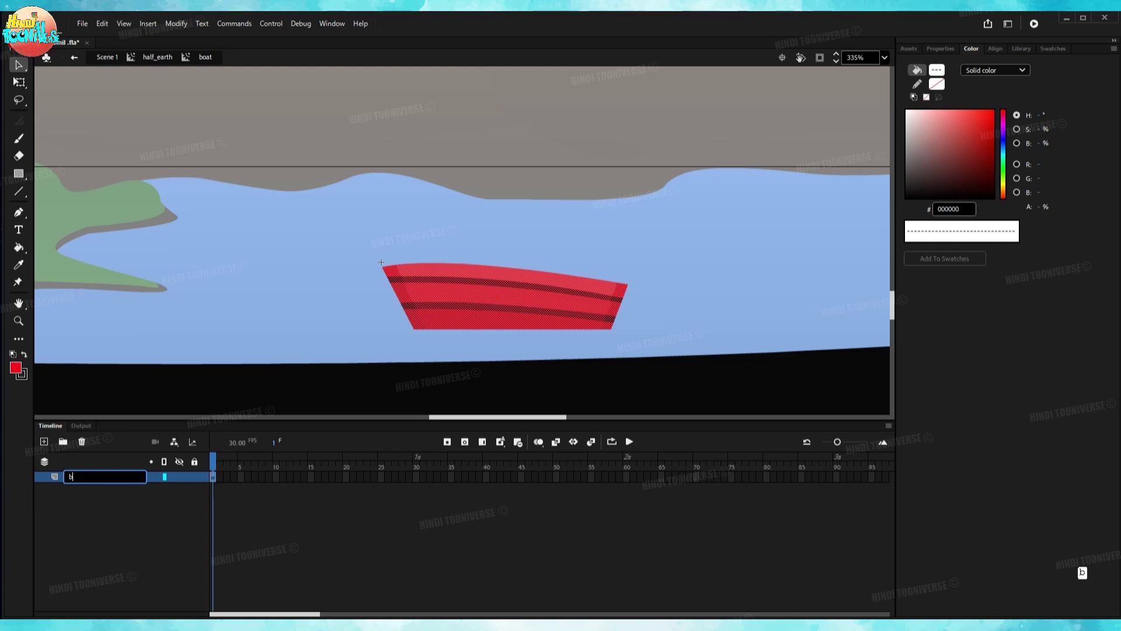
type("oad")
key("BackSpace")
key("BackSpace")
type("dy")
key("Return")
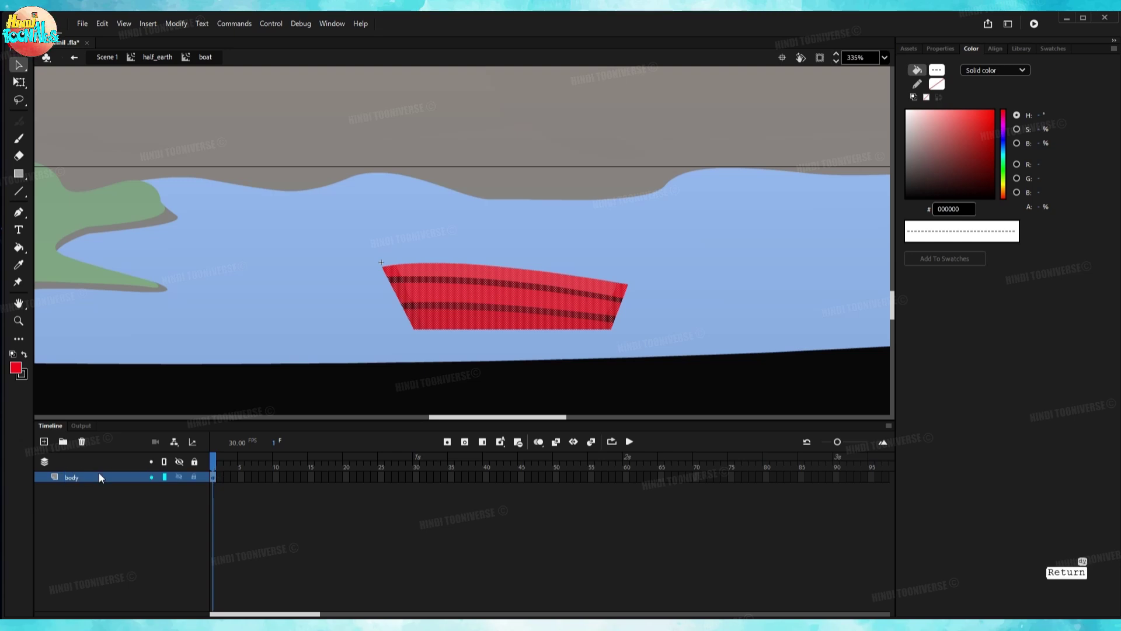
Add a new layer above the body layer and group the hull shapes on the body layer.
left_click(44, 441)
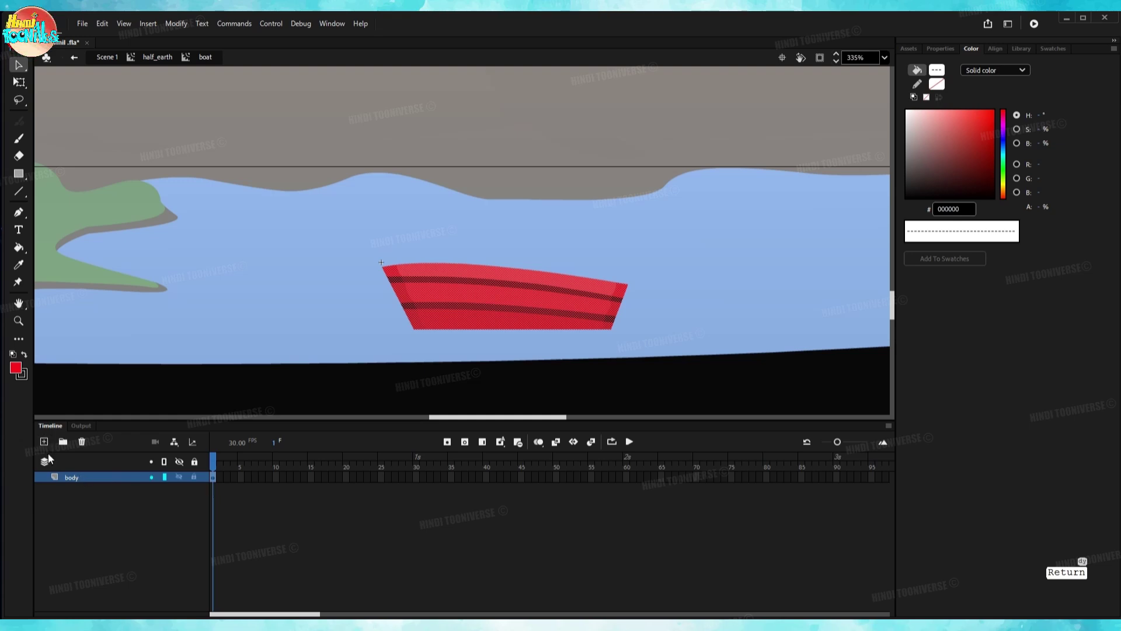
left_click(89, 488)
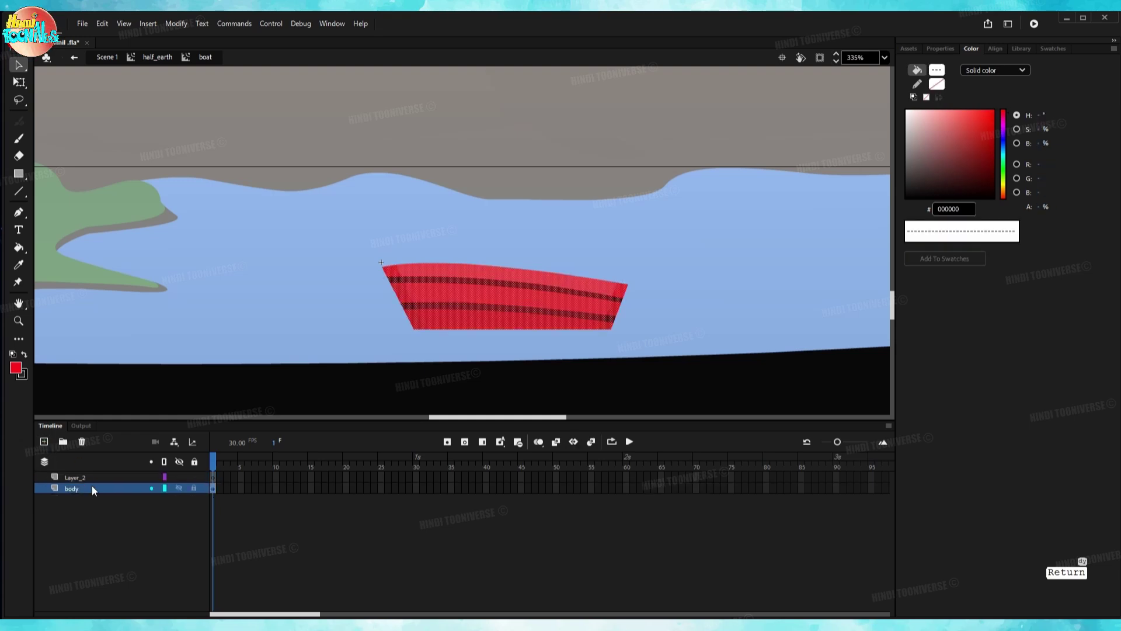
key("ctrl+g")
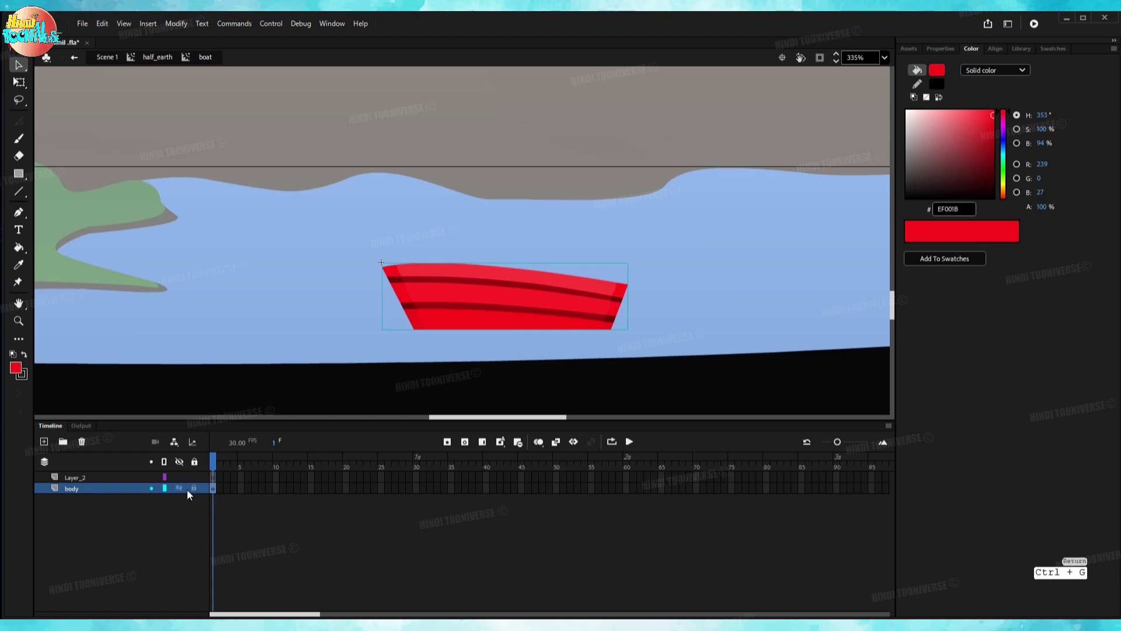
Lock the body layer and rename the empty layer above it as support.
left_click(193, 489)
left_click(79, 476)
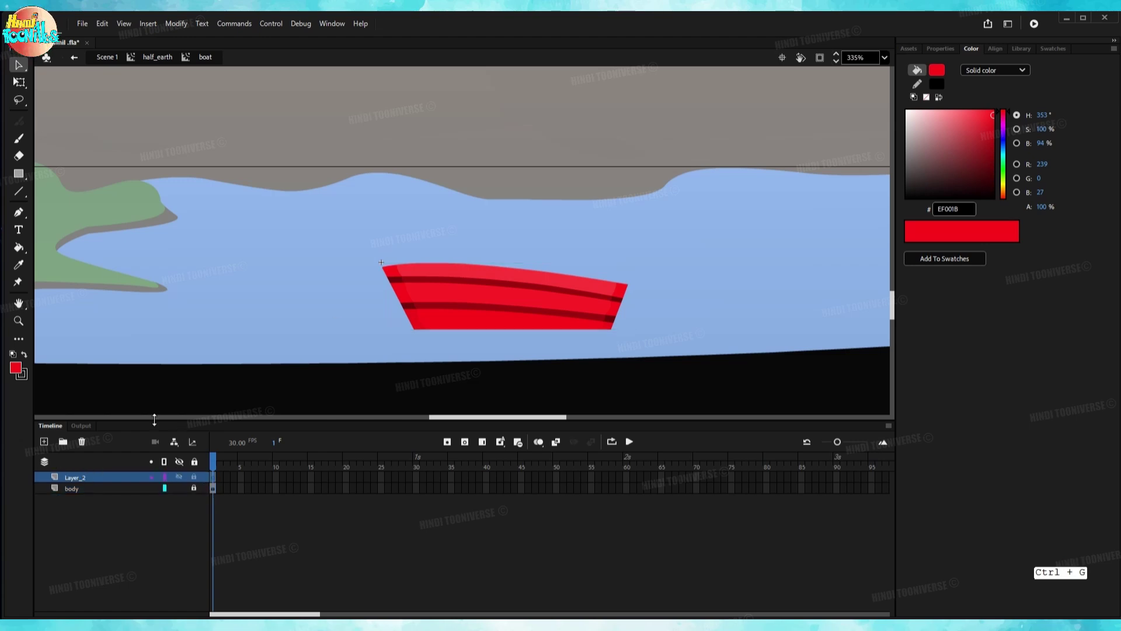
double_click(96, 476)
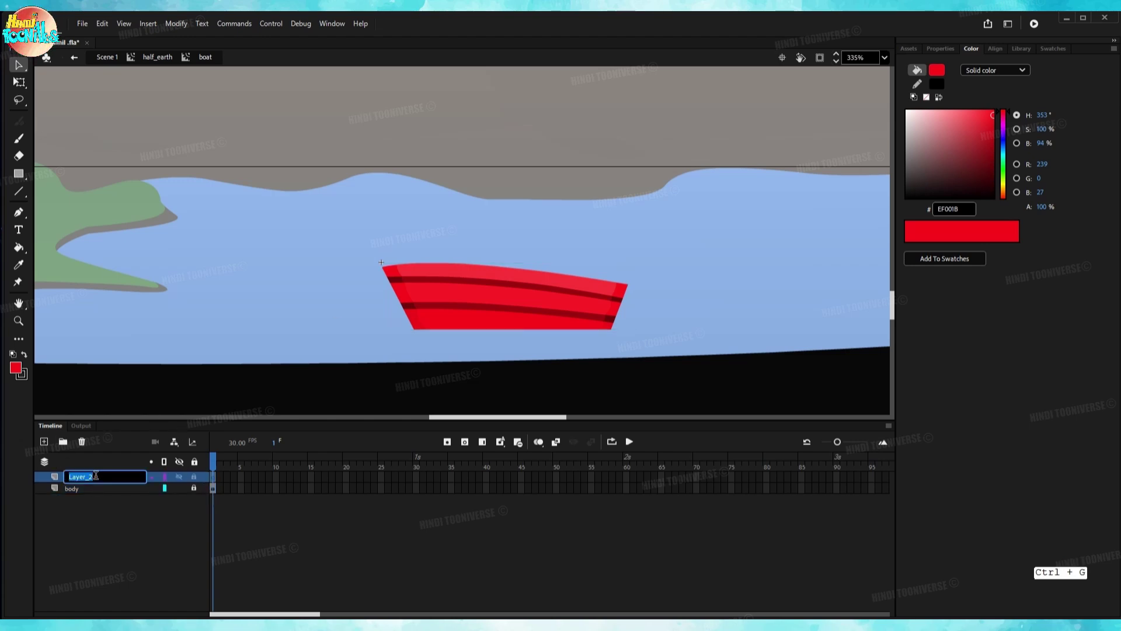
type("s")
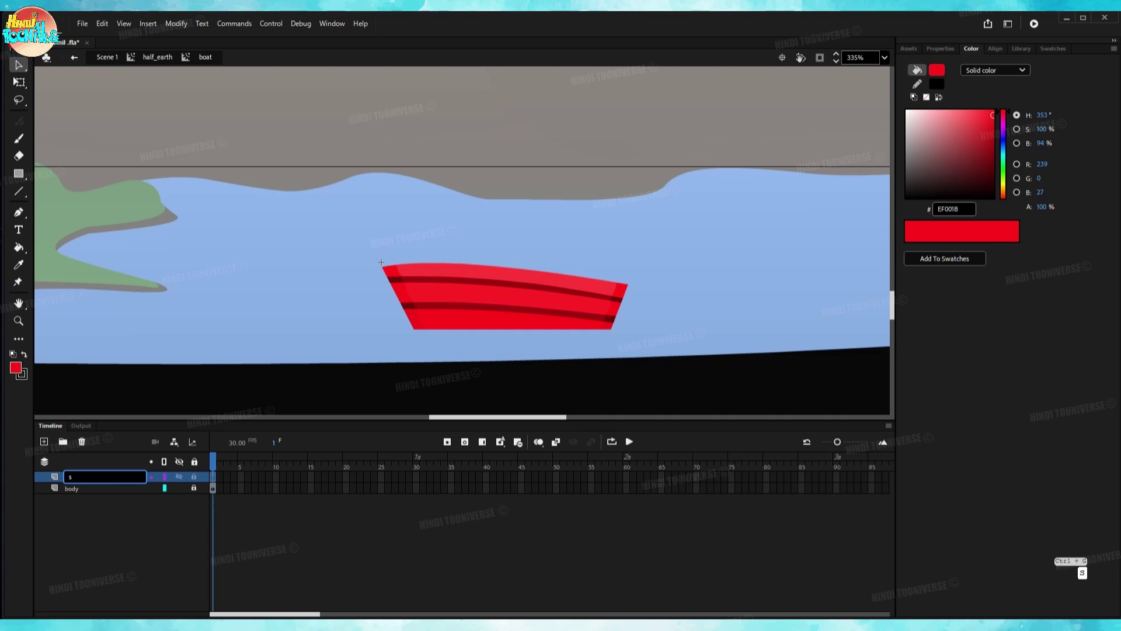
type("uppo")
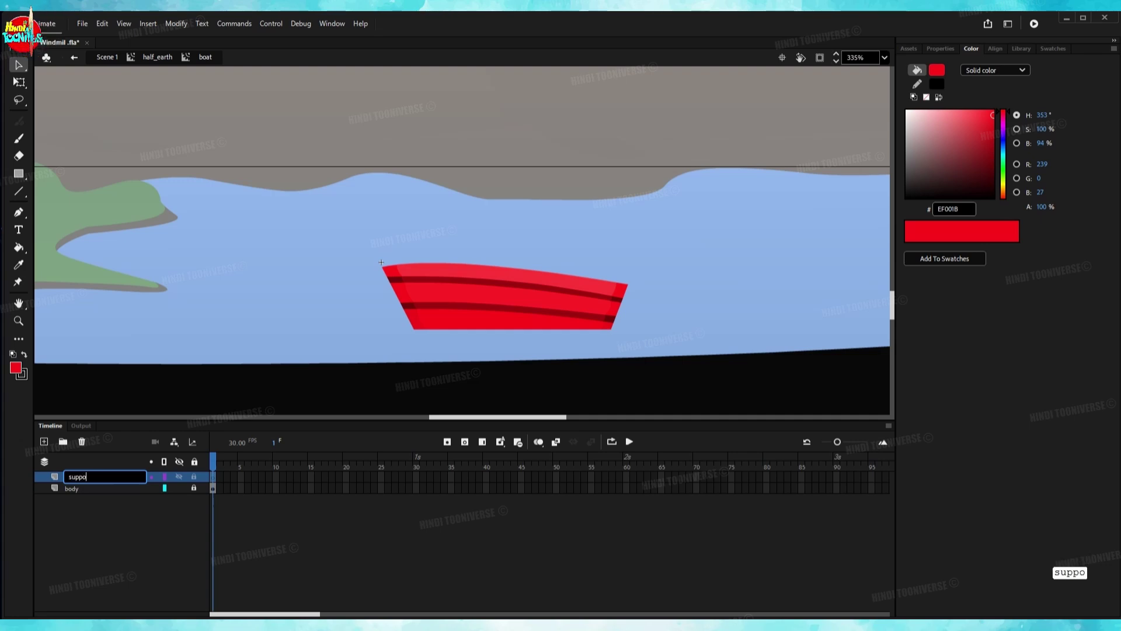
type("rt")
key("Return")
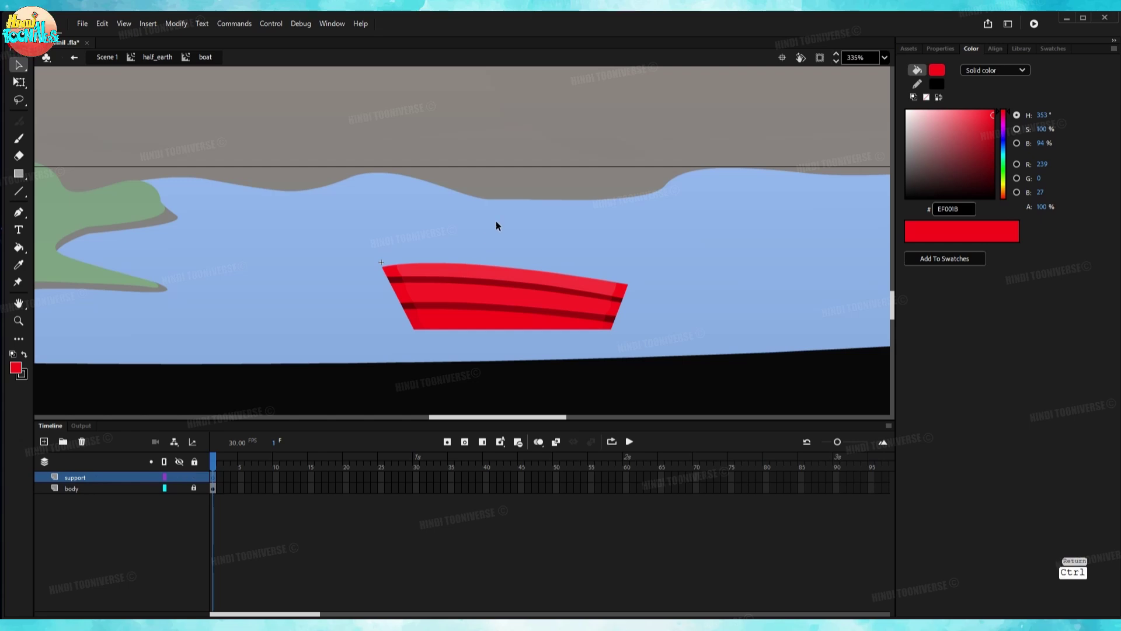
Draw a tall, thin rectangular mast above the hull on the support layer and delete its black outline.
key("r")
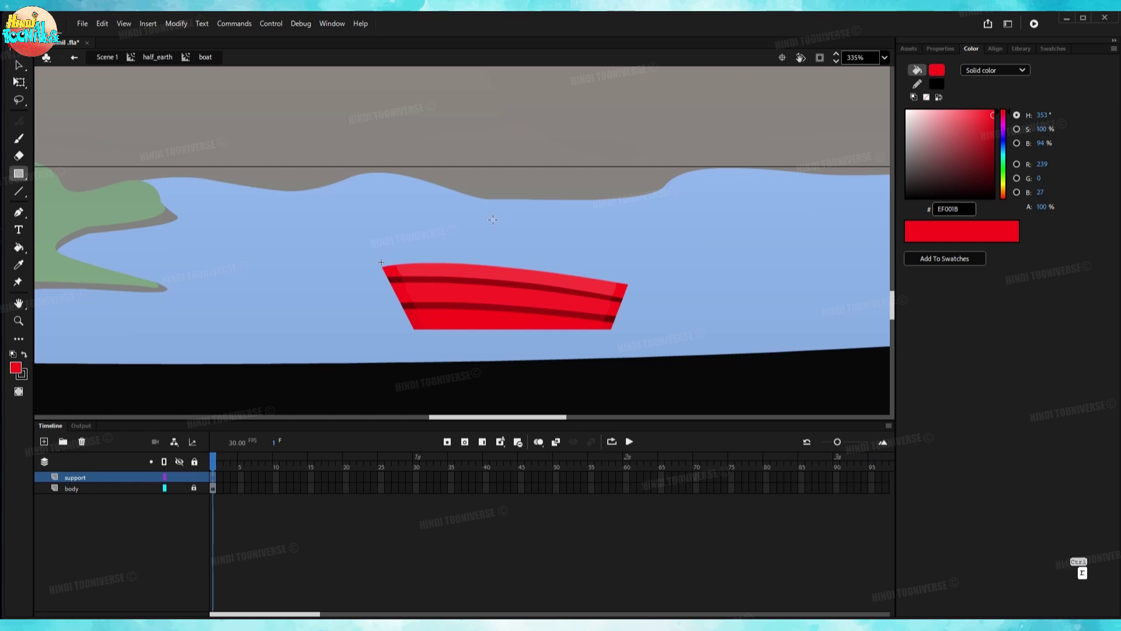
left_click_drag(465, 112, 470, 257)
left_click(470, 247, "ctrl")
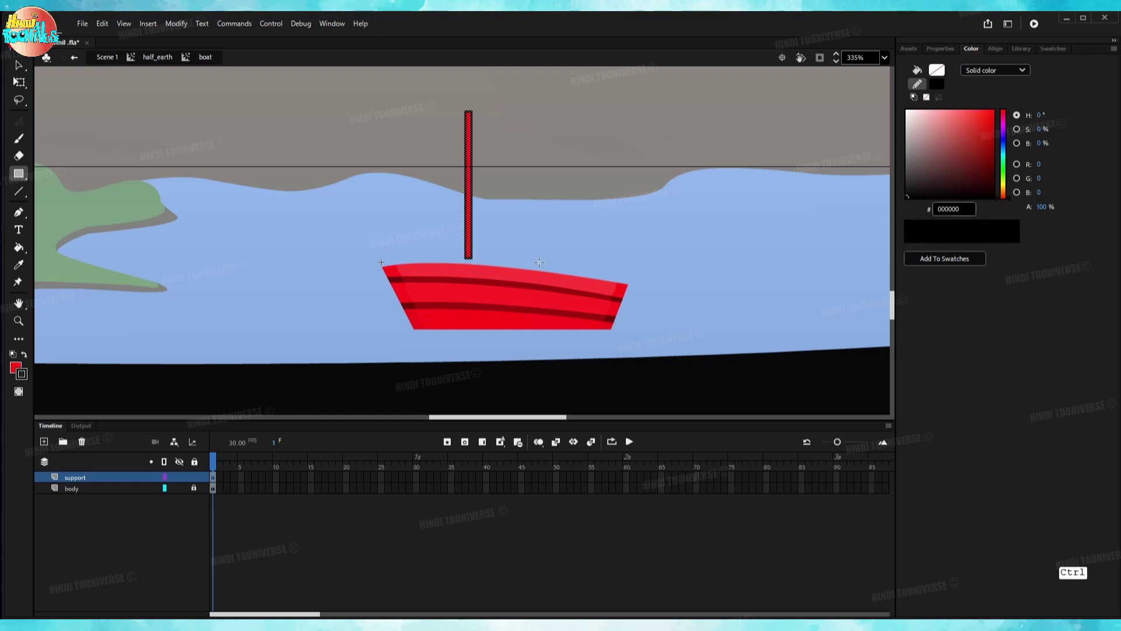
key("Delete")
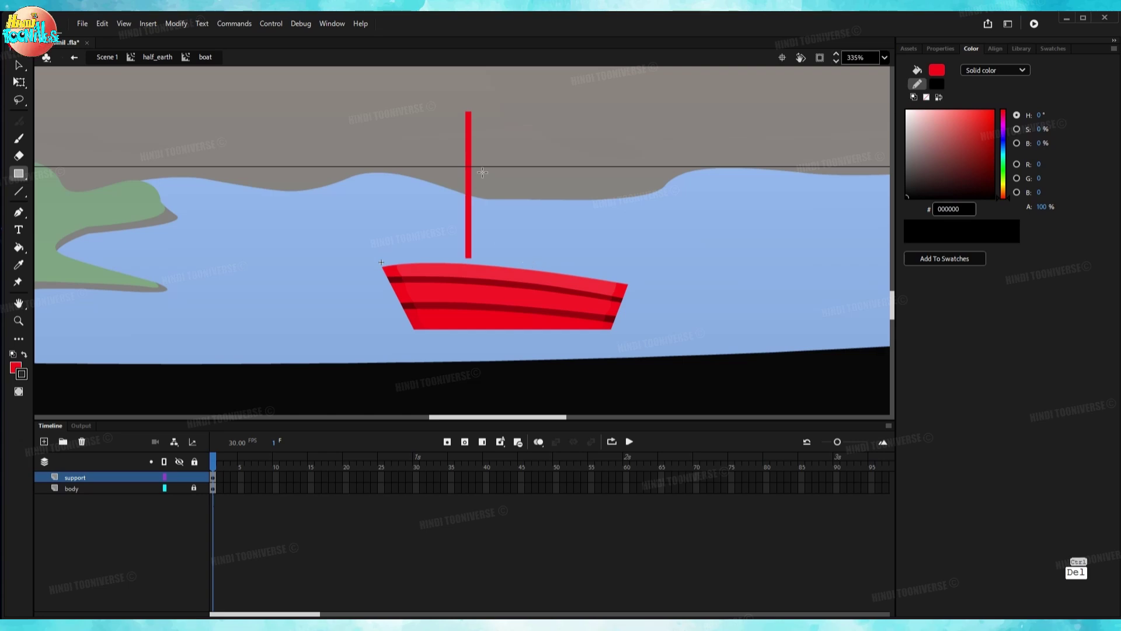
Recolour the mast's fill with the dark brown 521D00.
scroll(482, 172, "up", 2)
left_click(456, 195, "ctrl")
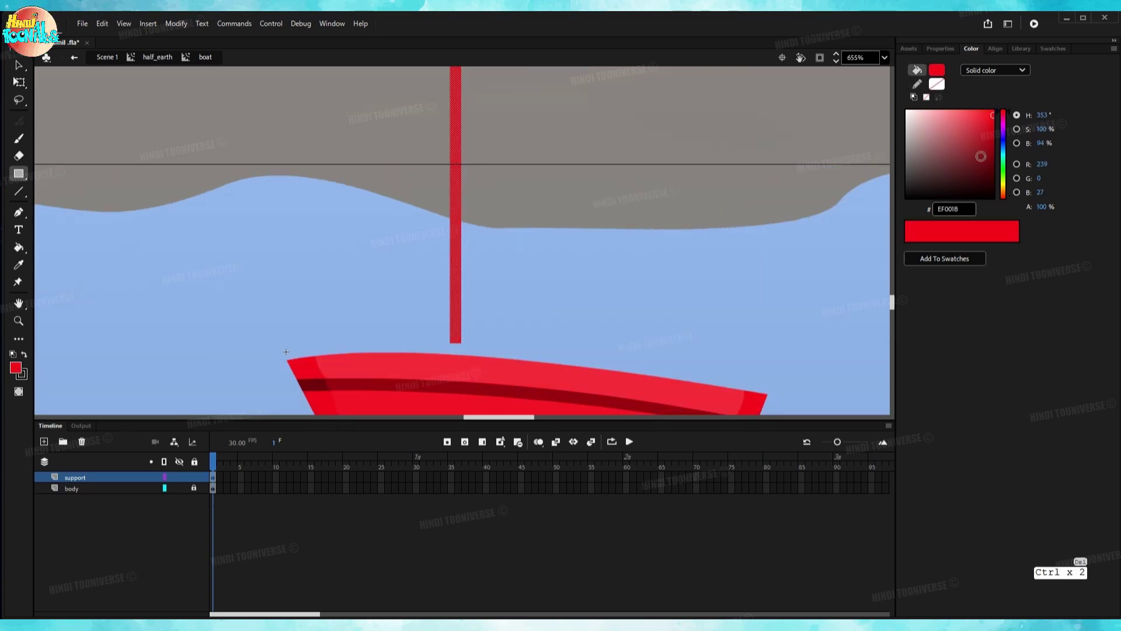
left_click(1004, 195)
left_click_drag(1005, 198, 991, 170)
left_click(478, 203, "ctrl")
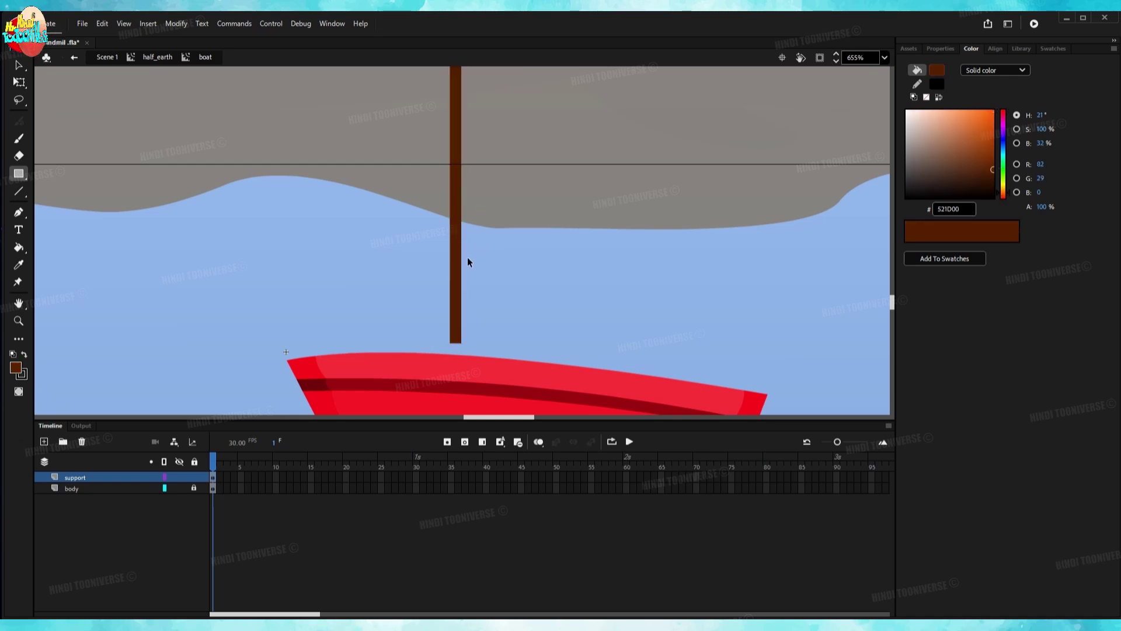
Stretch the mast taller about its centre with Free Transform so its lower end overlaps the hull's upper edge.
scroll(468, 270, "down", 1)
left_click(456, 207, "ctrl")
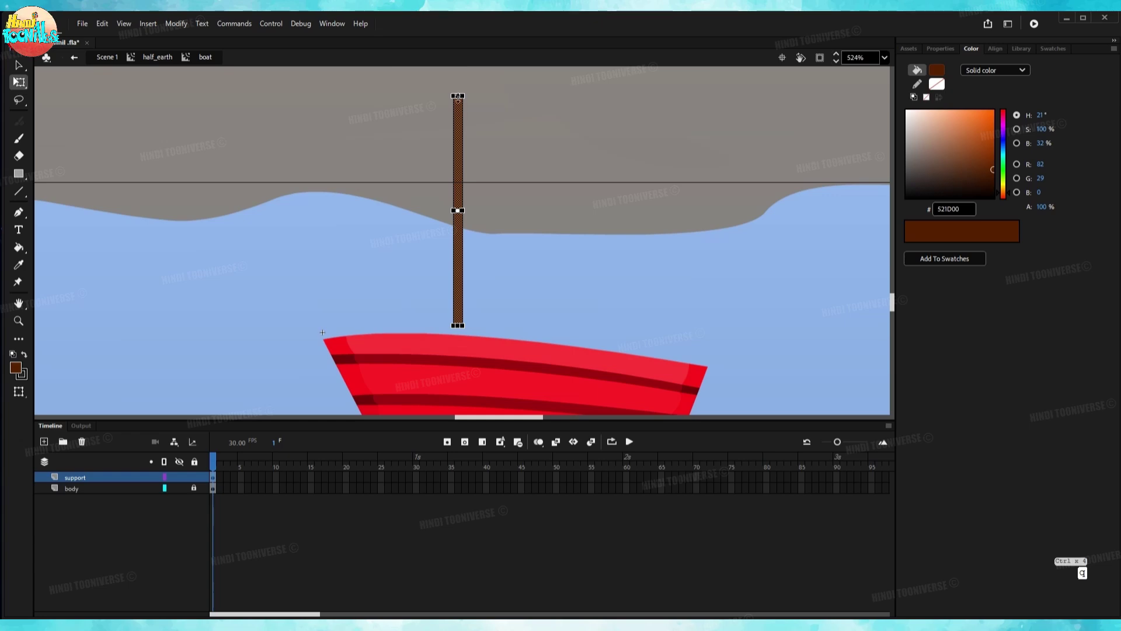
key("q")
left_click_drag(458, 81, 458, 74)
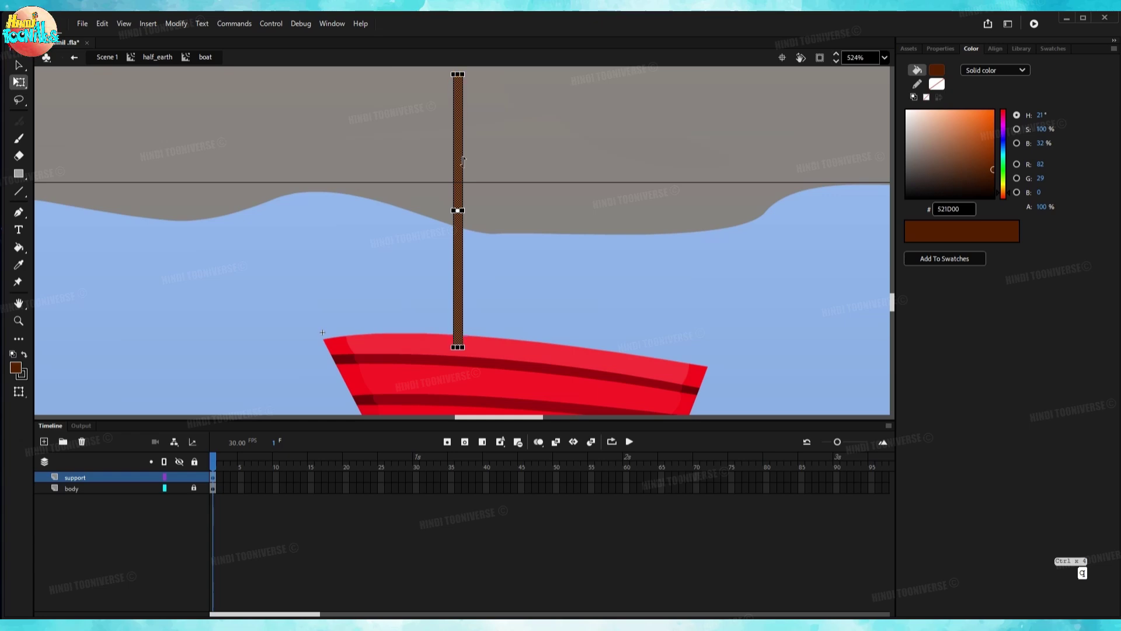
left_click(493, 144, "ctrl")
left_click(456, 208, "ctrl")
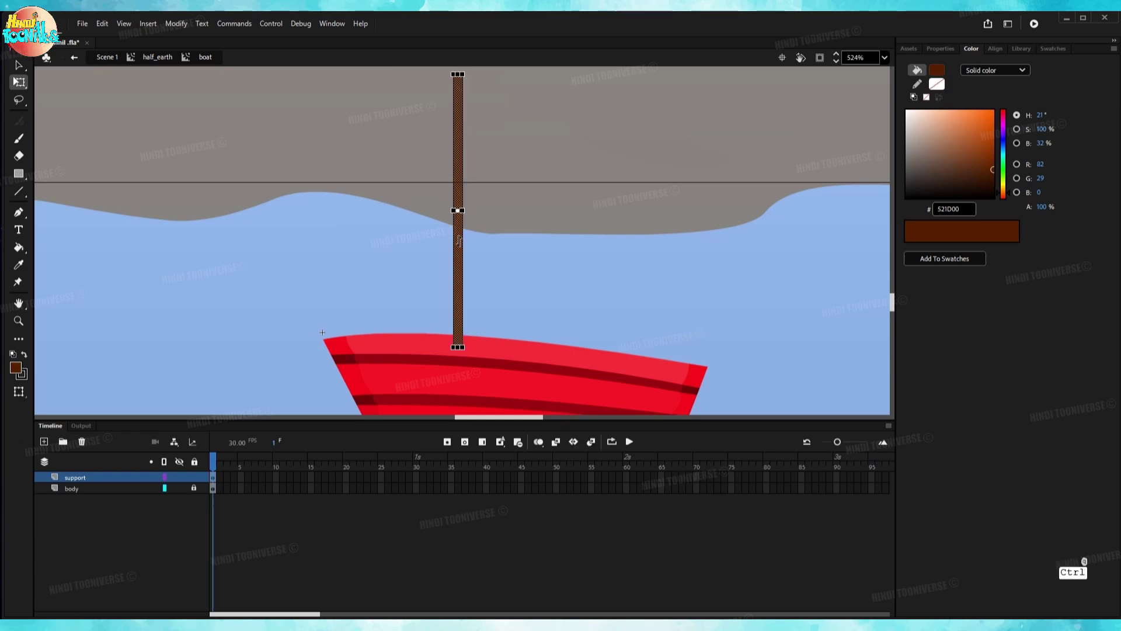
left_click_drag(454, 220, 456, 226)
key("ctrl+z")
key("ctrl+z")
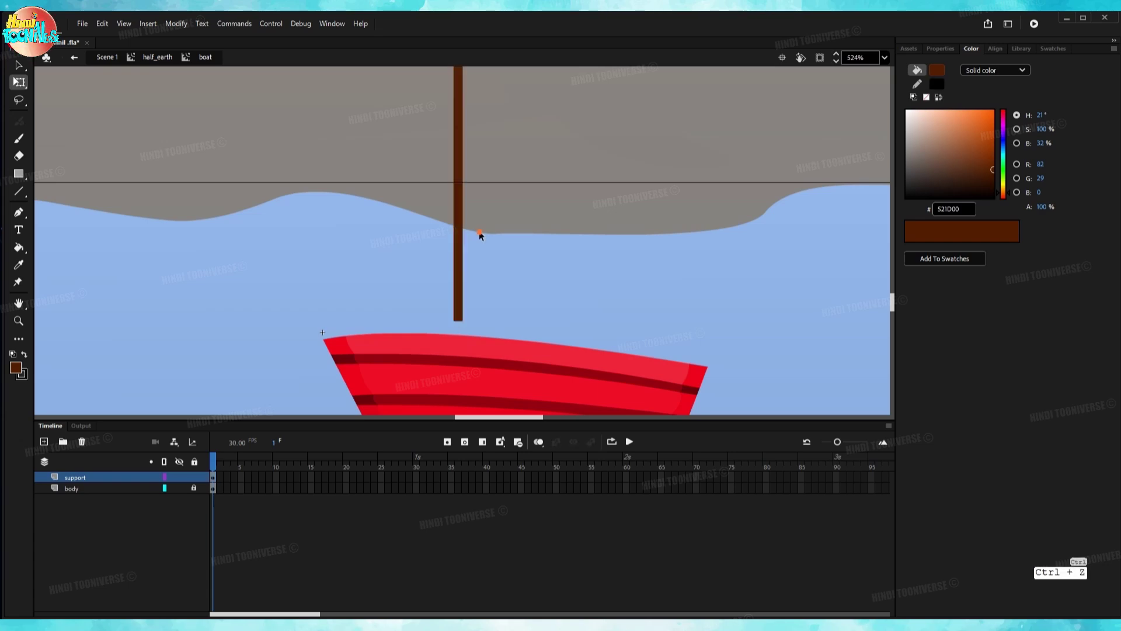
Group the mast shape and move it down so its base overlaps the hull's upper edge.
left_click(457, 208)
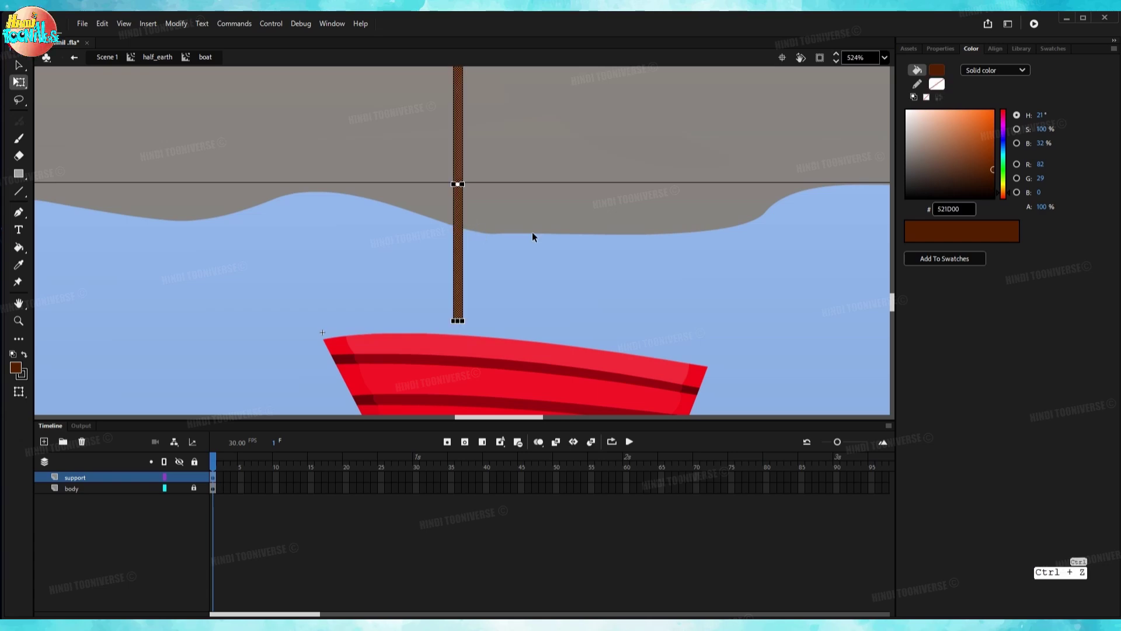
key("ctrl+g")
left_click(507, 238)
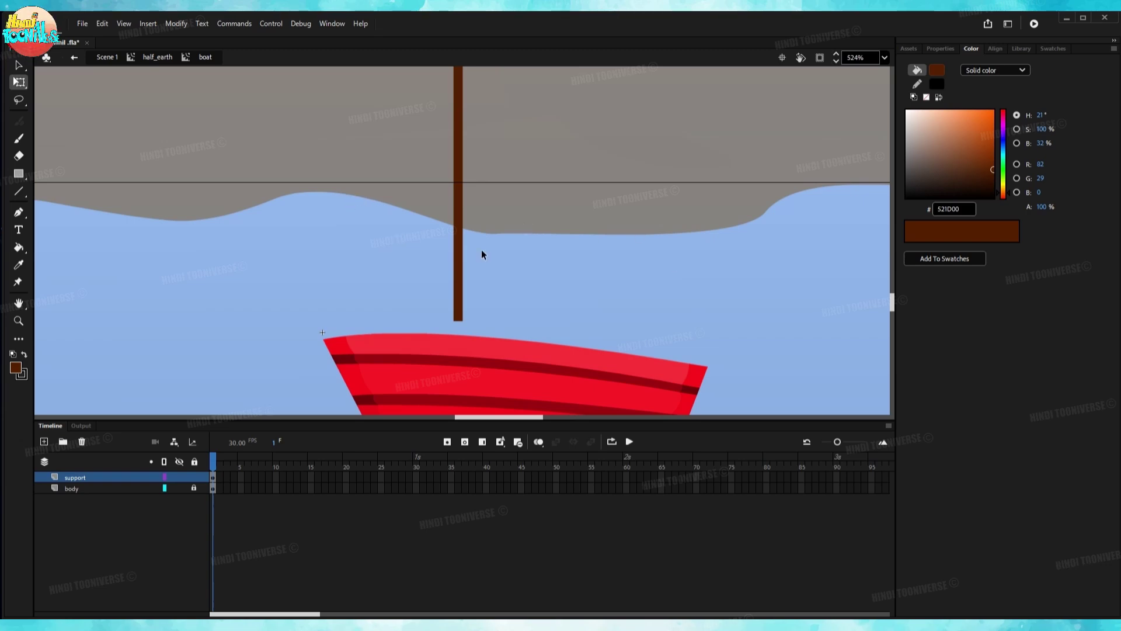
left_click(460, 212)
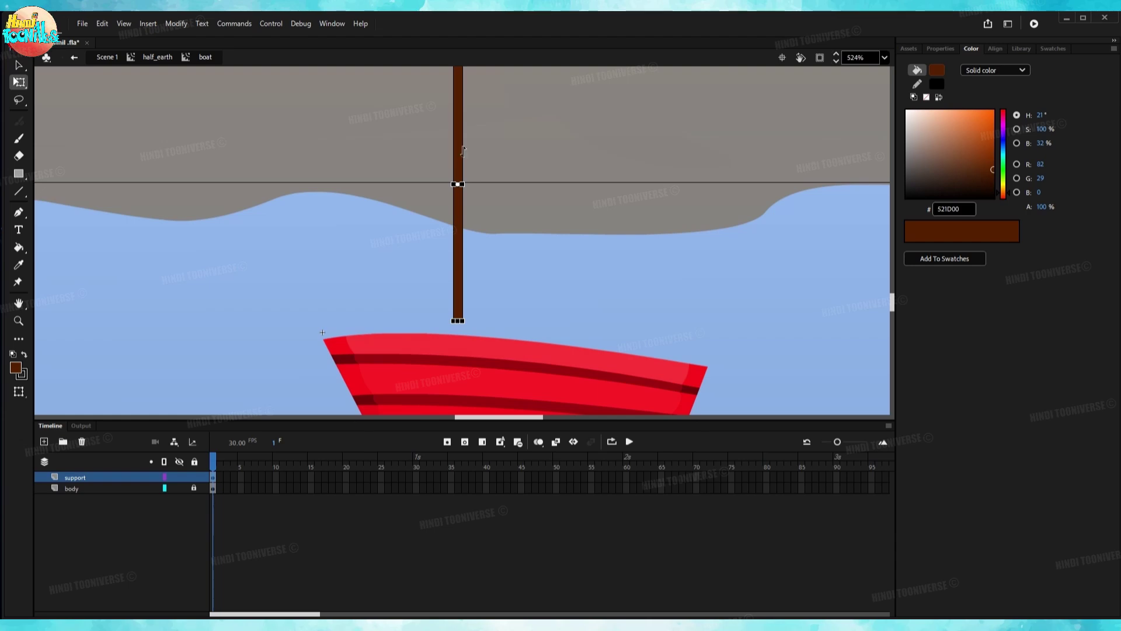
key("v")
left_click_drag(461, 149, 468, 171)
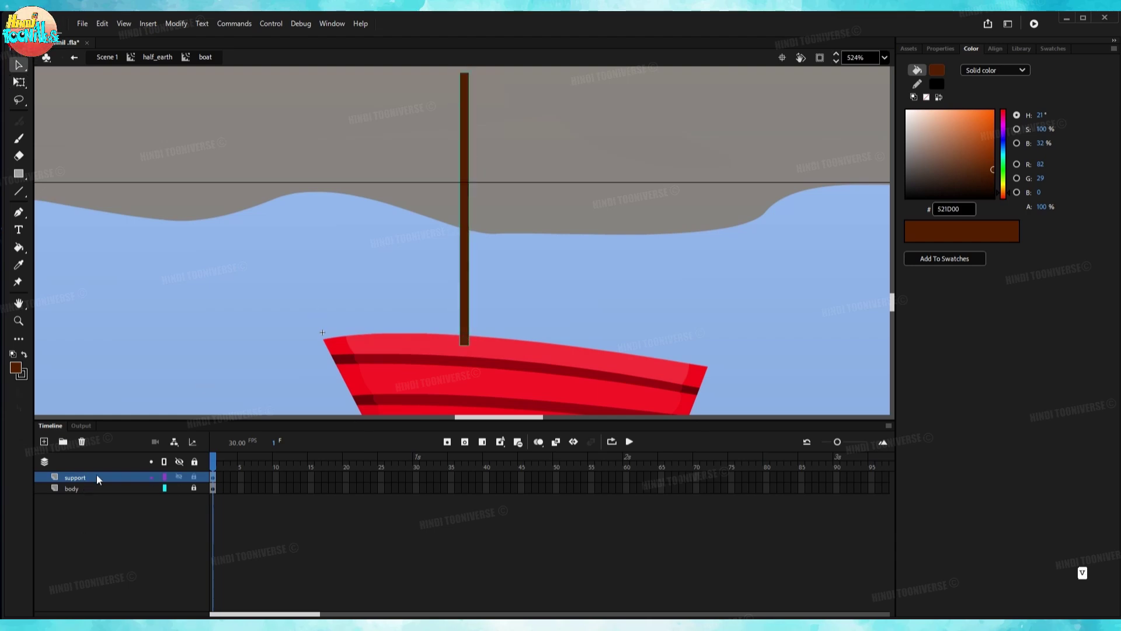
Place the support layer below the body layer, and add a new layer named flags above body.
left_click_drag(100, 478, 98, 494)
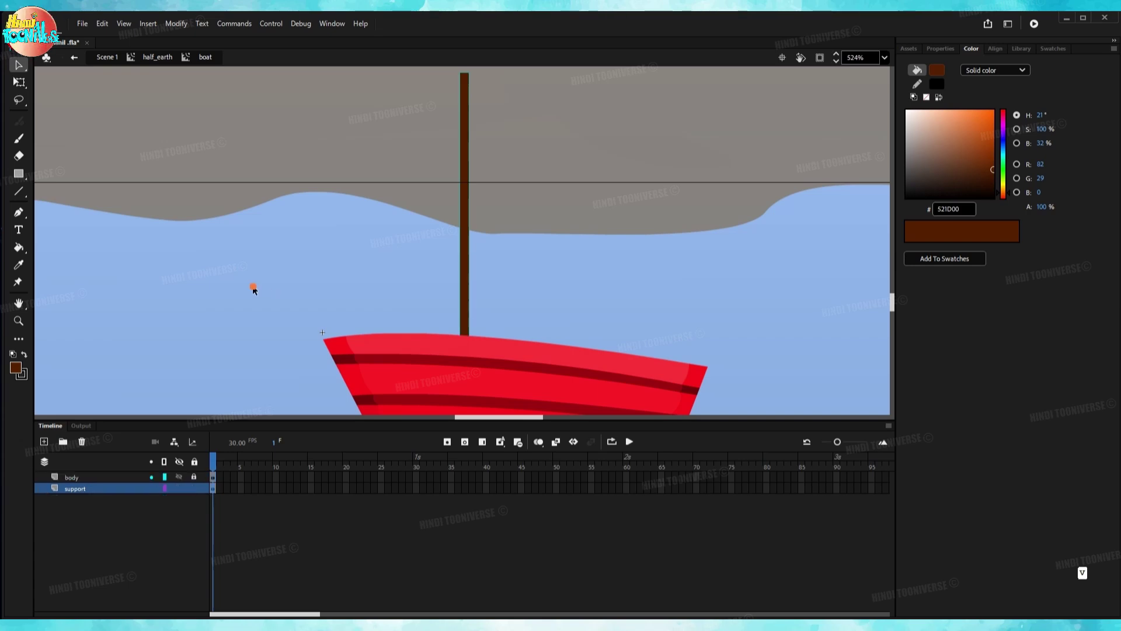
scroll(415, 228, "down", 1, "ctrl")
left_click(64, 477)
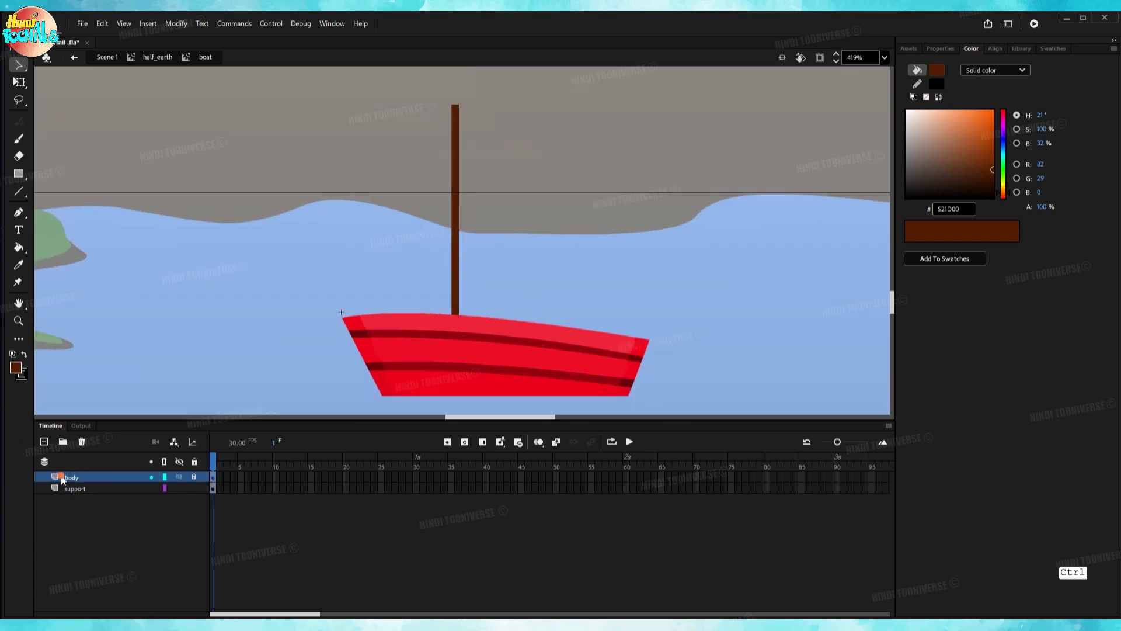
left_click(43, 442)
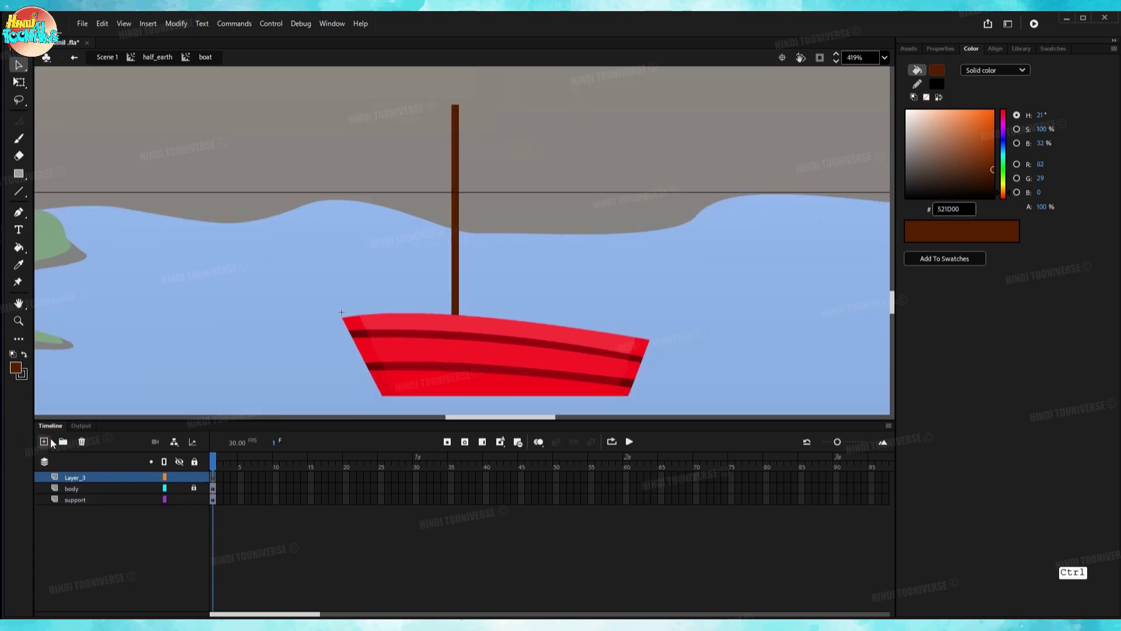
double_click(106, 478)
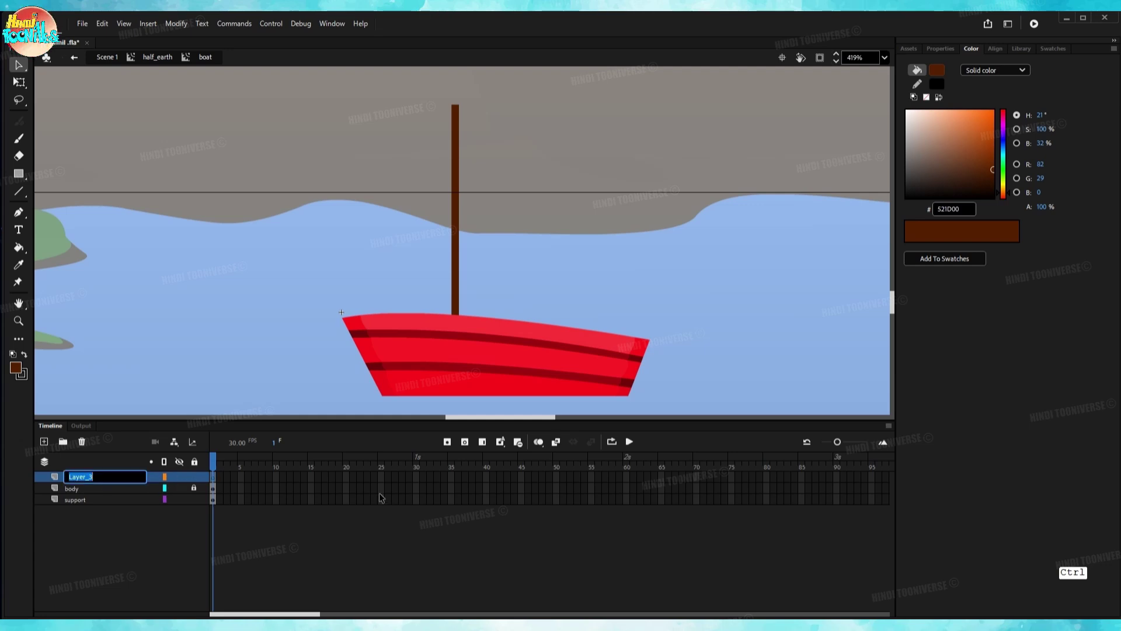
type("flags")
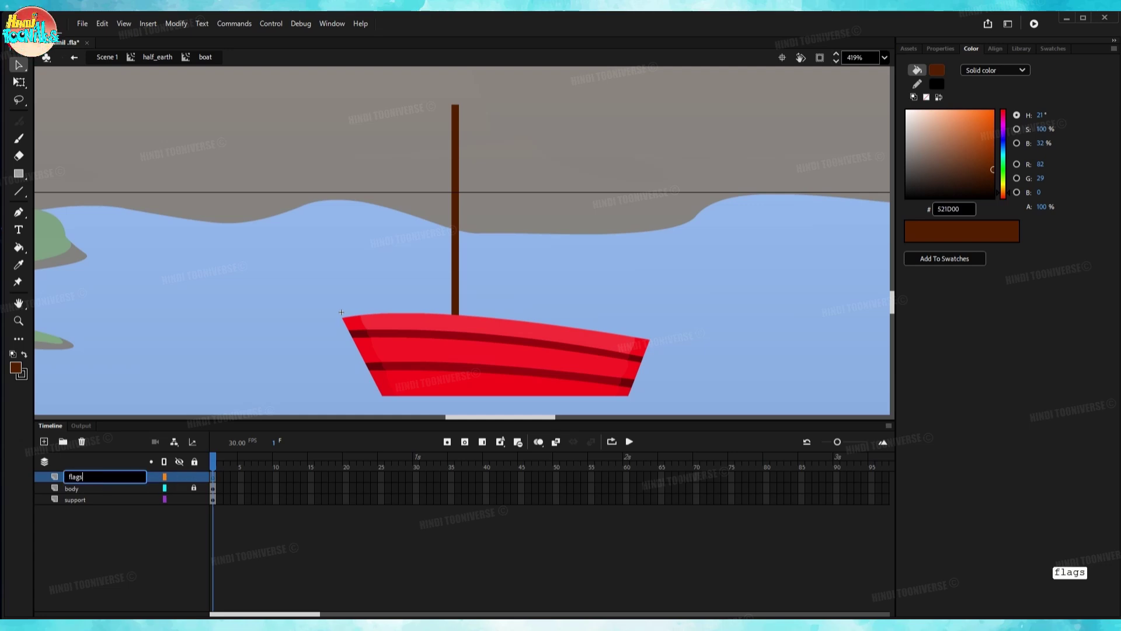
key("Return")
Draw a rectangle beside the mast on the flags layer, reshape it into a triangular sail, and bow its slanted edge outward.
key("r")
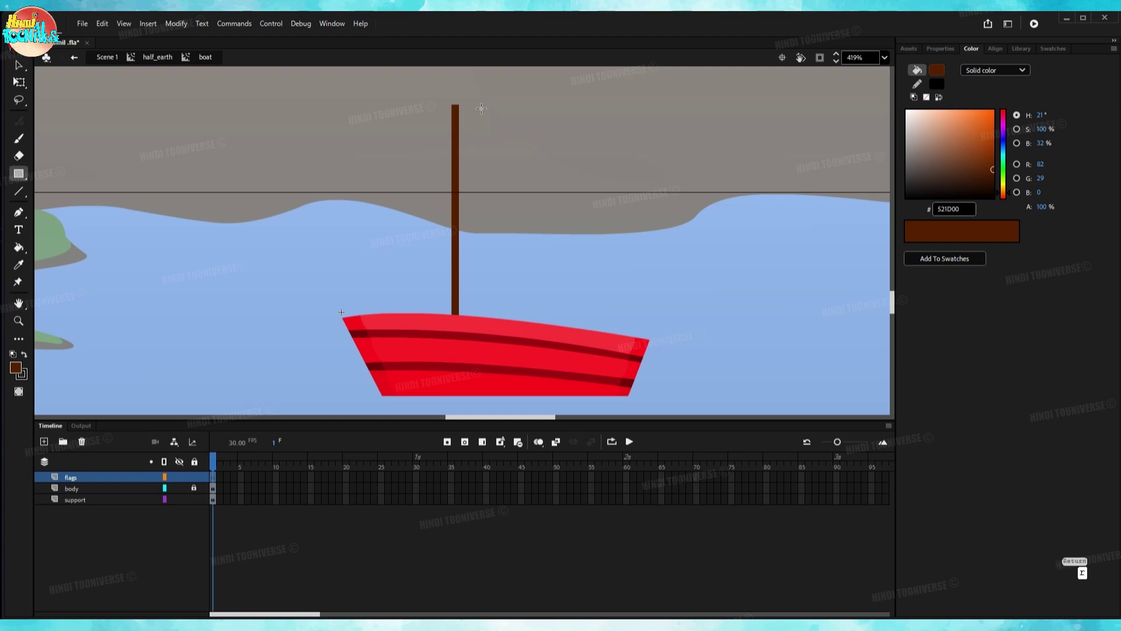
left_click_drag(480, 107, 644, 315)
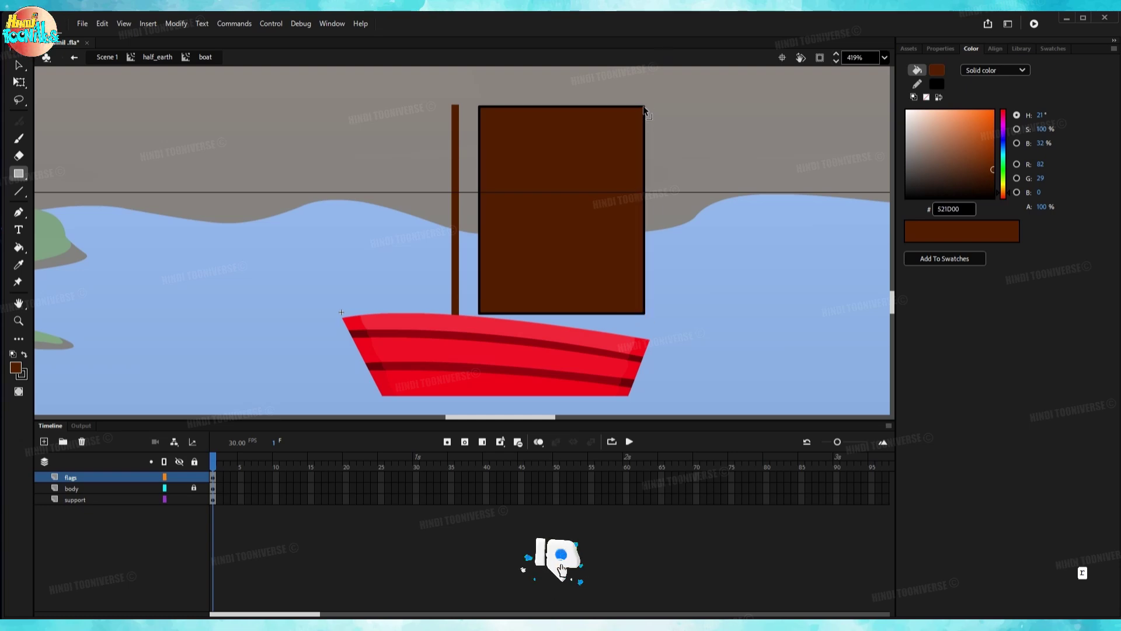
left_click_drag(645, 106, 555, 206)
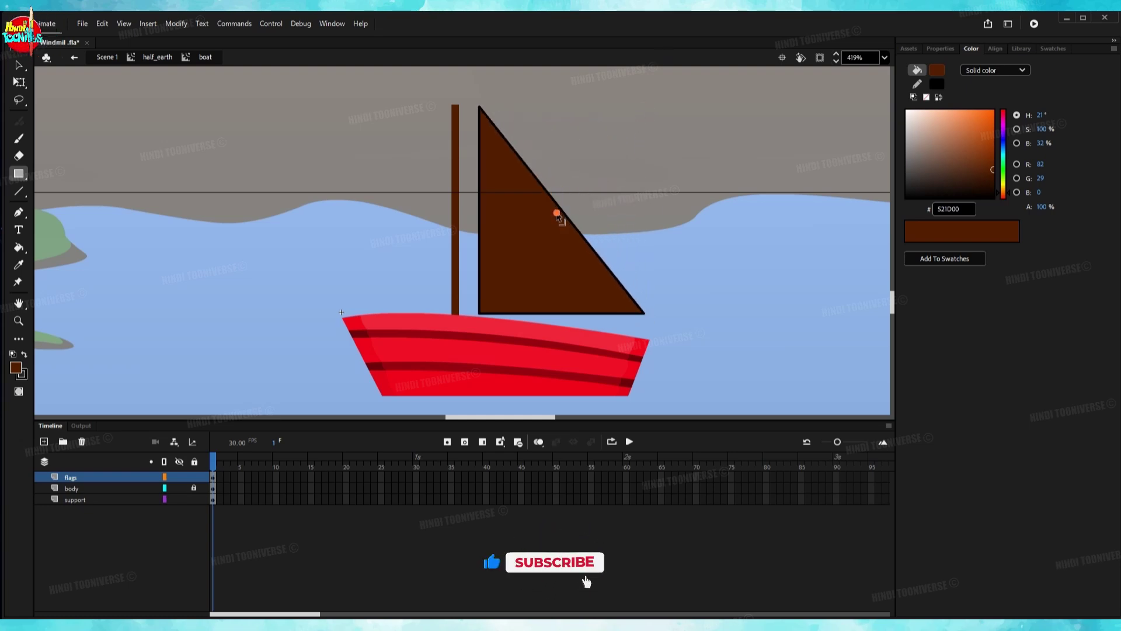
scroll(548, 270, "up", 5)
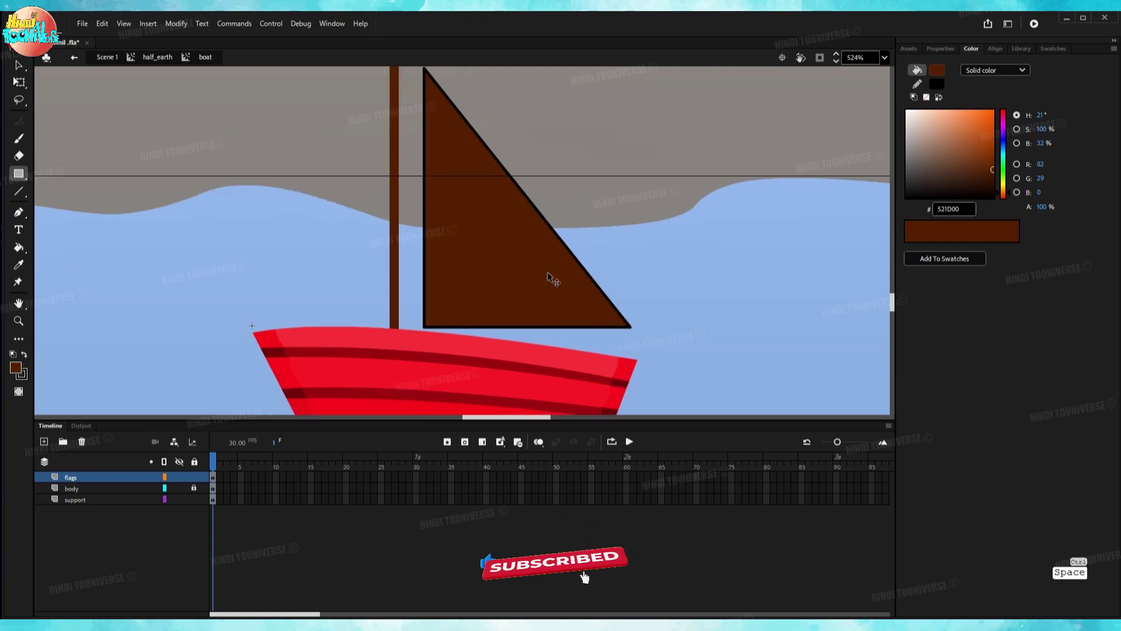
left_click_drag(528, 188, 541, 180)
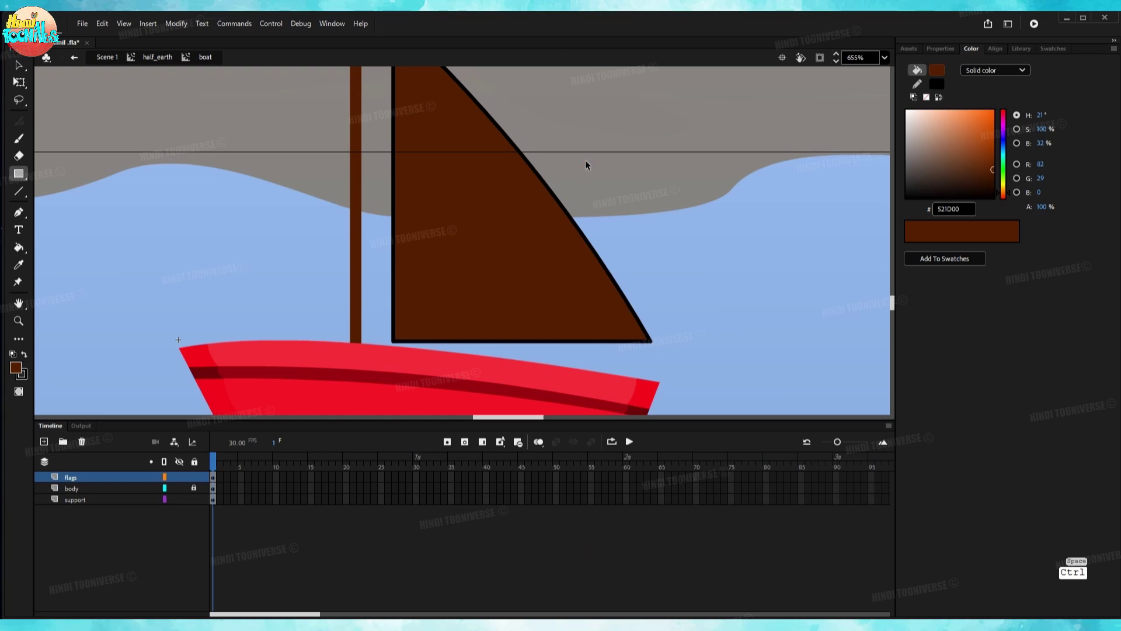
Move the sail's upper and lower corners nearest the mast onto the mast's edge.
left_click_drag(408, 69, 428, 123)
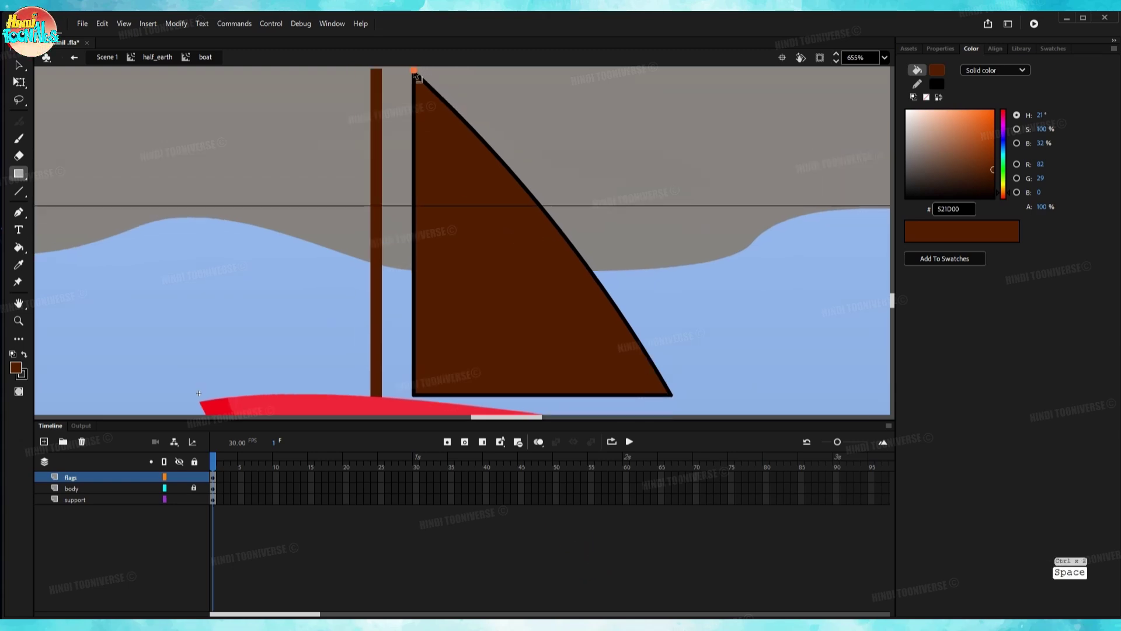
left_click_drag(413, 71, 387, 75)
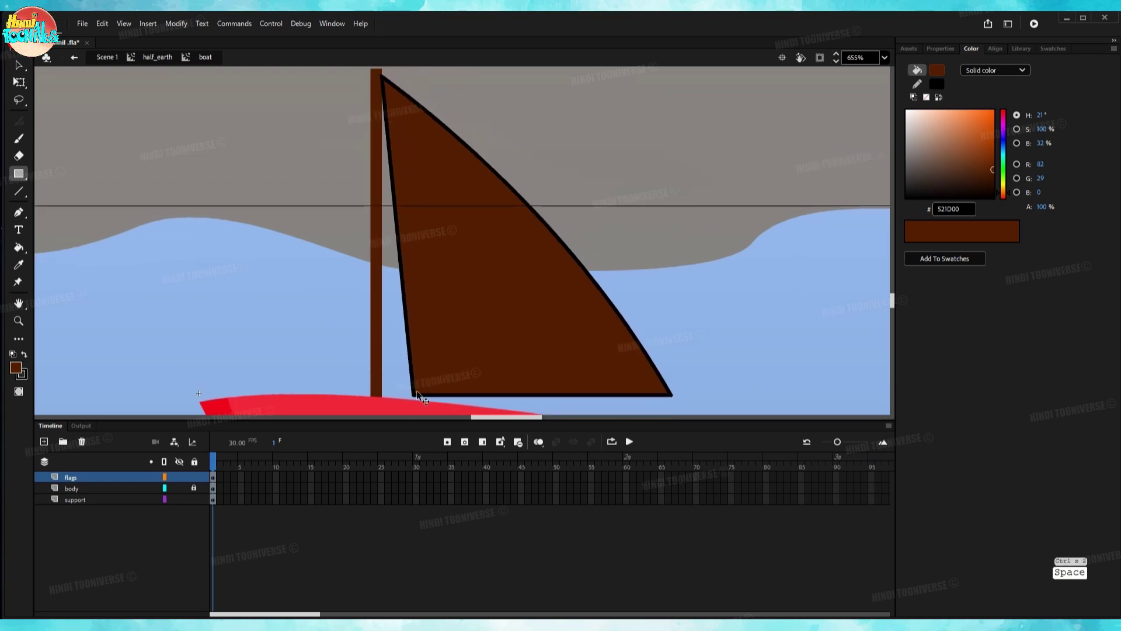
left_click_drag(412, 396, 388, 395)
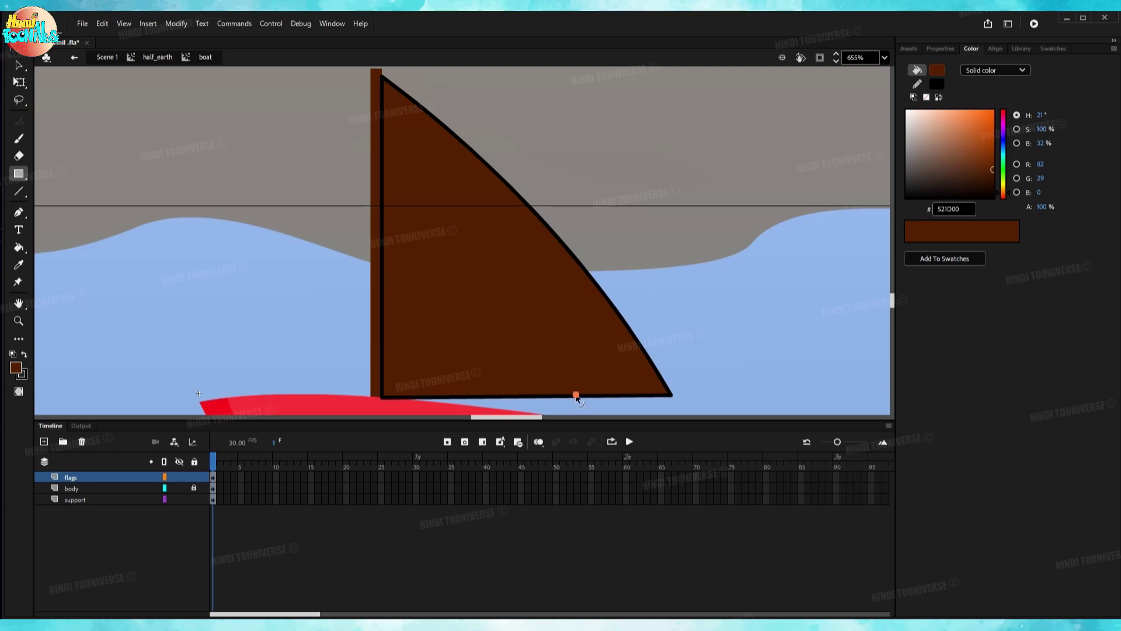
Curve the sail's bottom edge upward and pull its outer lower corner down to the hull's upper edge.
left_click_drag(576, 395, 573, 386)
scroll(666, 328, "down", 3)
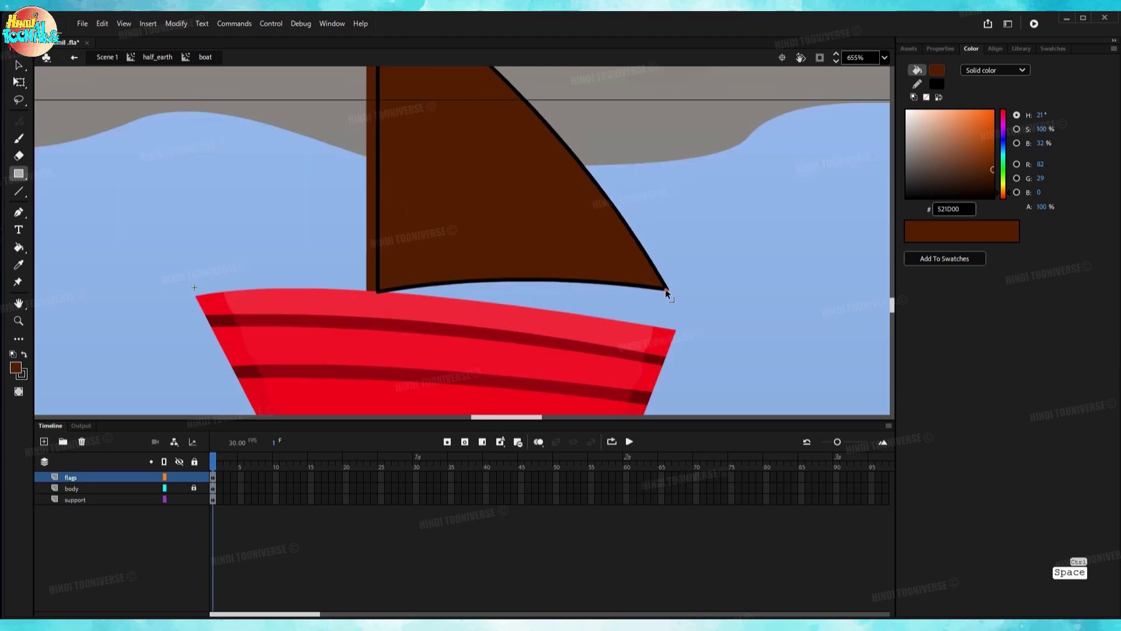
mouse_move(646, 295)
left_mouse_down()
mouse_move(622, 312)
mouse_move(732, 385)
left_mouse_up()
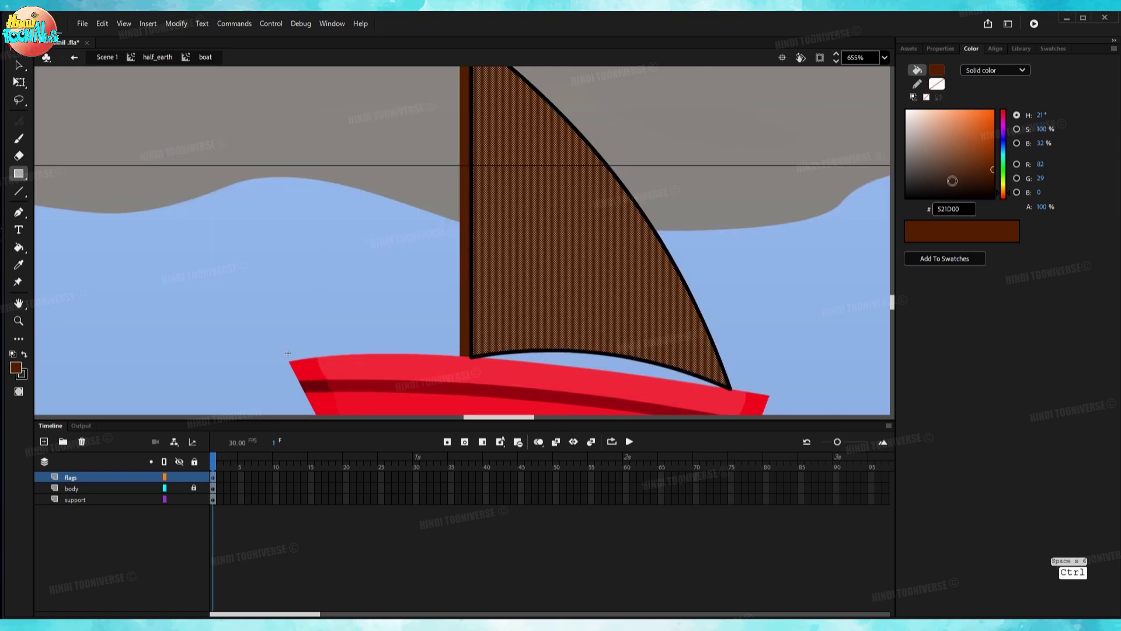
Recolour the sail's fill with the bright cyan 43FFF3.
left_click(1004, 150)
mouse_move(1006, 153)
left_mouse_down()
mouse_move(966, 116)
mouse_move(971, 105)
left_mouse_up()
left_click(724, 228)
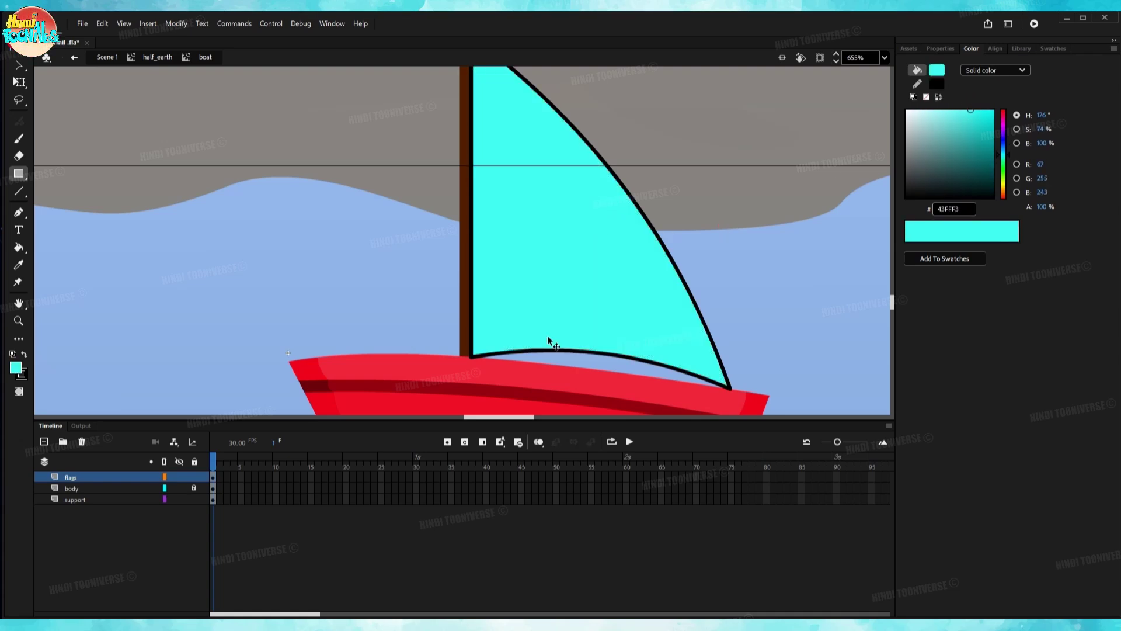
key("ctrl")
key("ctrl")
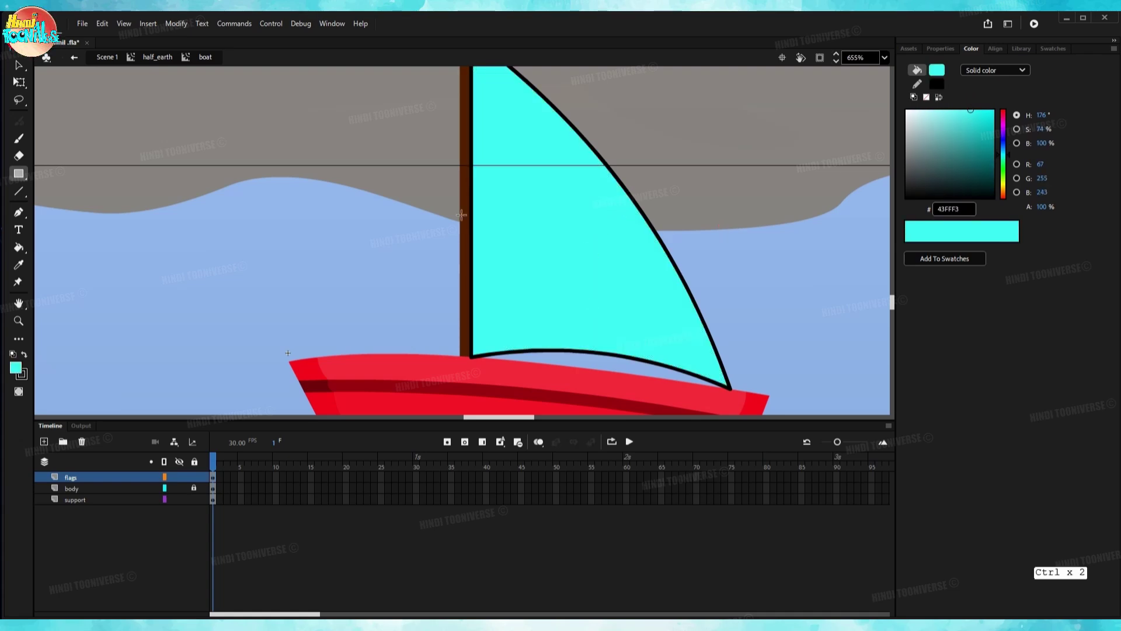
scroll(461, 215, "down", 1)
left_click(554, 269)
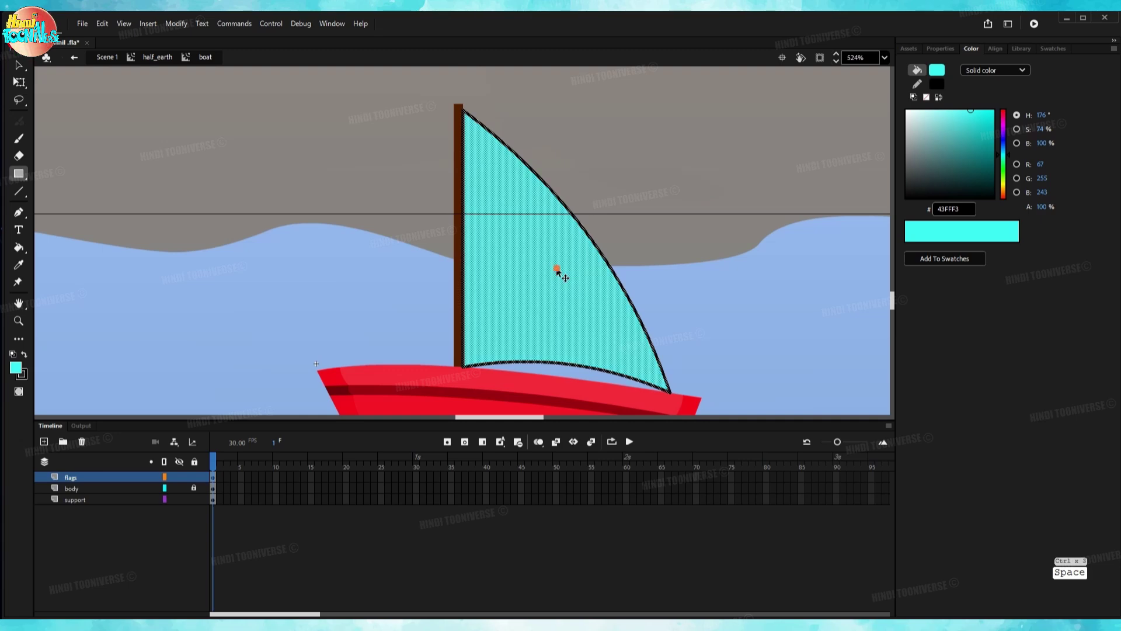
mouse_move(557, 271)
left_mouse_down()
mouse_move(338, 251)
mouse_move(298, 236)
left_mouse_up()
key("ctrl+z")
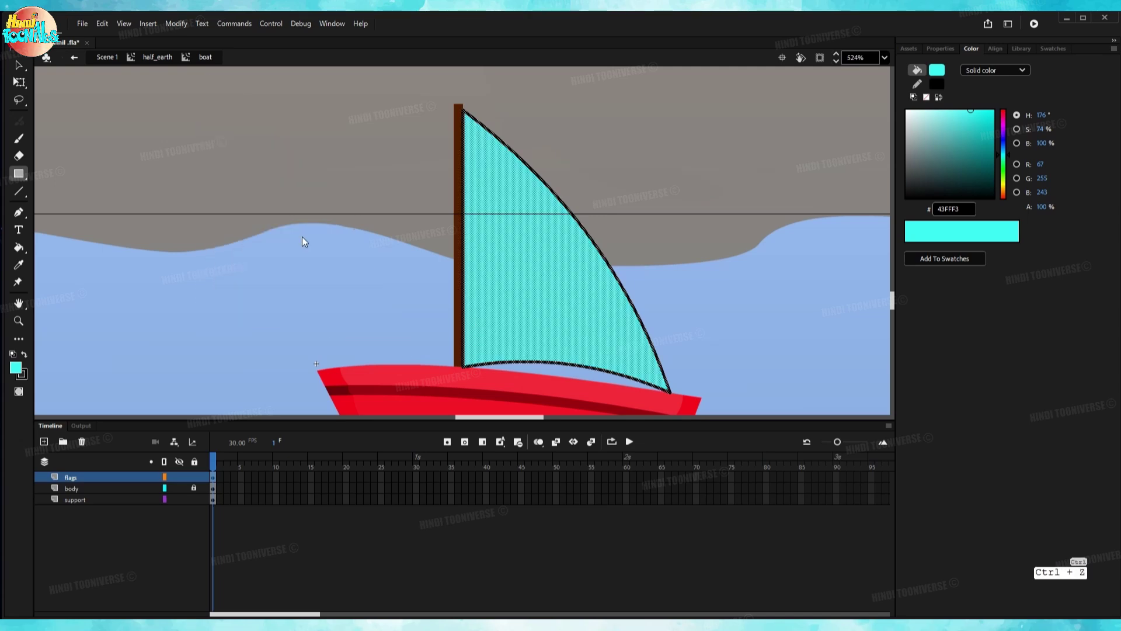
left_click(604, 216)
Draw two short horizontal lines across the sail's mast-side edge with the Line tool, dividing that edge into three segments.
scroll(523, 216, "up", 1)
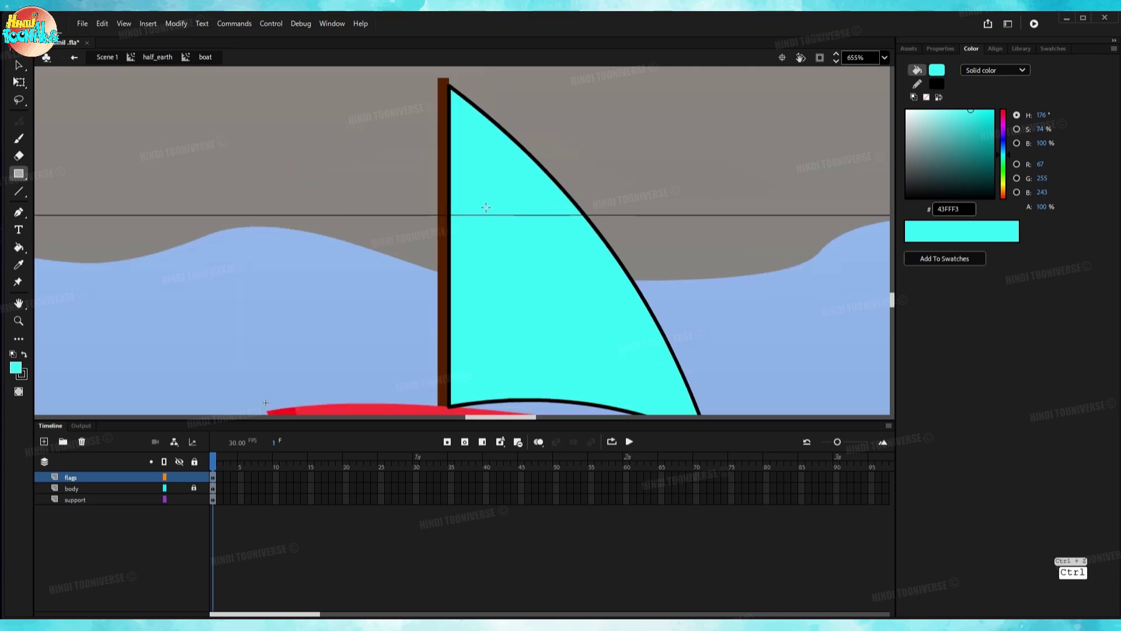
key("n")
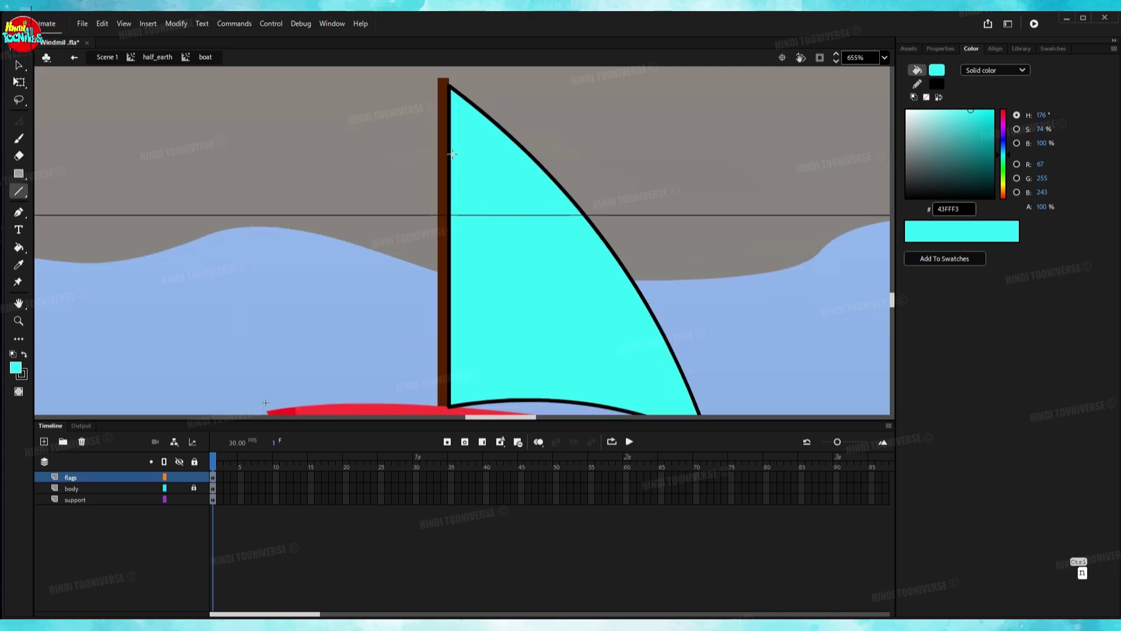
left_click_drag(447, 175, 460, 175)
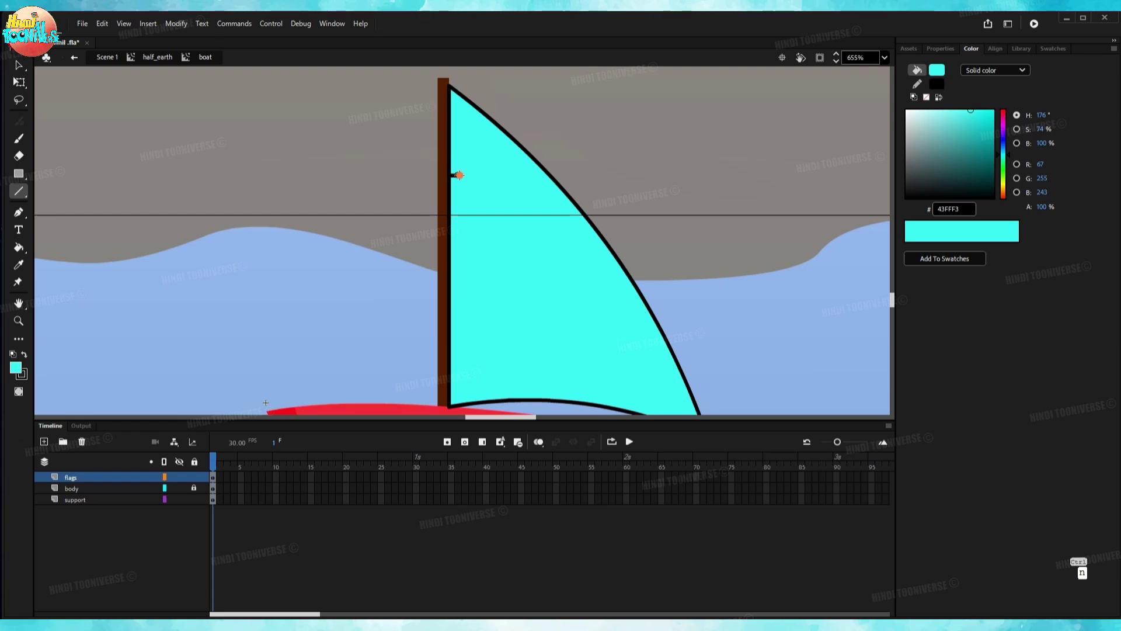
left_click_drag(448, 290, 460, 291)
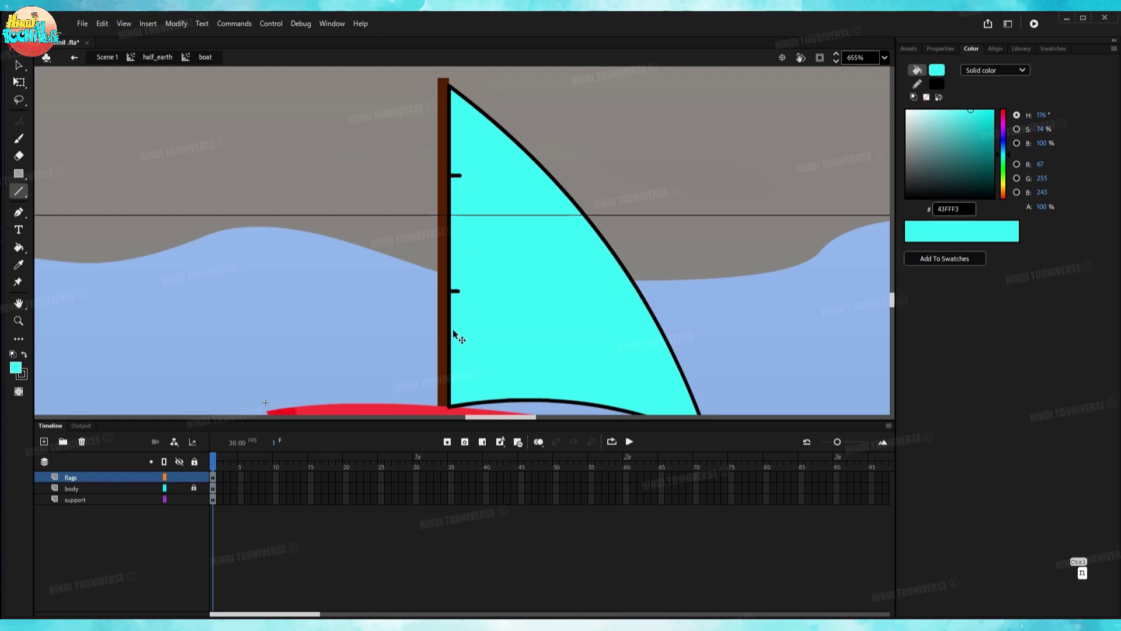
Bow each of the three segments of the sail's mast-side edge slightly inward, away from the mast.
left_click_drag(448, 338, 453, 338)
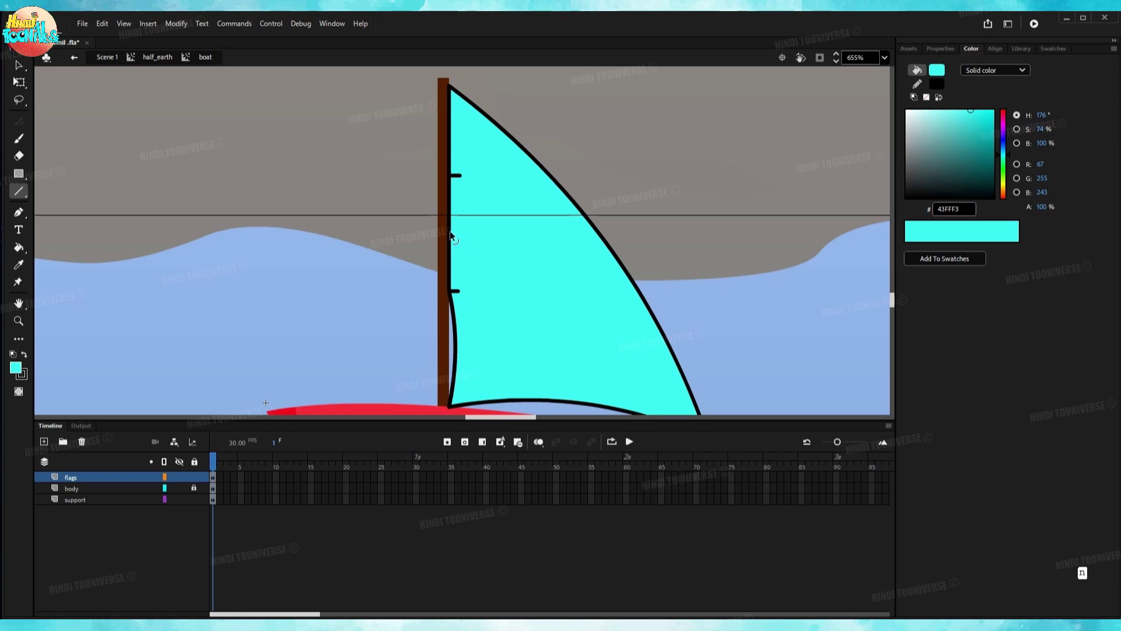
left_click_drag(451, 233, 456, 233)
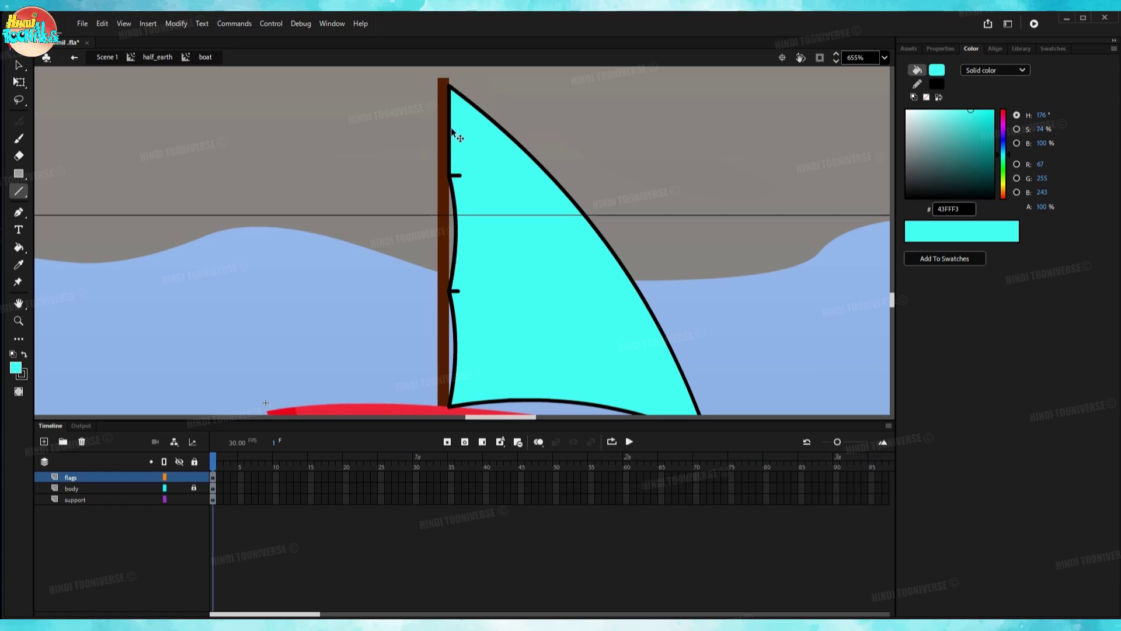
left_click_drag(447, 136, 458, 136)
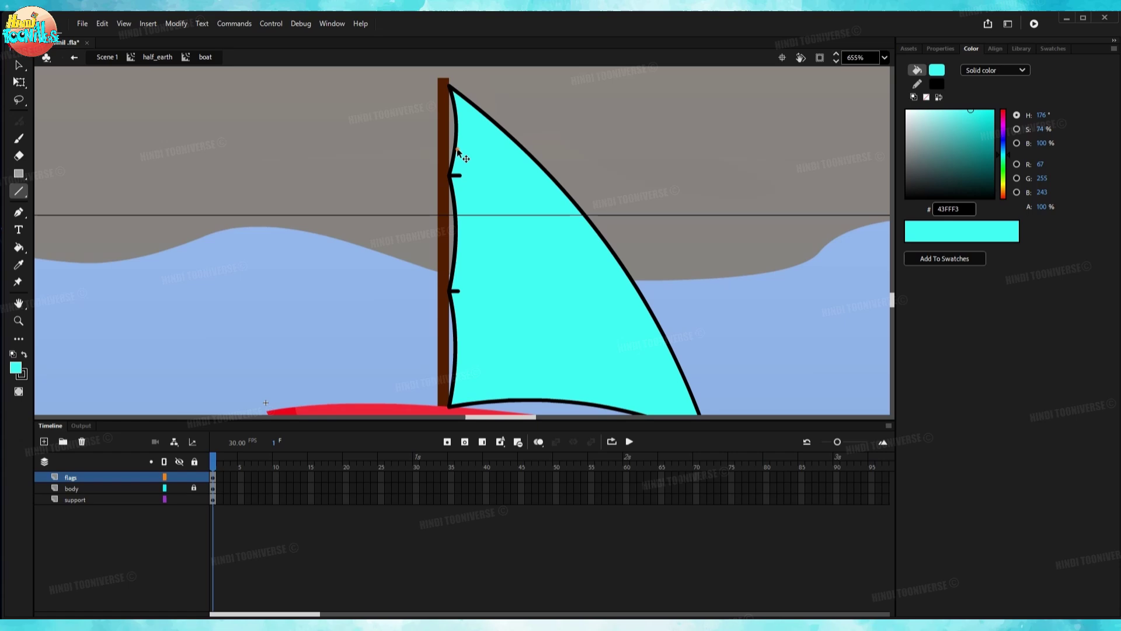
Delete the sail's entire black outline, including the two short lines, and group the remaining cyan fill.
double_click(459, 178, "ctrl")
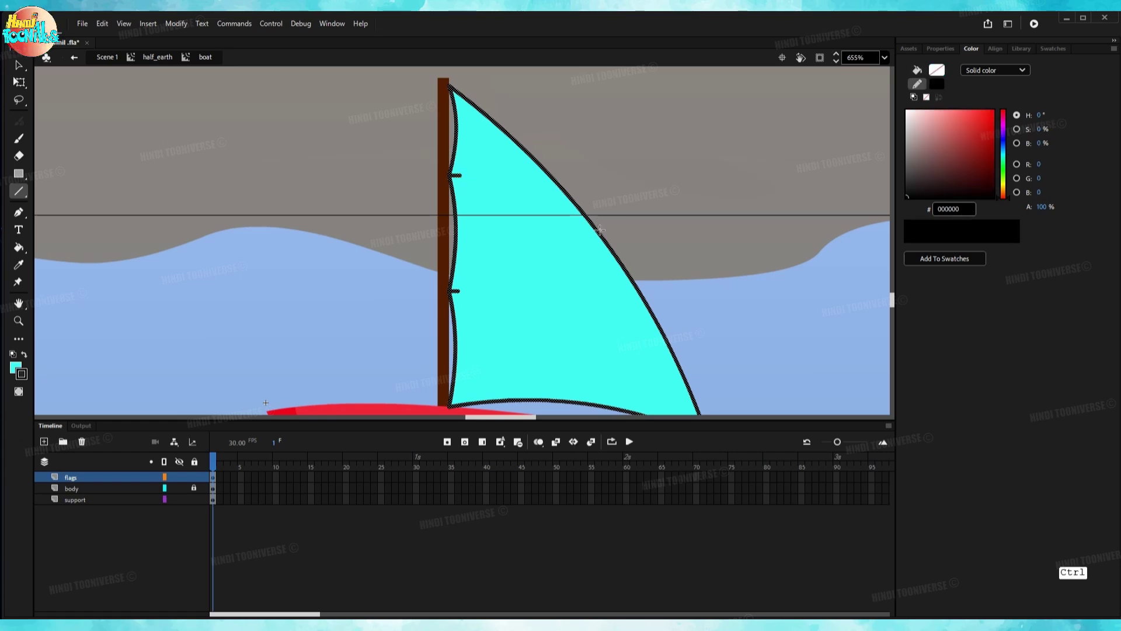
key("Delete")
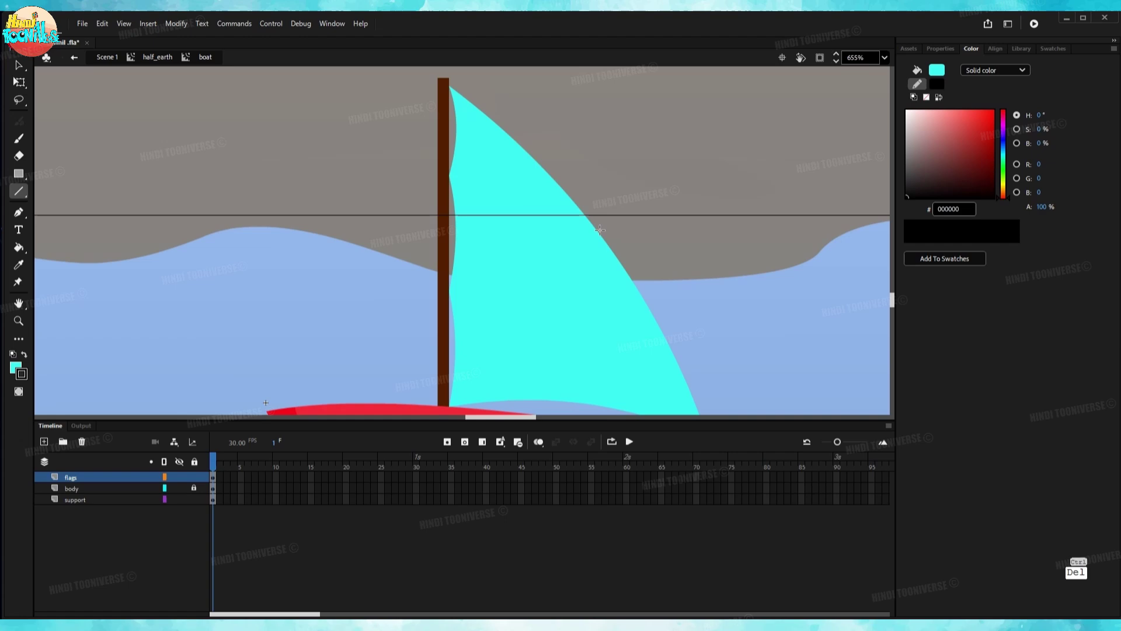
left_click(554, 265, "ctrl")
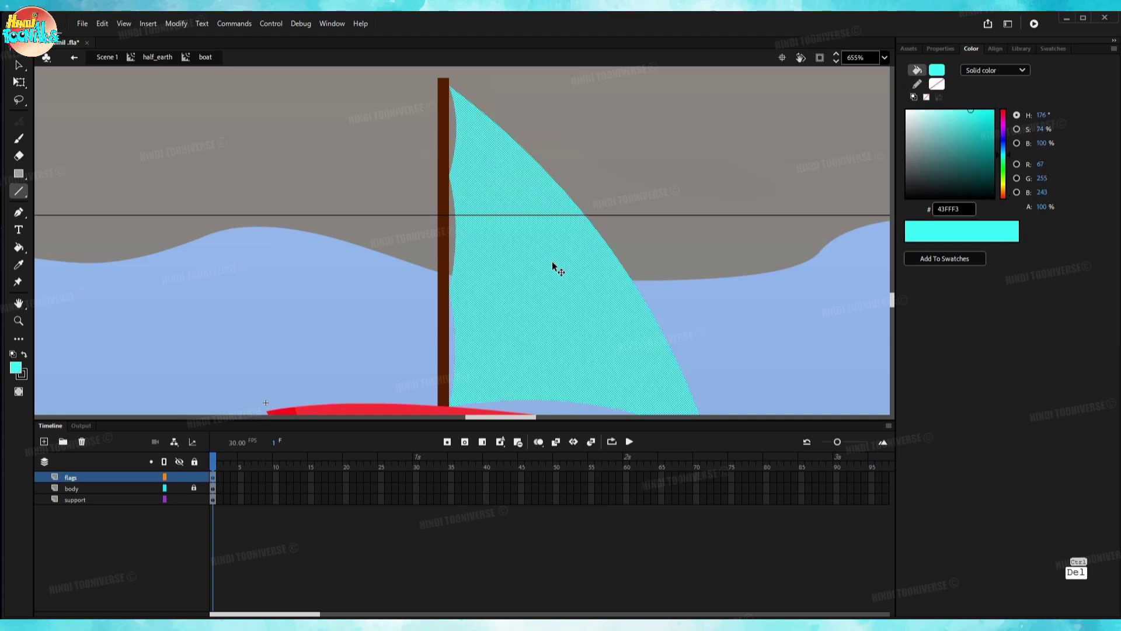
key("ctrl+g")
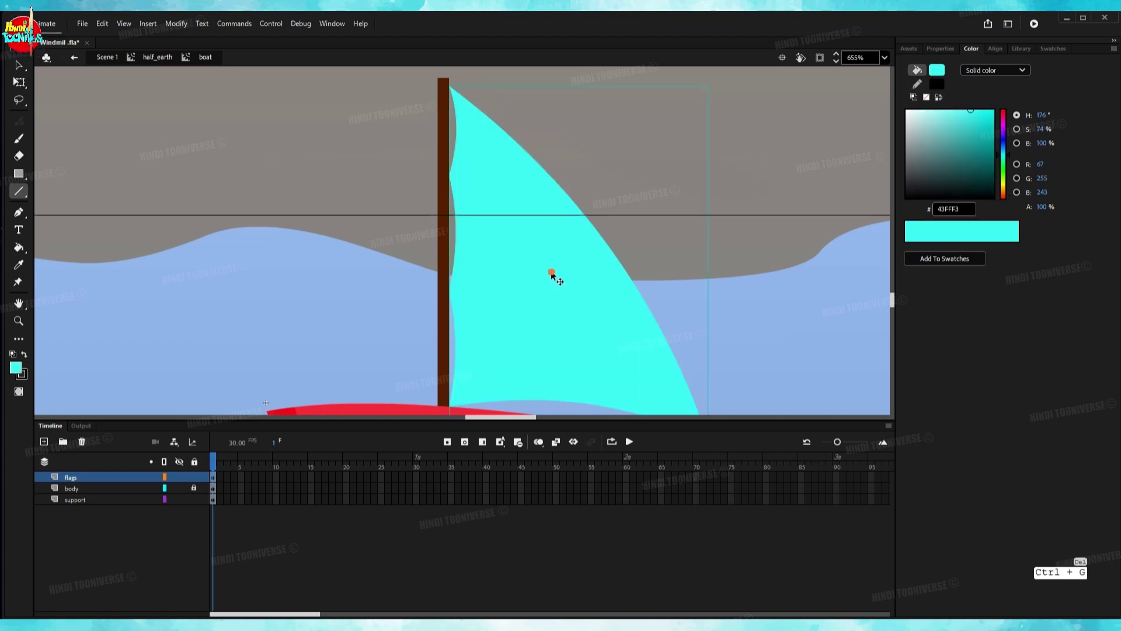
Duplicate the sail group, flip the copy horizontally, and fit it slightly smaller against the opposite side of the mast.
left_click_drag(552, 273, 240, 238)
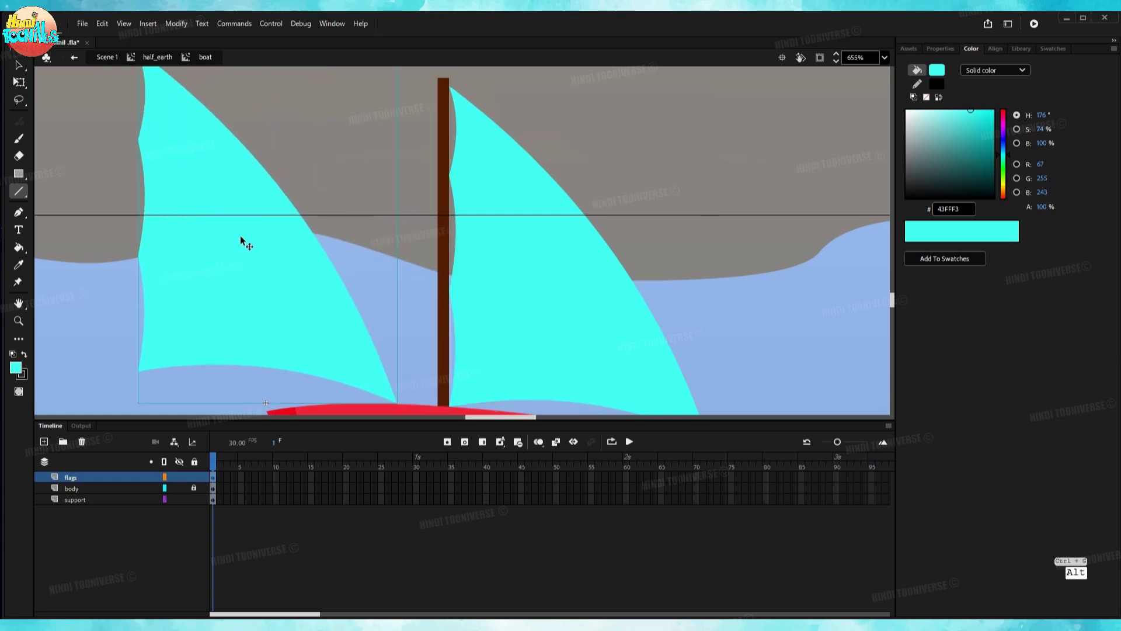
right_click(244, 248)
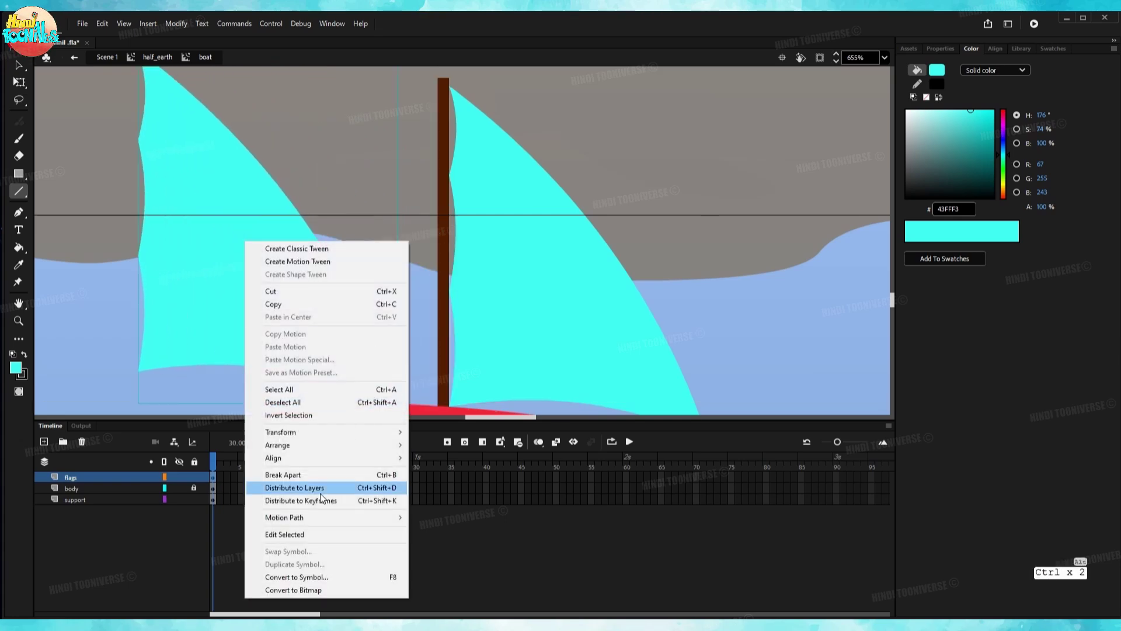
mouse_move(331, 432)
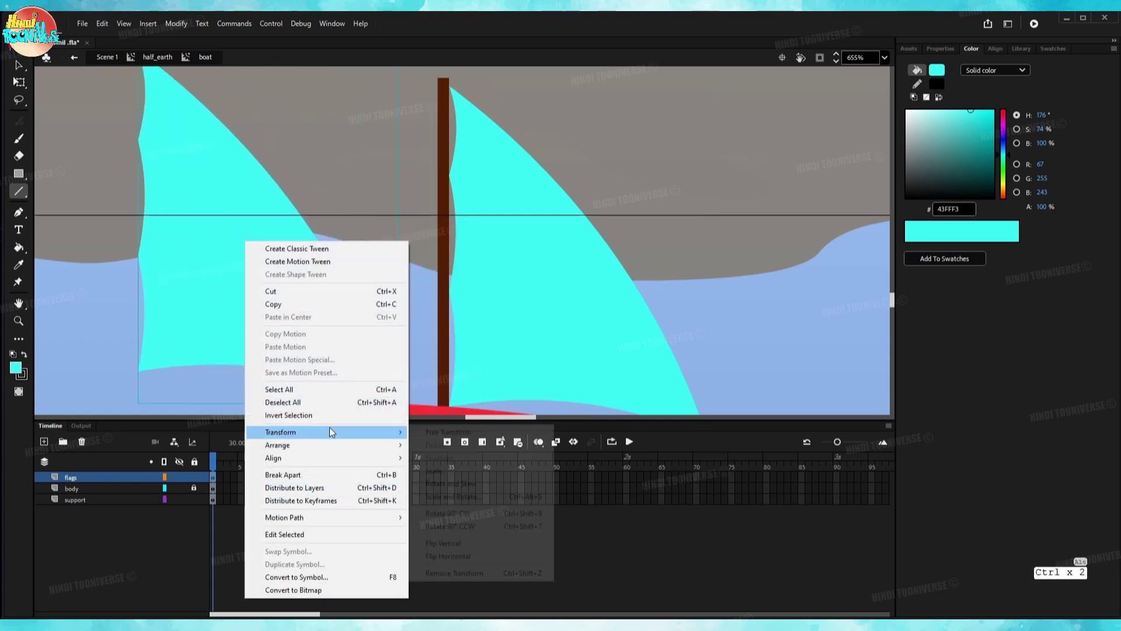
left_click(448, 556)
key("q")
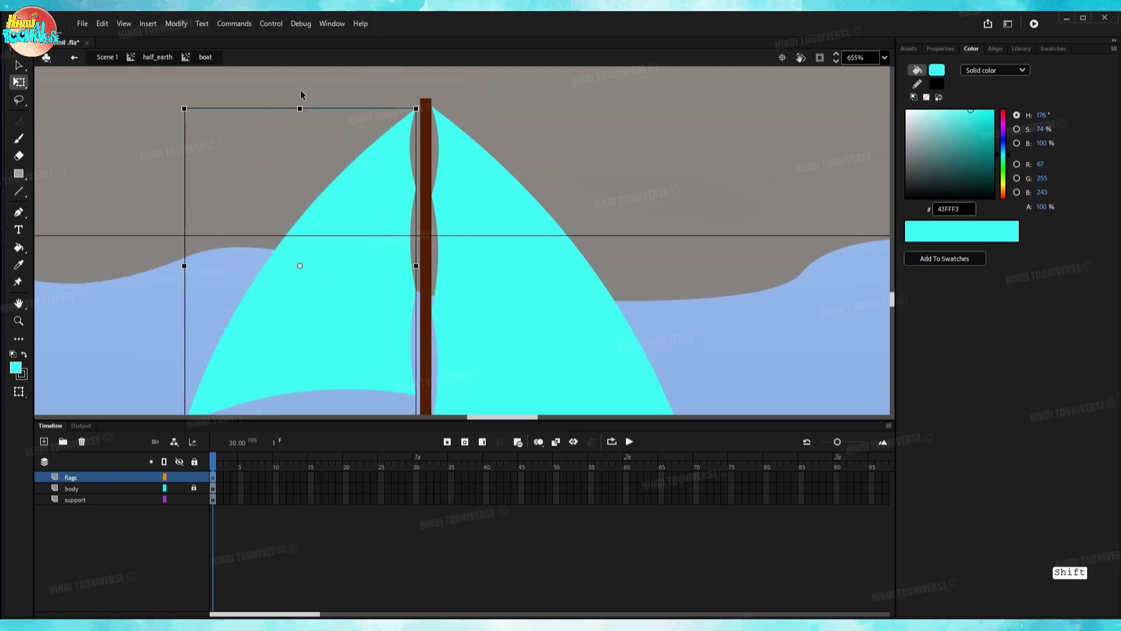
Inside the mirrored sail's group, move its top corner, lower scallop point and lower inner corner onto the mast's edge.
double_click(354, 197)
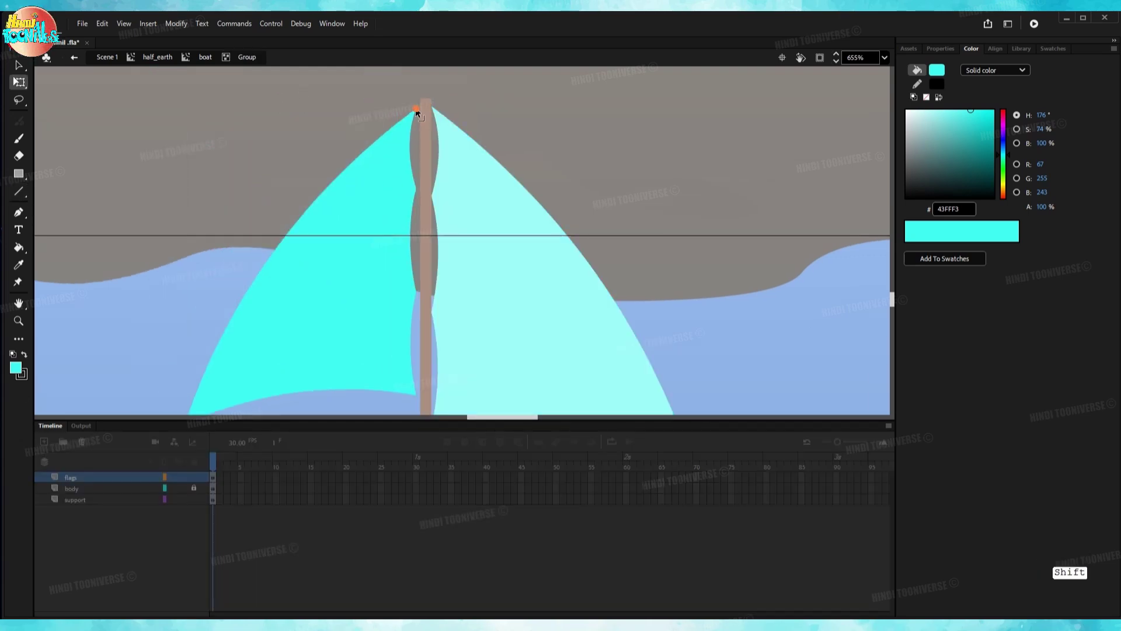
left_click_drag(417, 112, 422, 115)
key("space")
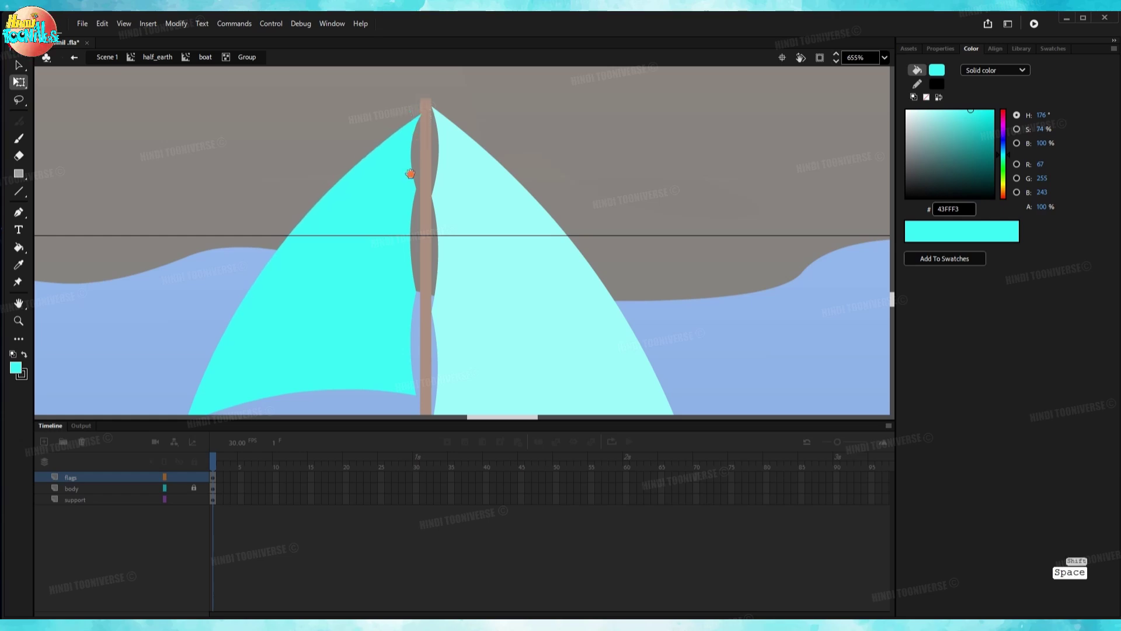
left_click_drag(410, 173, 415, 124)
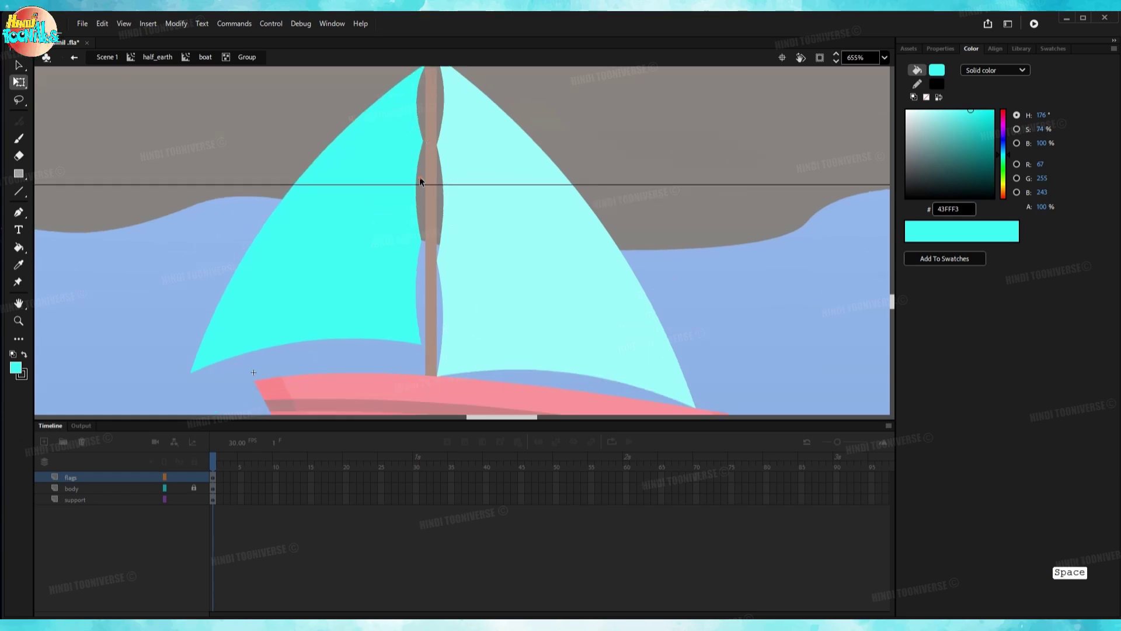
mouse_move(420, 243)
left_mouse_down()
mouse_move(430, 248)
mouse_move(424, 240)
left_mouse_up()
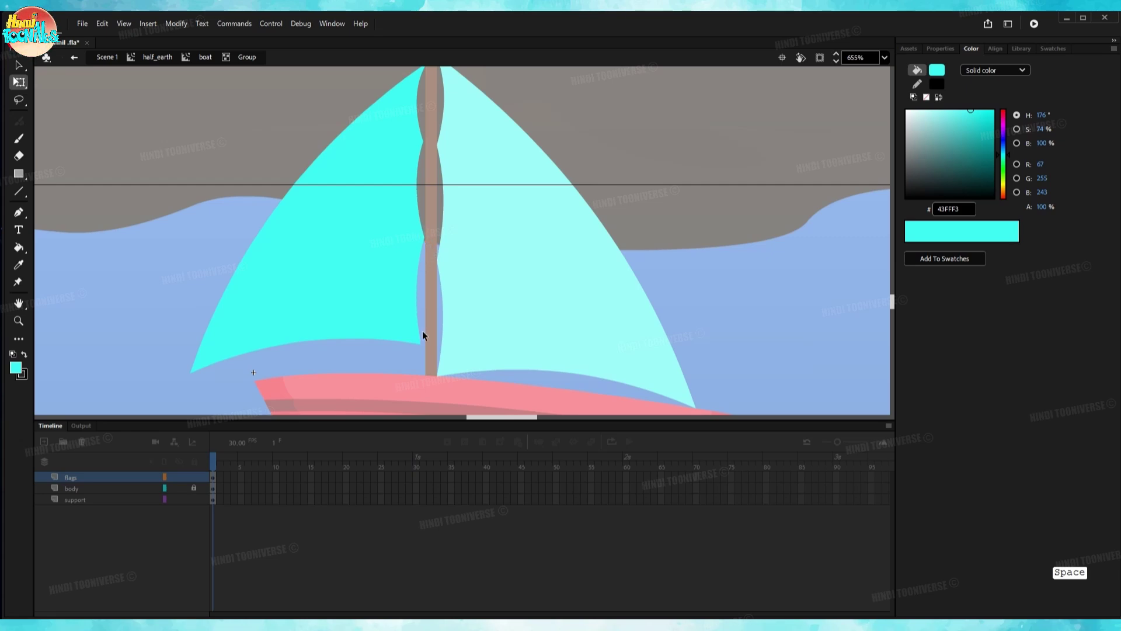
left_click_drag(420, 345, 428, 366)
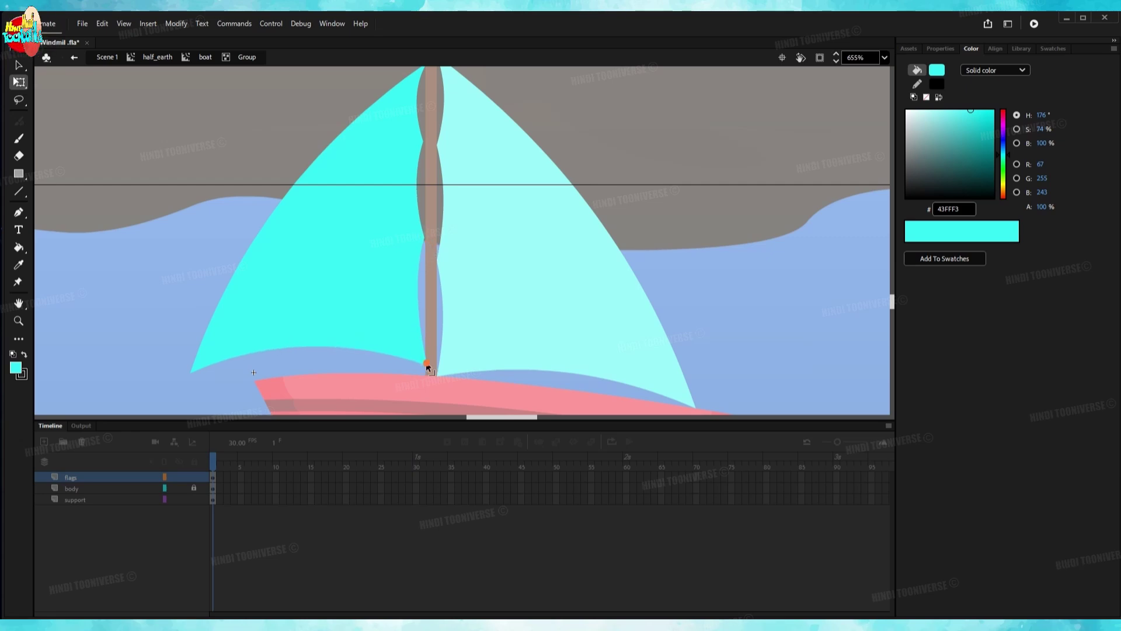
Narrow the mirrored sail by pulling its outer lower corner toward the mast, refit its outer and bottom curves, and leave the group.
left_click_drag(190, 370, 283, 378)
left_click_drag(306, 194, 336, 226)
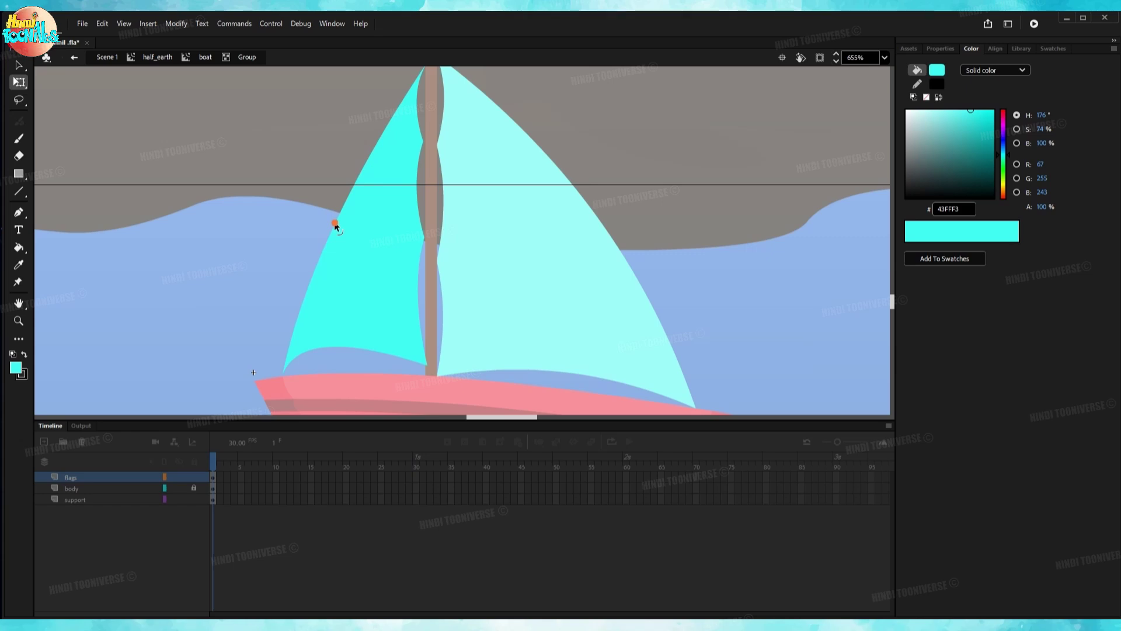
left_click_drag(335, 346, 366, 360)
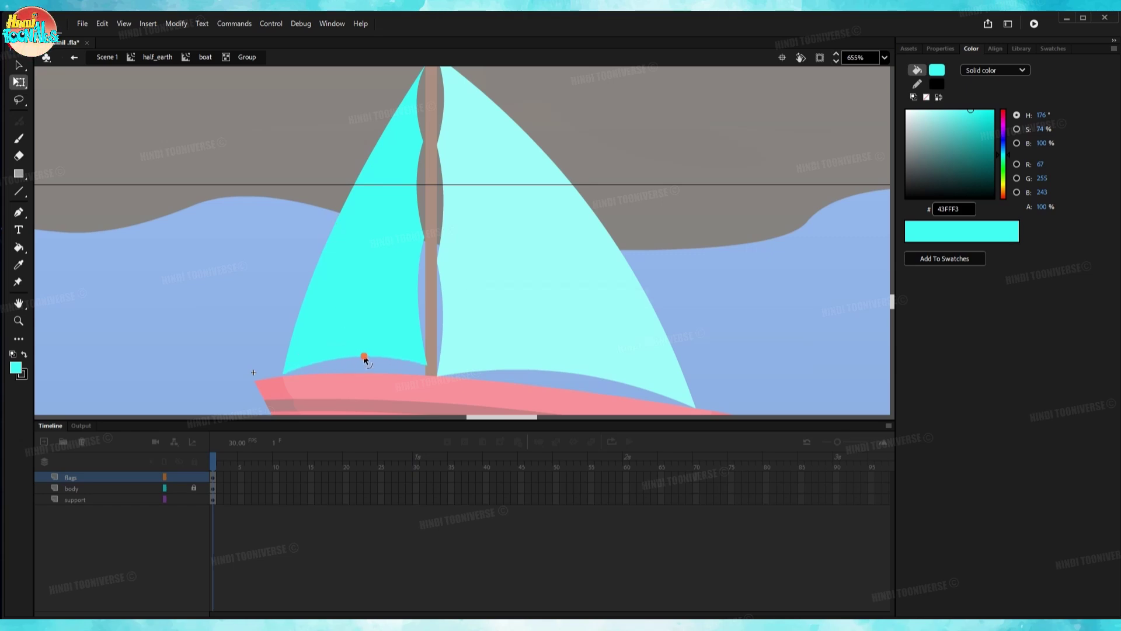
double_click(426, 363)
scroll(394, 252, "down", 1)
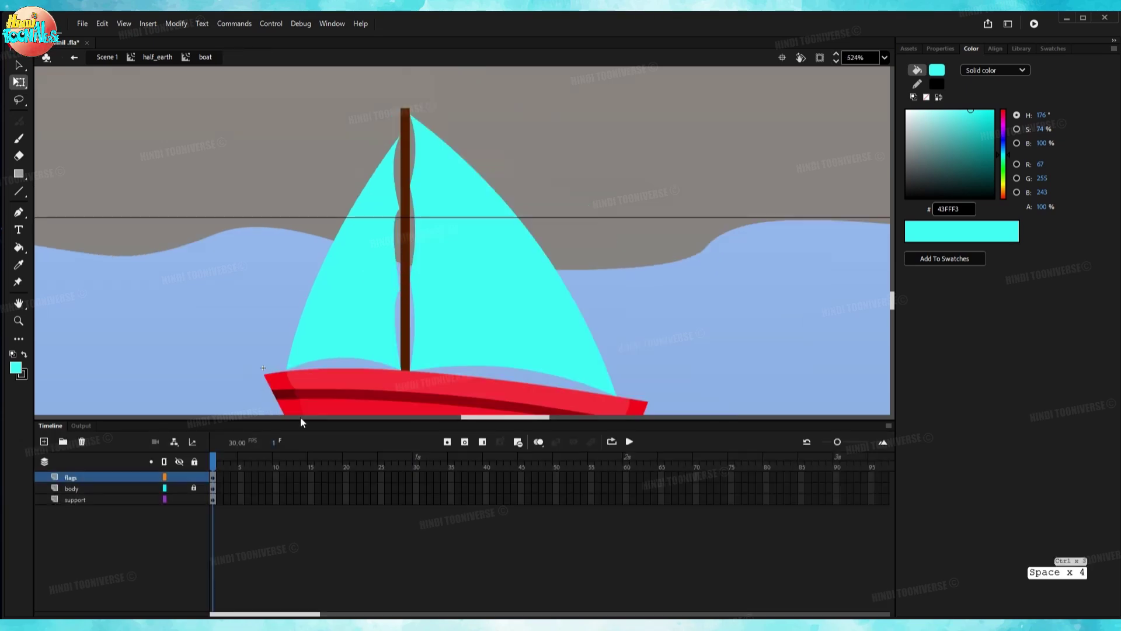
left_click(76, 500)
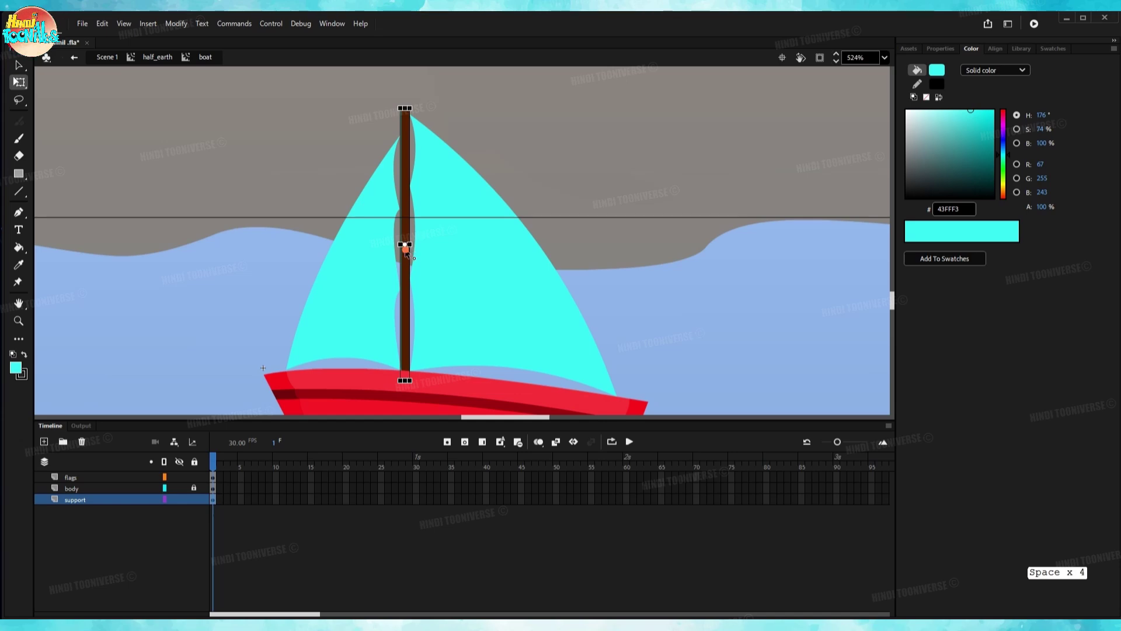
left_click_drag(405, 244, 407, 389)
left_click_drag(414, 101, 428, 99)
key("ctrl+z")
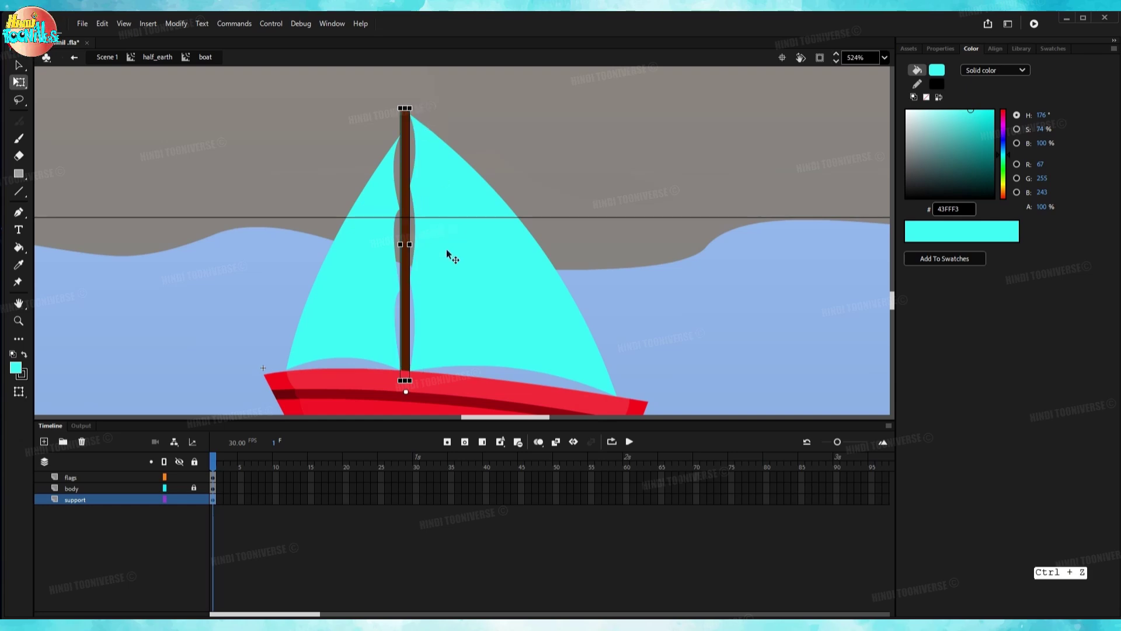
Select the mast with both sails, set the pivot near the mast's base, and tilt them slightly clockwise.
left_click_drag(532, 115, 292, 293)
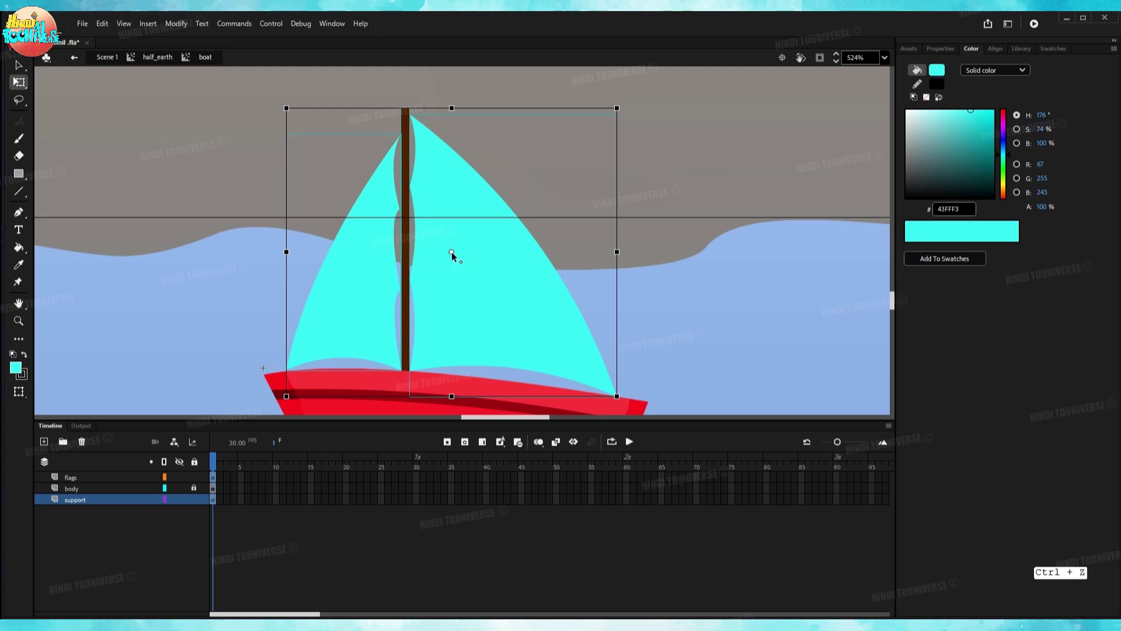
left_click_drag(452, 252, 394, 391)
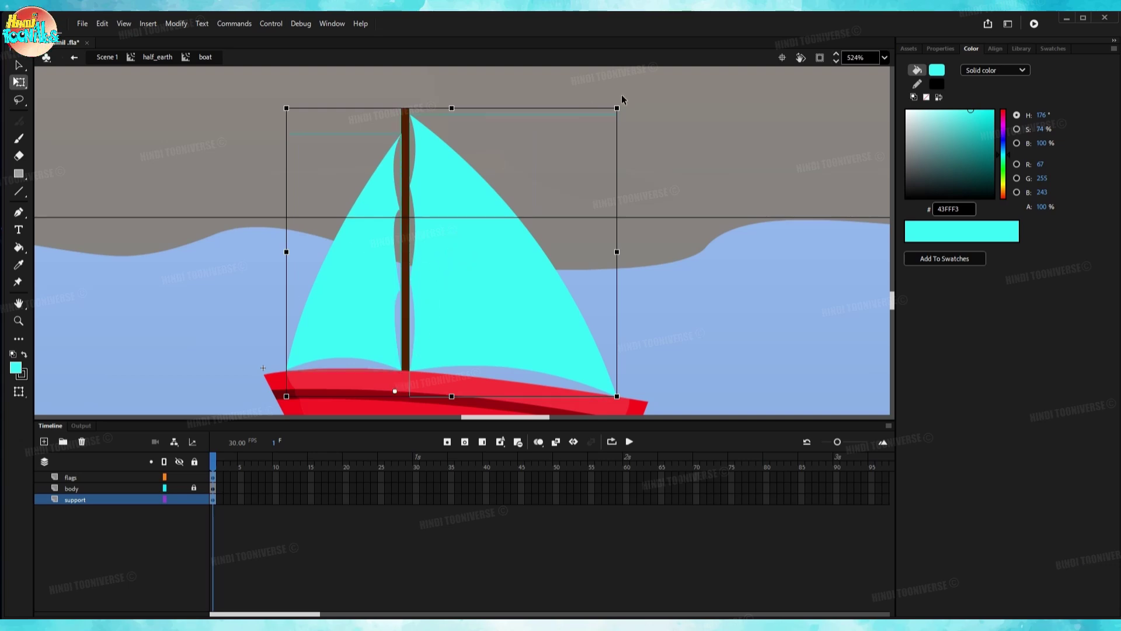
left_click_drag(627, 107, 639, 108)
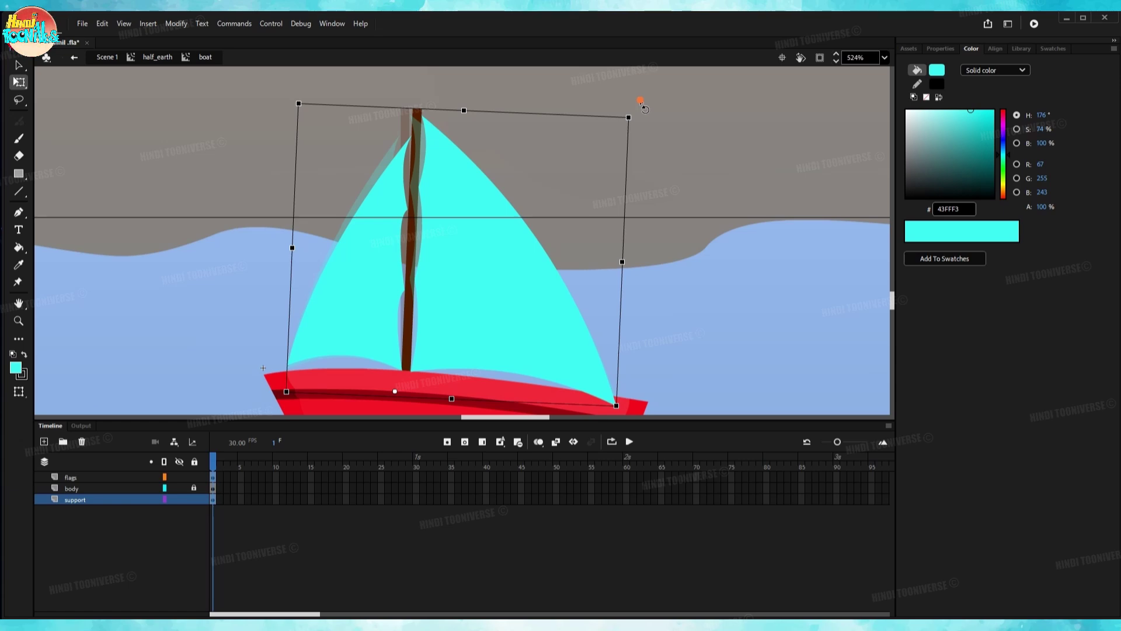
left_click_drag(645, 108, 646, 102)
left_click(672, 106)
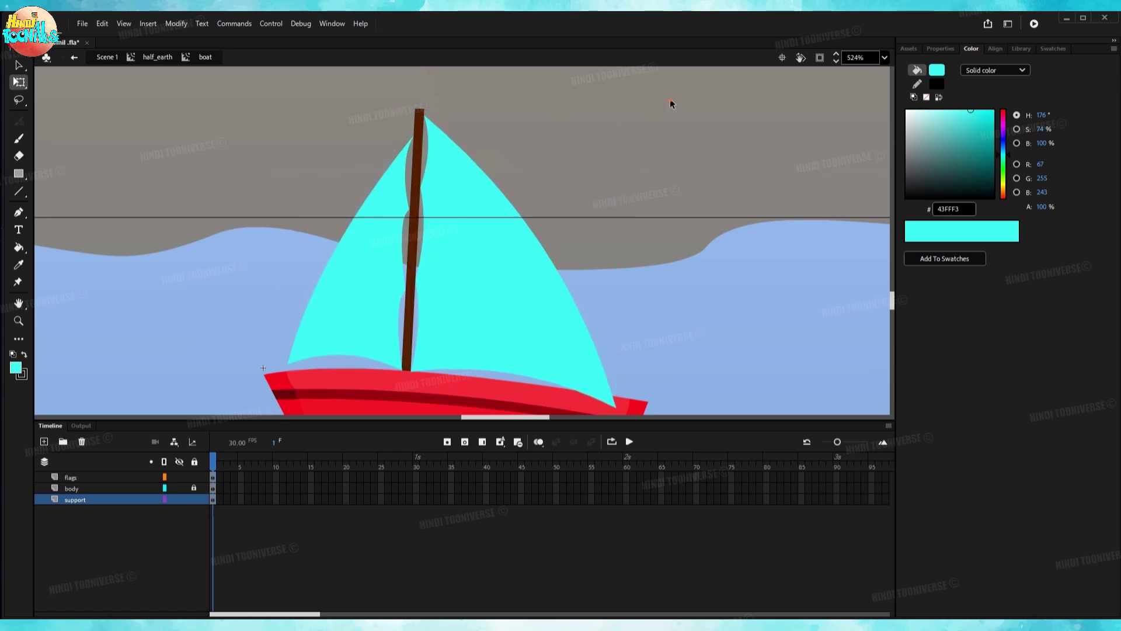
Inside the larger sail's group, pull its outer lower corner up and inward to the hull's upper edge, and return to the boat symbol.
double_click(549, 346)
left_click(666, 349)
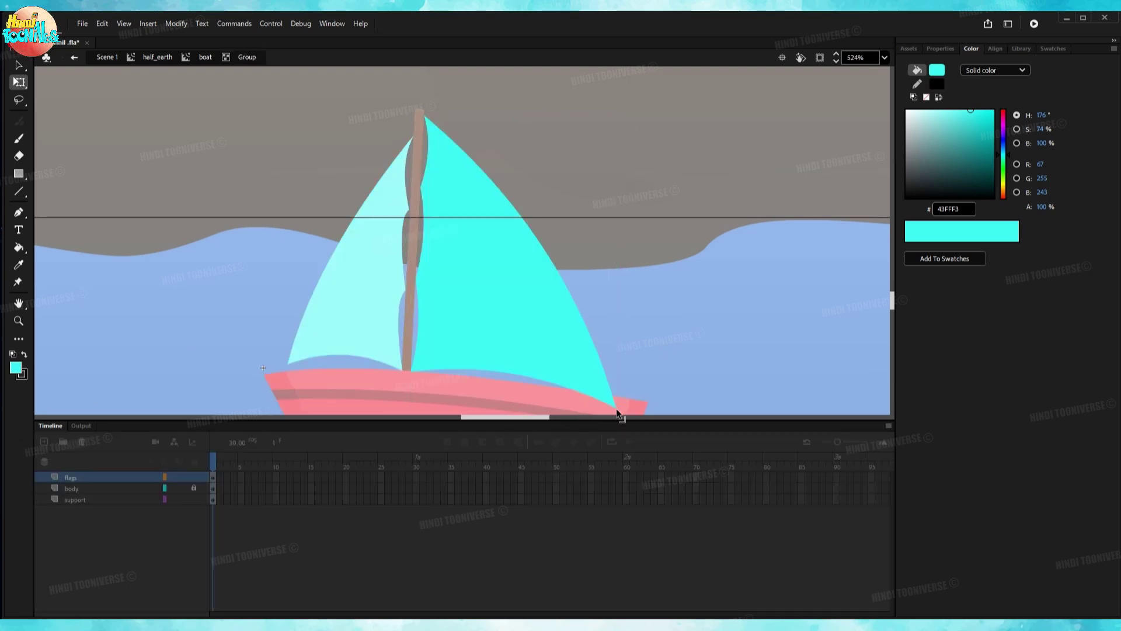
left_click_drag(619, 414, 605, 400)
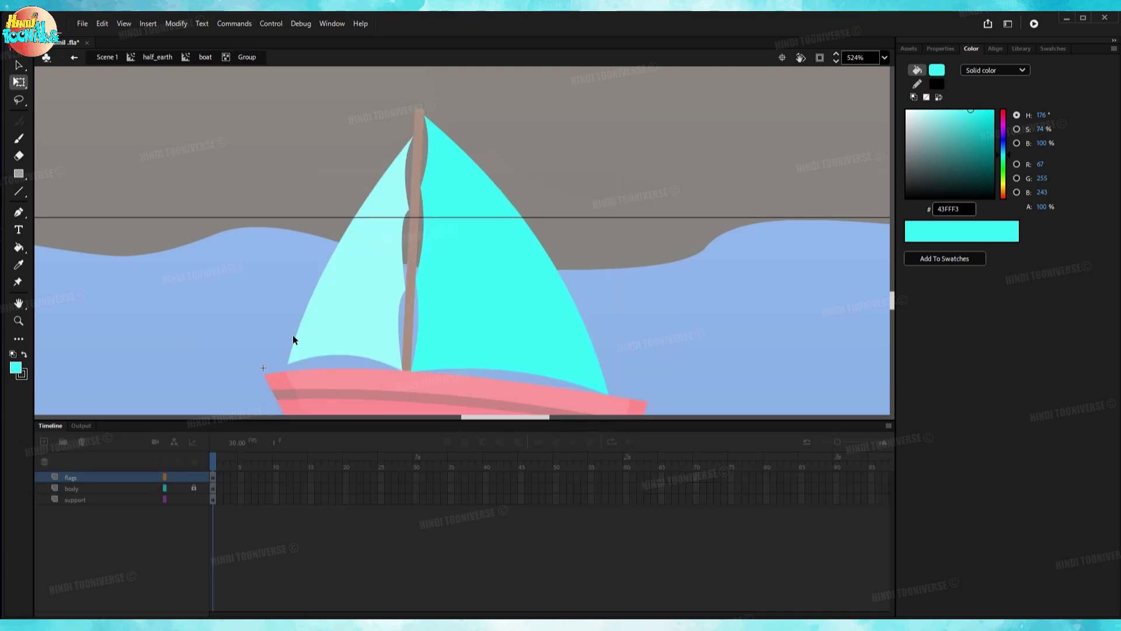
left_click(203, 58)
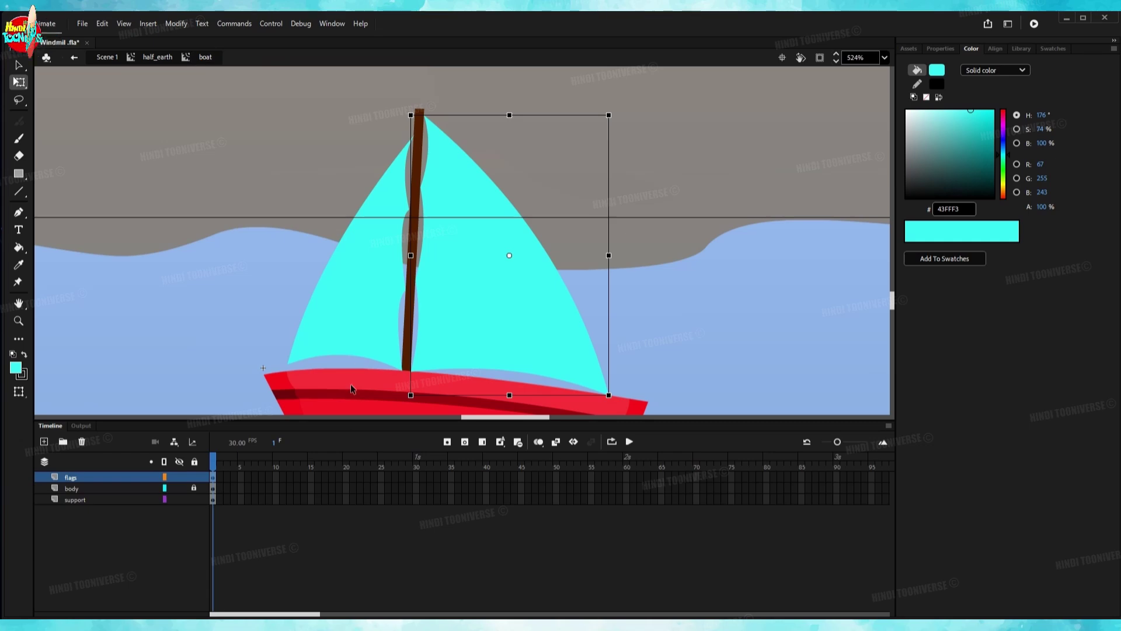
Inside the smaller sail's group, pull its outer lower corner down to the hull's edge, flatten the bottom curve, and return to the boat symbol.
double_click(346, 335)
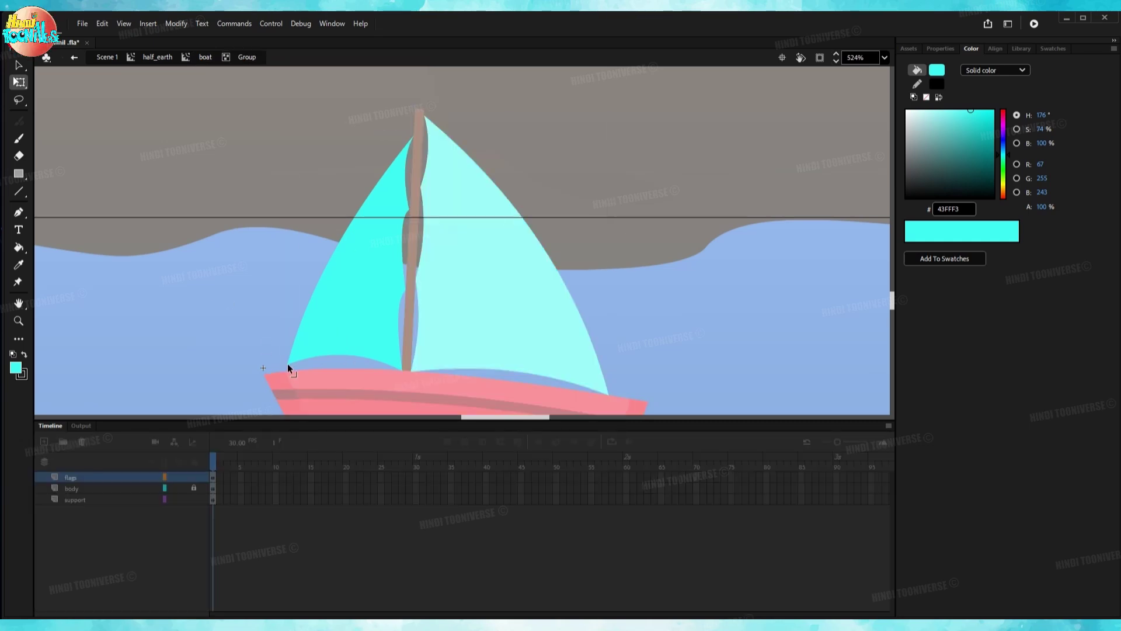
left_click_drag(288, 363, 287, 374)
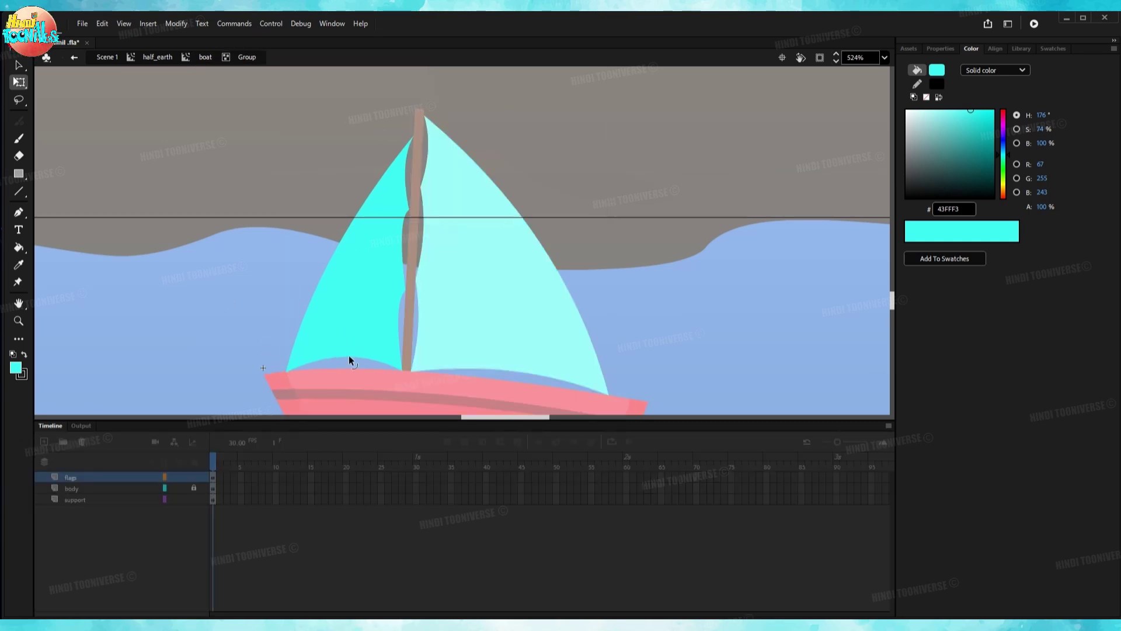
left_click_drag(348, 358, 348, 364)
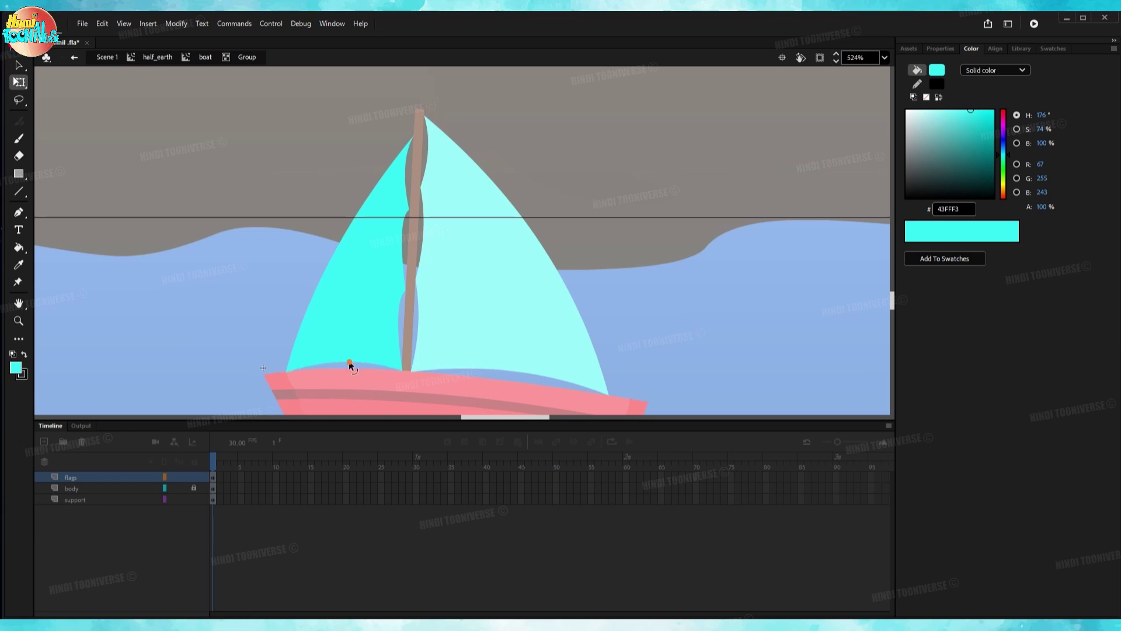
left_click(205, 58)
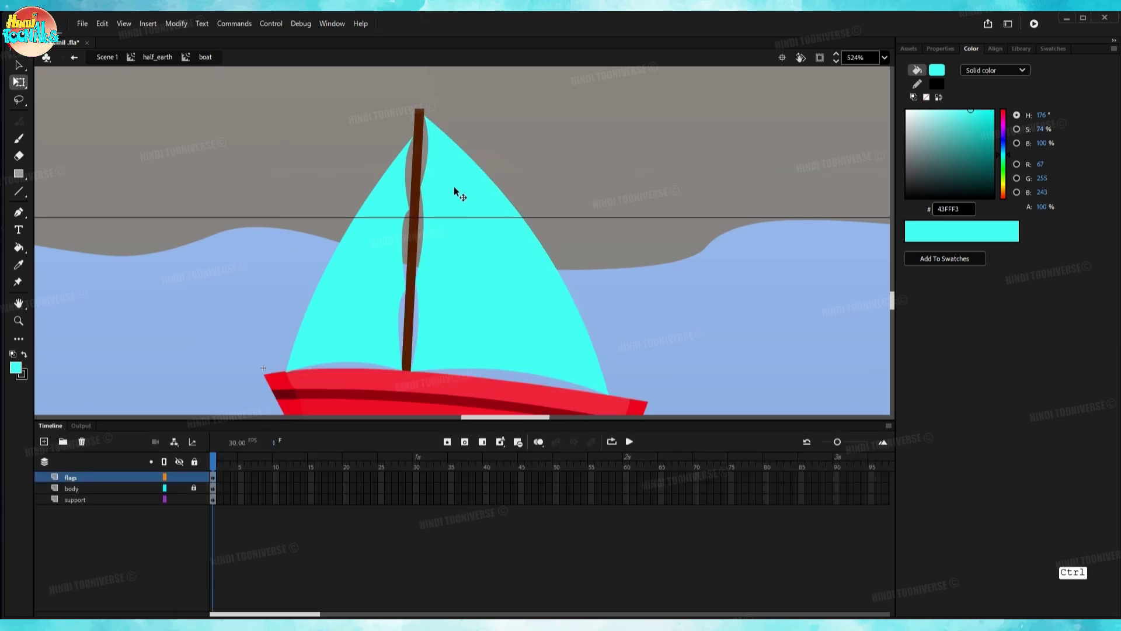
Stretch the mast upward along its tilt so it rises well above the peaks of both sails.
scroll(460, 195, "up", 5)
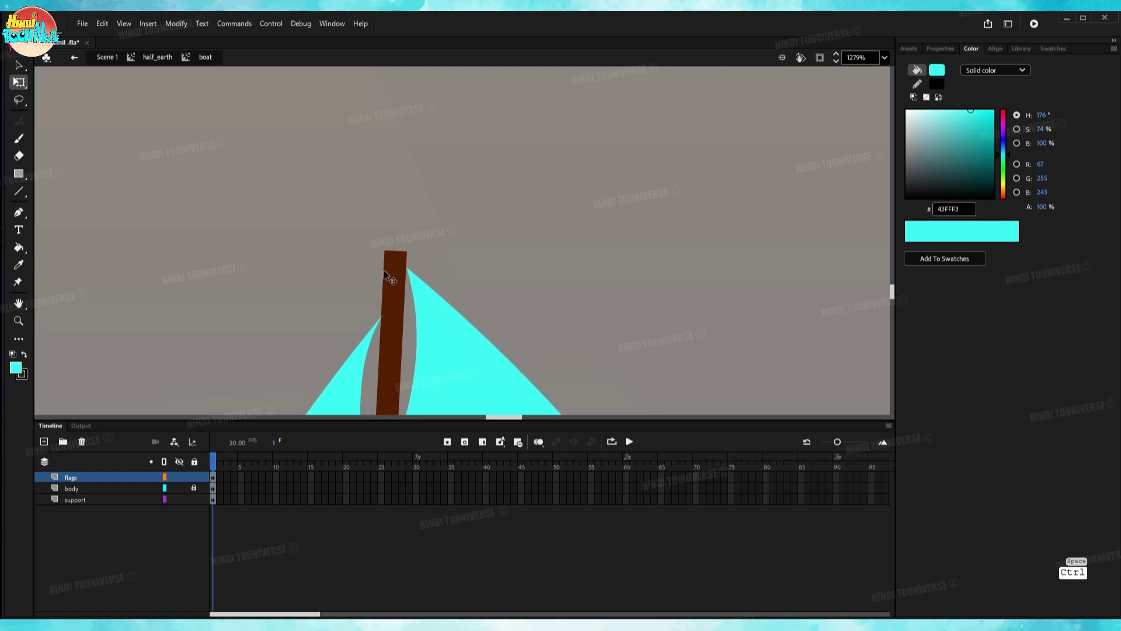
left_click(386, 276)
scroll(406, 268, "down", 3)
left_click_drag(405, 267, 420, 177)
left_click(452, 224)
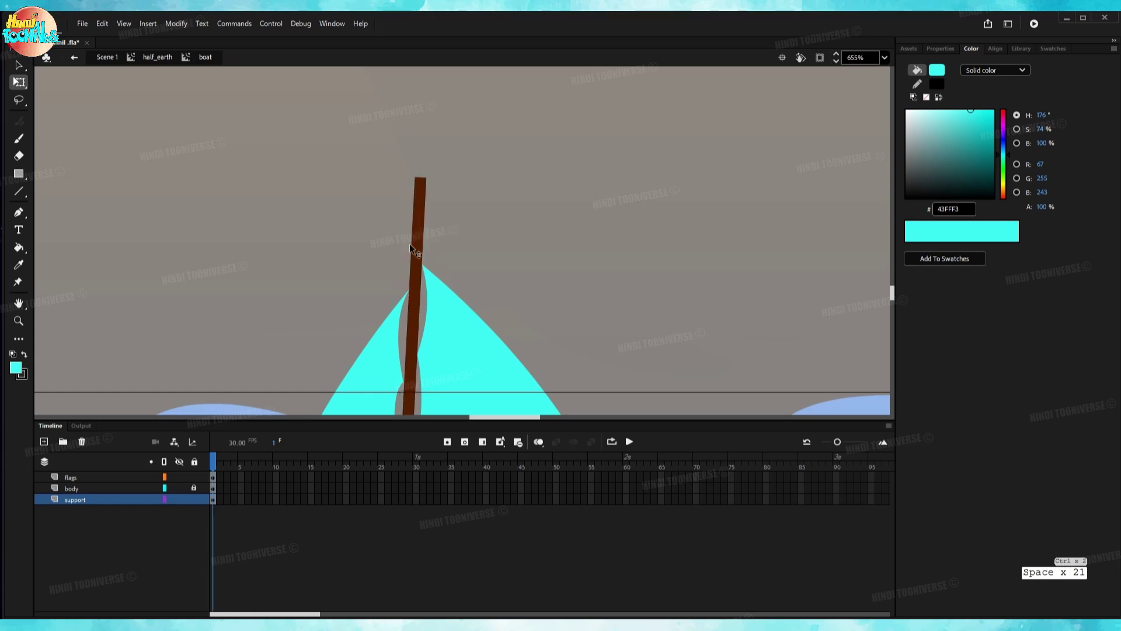
Enter the mast's group and bend its top edge upward into a rounded tip.
scroll(413, 153, "up", 3, "ctrl")
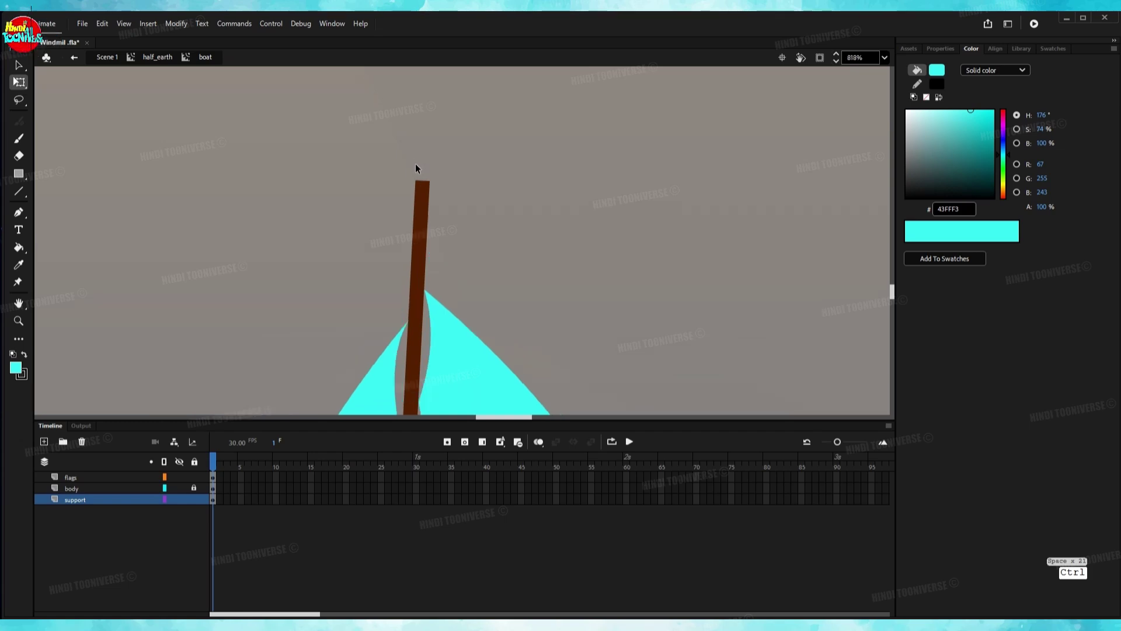
double_click(419, 213)
left_click(467, 160)
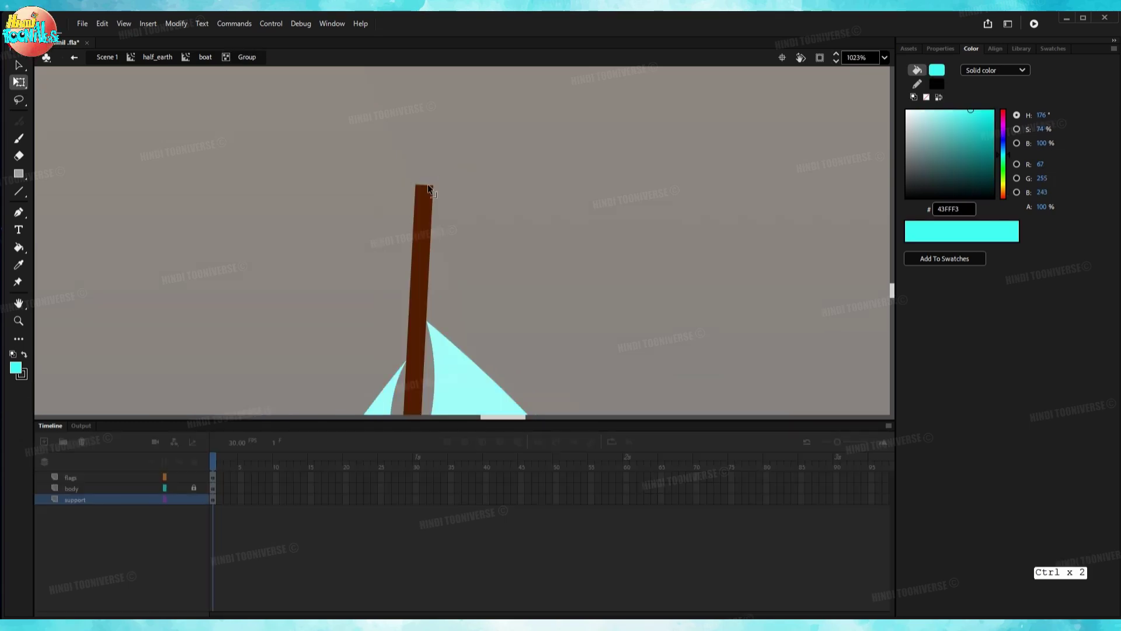
left_click_drag(422, 185, 423, 177)
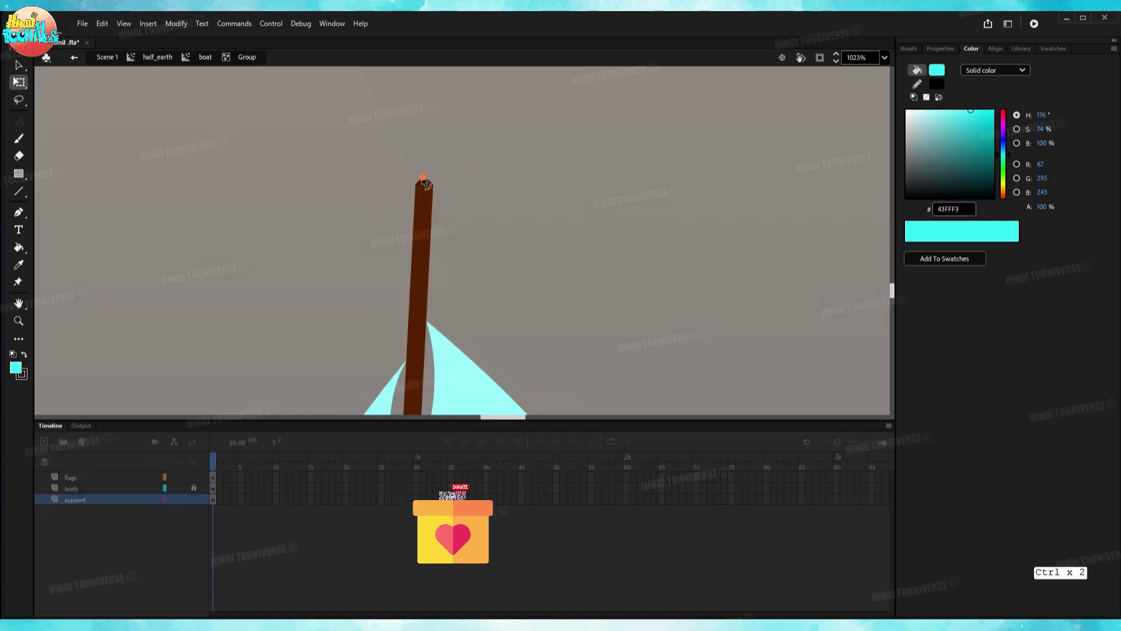
left_click_drag(448, 234, 445, 252)
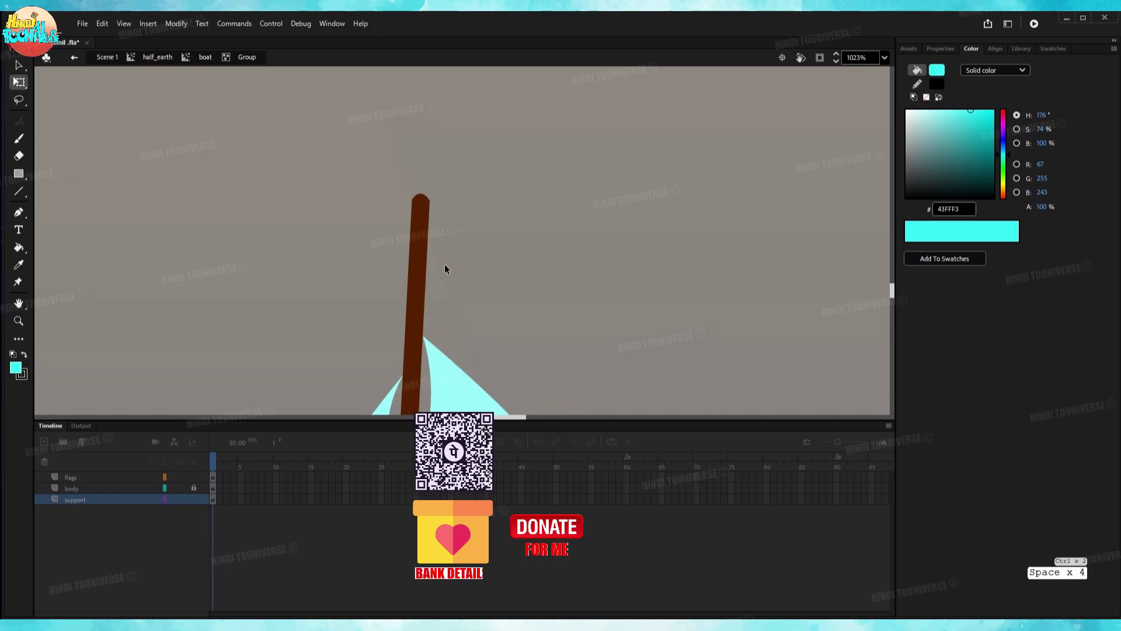
Draw a cyan rectangle beside the mast's top, remove its outline, and collapse its outer lower corner to make a triangular flag.
key("r")
left_click_drag(439, 201, 656, 349)
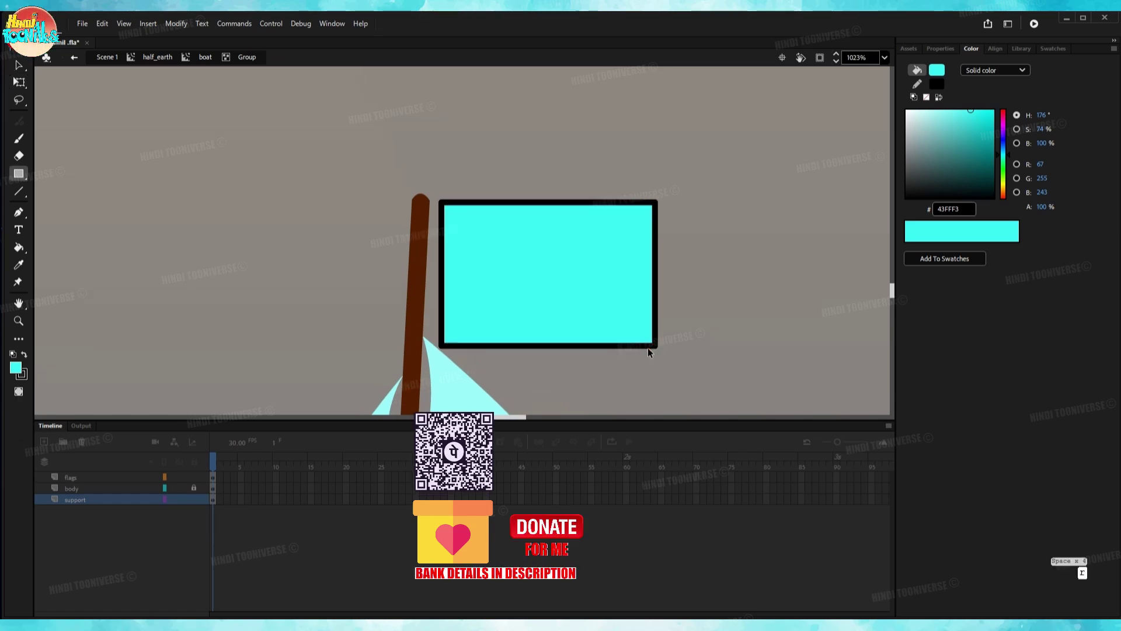
double_click(649, 346, "ctrl")
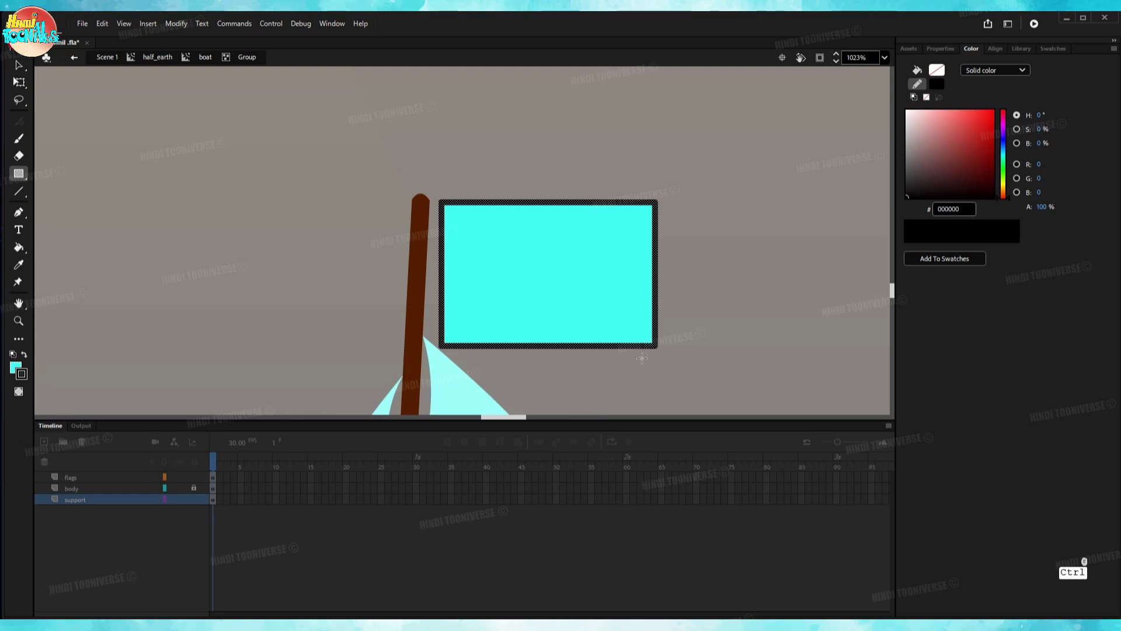
key("Delete")
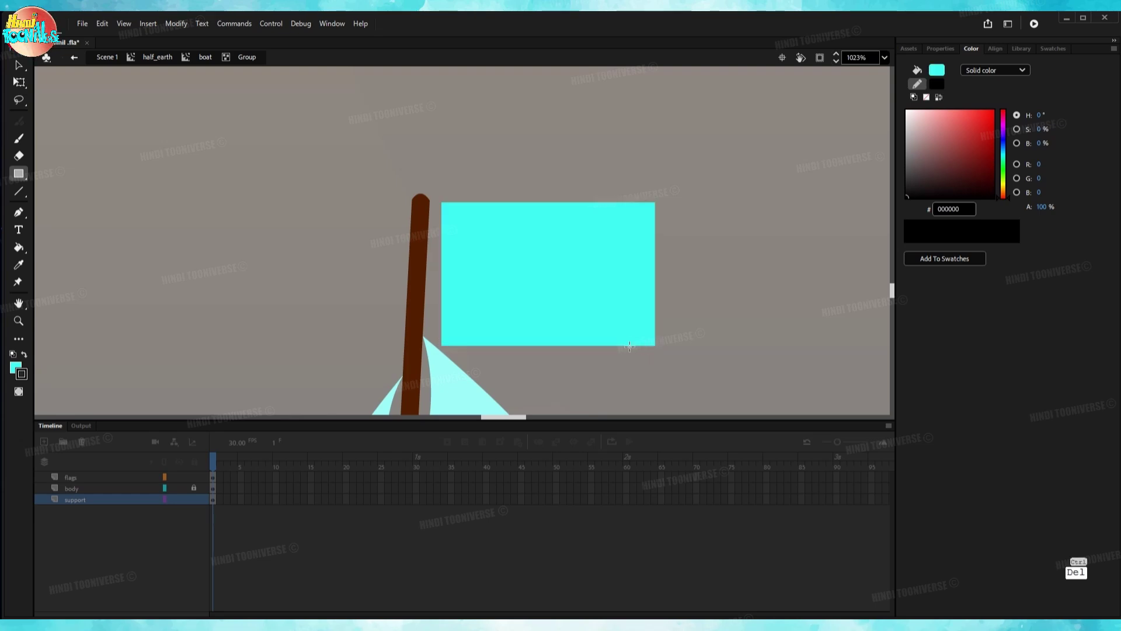
left_click_drag(652, 345, 520, 292)
Recolor the triangular flag's fill to red FF2700.
left_click(490, 269)
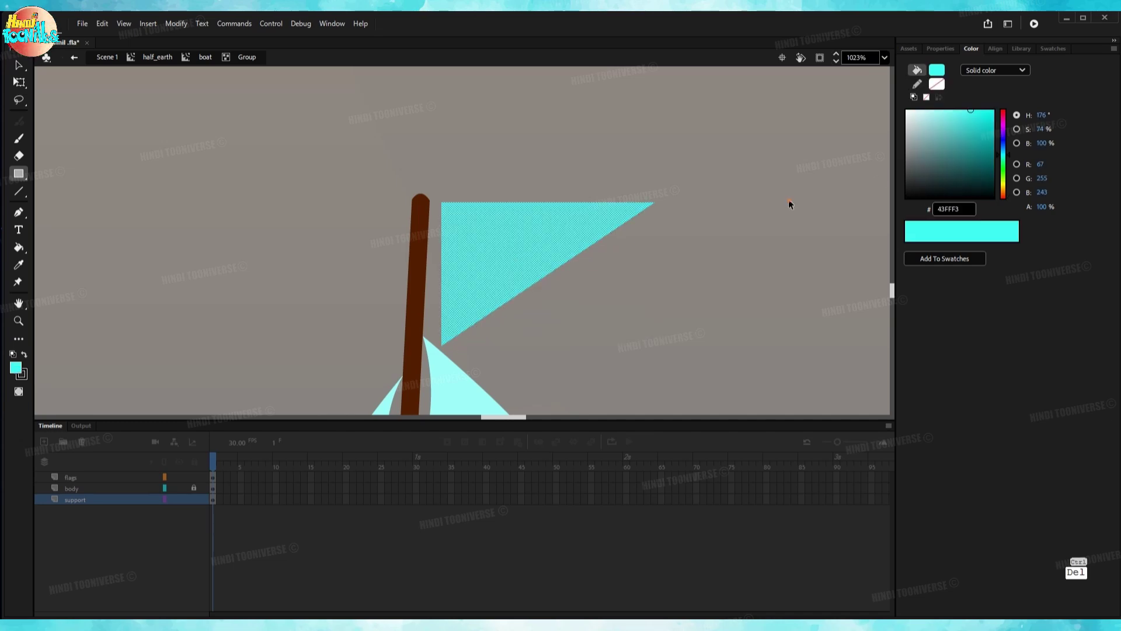
left_click_drag(1004, 156, 1004, 200)
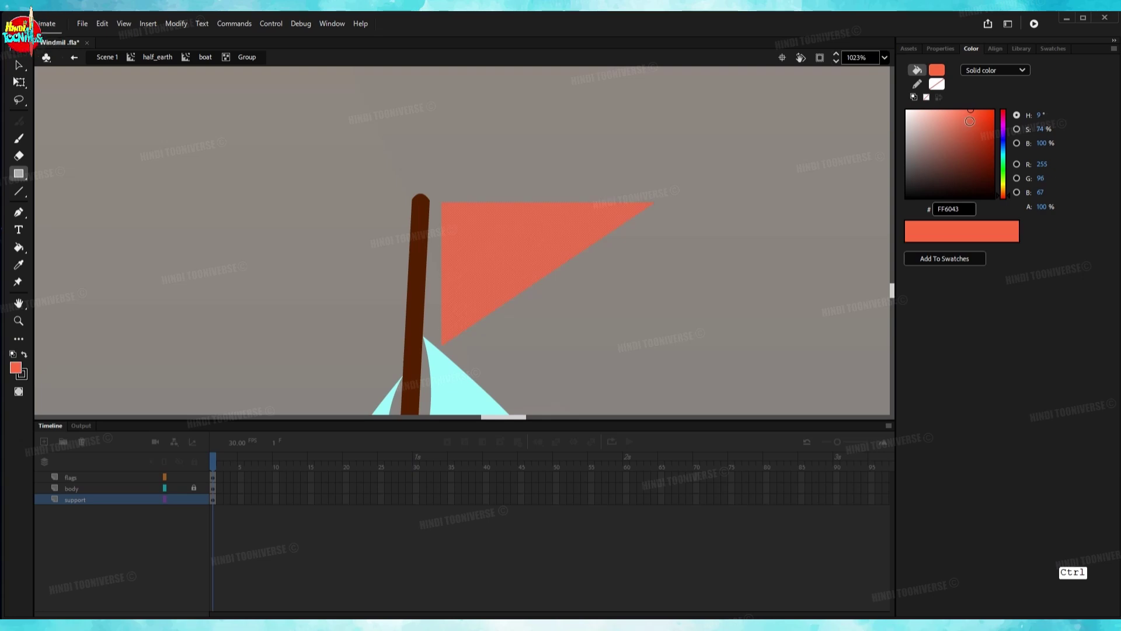
left_click_drag(983, 118, 992, 111)
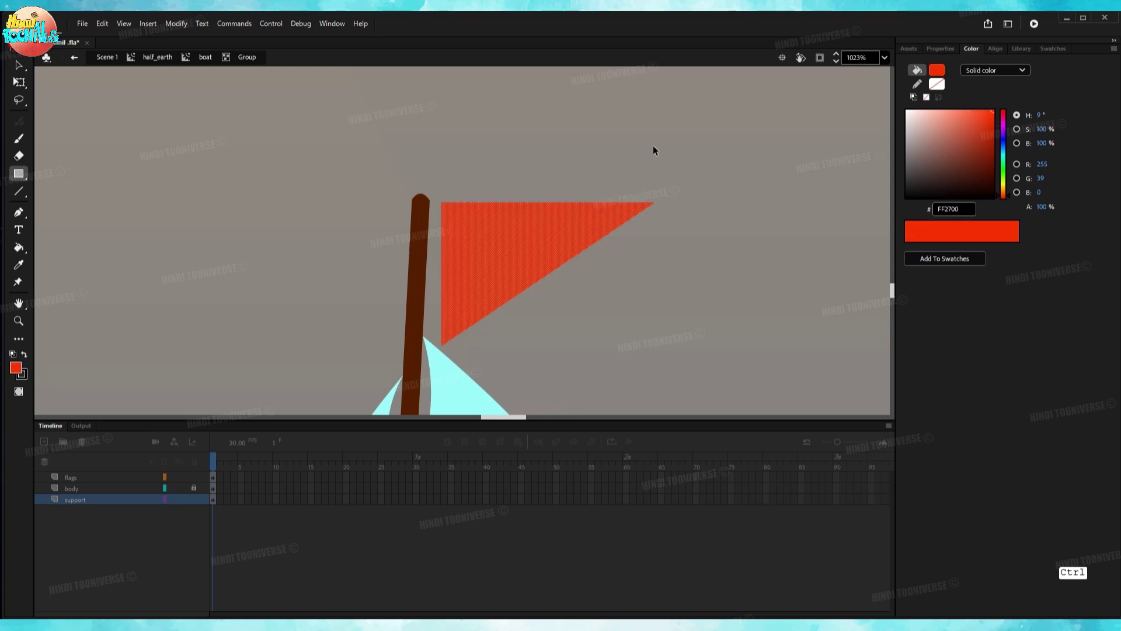
left_click(572, 180)
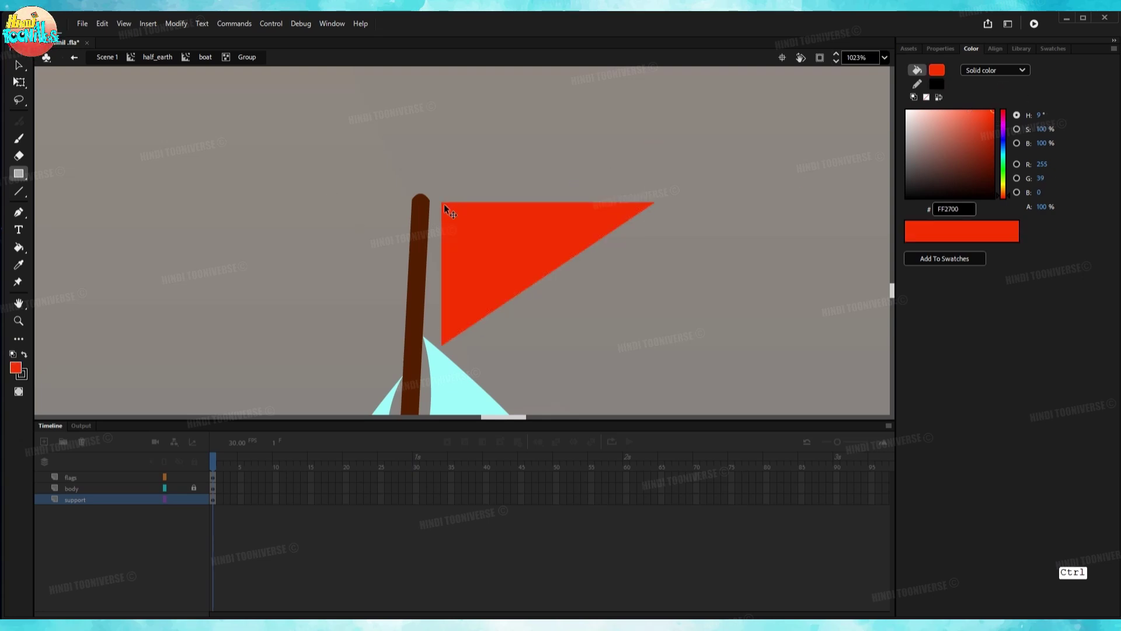
Move the flag's two inner corners onto the mast's edge and lower its outer tip slightly.
left_click_drag(443, 204, 430, 202)
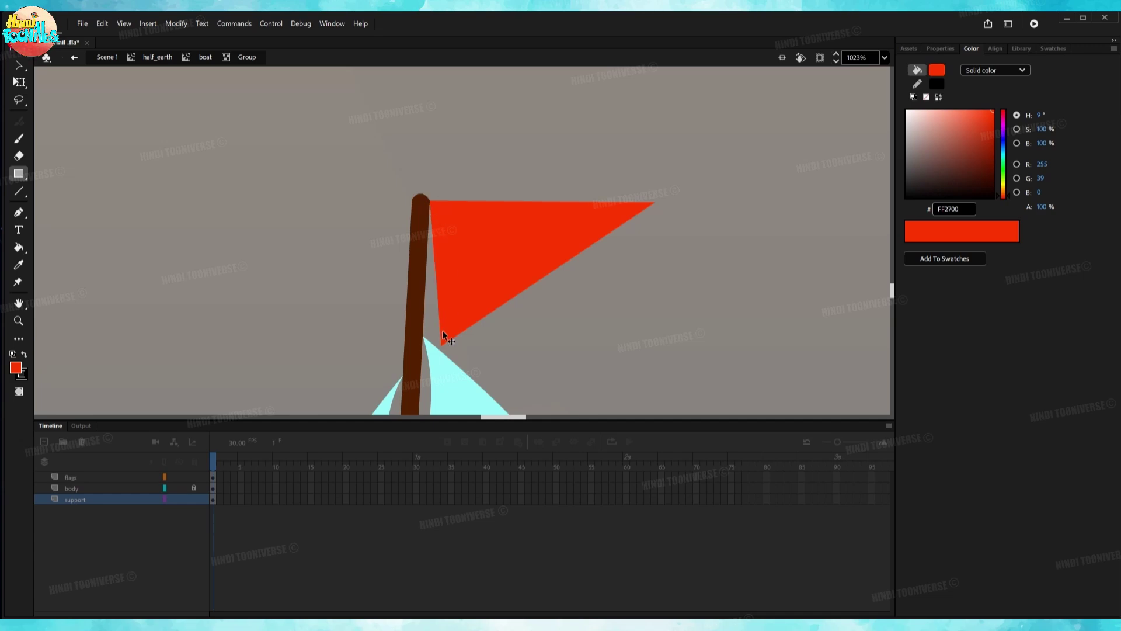
left_click_drag(440, 343, 421, 340)
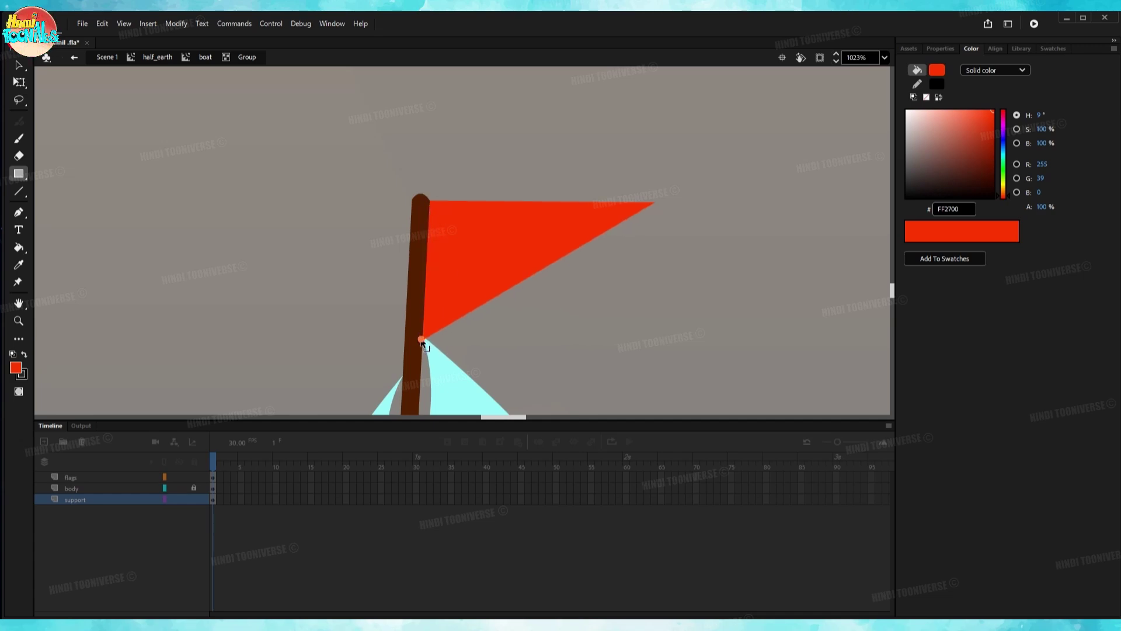
left_click_drag(657, 204, 658, 223)
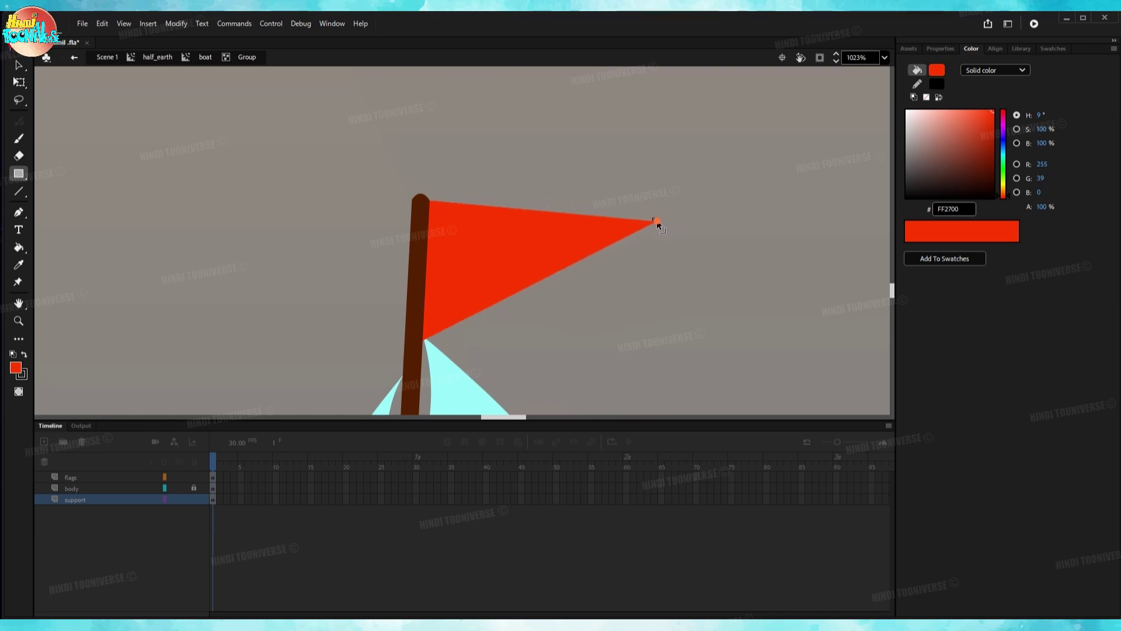
Select the flag and scale it down proportionally toward the mast.
scroll(658, 223, "down", 2)
left_click(595, 253)
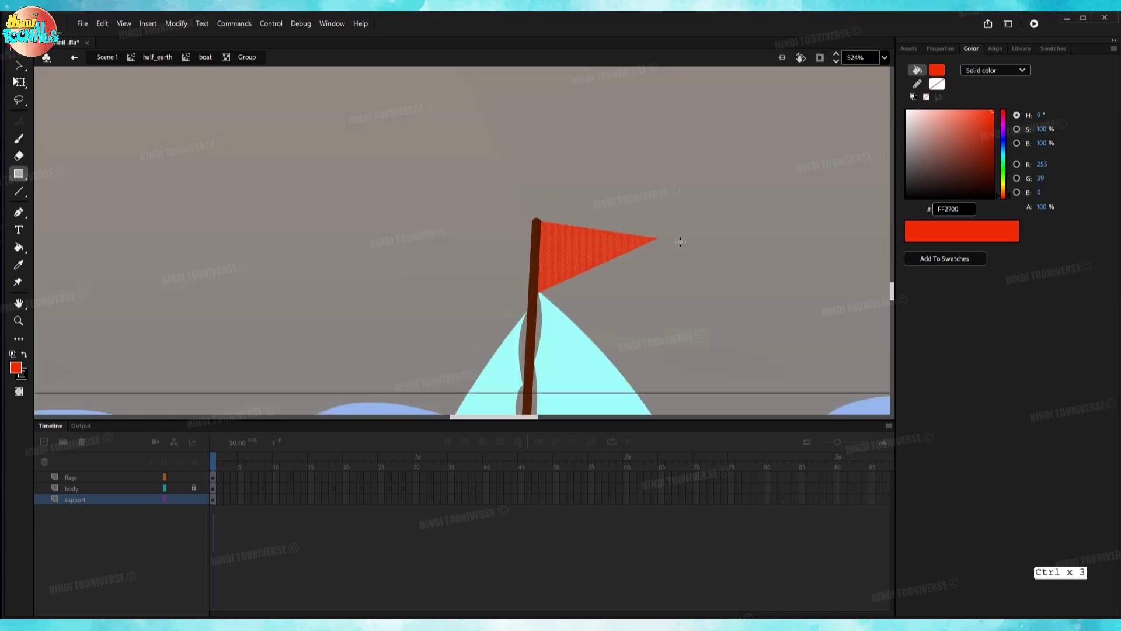
key("q")
scroll(665, 243, "up", 2)
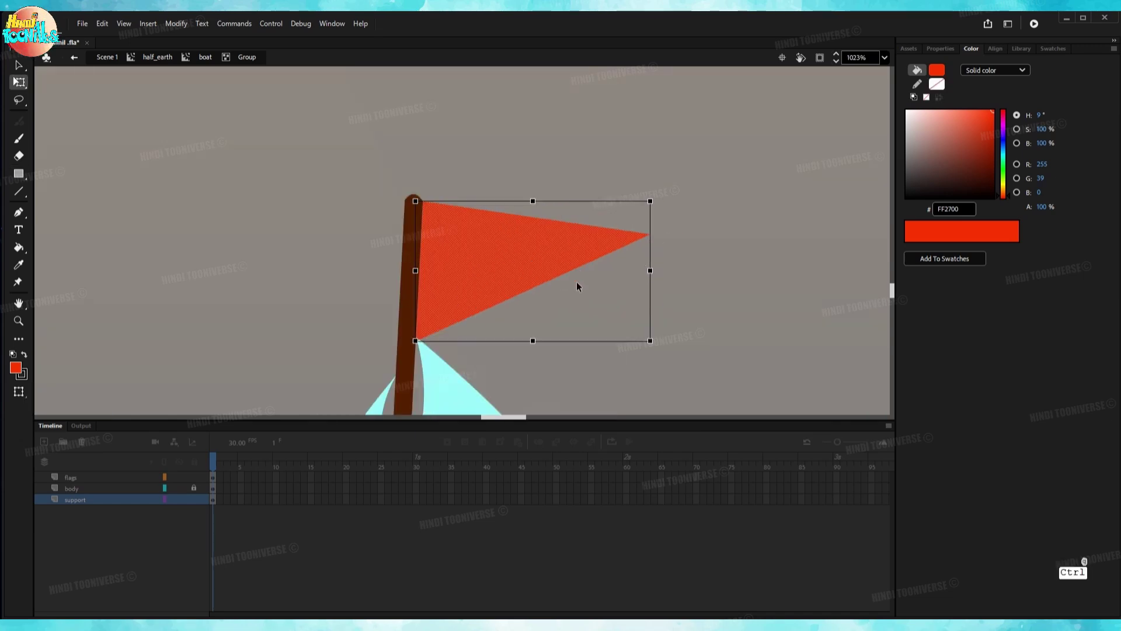
key("ctrl+z")
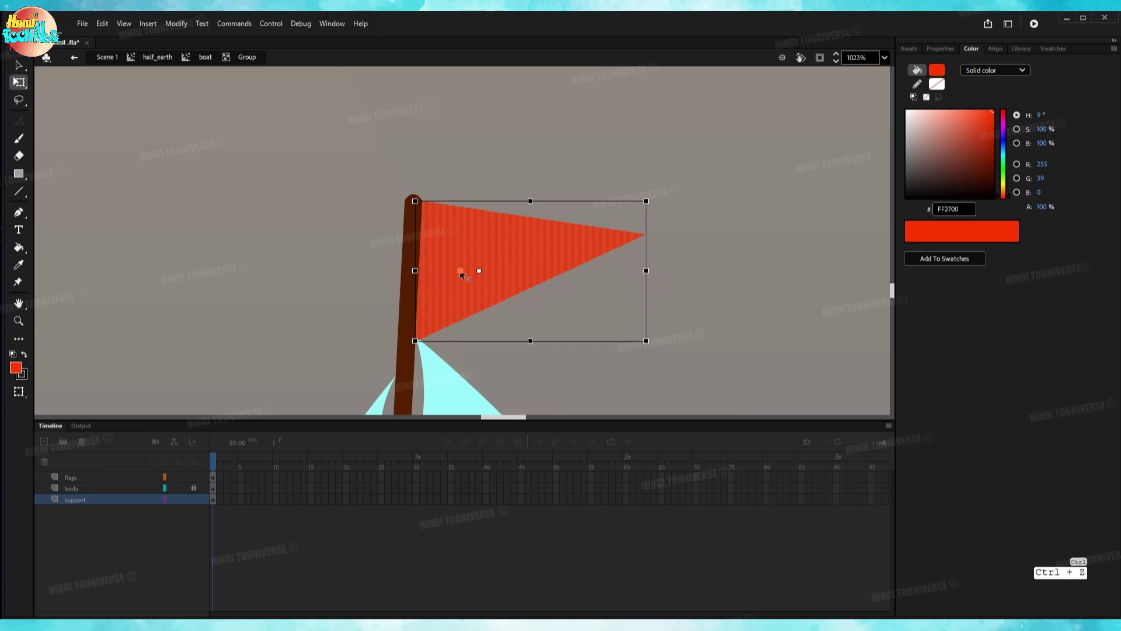
key("ctrl+z")
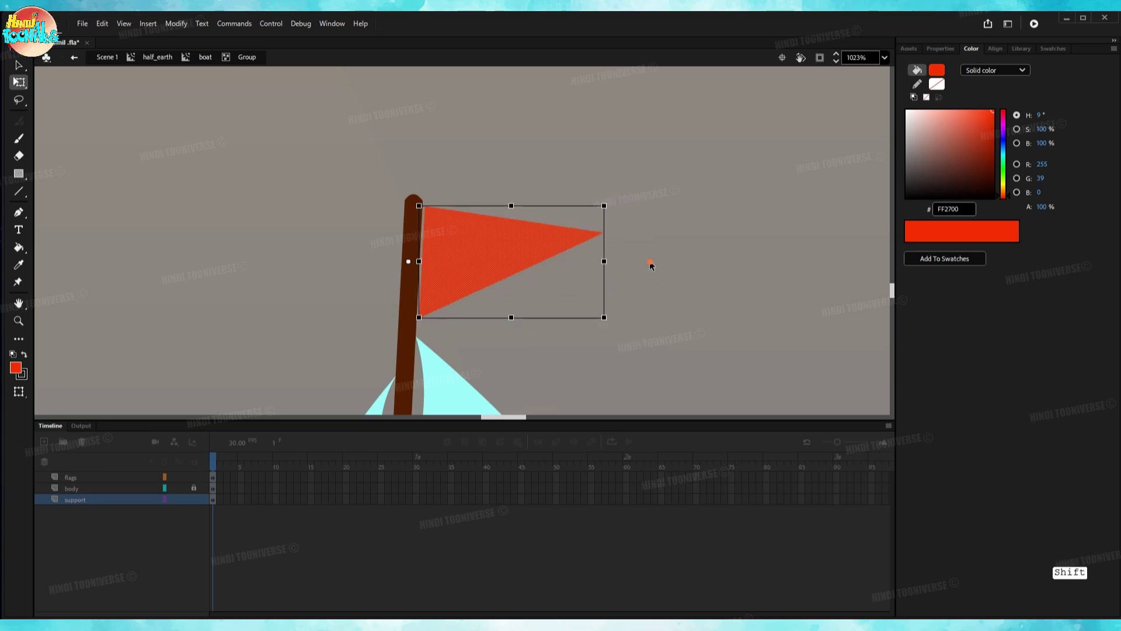
left_click(651, 260)
Set the smaller flag flush against the mast's edge just below the rounded tip, and return to the boat symbol.
scroll(447, 250, "up", 2)
left_click(474, 257)
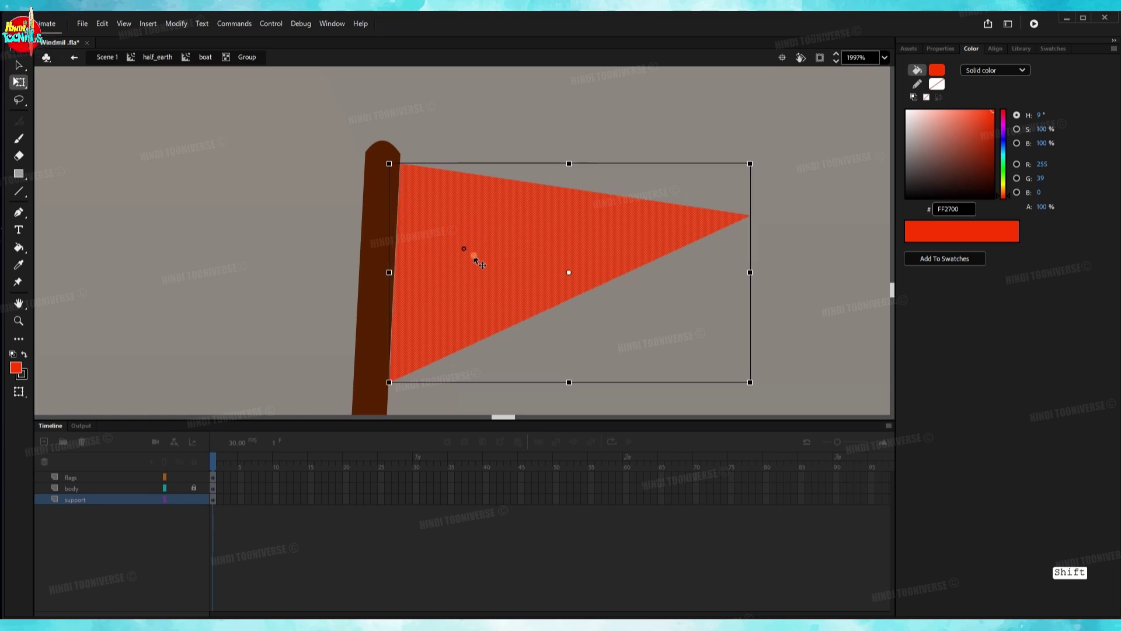
left_click(593, 290)
scroll(589, 295, "down", 2)
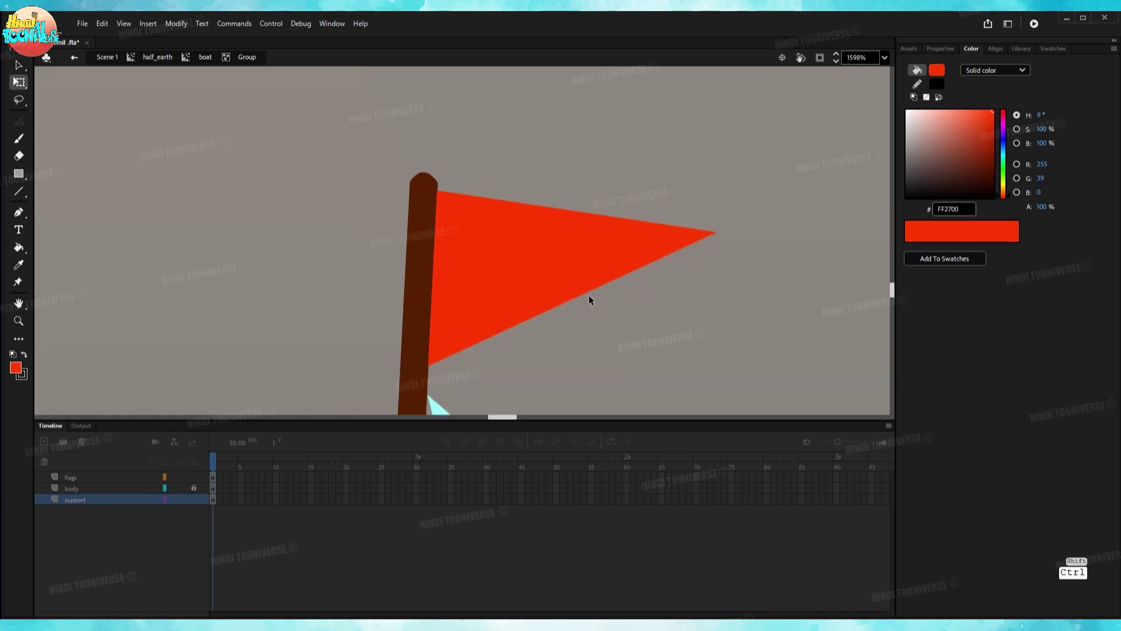
scroll(589, 295, "down", 1)
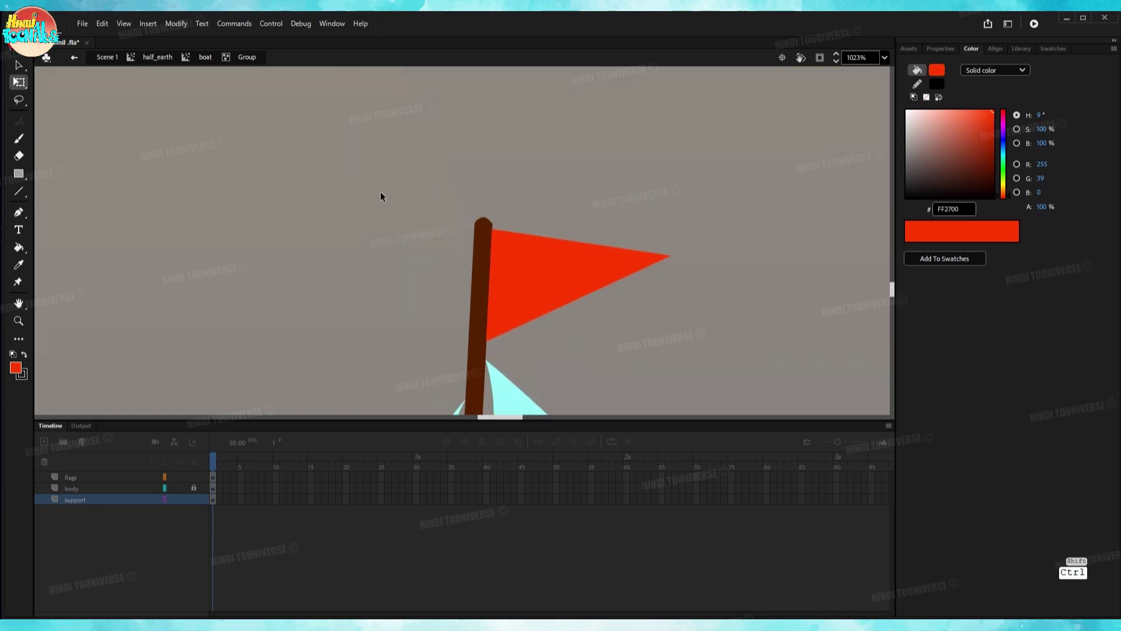
left_click(208, 59)
scroll(404, 251, "down", 6)
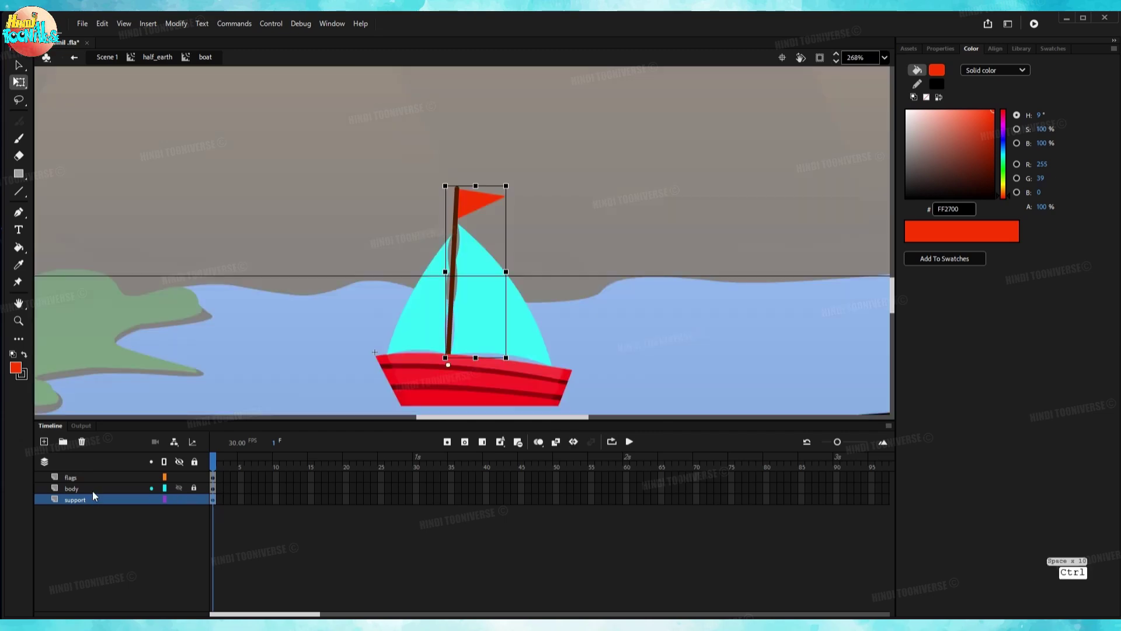
left_click(92, 489)
left_click(94, 475)
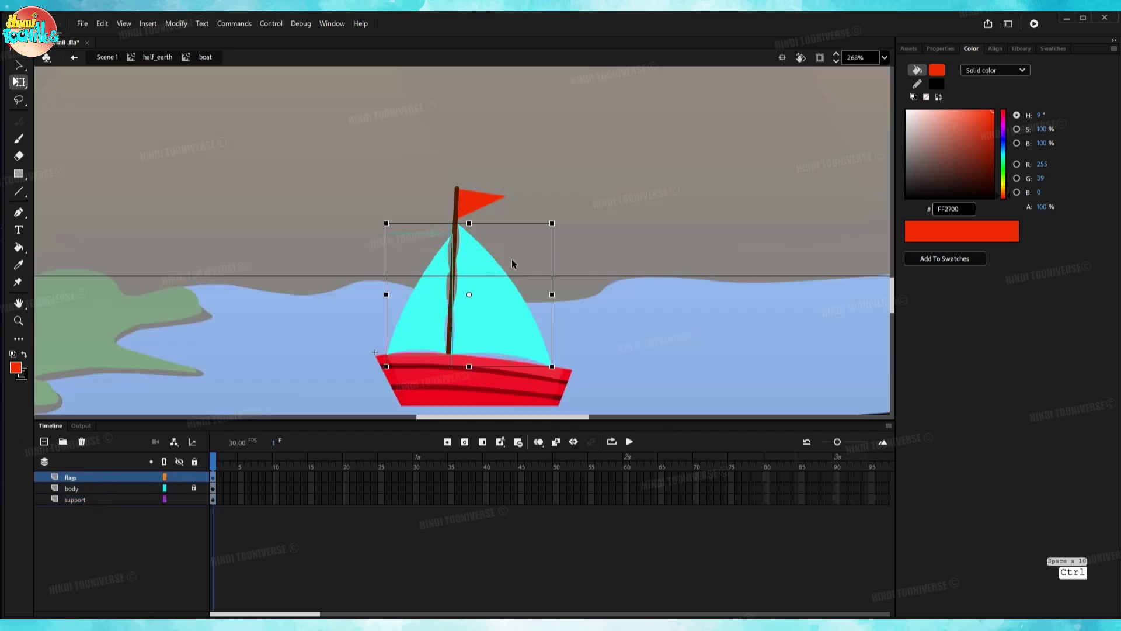
scroll(512, 264, "up", 1)
left_click(590, 157)
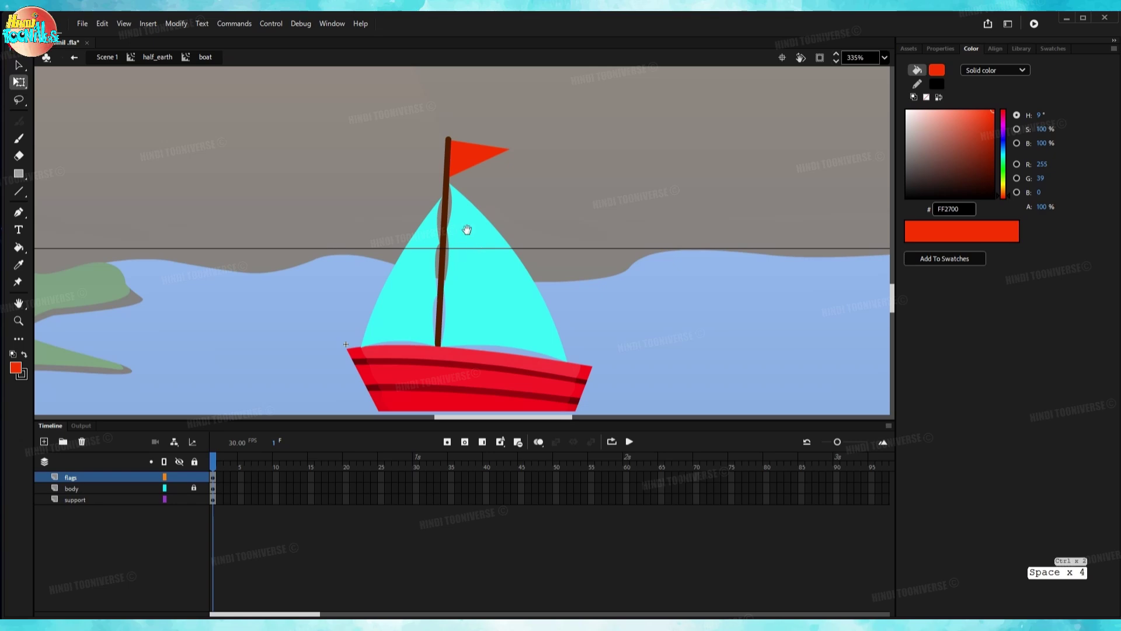
scroll(454, 246, "down", 2)
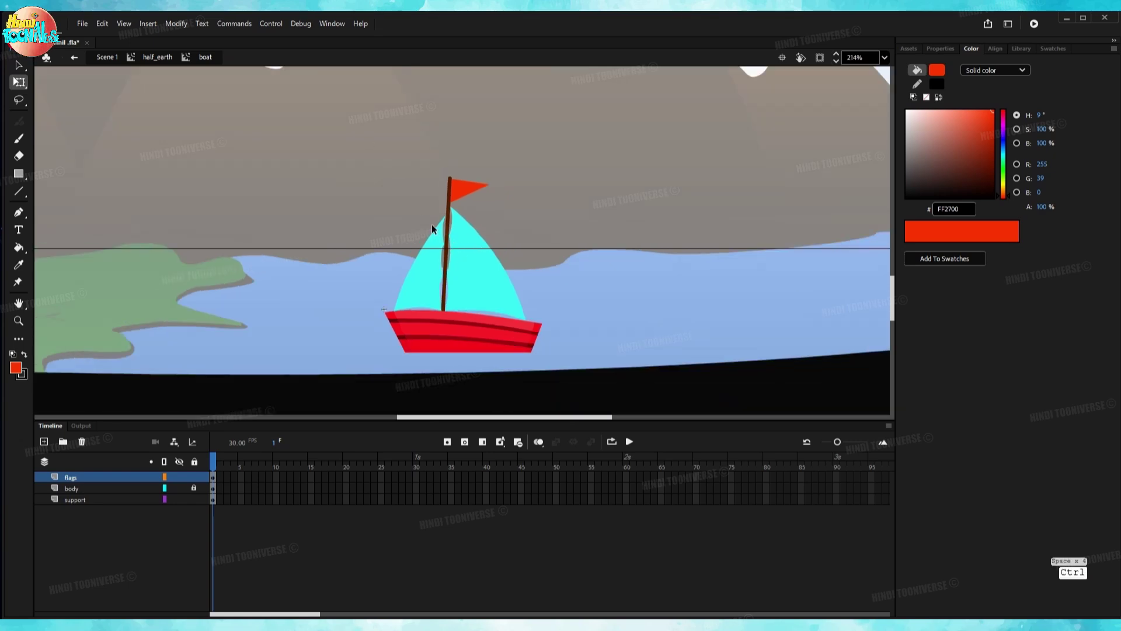
Return to the half_earth symbol, shrink the boat to about half its size, and shift it slightly toward the green shore.
left_click(157, 57)
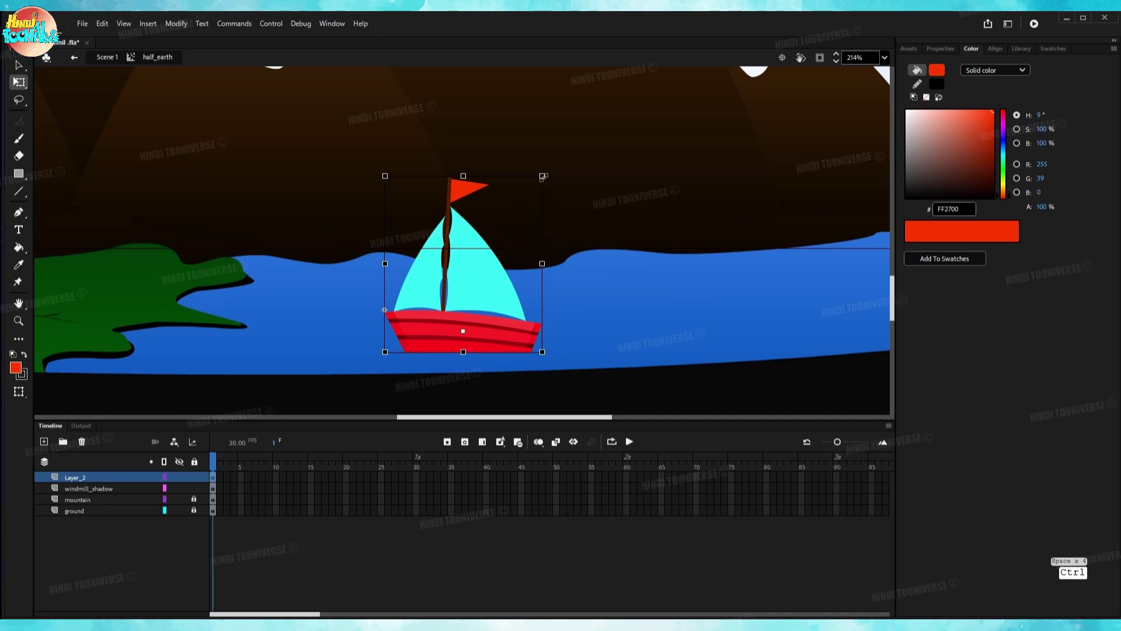
left_click_drag(540, 180, 505, 234)
scroll(506, 233, "down", 1)
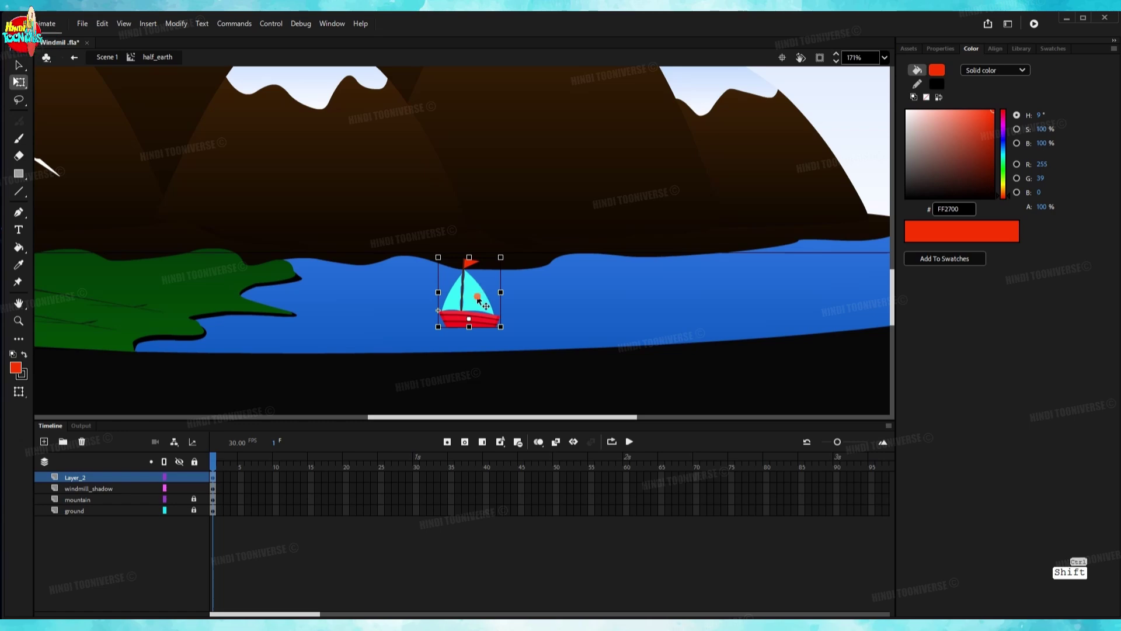
left_click_drag(480, 299, 451, 300)
Open the boat symbol on the water for editing in place.
double_click(452, 295)
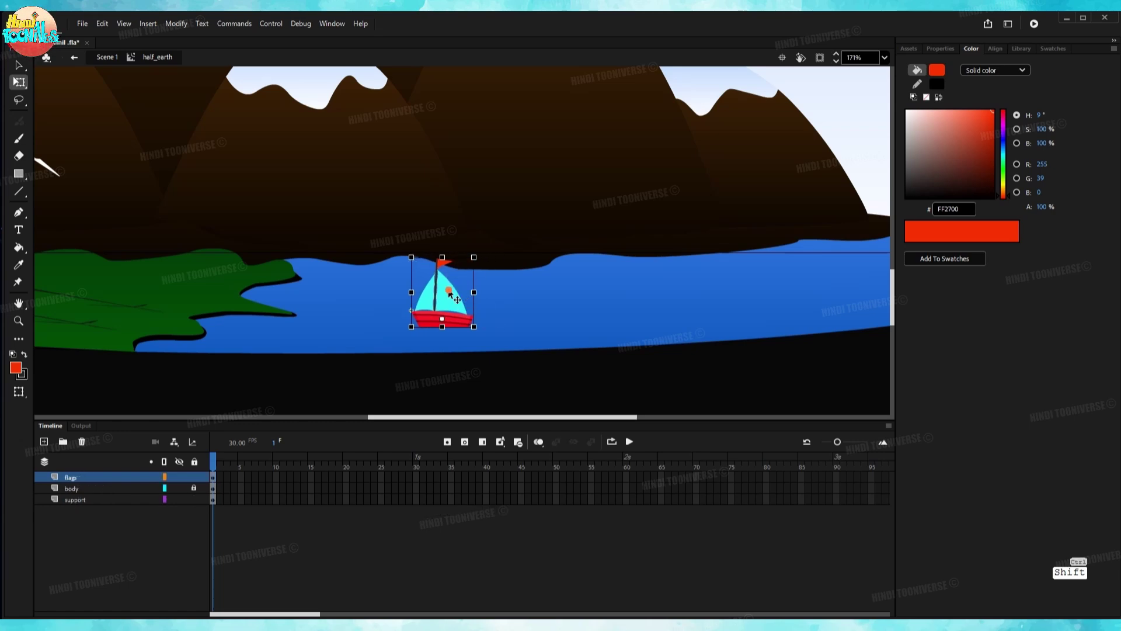
scroll(461, 296, "up", 2)
scroll(461, 300, "up", 1)
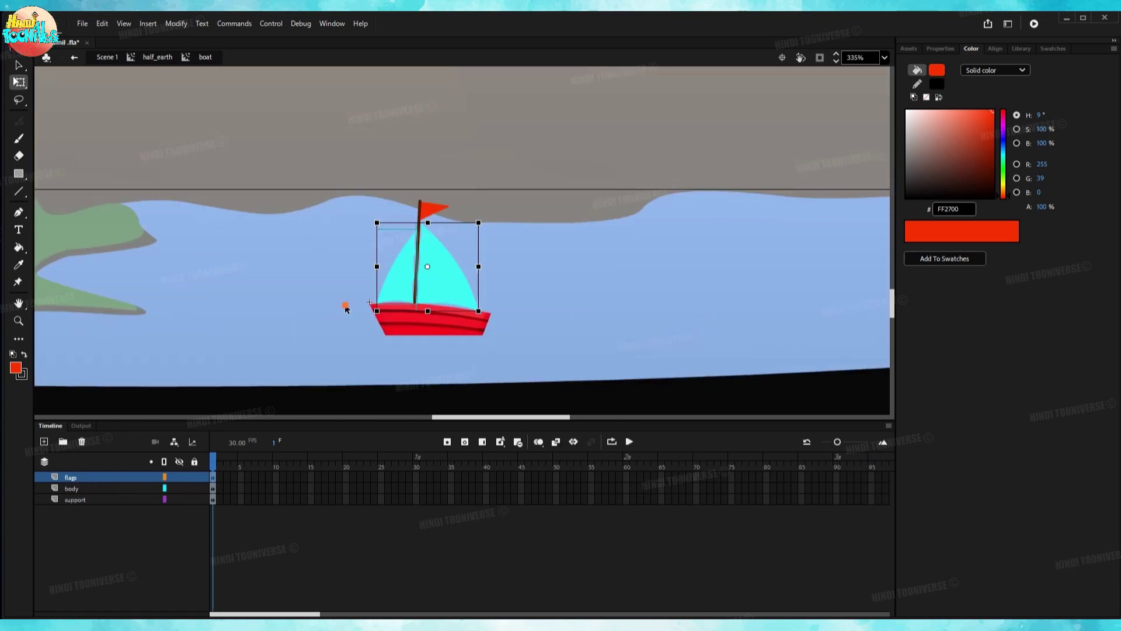
left_click(345, 305)
left_click_drag(342, 188, 542, 351)
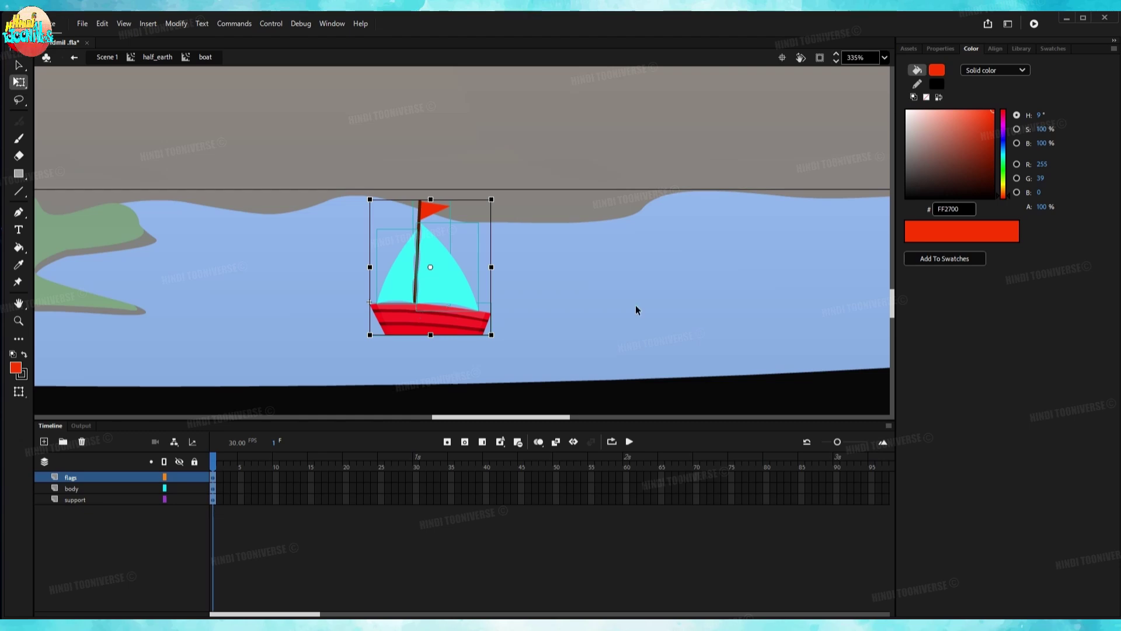
key("ctrl+z")
key("ctrl+z")
key("ctrl+z")
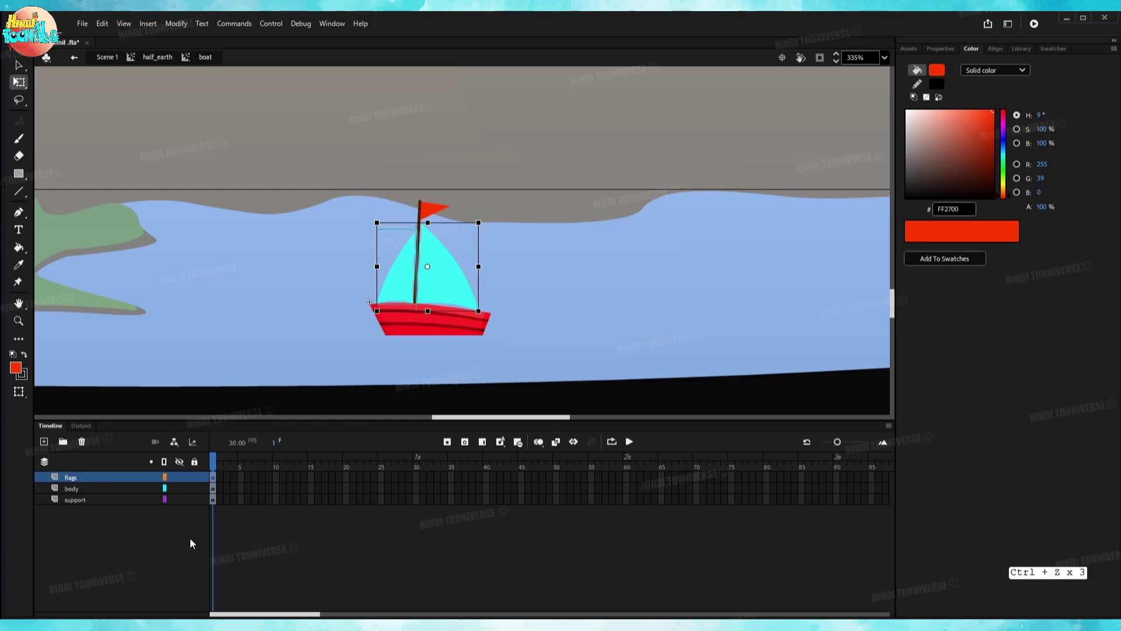
Move the sails from the flags layer and the mast with its flag from the support layer onto the body layer, keeping their positions.
key("ctrl+x")
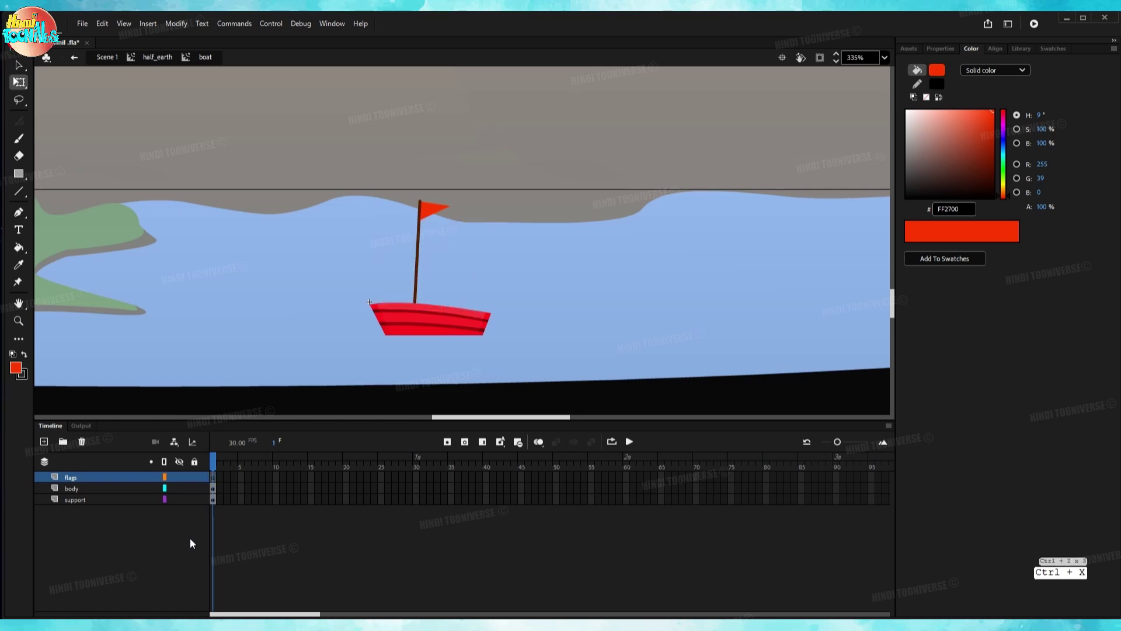
left_click(93, 487)
key("ctrl+shift+v")
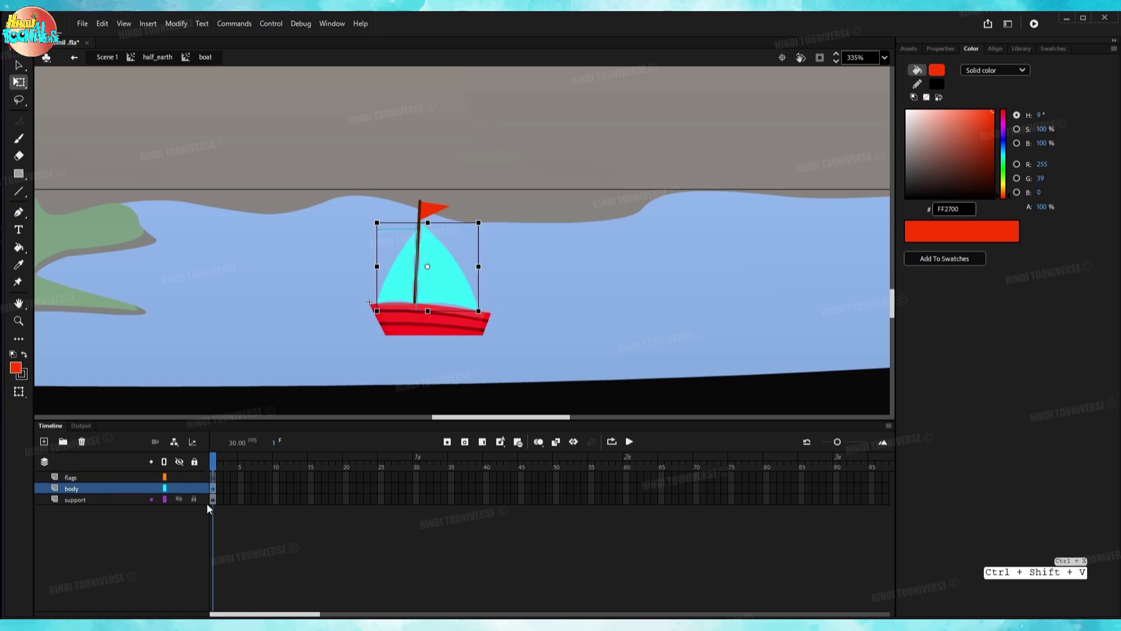
left_click(111, 498)
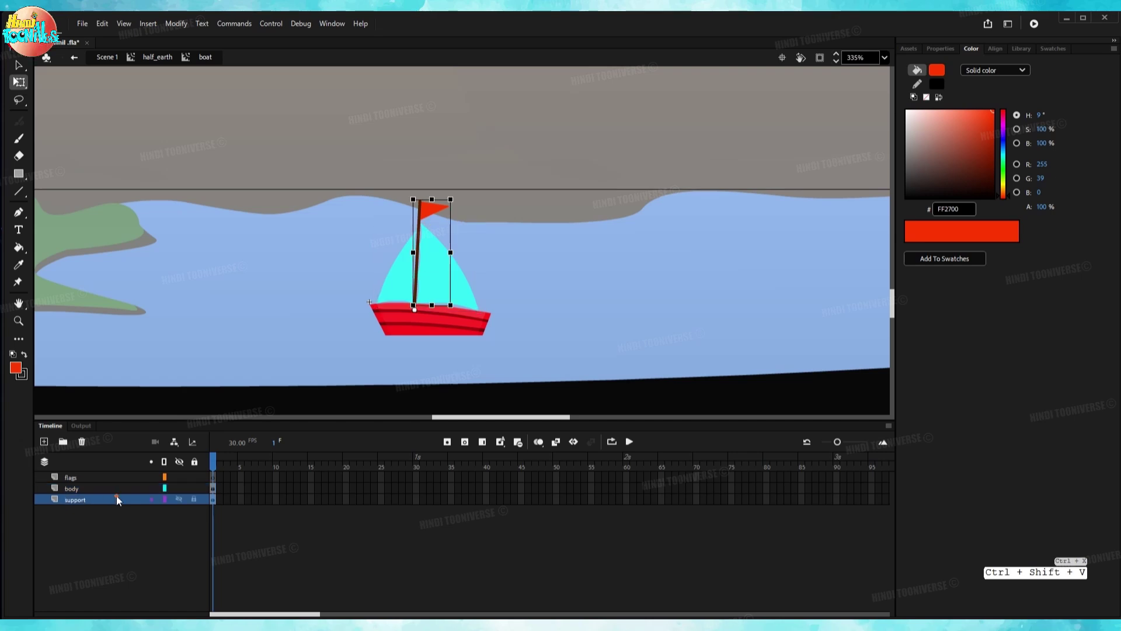
key("ctrl+x")
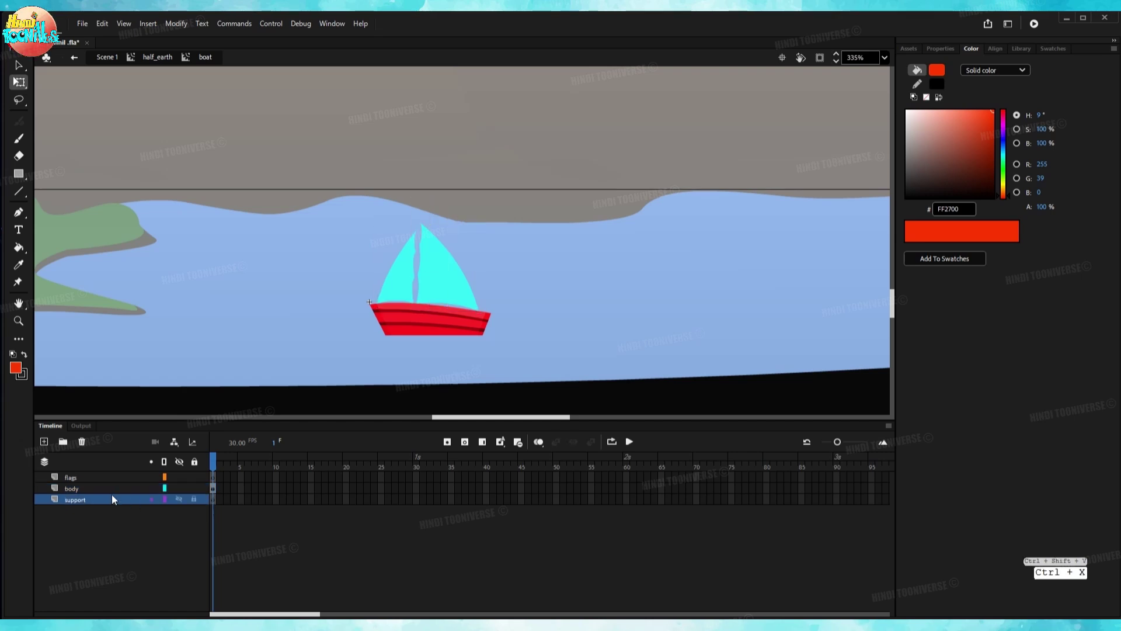
left_click(126, 488)
key("ctrl+shift+v")
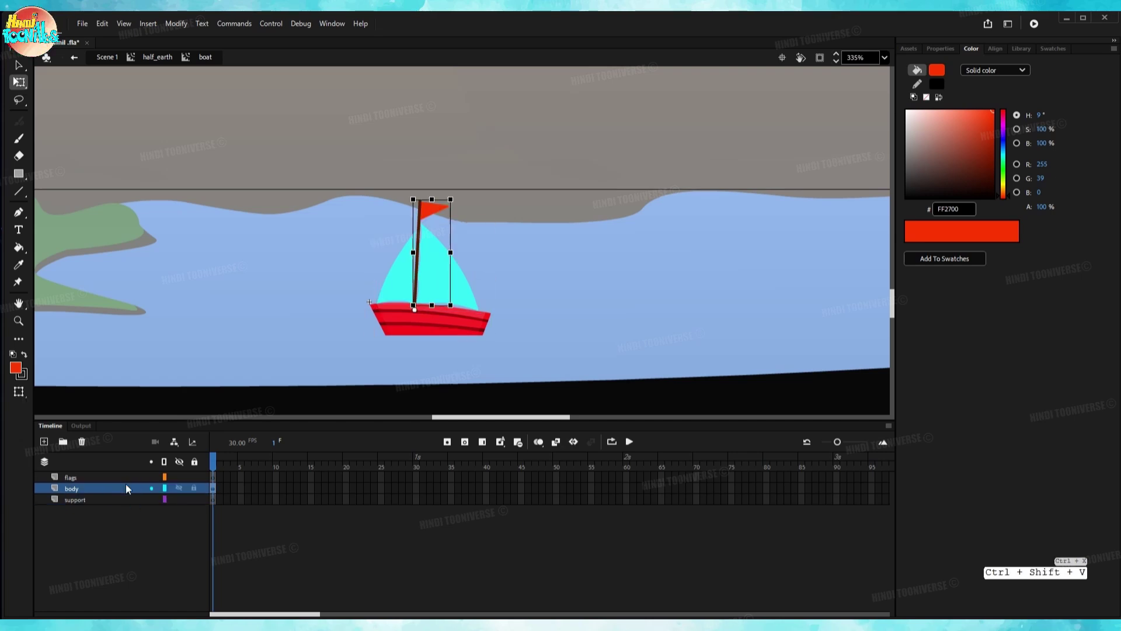
left_click(96, 488)
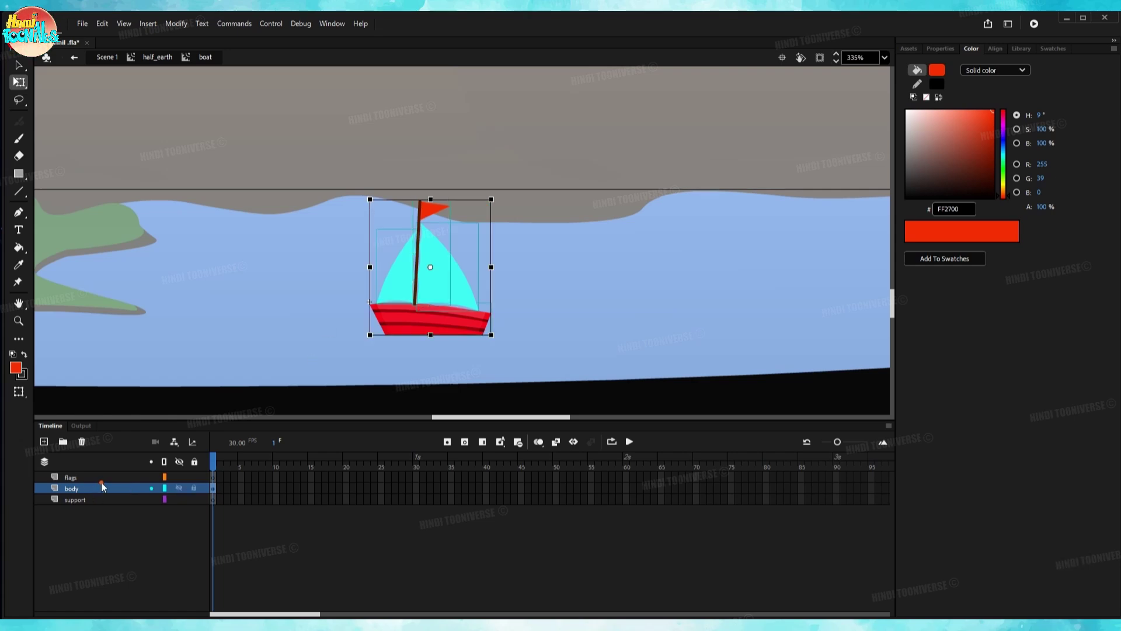
Delete the emptied support and flags layers.
left_click(88, 477)
left_click(82, 500)
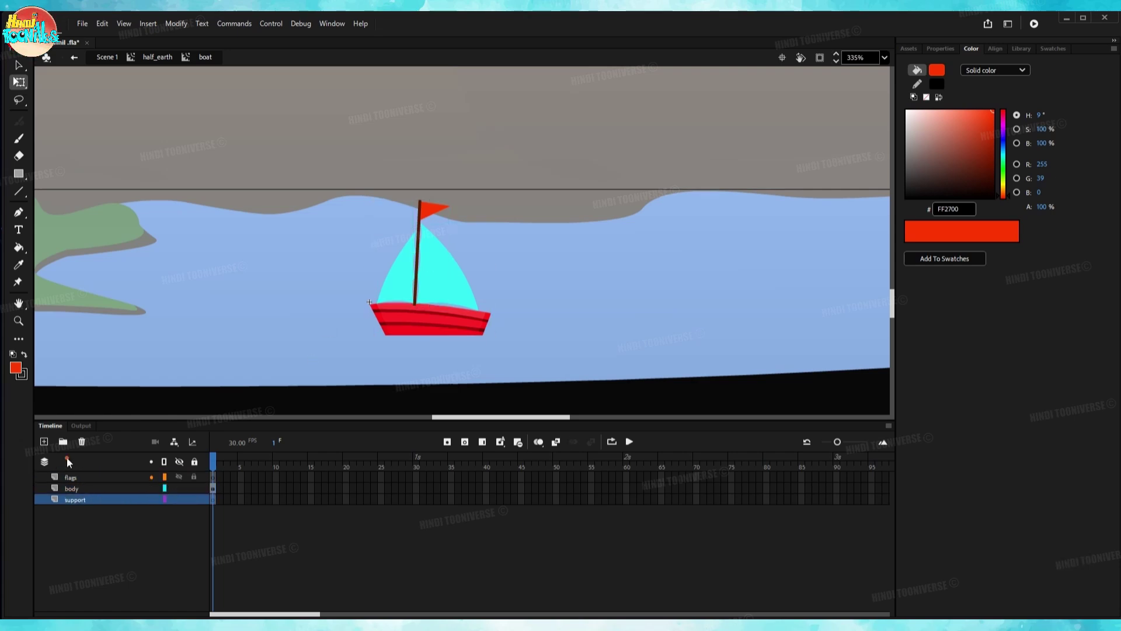
left_click(82, 441)
left_click(86, 478)
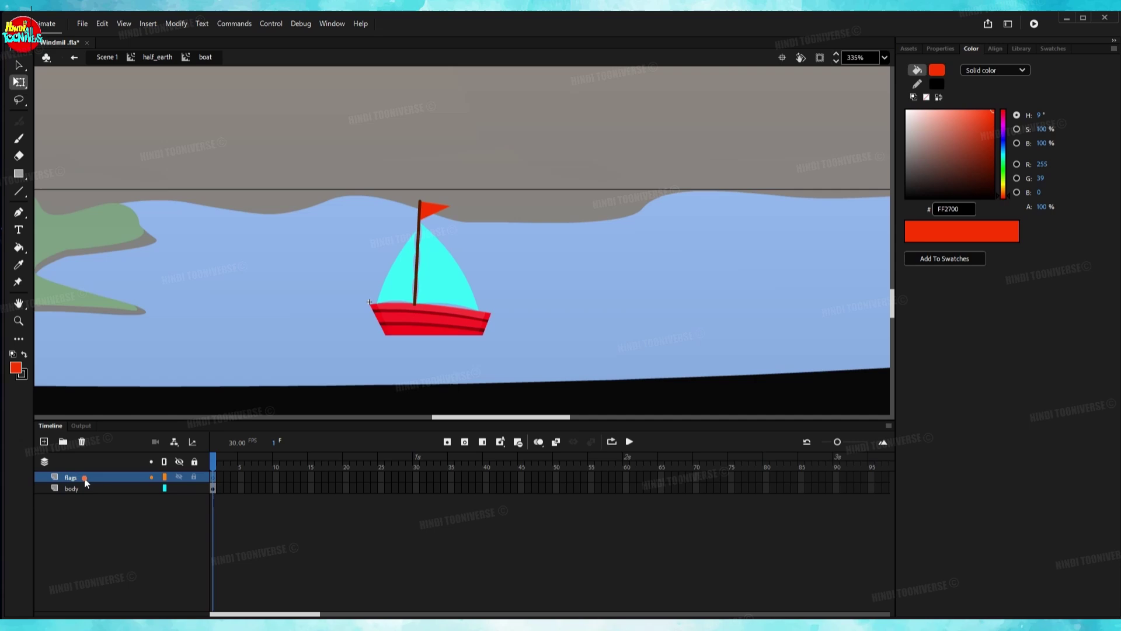
left_click(82, 441)
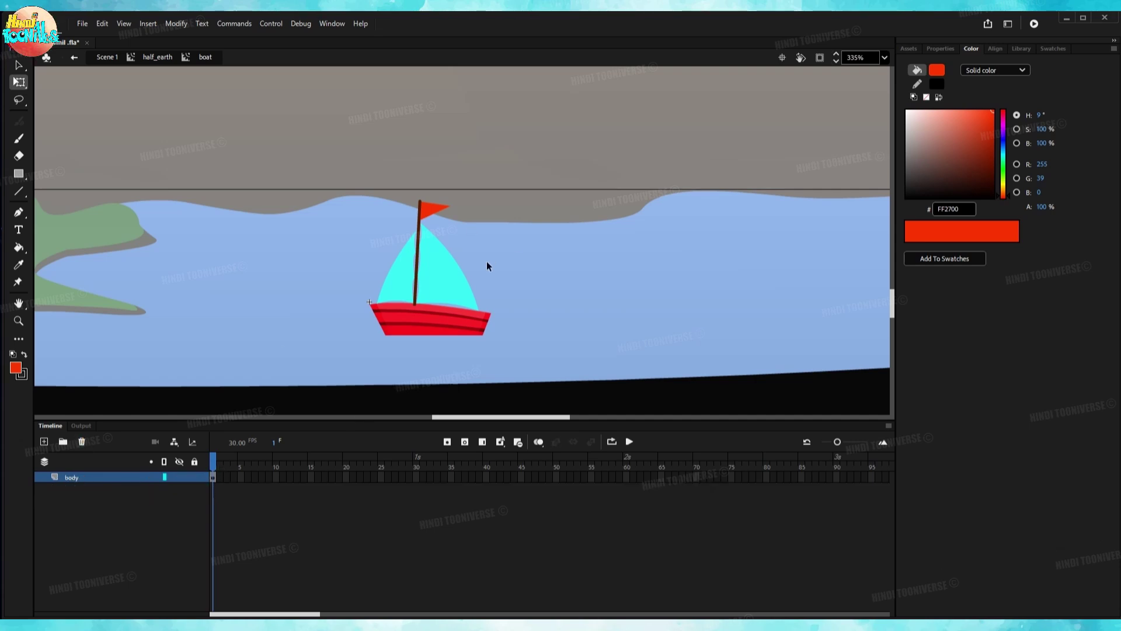
Send the mast with its flag to the back so its base sits behind the hull.
scroll(486, 265, "up", 3)
left_click(379, 316, "ctrl")
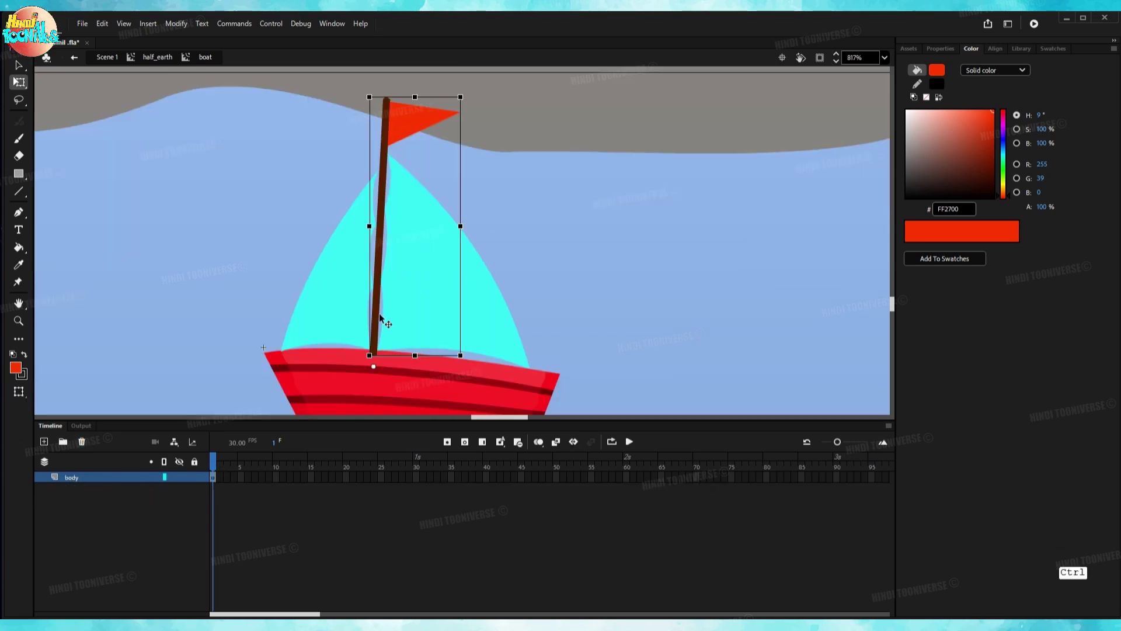
right_click(379, 313)
mouse_move(442, 473)
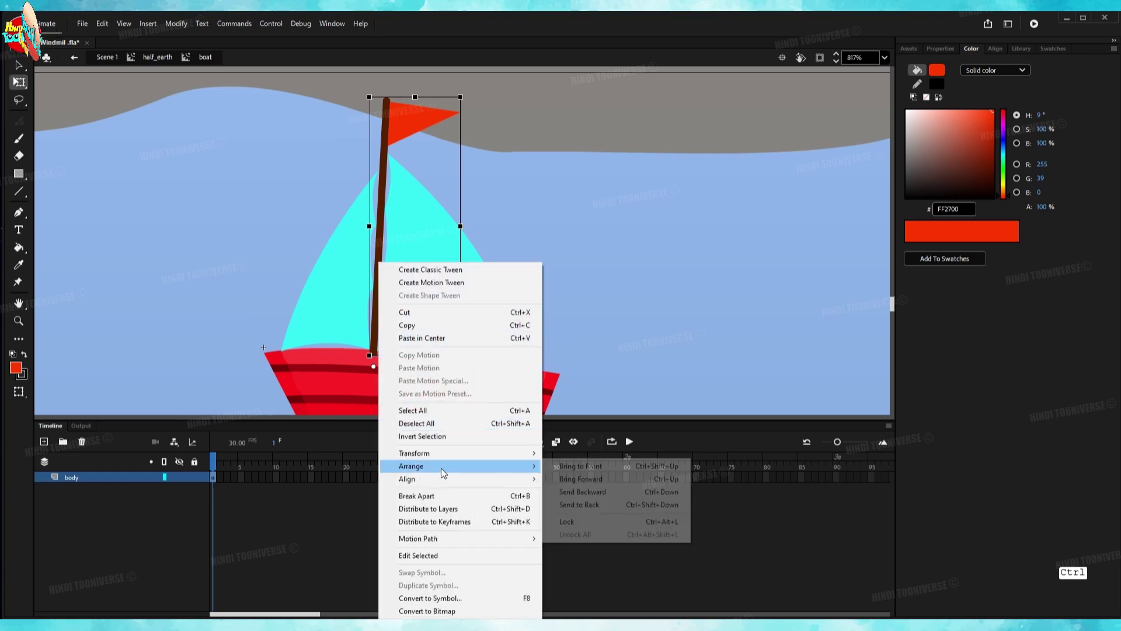
left_click(567, 504)
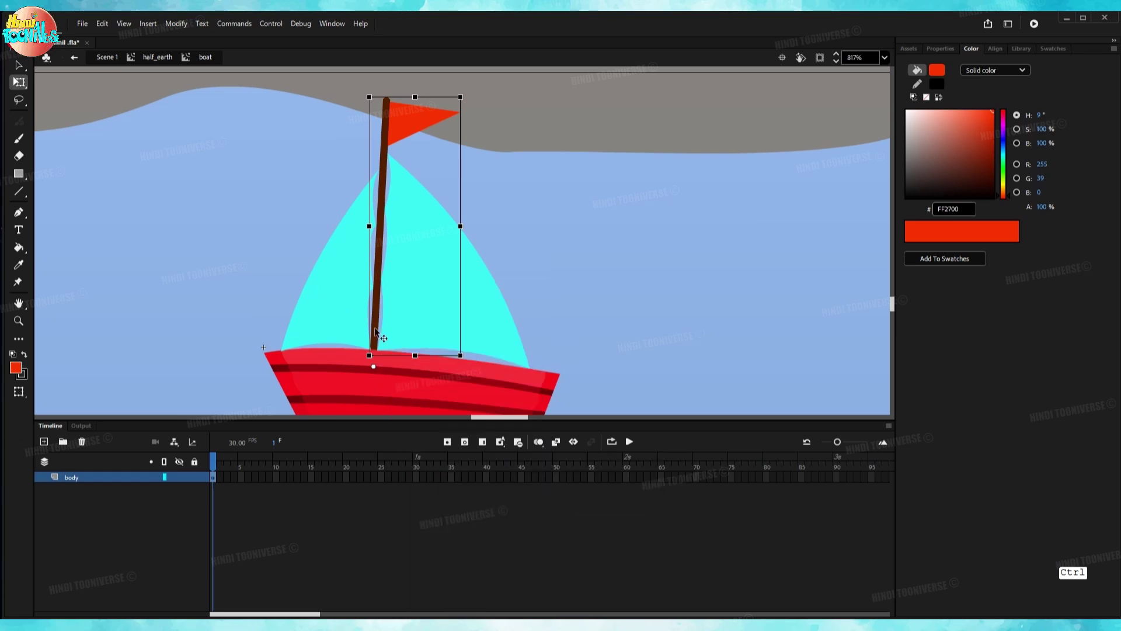
left_click(618, 267)
Select both cyan sails and send them to the back, behind the mast and hull.
left_click(468, 296)
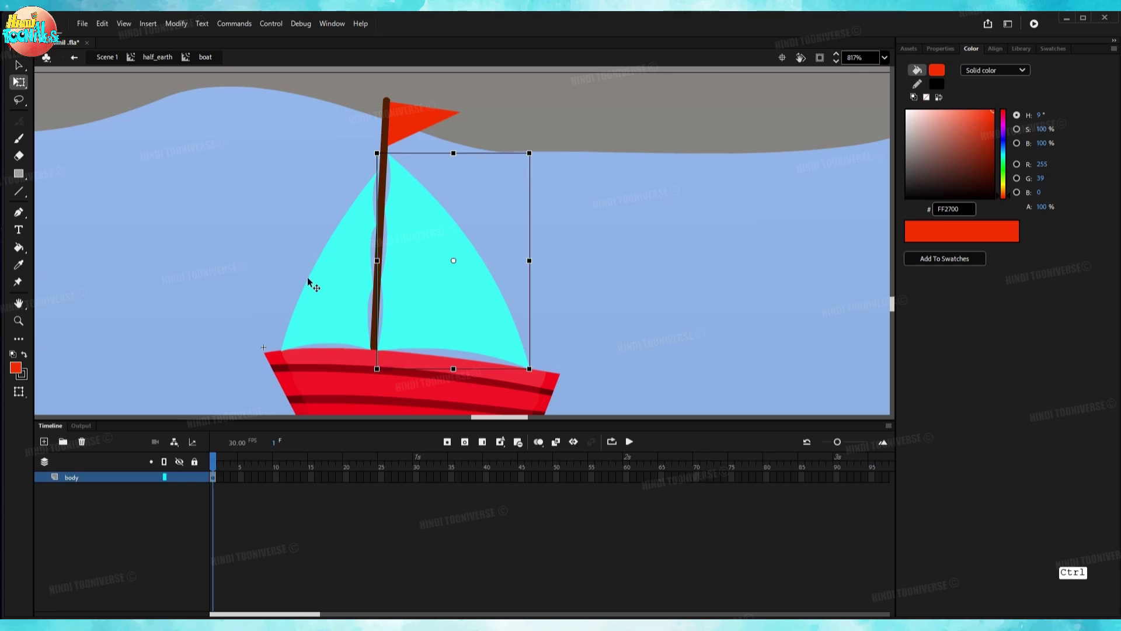
left_click(310, 282, "shift")
right_click(331, 262)
mouse_move(385, 465)
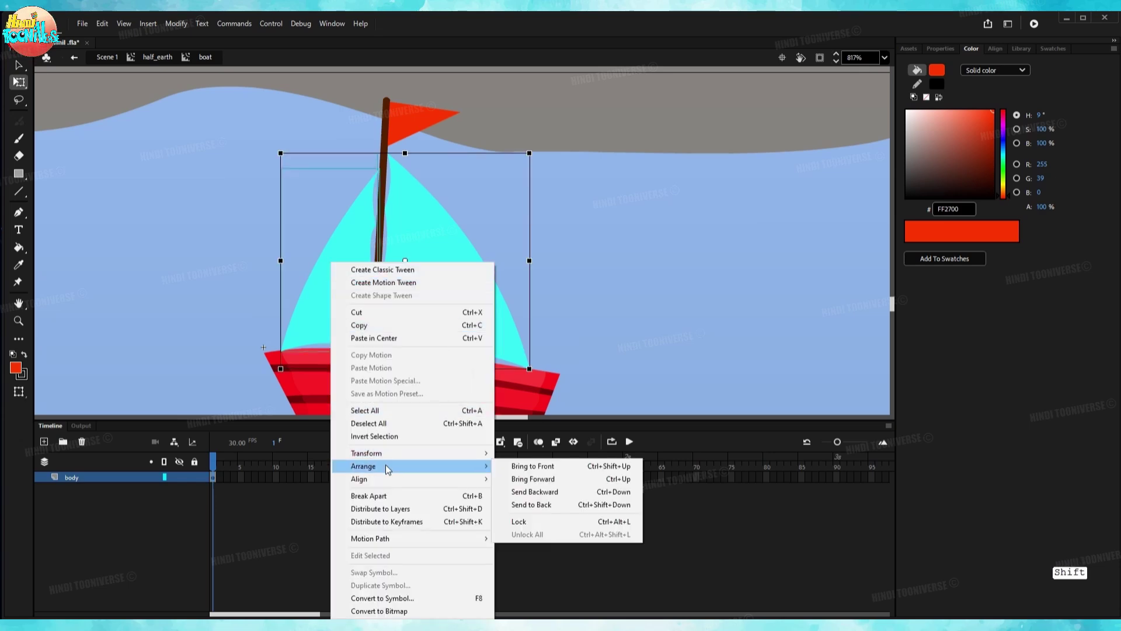
left_click(525, 504)
left_click(639, 283)
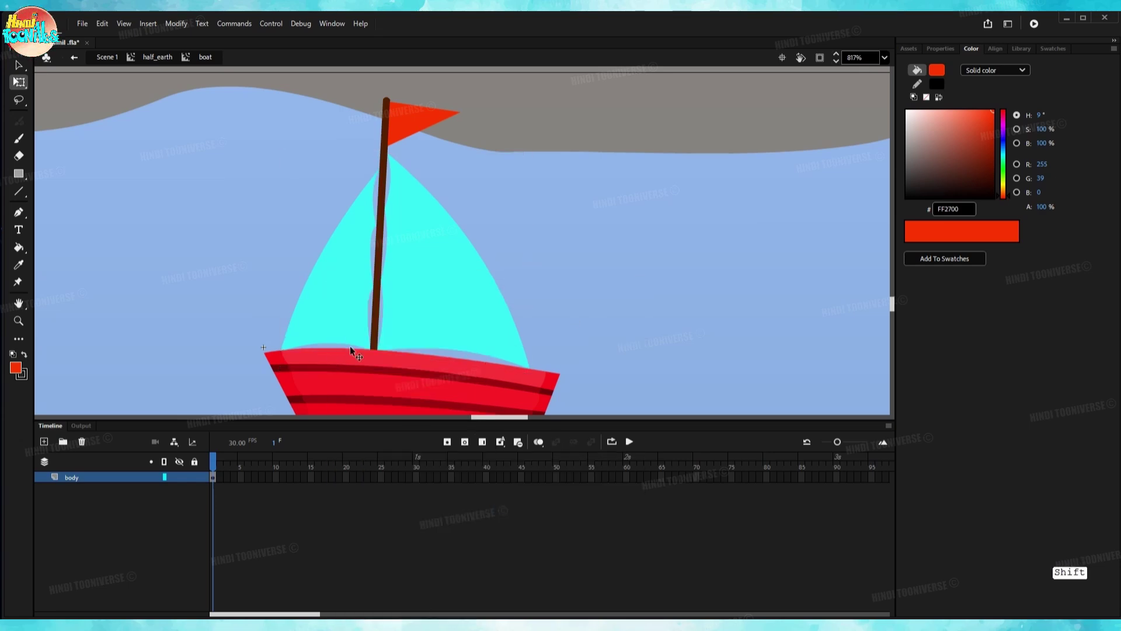
Return to half_earth and shift the boat slightly away from the green shore.
scroll(338, 332, "down", 3)
double_click(280, 370)
scroll(280, 370, "up", 2)
scroll(315, 321, "down", 6)
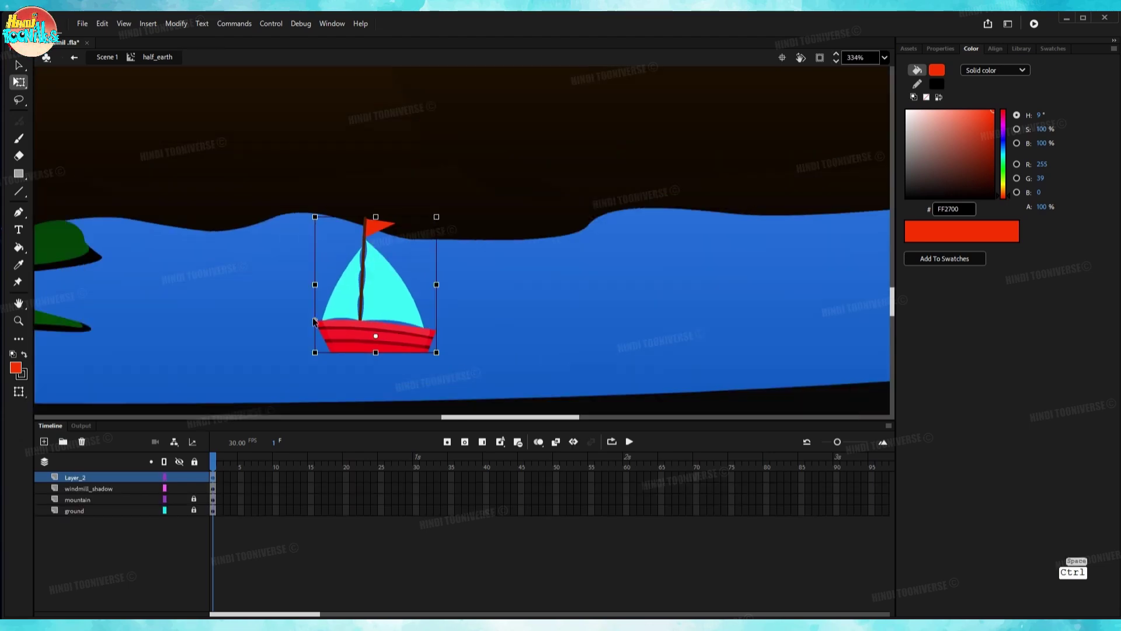
left_click_drag(364, 312, 408, 306)
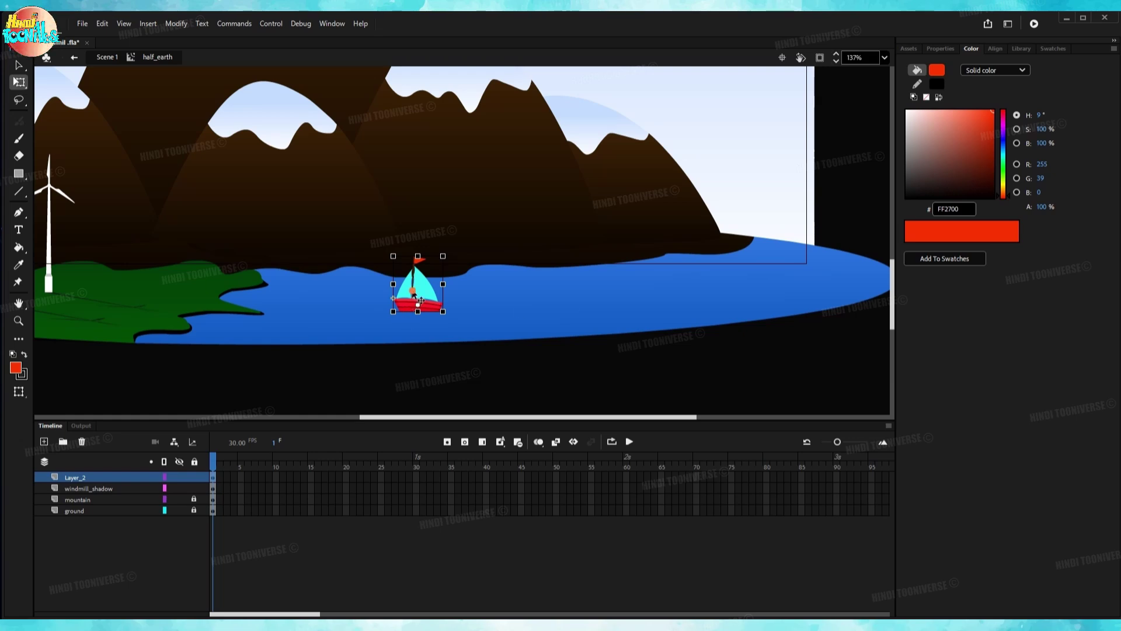
Create a classic tween on the boat symbol's body layer and move the boat horizontally close to the green shore at frame 1.
double_click(413, 295)
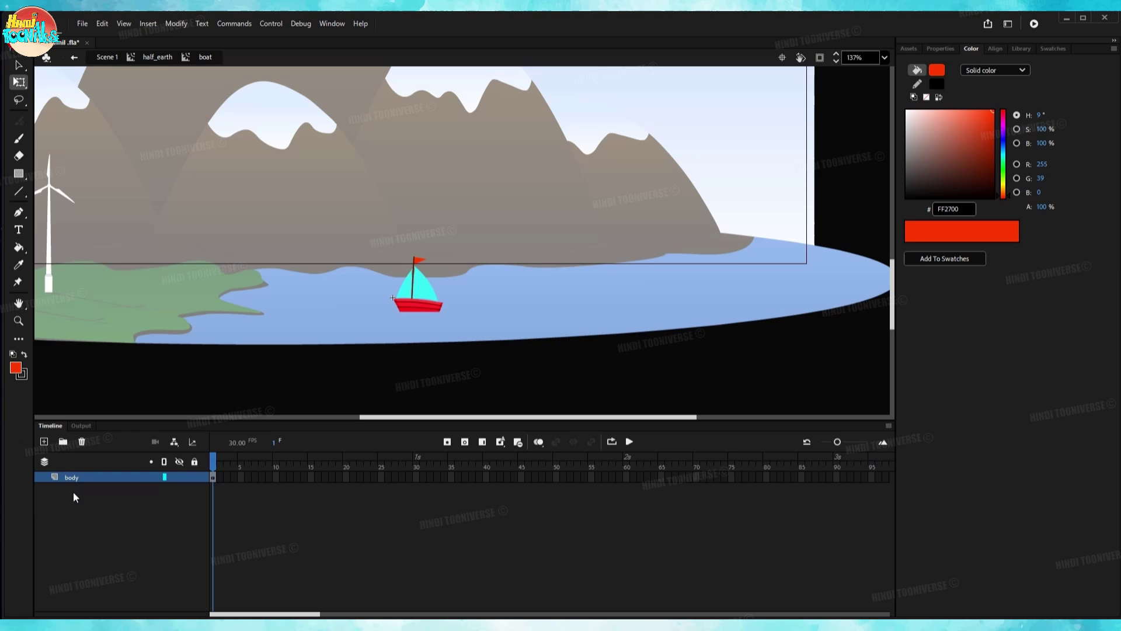
right_click(212, 478)
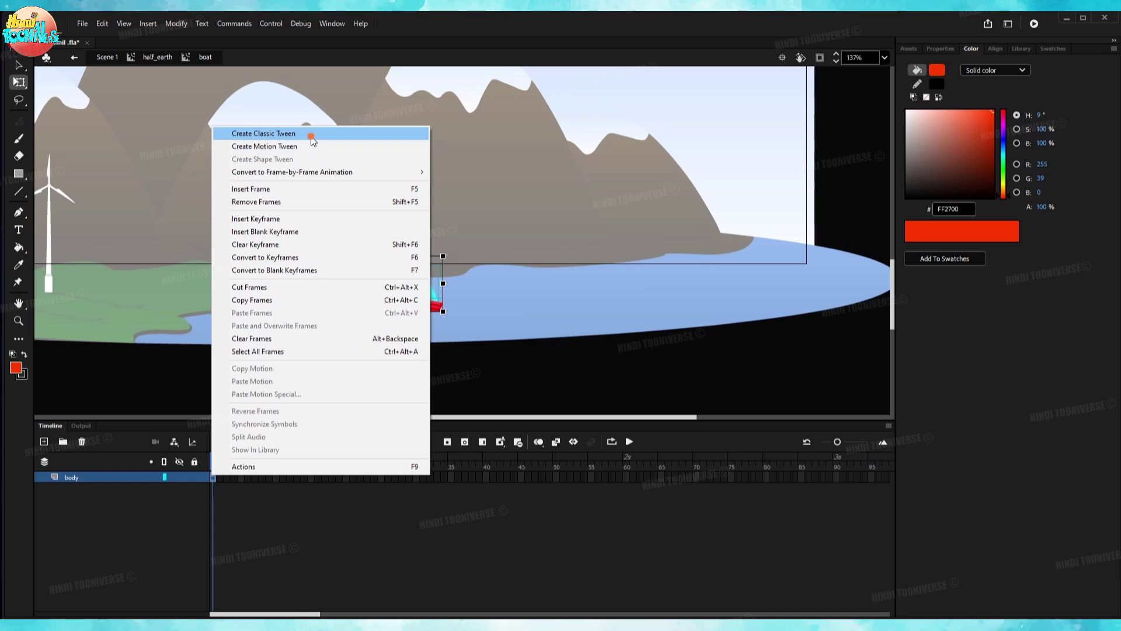
left_click(319, 133)
left_click(213, 477)
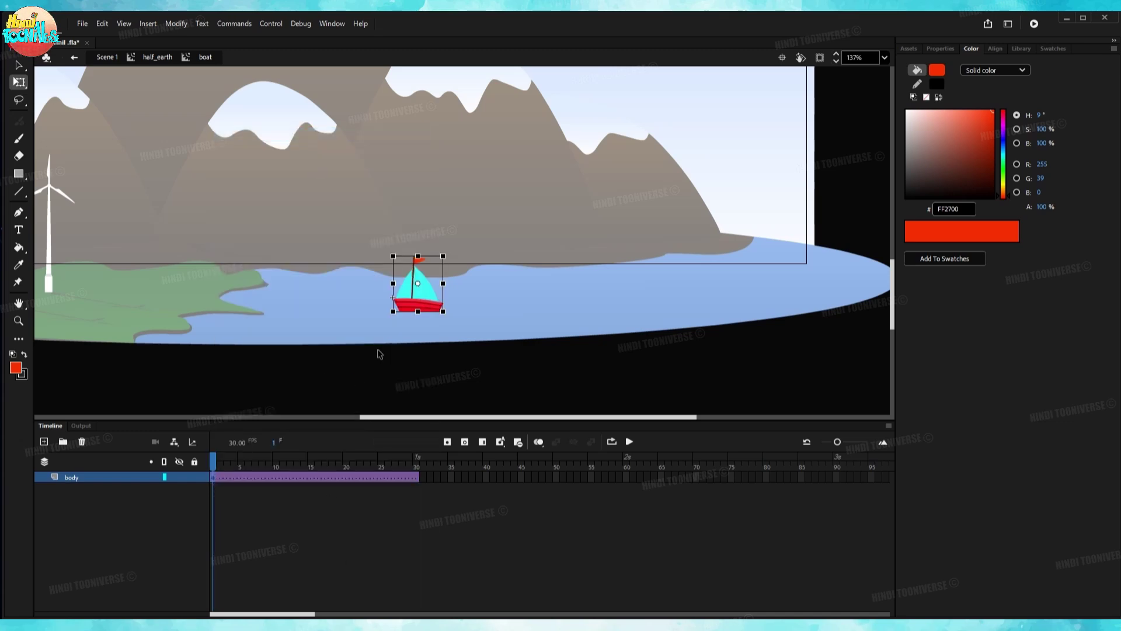
left_click_drag(422, 300, 334, 301)
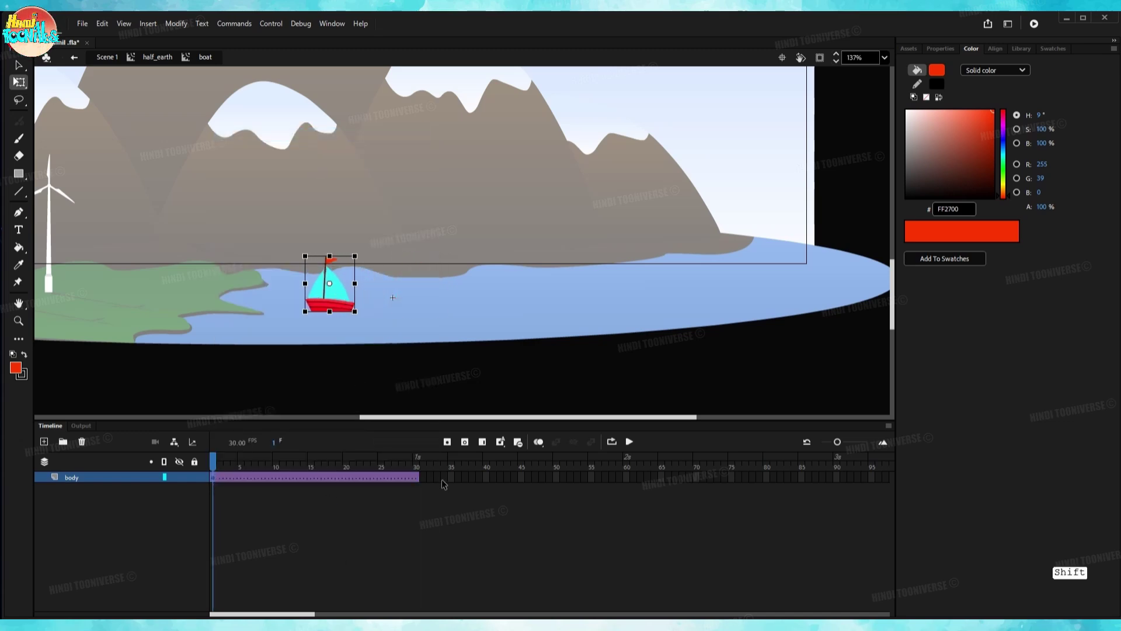
Insert an end keyframe at frame 30 and stretch the tween so it ends at frame 250.
left_click(418, 467)
left_click(416, 477)
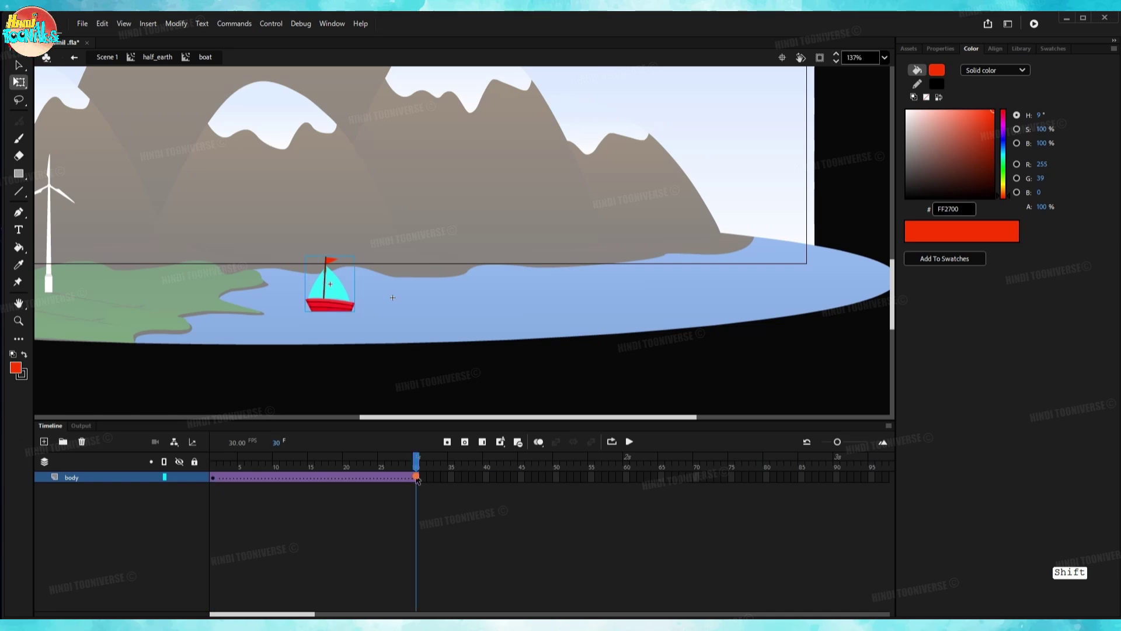
key("F6")
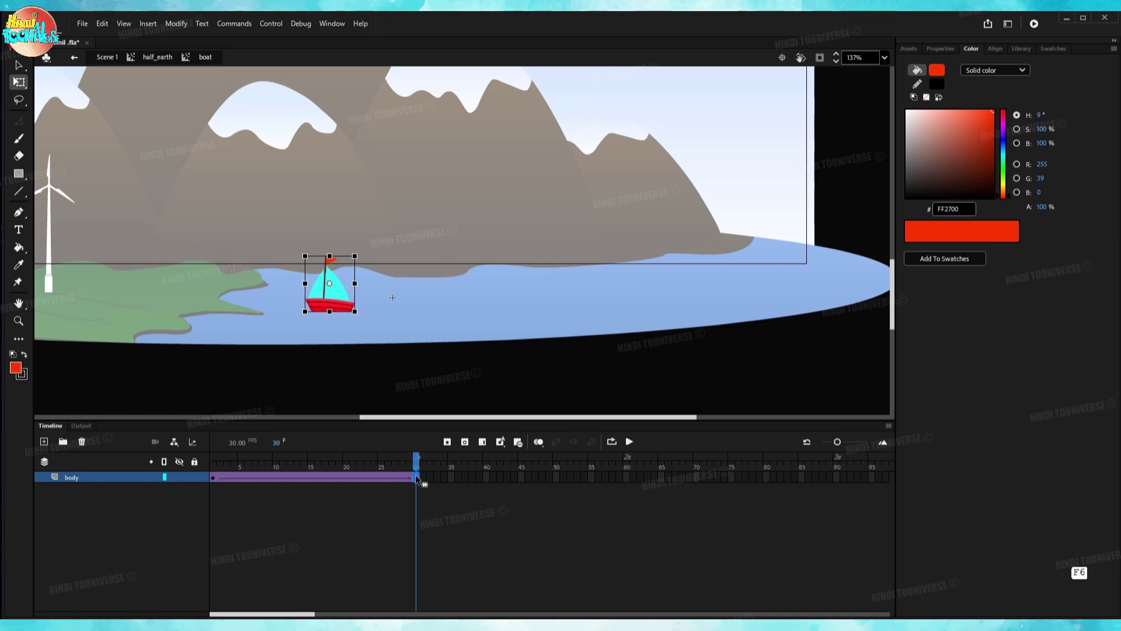
left_click_drag(415, 475, 699, 475)
key("ctrl+z")
key("ctrl+z")
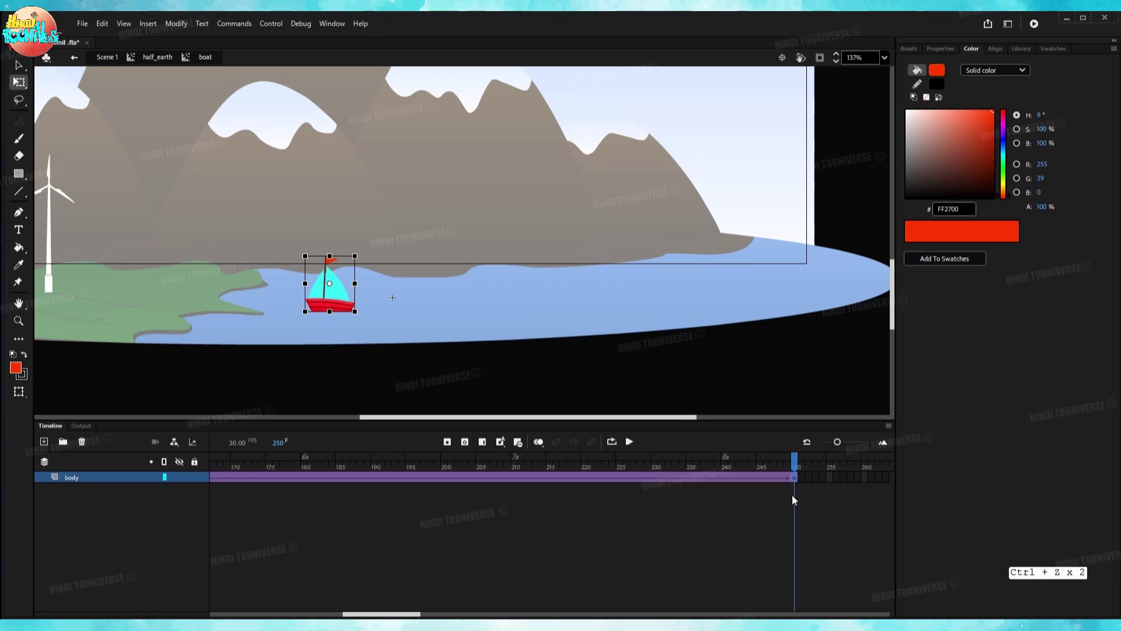
Insert a keyframe at frame 125 with the boat moved horizontally across to the water's far side, and return to frame 1.
left_click_drag(795, 464, 445, 461)
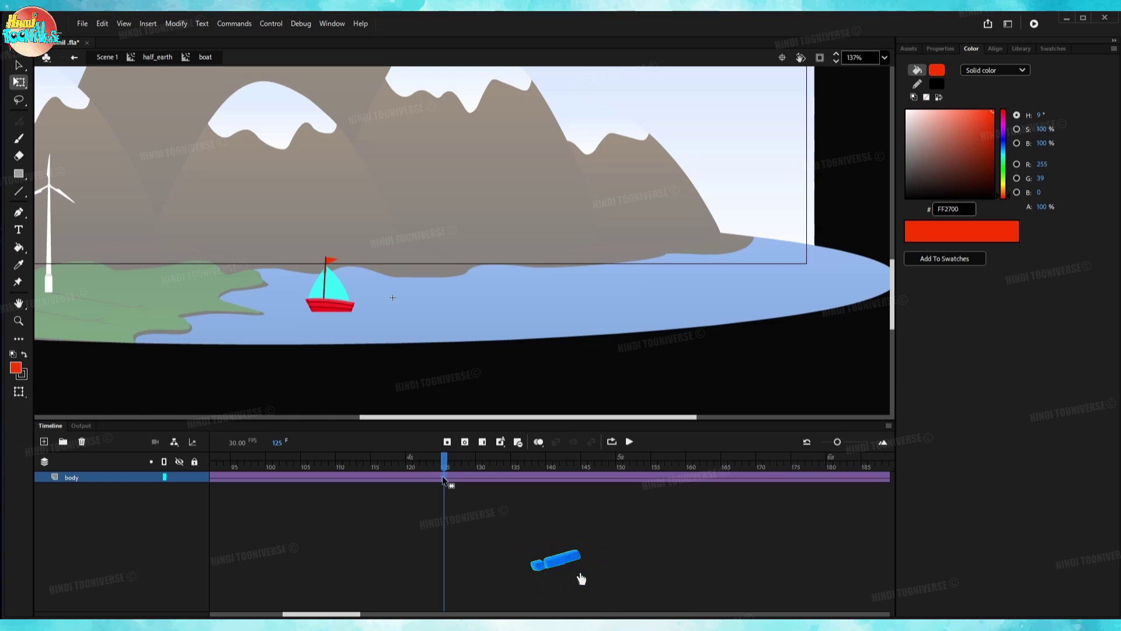
key("F6")
left_click_drag(354, 304, 656, 300)
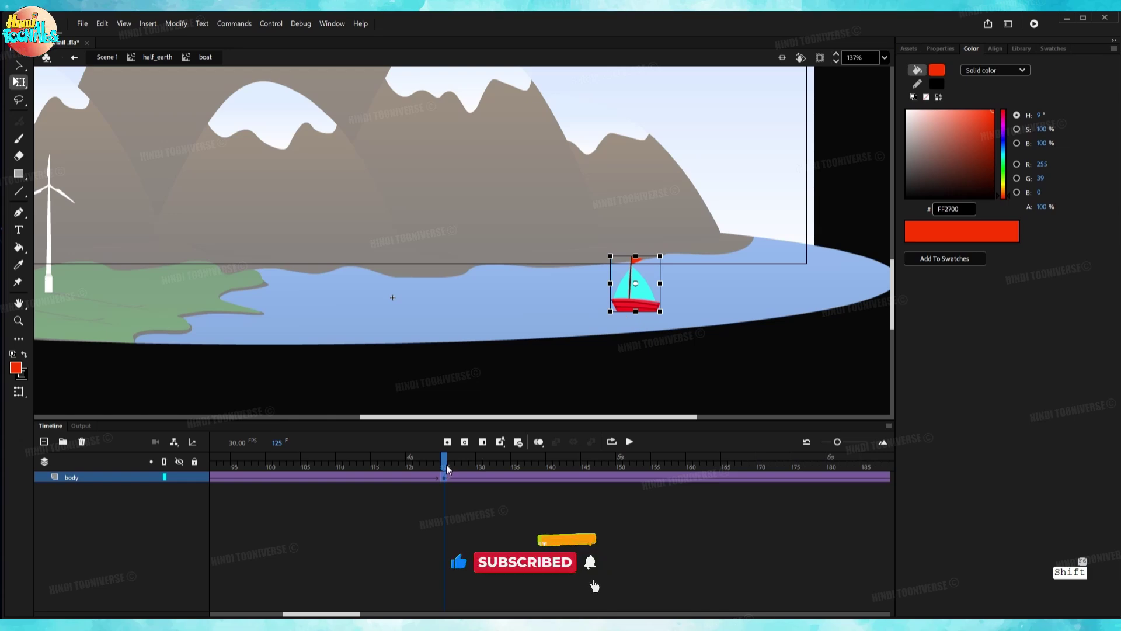
left_click_drag(441, 462, 213, 461)
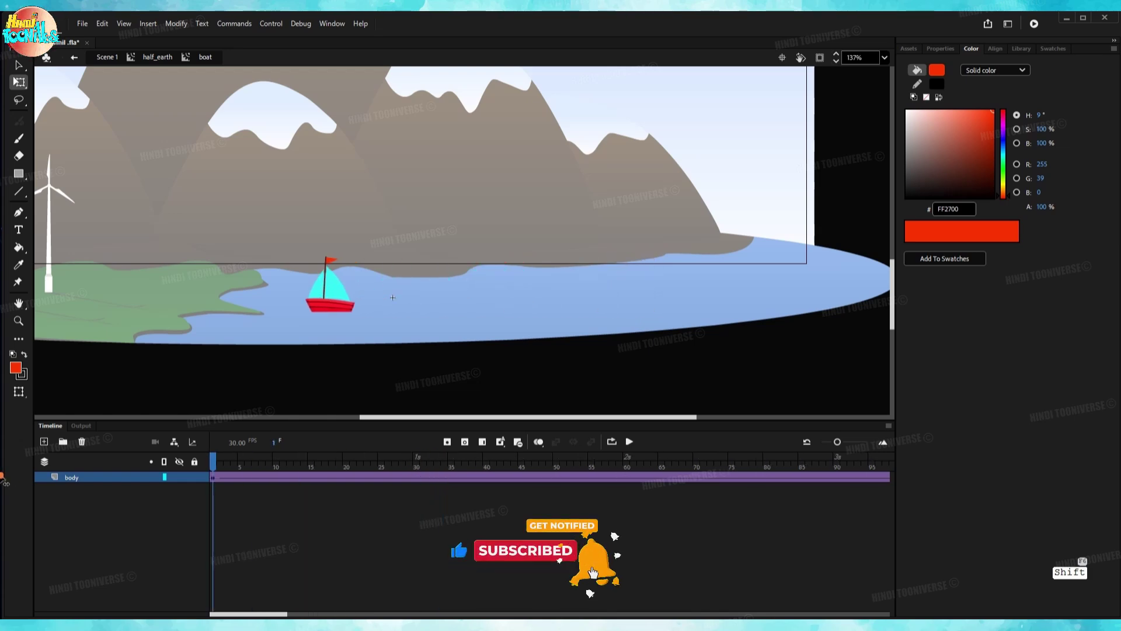
Preview the boat animation and extend its tween on the body layer by moving the last keyframe to frame 350.
left_click(630, 442)
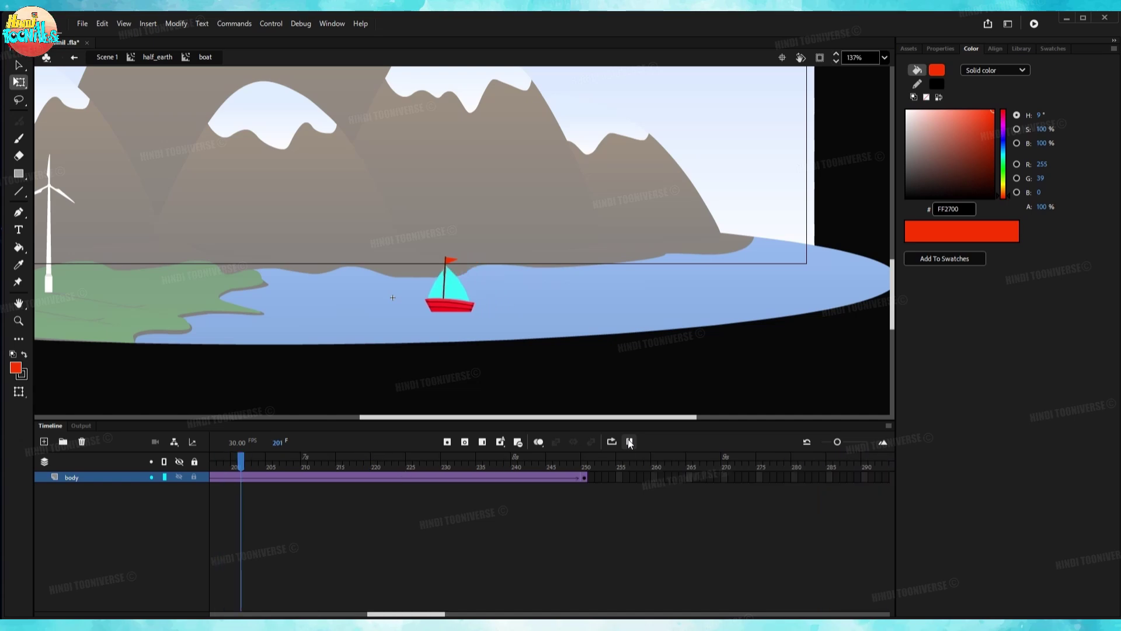
left_click(629, 442)
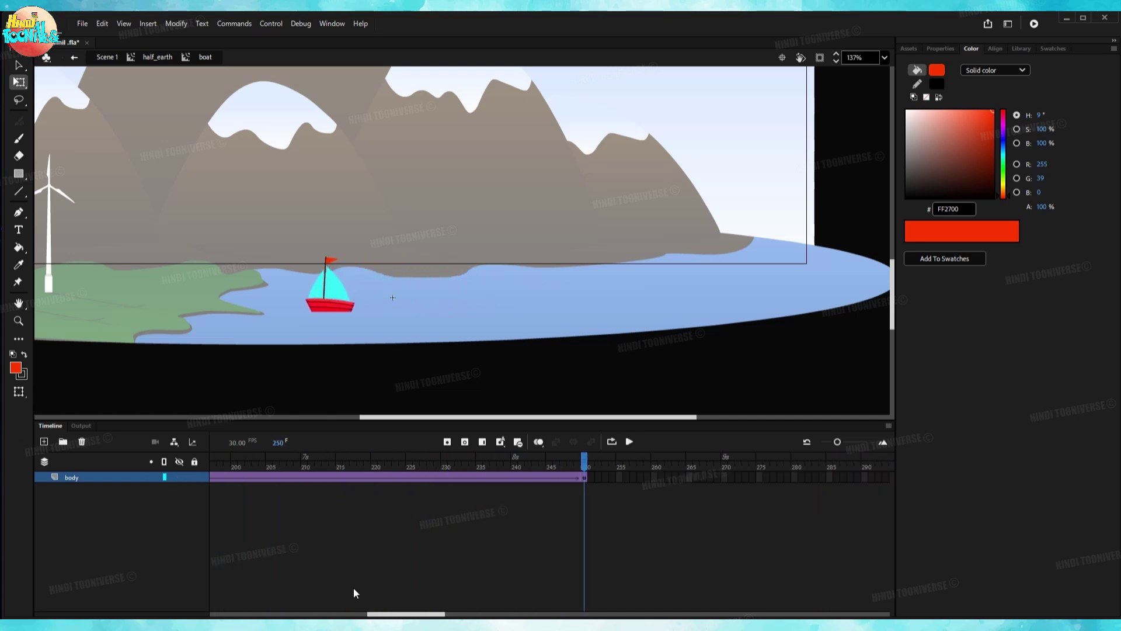
left_click_drag(391, 616, 399, 616)
left_click_drag(520, 475, 836, 480)
left_click_drag(489, 467, 32, 478)
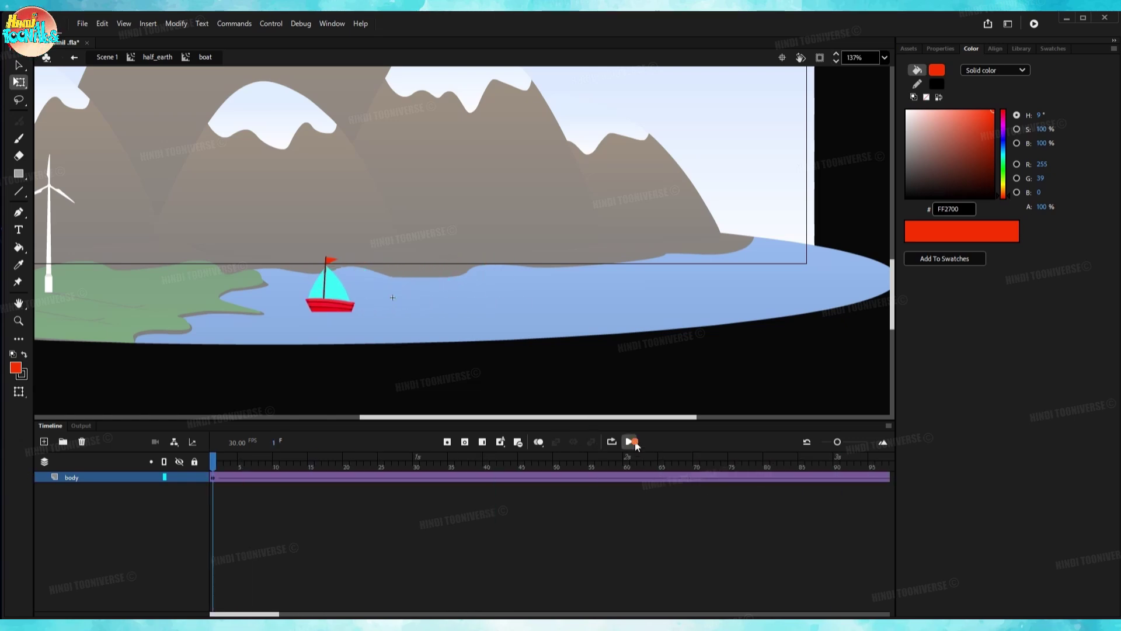
Move the boat's middle keyframe on the body layer to frame 175 and play back the retimed animation.
left_click(635, 444)
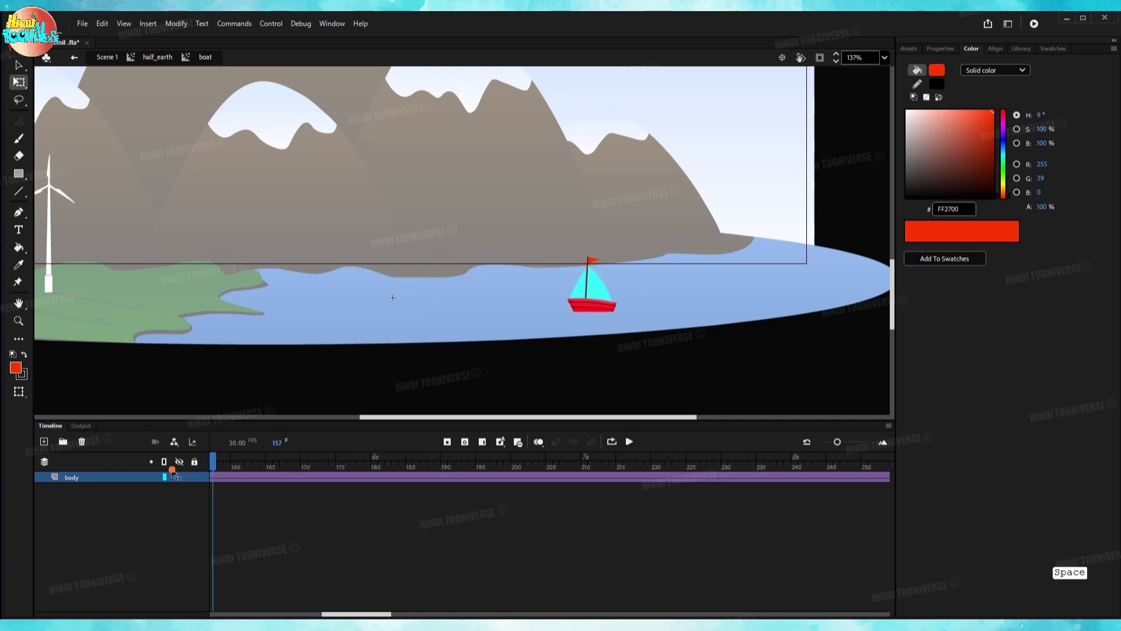
key("space")
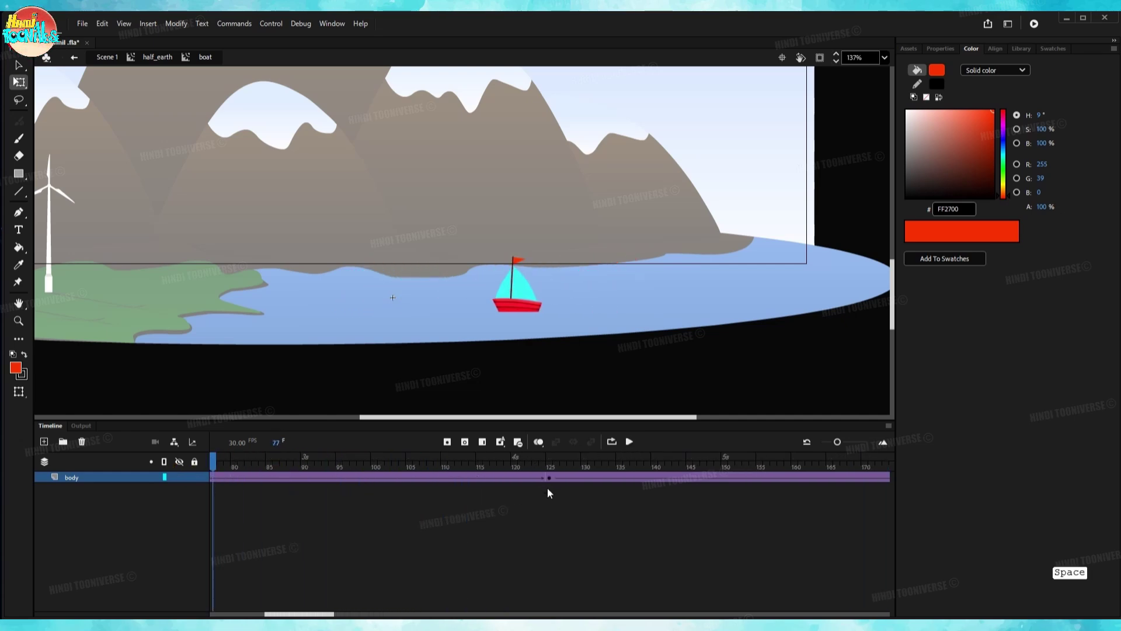
left_click(549, 478)
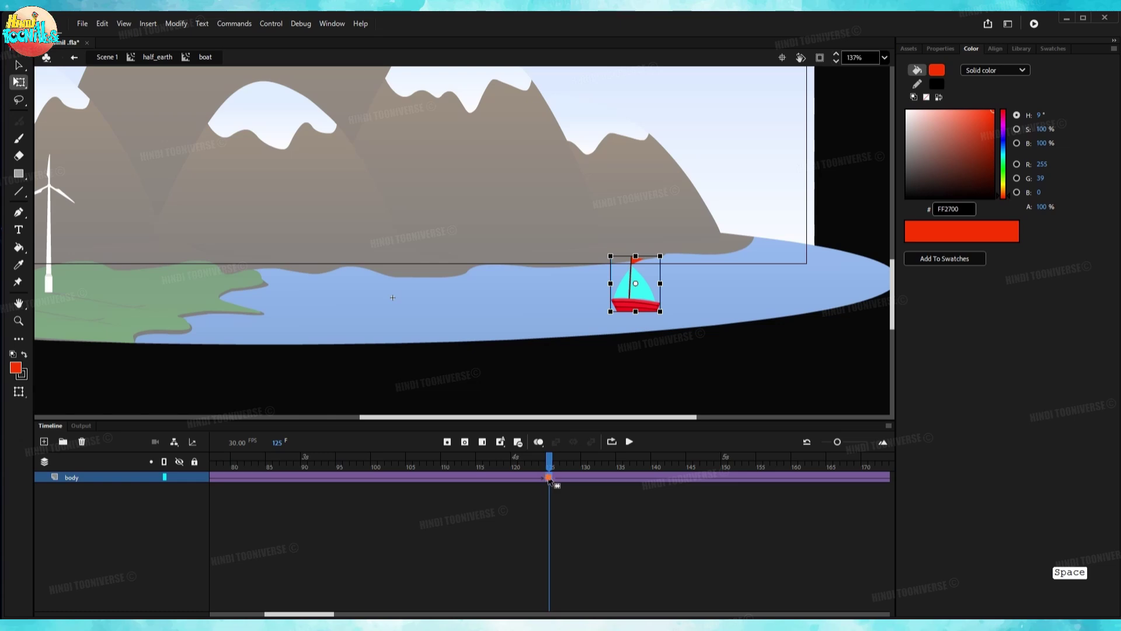
left_click_drag(548, 478, 407, 470)
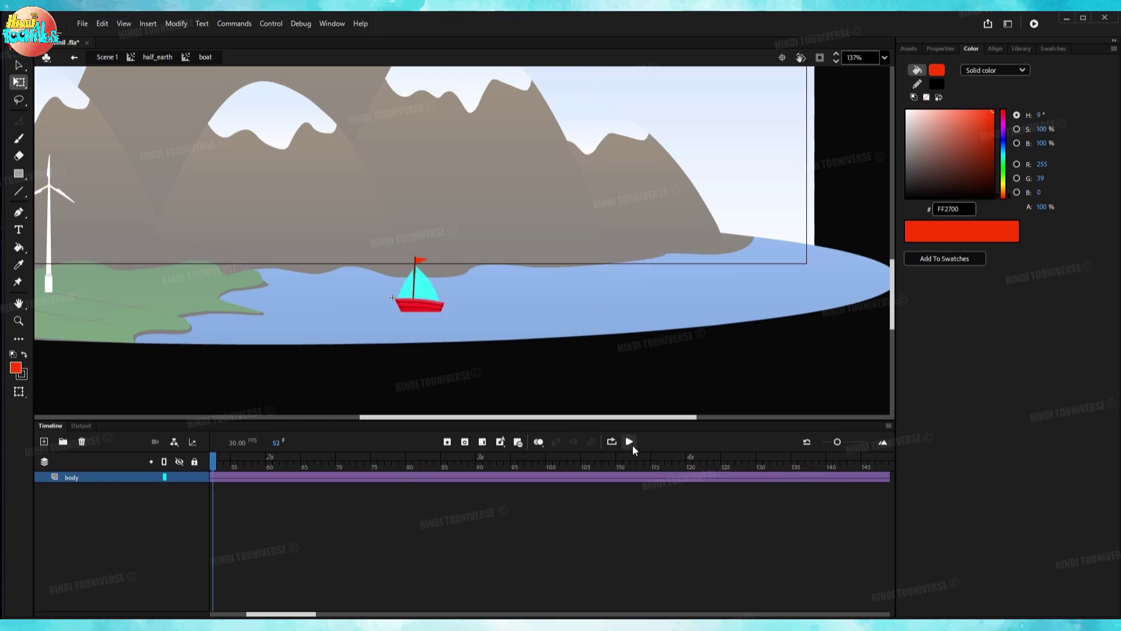
left_click(629, 442)
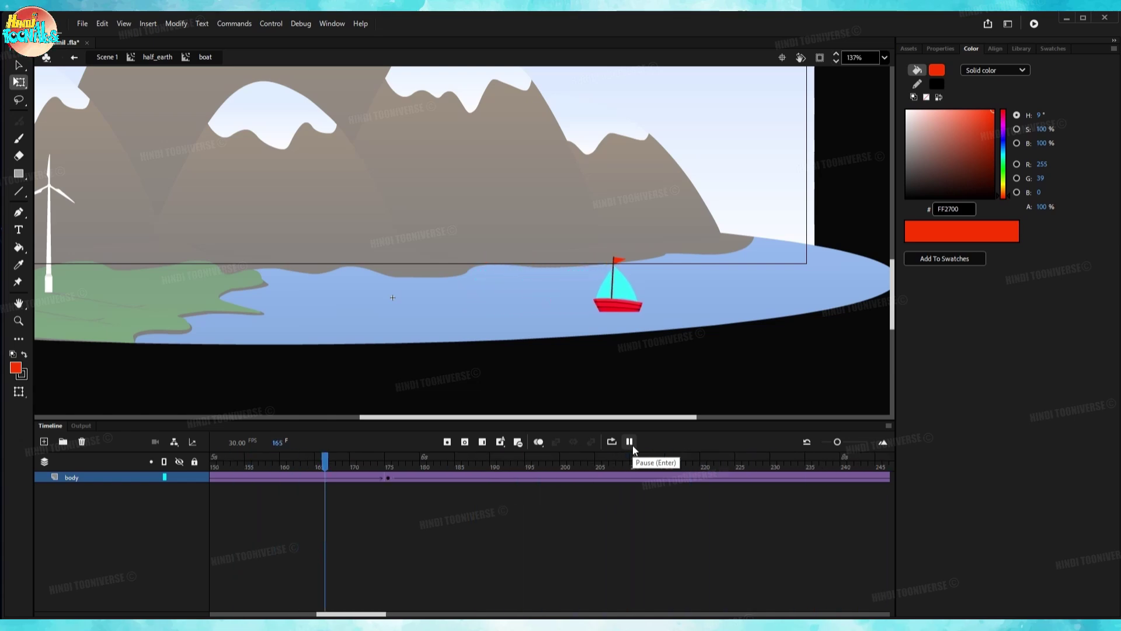
left_click_drag(395, 466, 318, 466)
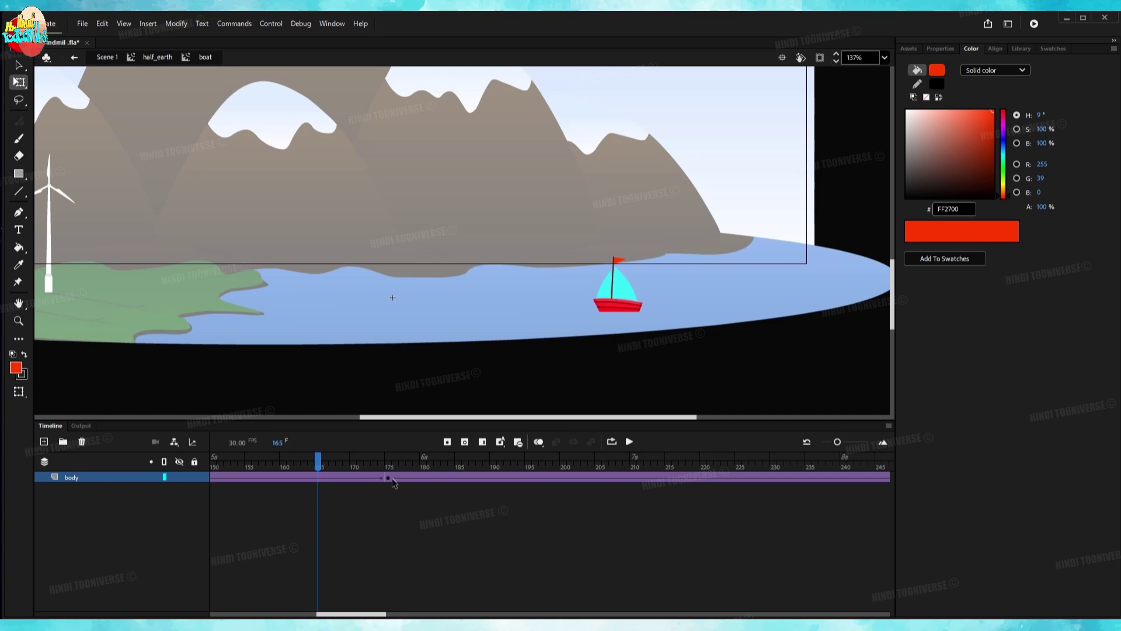
Apply the Quad Ease-In-Out effect to the classic tween starting at frame 175.
left_click(388, 479)
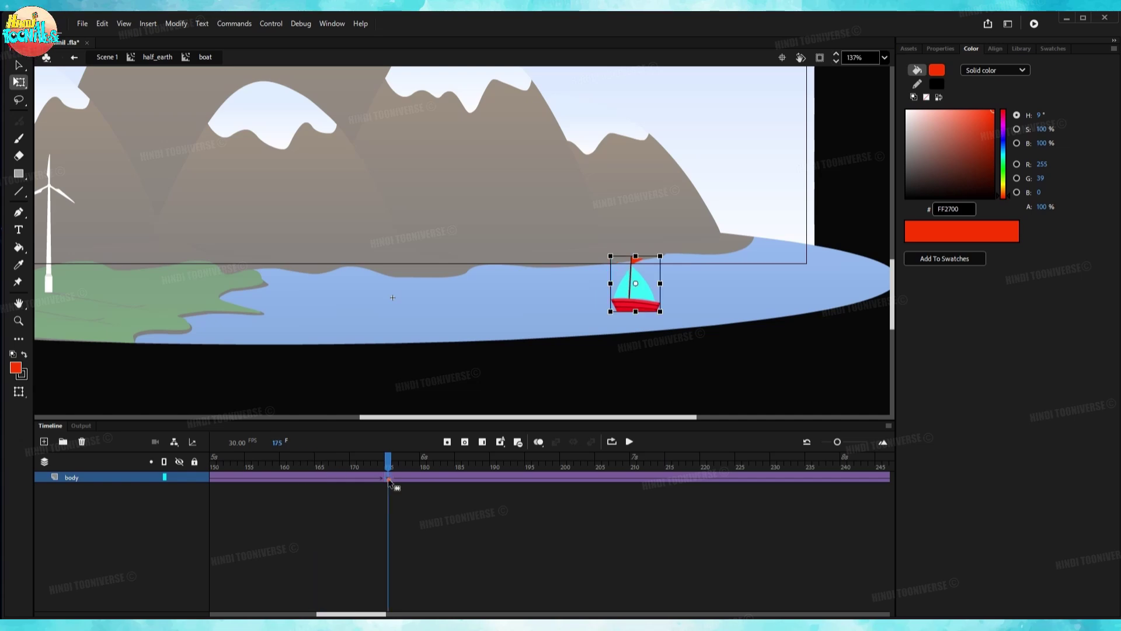
left_click(940, 48)
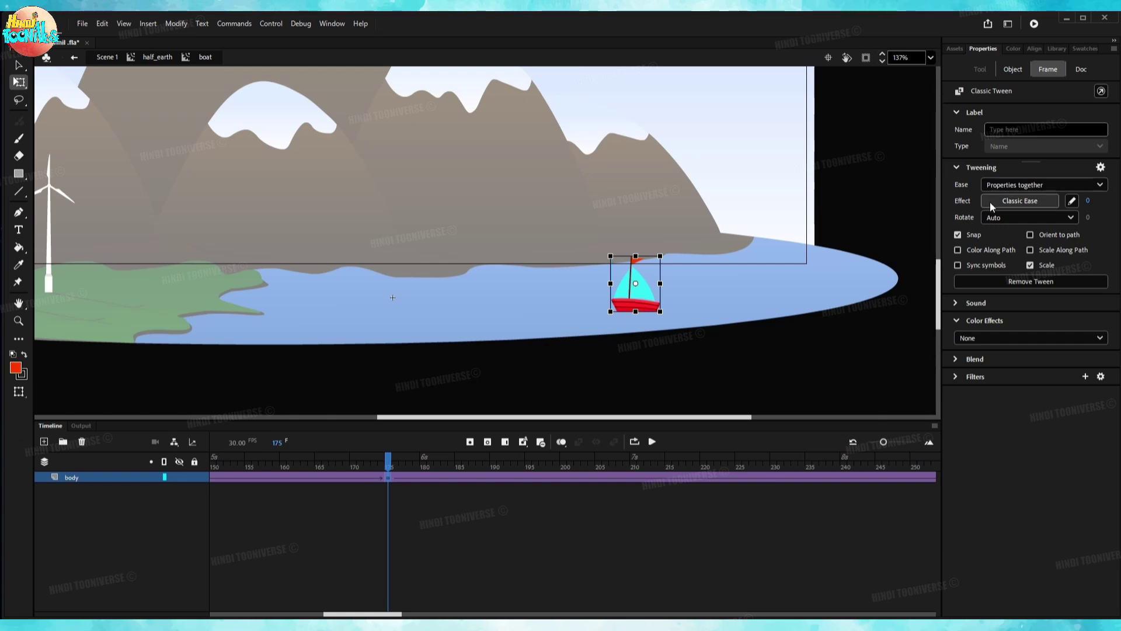
left_click(1028, 203)
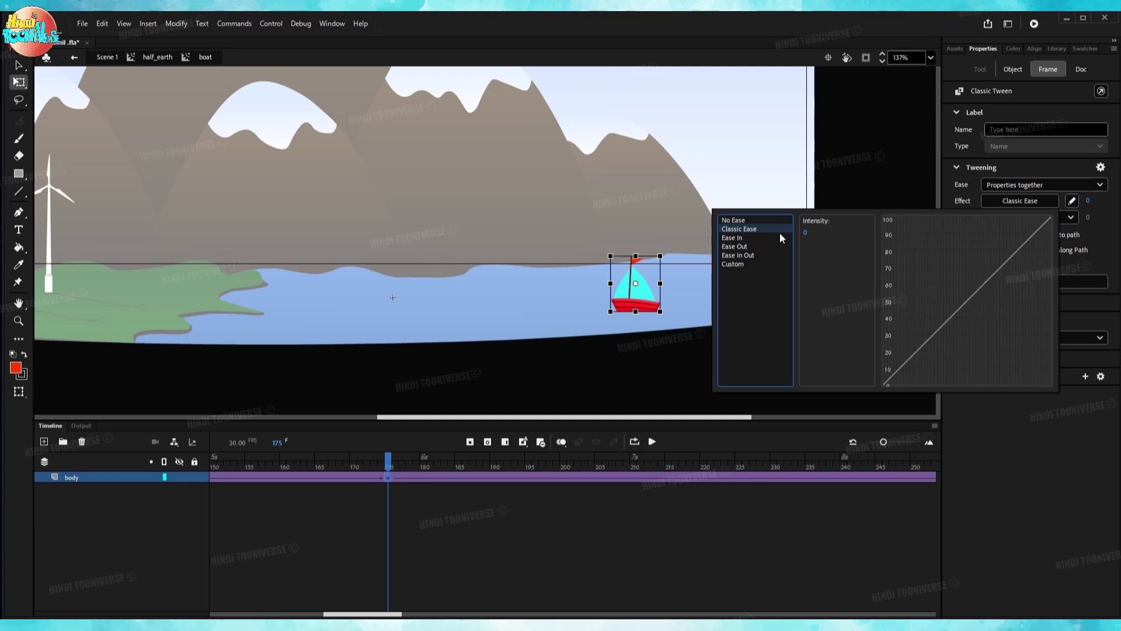
left_click(739, 255)
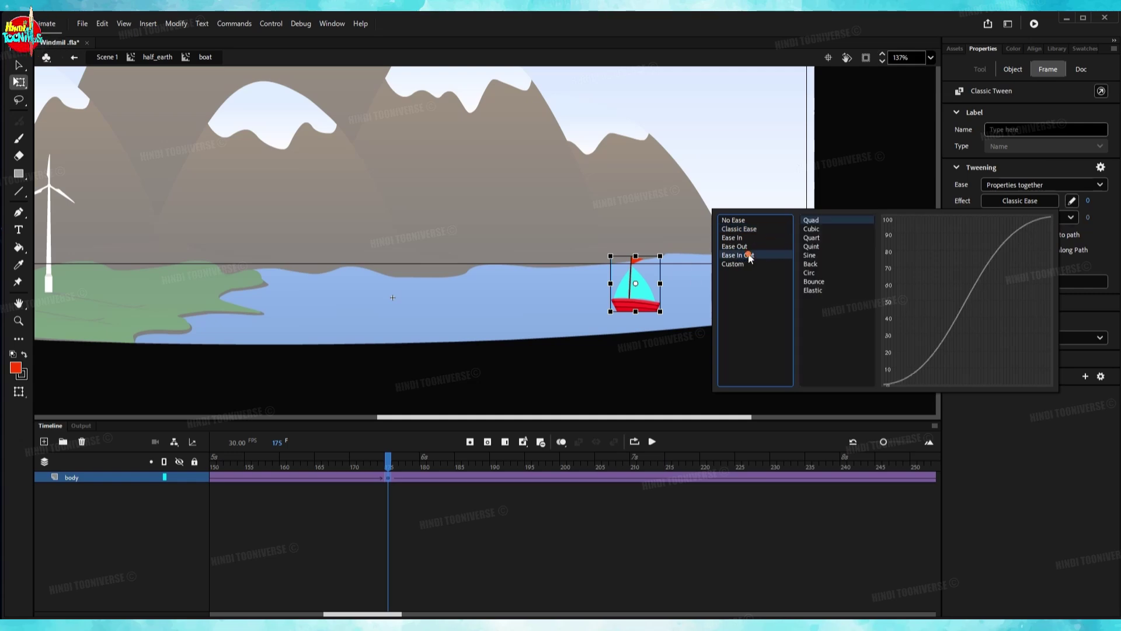
double_click(813, 224)
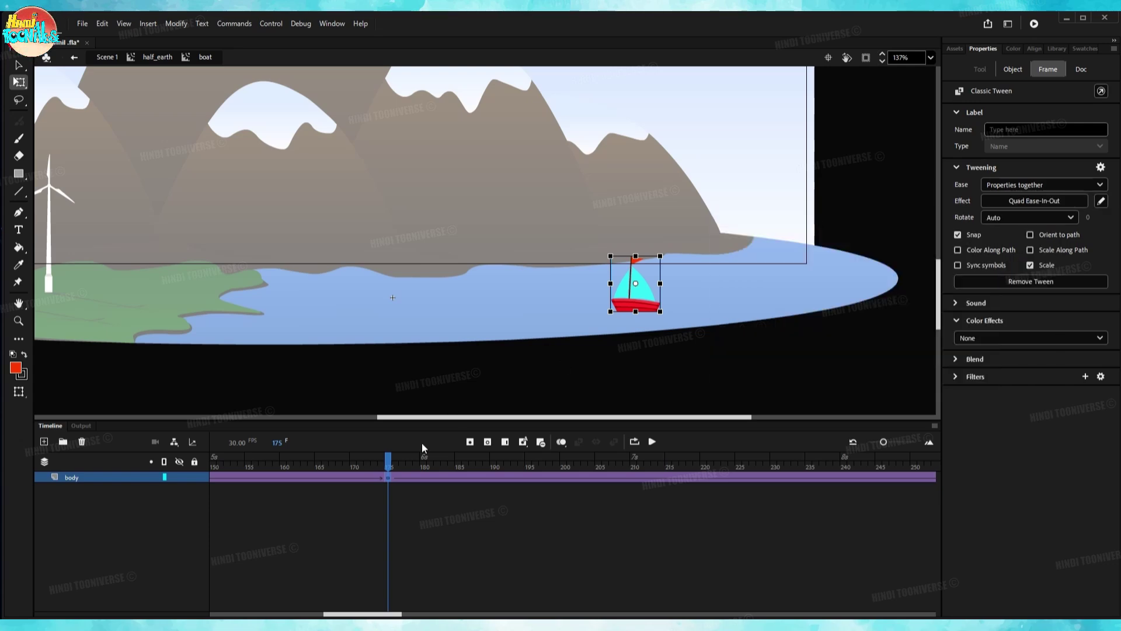
Play the boat animation from frame 1 to check the easing of the return trip.
left_click_drag(388, 462, 213, 465)
left_click(653, 445)
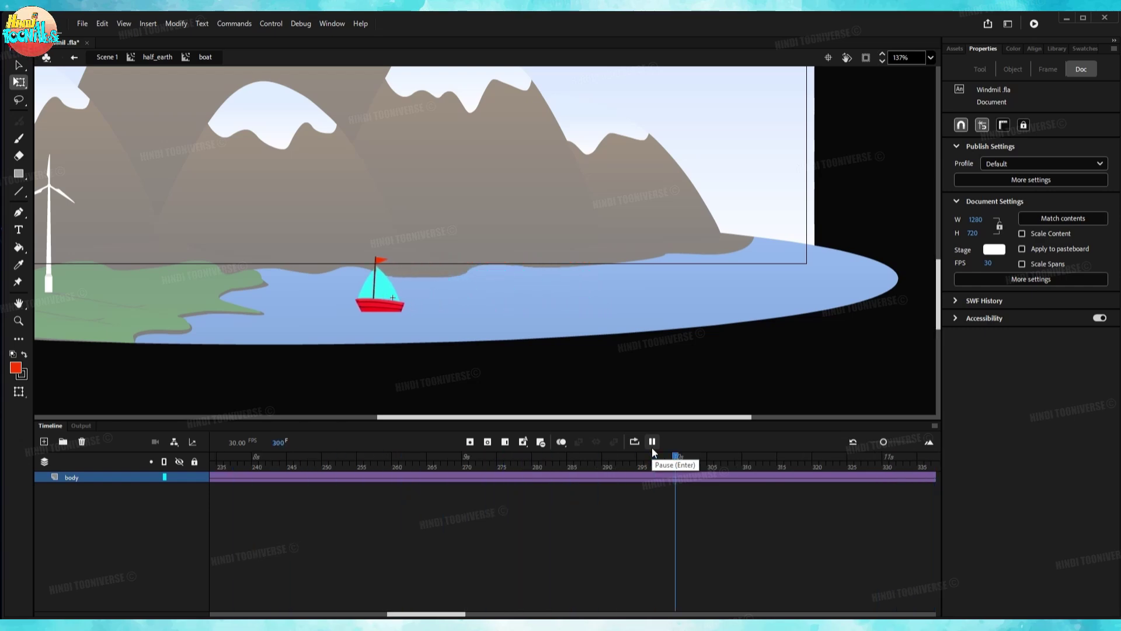
left_click(652, 441)
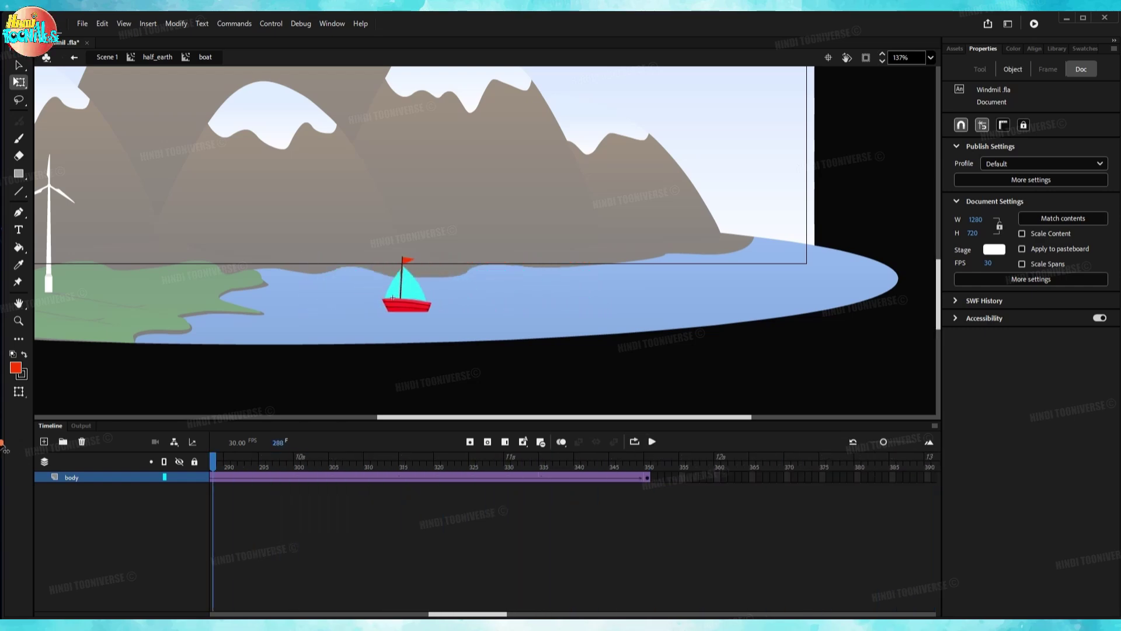
Apply the Quad Ease-In-Out effect to the boat's first classic tween, starting at frame 1, and preview the motion.
left_click(213, 476)
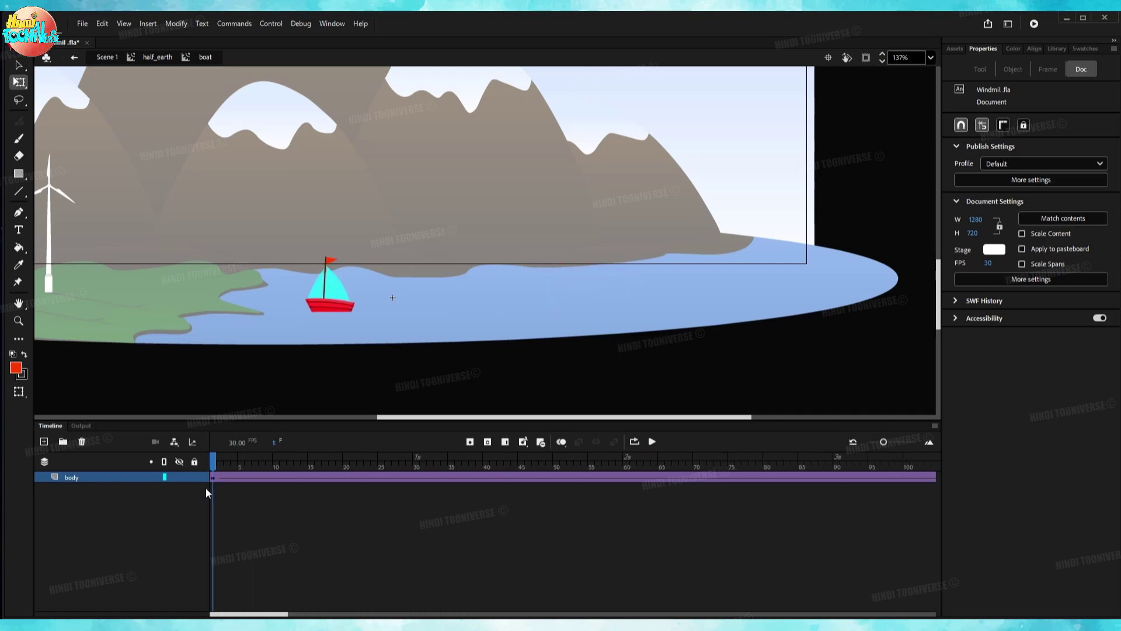
left_click(1020, 200)
left_click(738, 256)
left_click(652, 442)
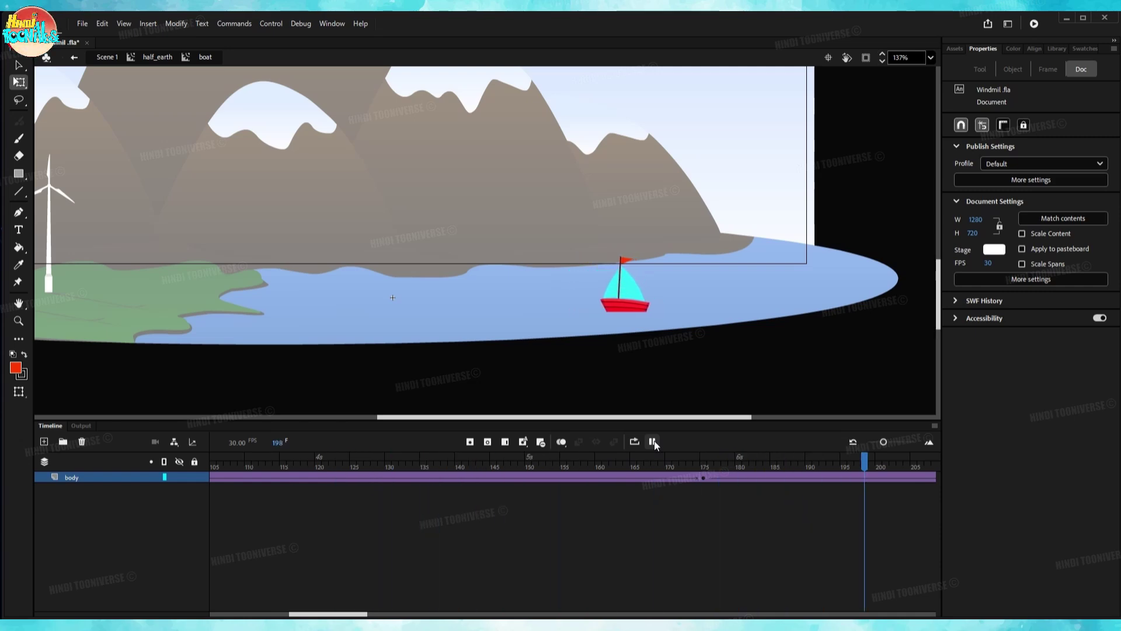
left_click(652, 441)
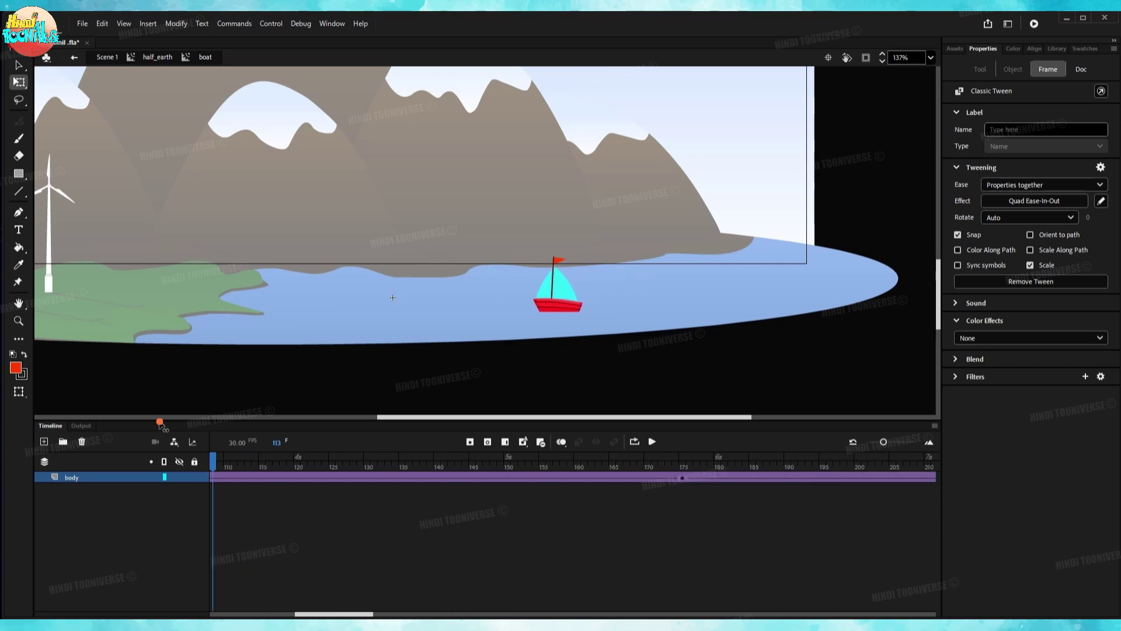
Return to the half_earth symbol and move the boat instance's transformation point to the centre of the boat.
left_click(300, 153)
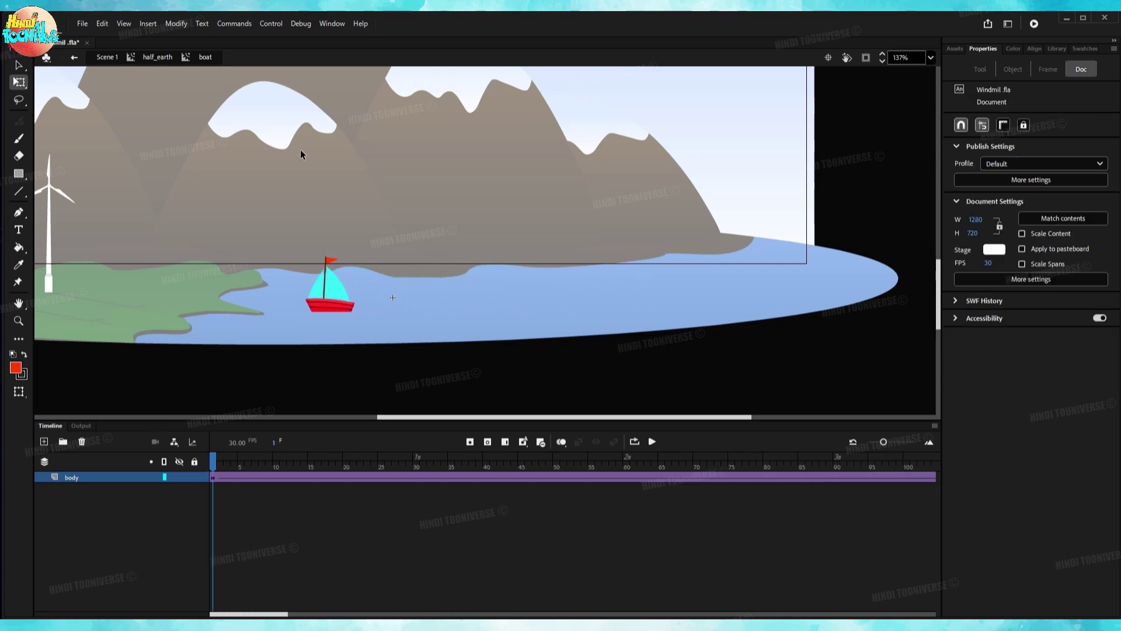
left_click(168, 61)
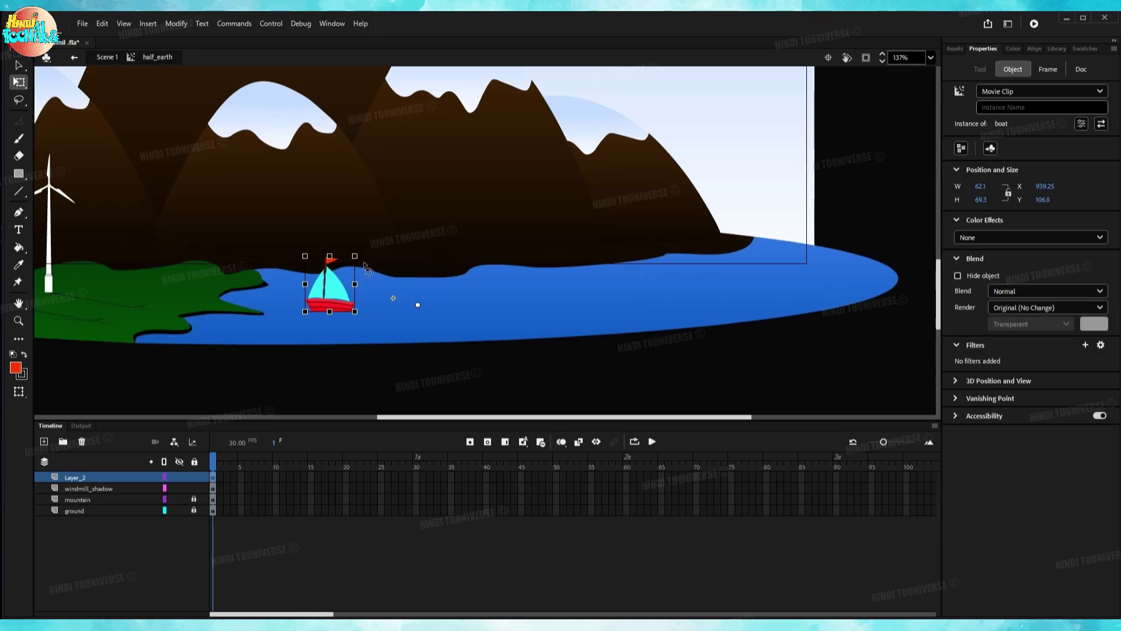
left_click_drag(418, 306, 330, 284)
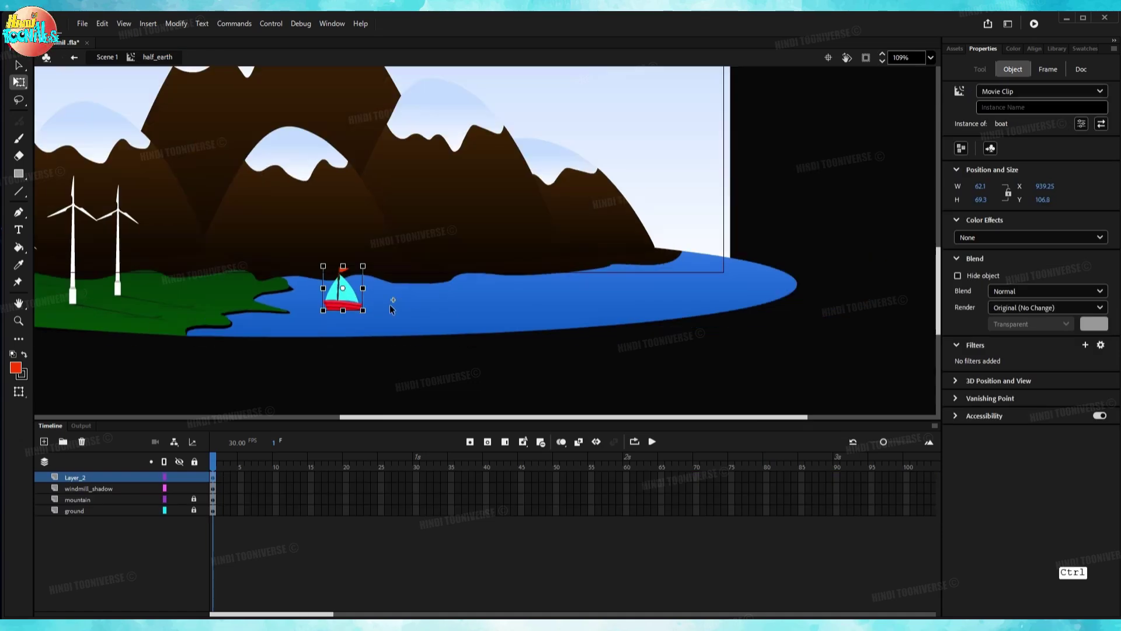
Try shifting the boat instance sideways across the water and undo the move.
scroll(390, 304, "down", 1)
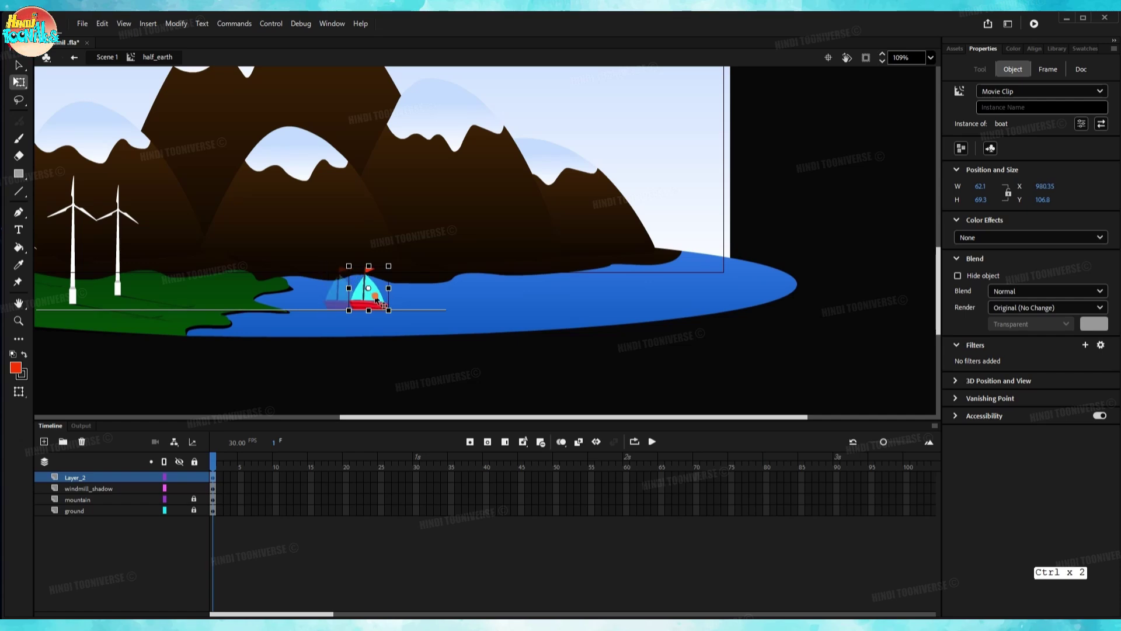
key("ctrl+shift+z")
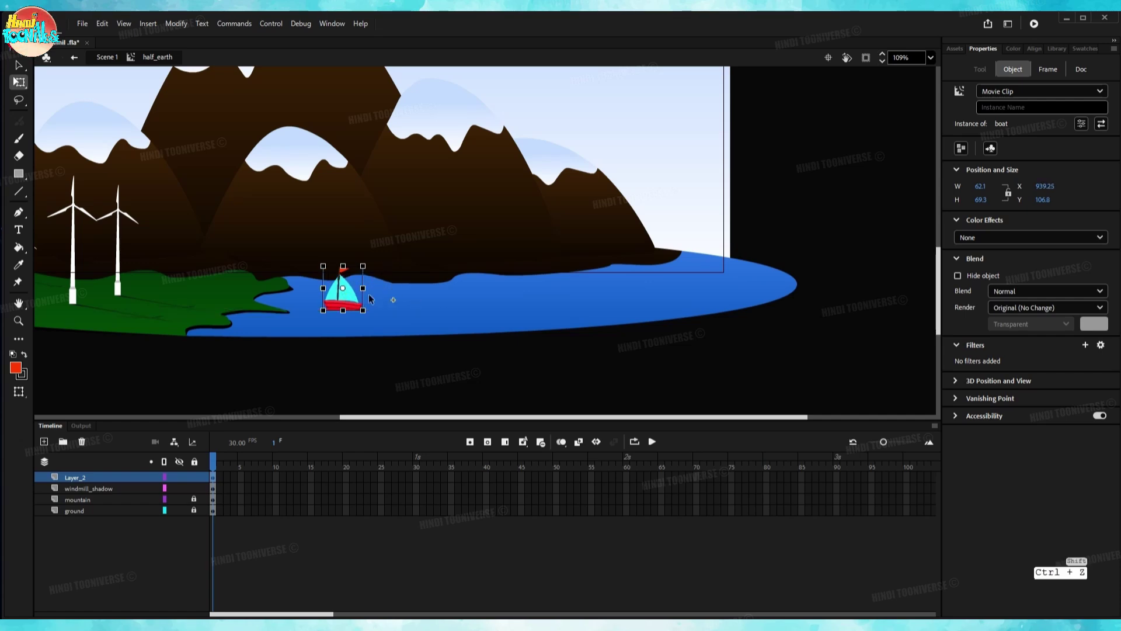
Convert the selected boat instance into a Movie Clip symbol named "boats anim".
scroll(356, 299, "up", 1)
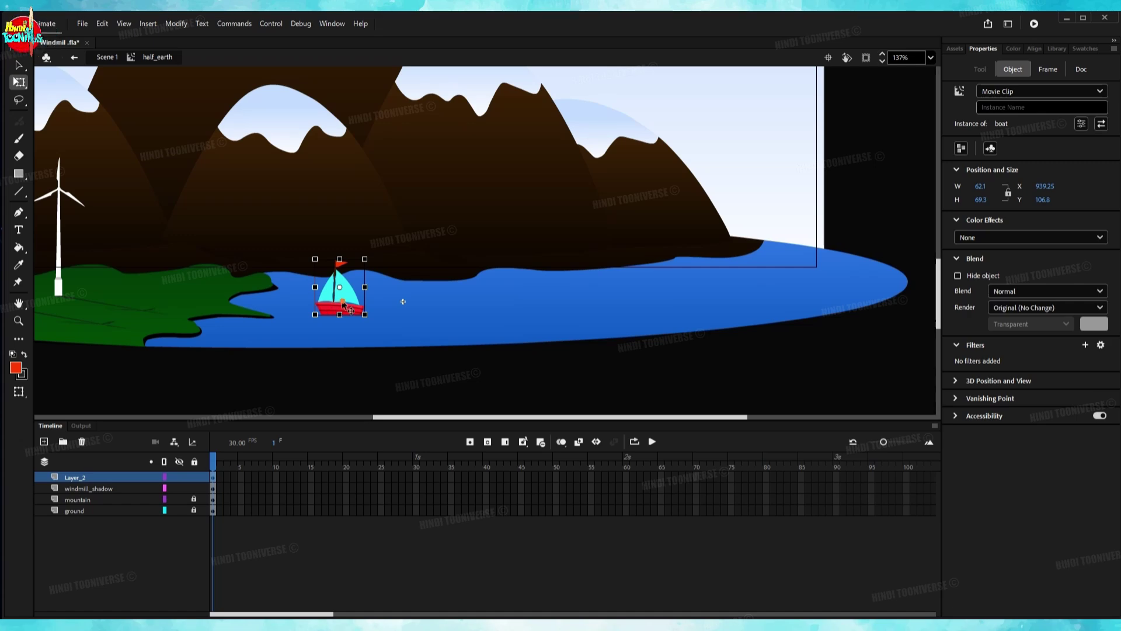
key("F8")
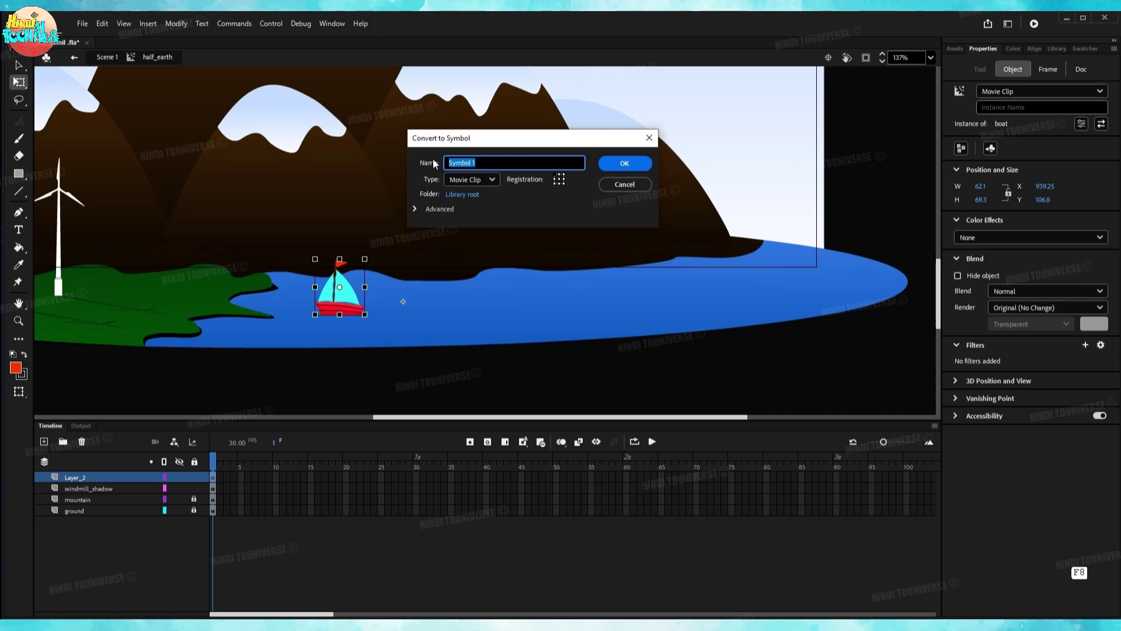
type("boats anim")
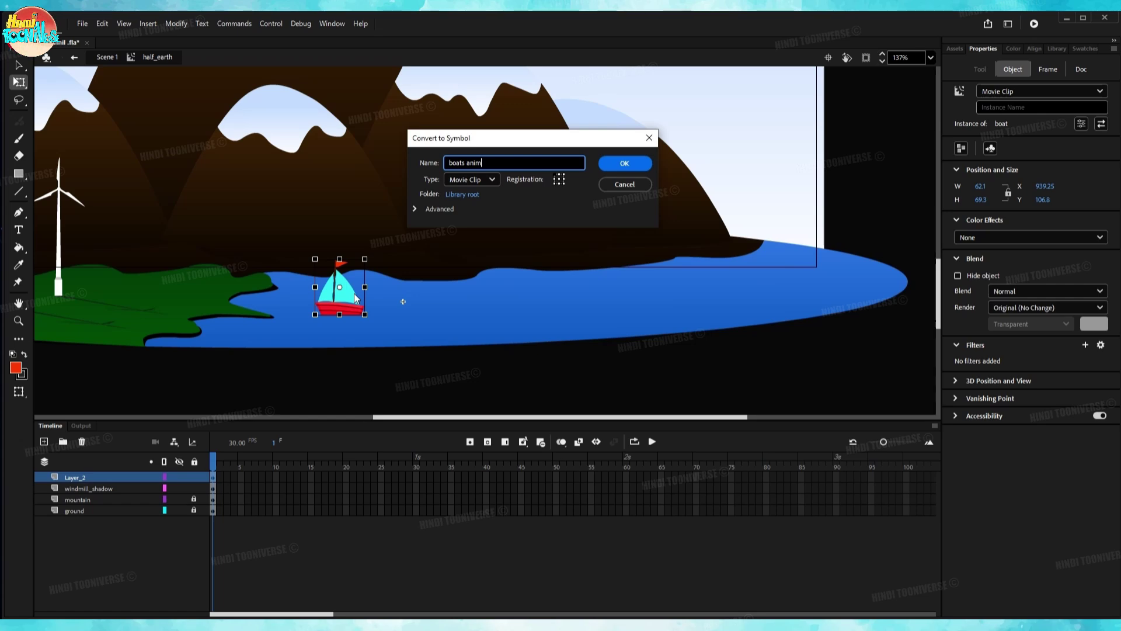
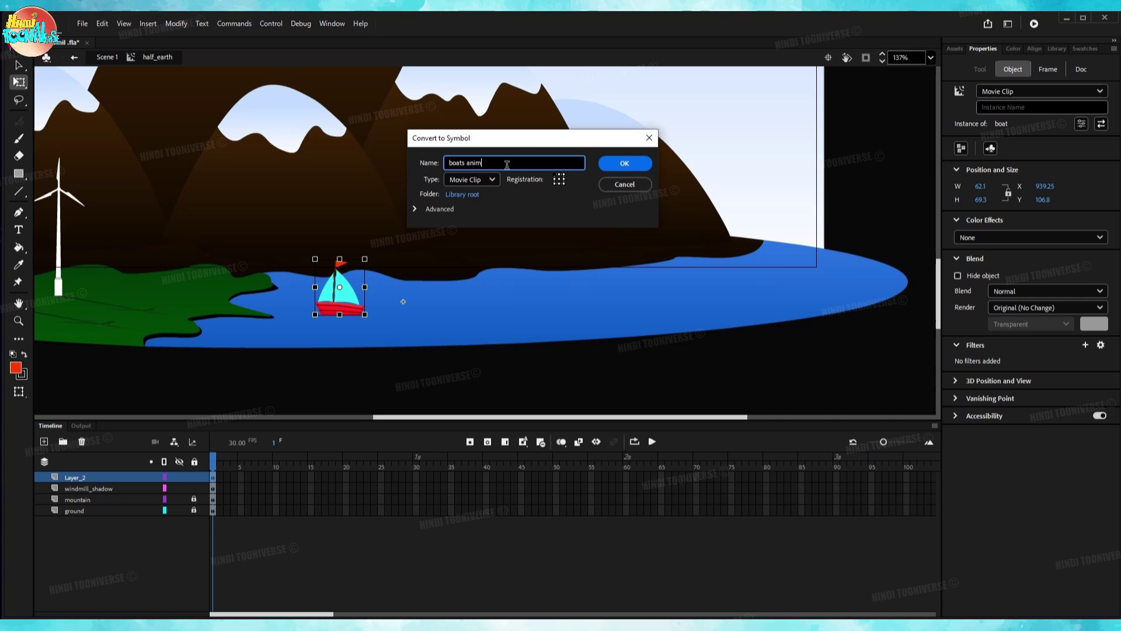
left_click(623, 163)
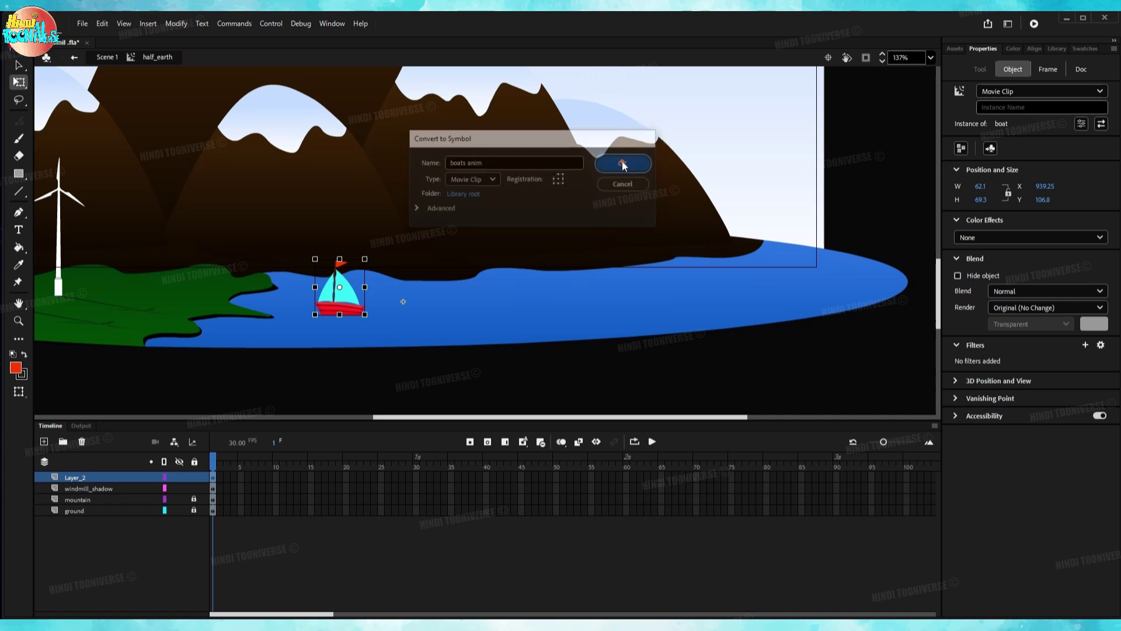
Open the boats anim symbol for editing and select frame 350 on Layer_1.
double_click(350, 304)
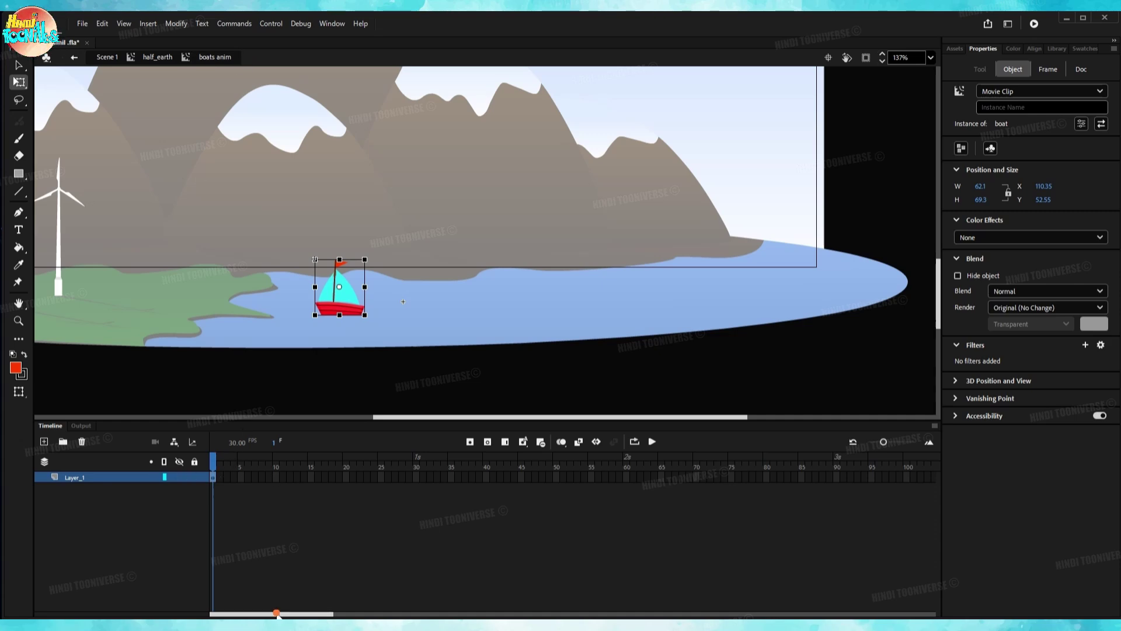
left_click_drag(276, 614, 659, 616)
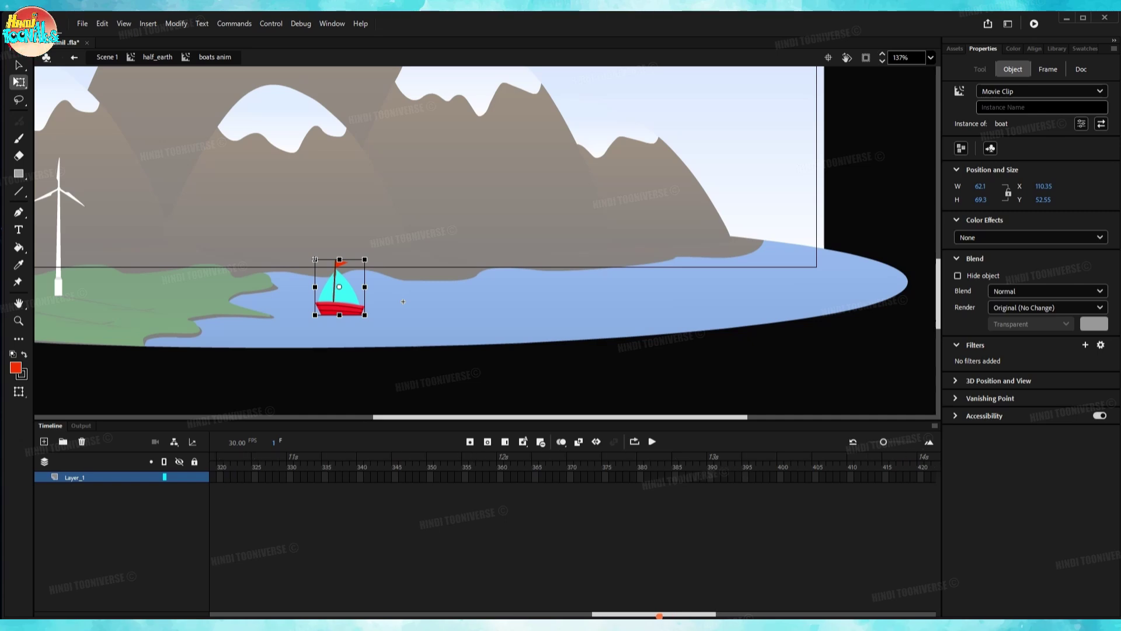
left_click(434, 479)
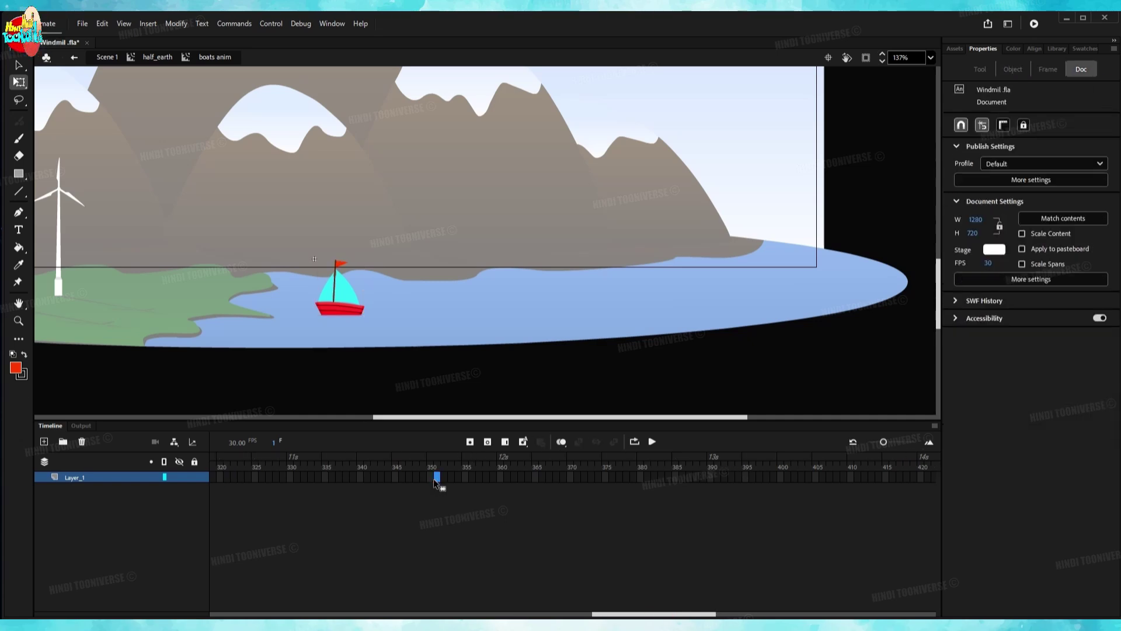
left_click(430, 478)
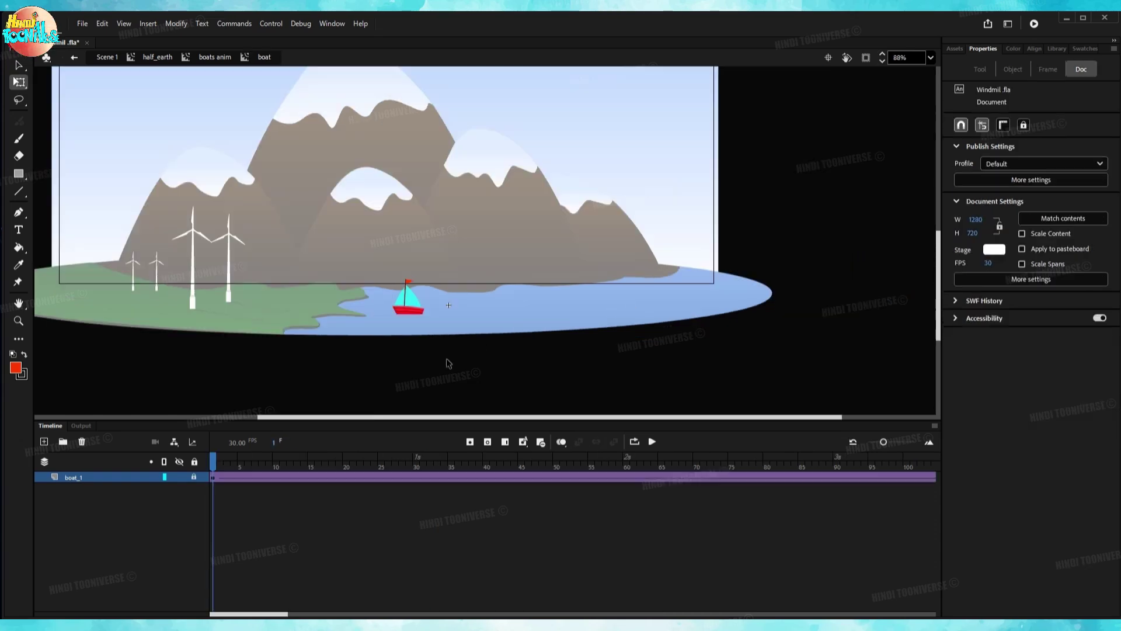
Duplicate the boat_1 layer in the boat symbol and place the copy below the original.
left_click_drag(215, 458, 177, 472)
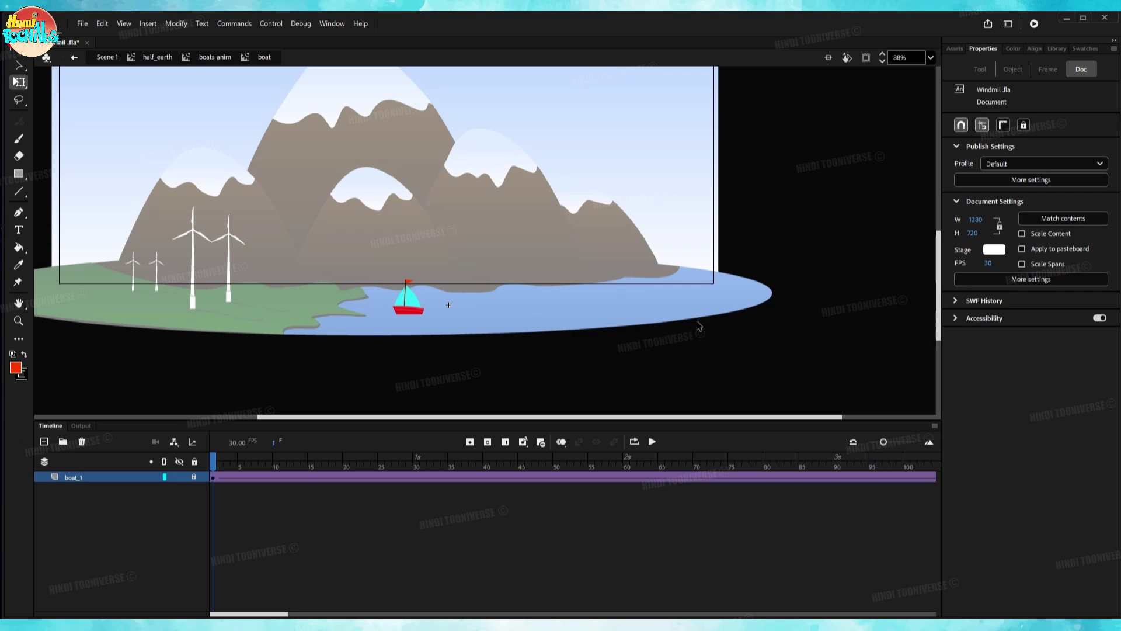
right_click(96, 478)
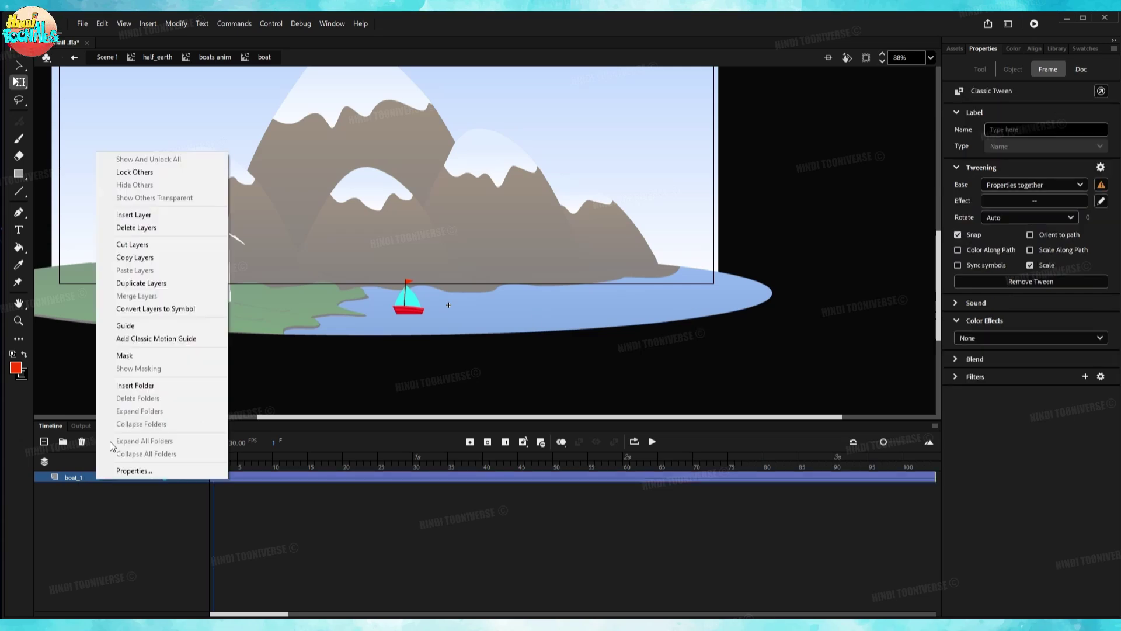
left_click(152, 282)
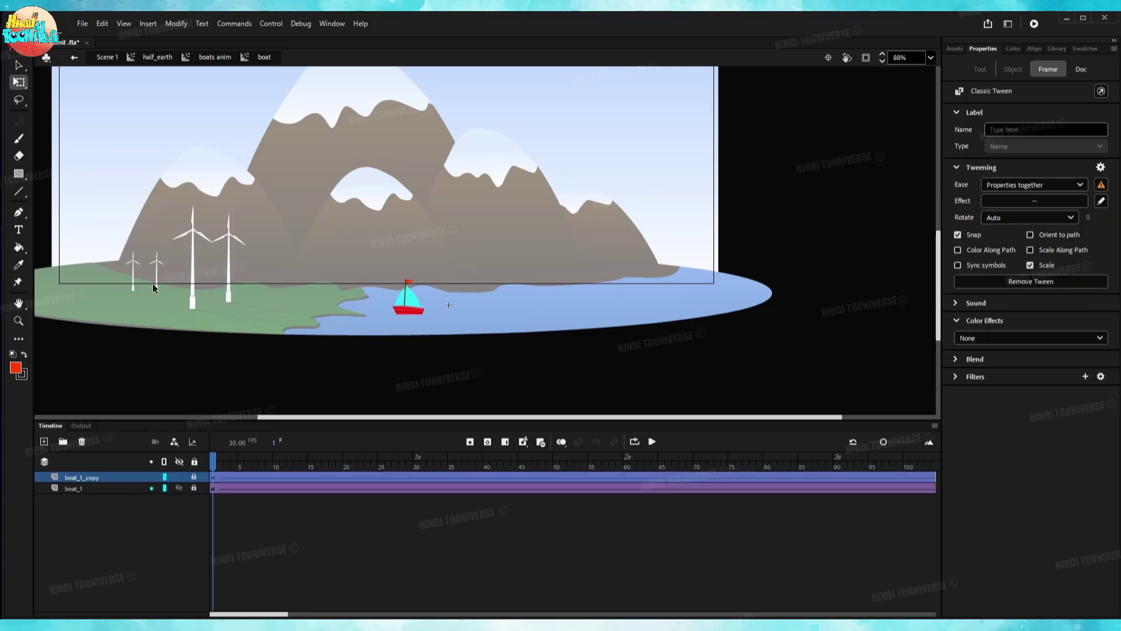
left_click_drag(88, 480, 90, 500)
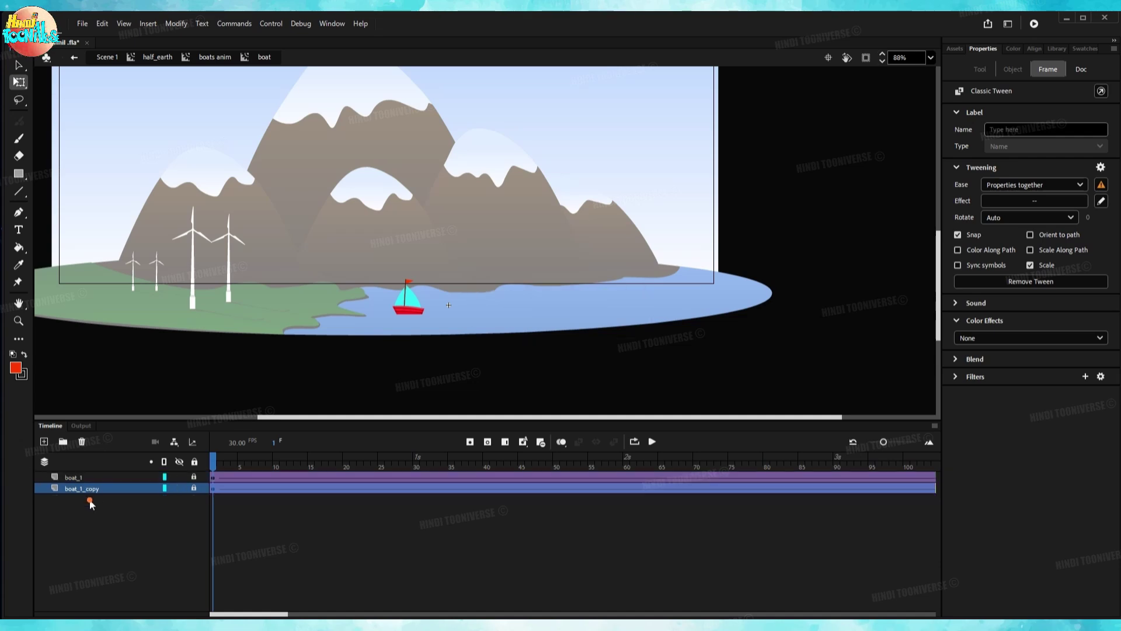
Rename the duplicated layer boat_2.
double_click(103, 488)
key("BackSpace")
key("BackSpace")
key("BackSpace")
key("BackSpace")
key("BackSpace")
key("BackSpace")
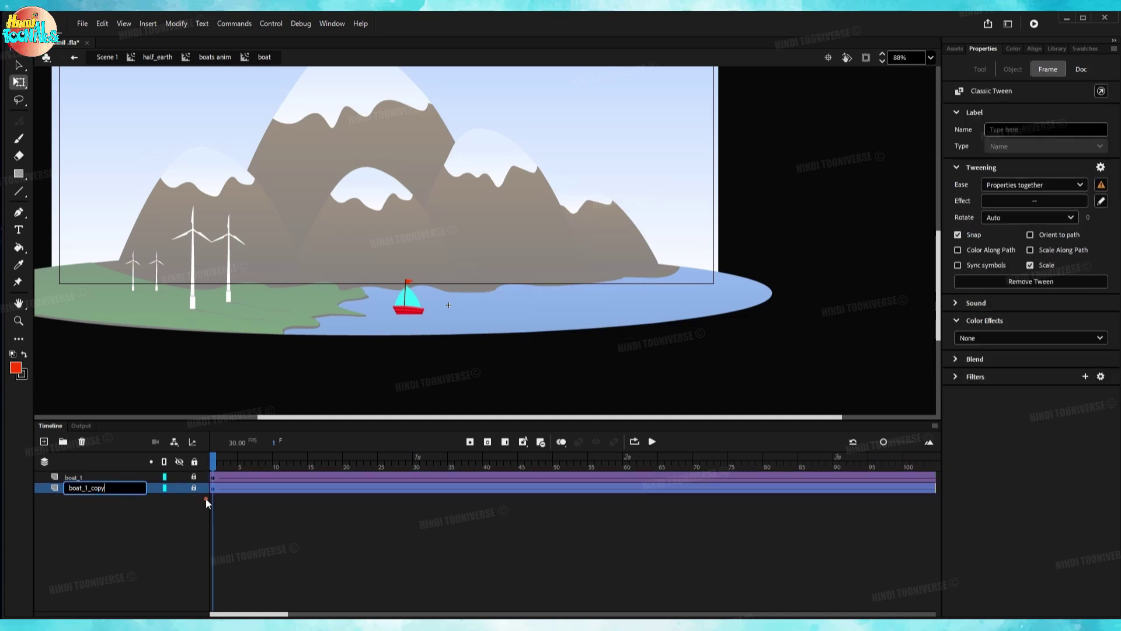
type("2")
key("Return")
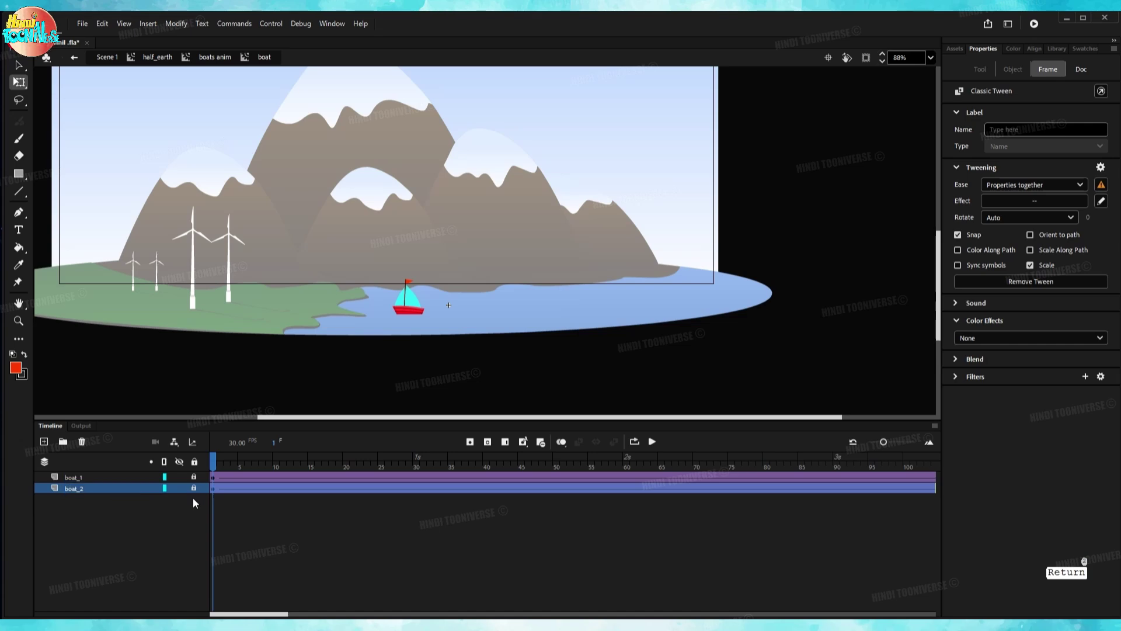
Unlock the boat_2 layer and select its boat in frame 1.
left_click(193, 499)
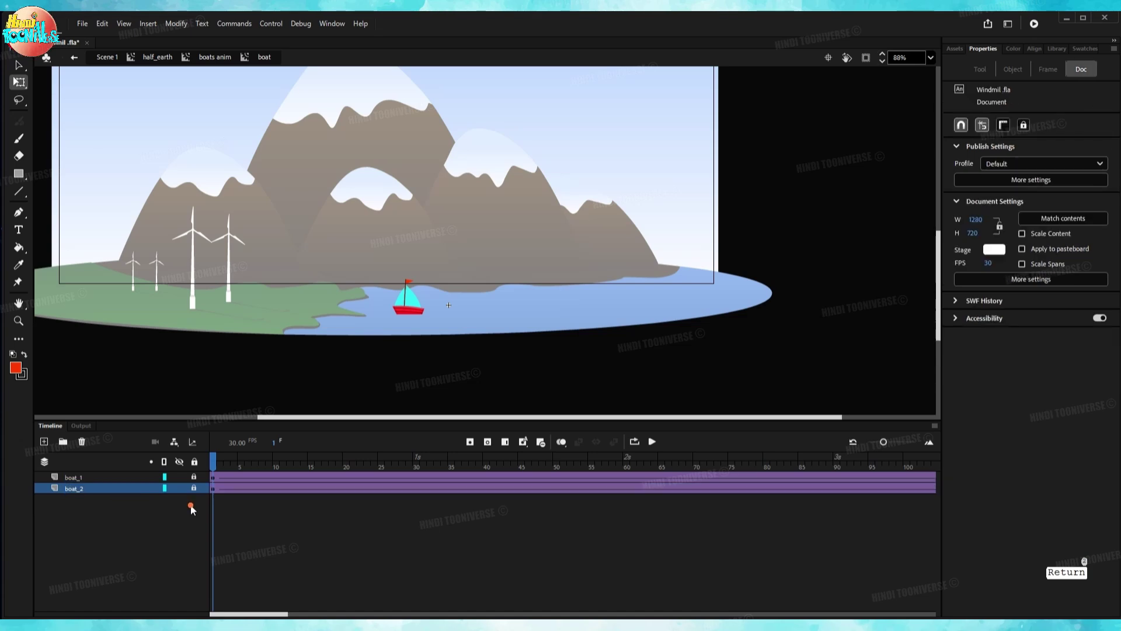
left_click(110, 488)
left_click(106, 518)
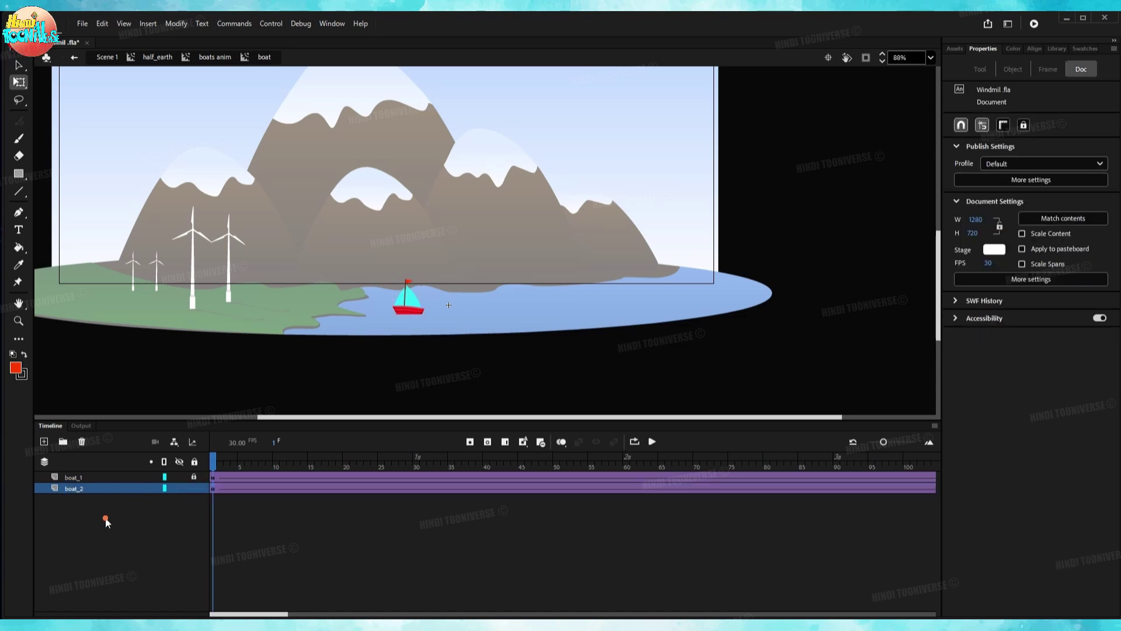
left_click(106, 488)
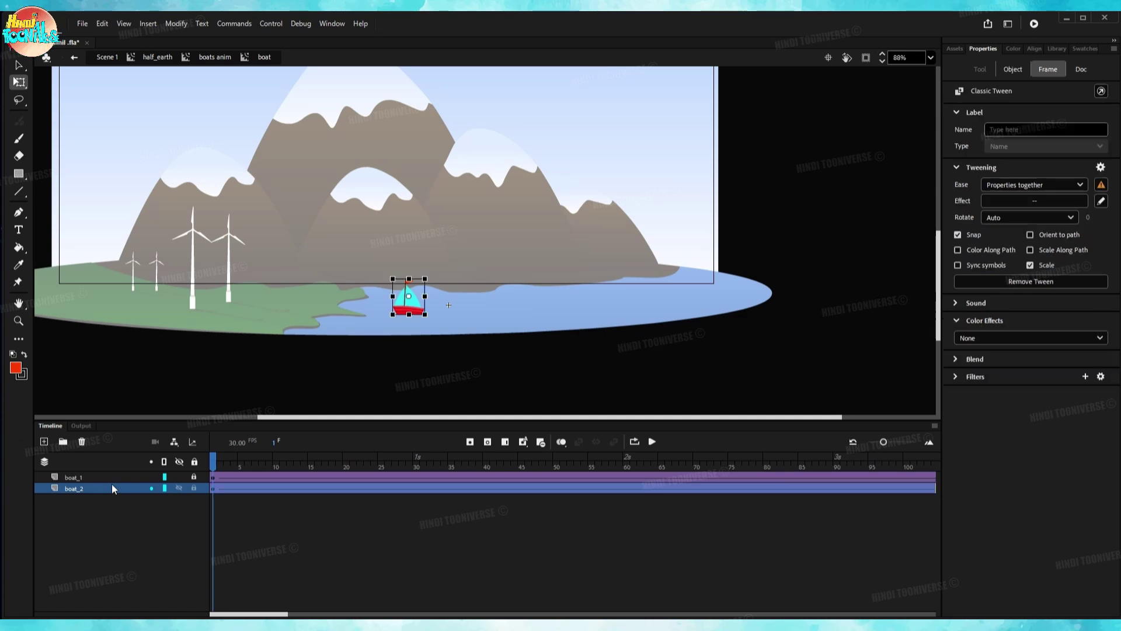
Try moving the boat_2 boat lower in frame 1 only, scrub through the motion, and undo the move.
left_click_drag(403, 312, 409, 333)
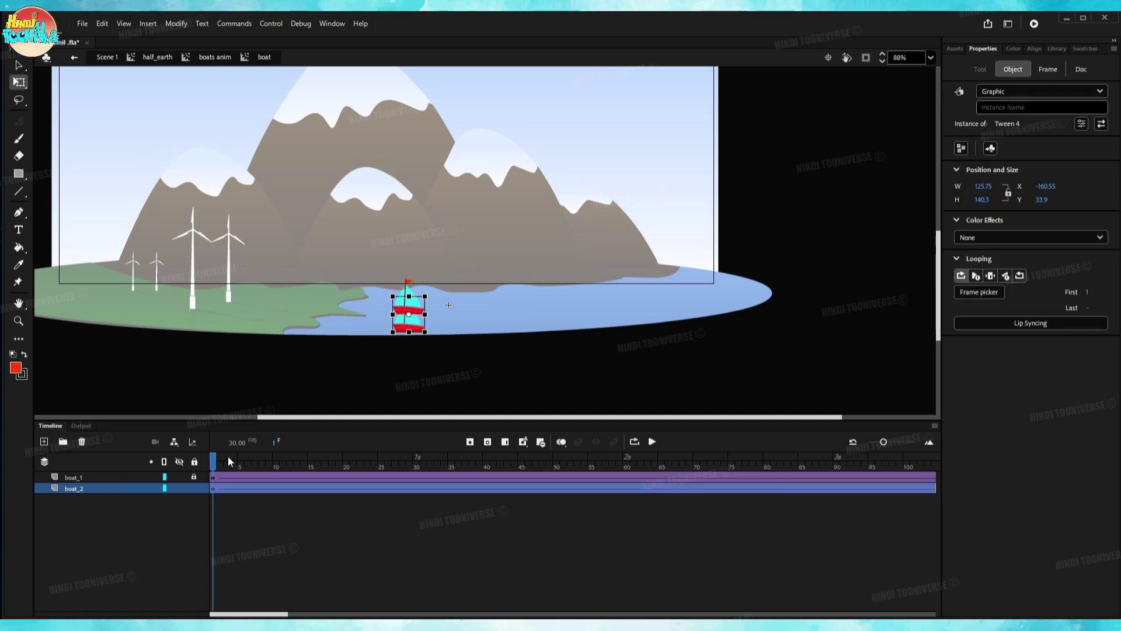
left_click_drag(213, 461, 566, 461)
left_click_drag(826, 474, 41, 494)
left_click(80, 497)
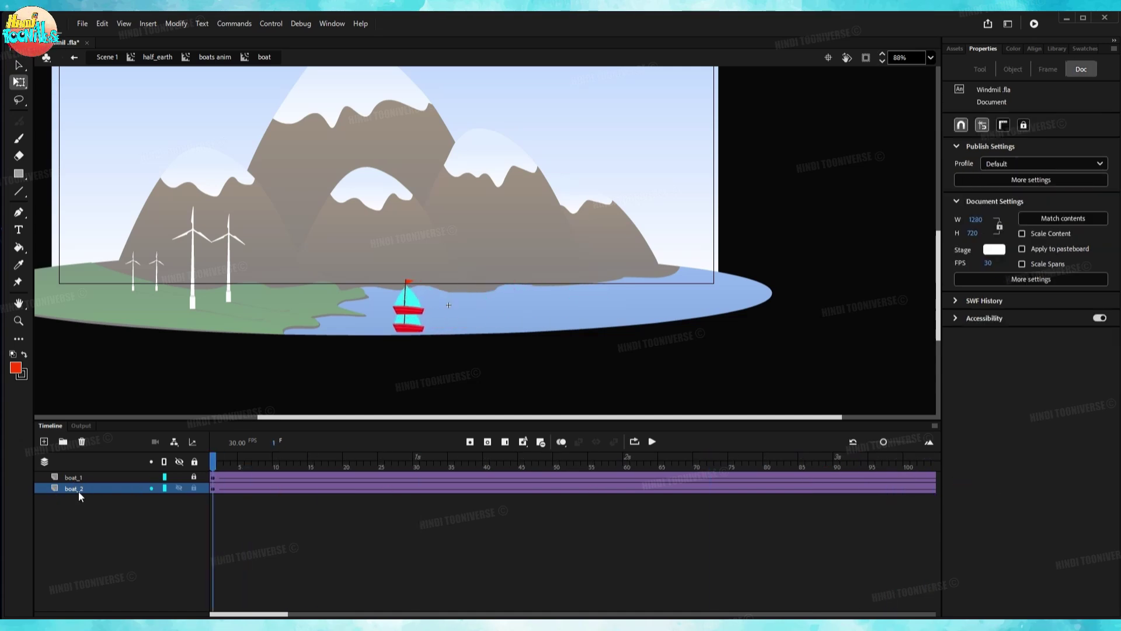
left_click(211, 489)
key("ctrl+z")
key("ctrl+z")
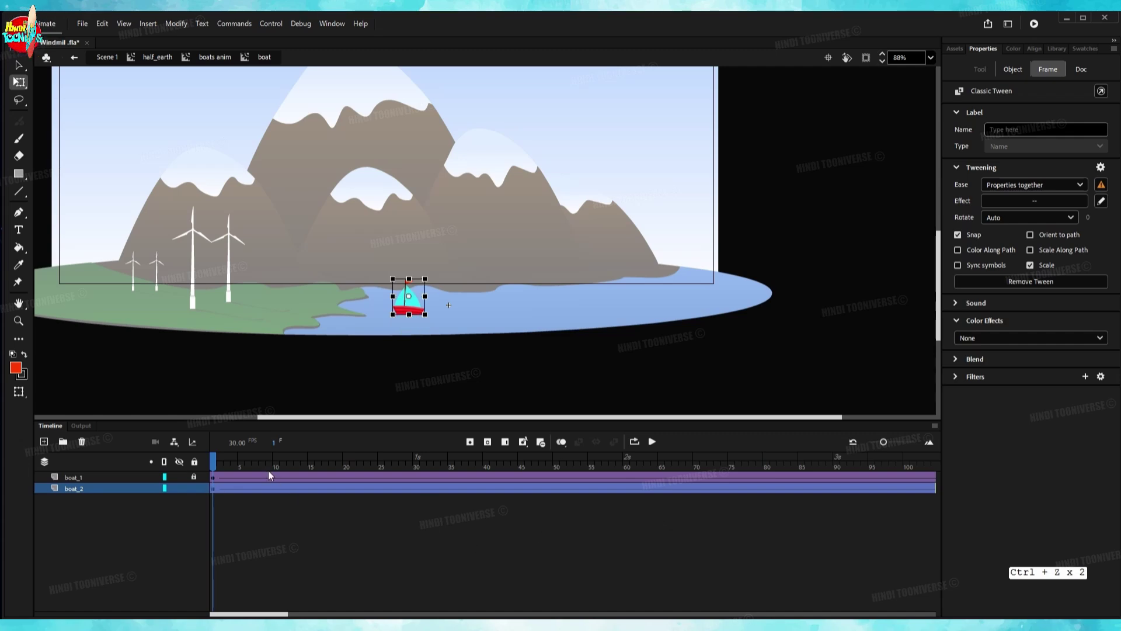
Turn on Edit Multiple Frames for the boat symbol's timeline.
mouse_move(213, 465)
left_mouse_down()
mouse_move(294, 466)
mouse_move(213, 466)
left_mouse_up()
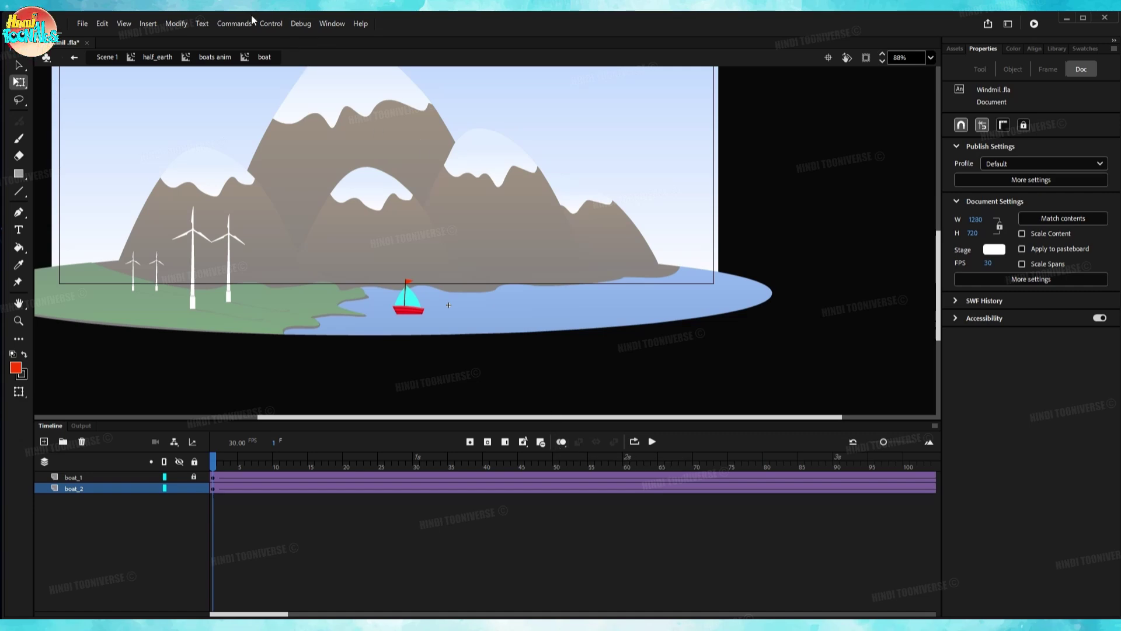
left_click(269, 23)
mouse_move(308, 214)
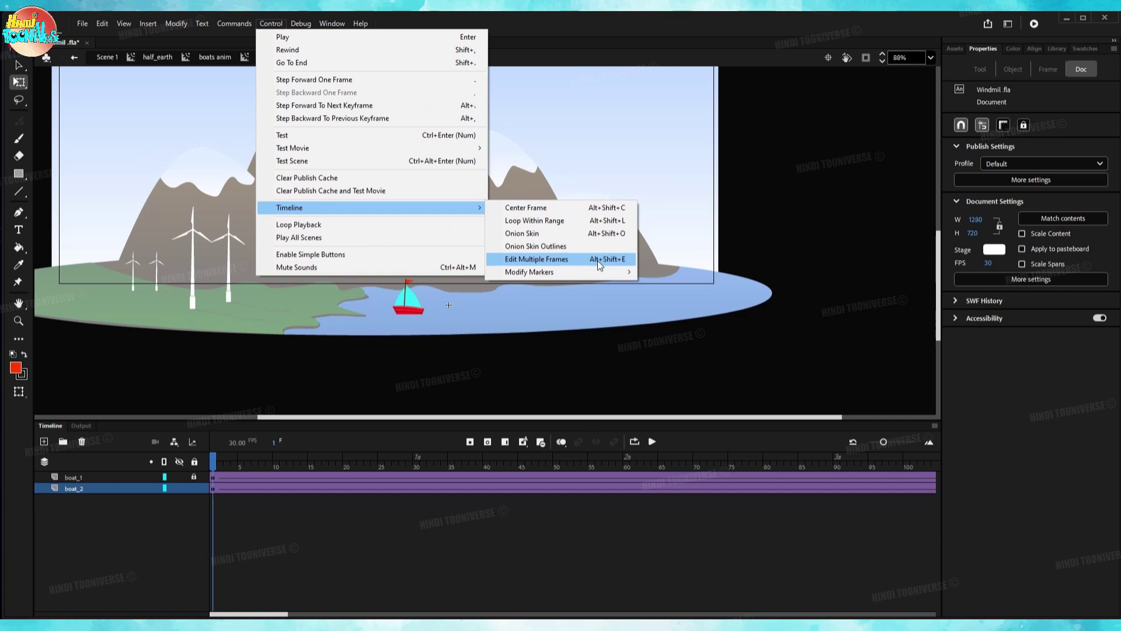
left_click(634, 263)
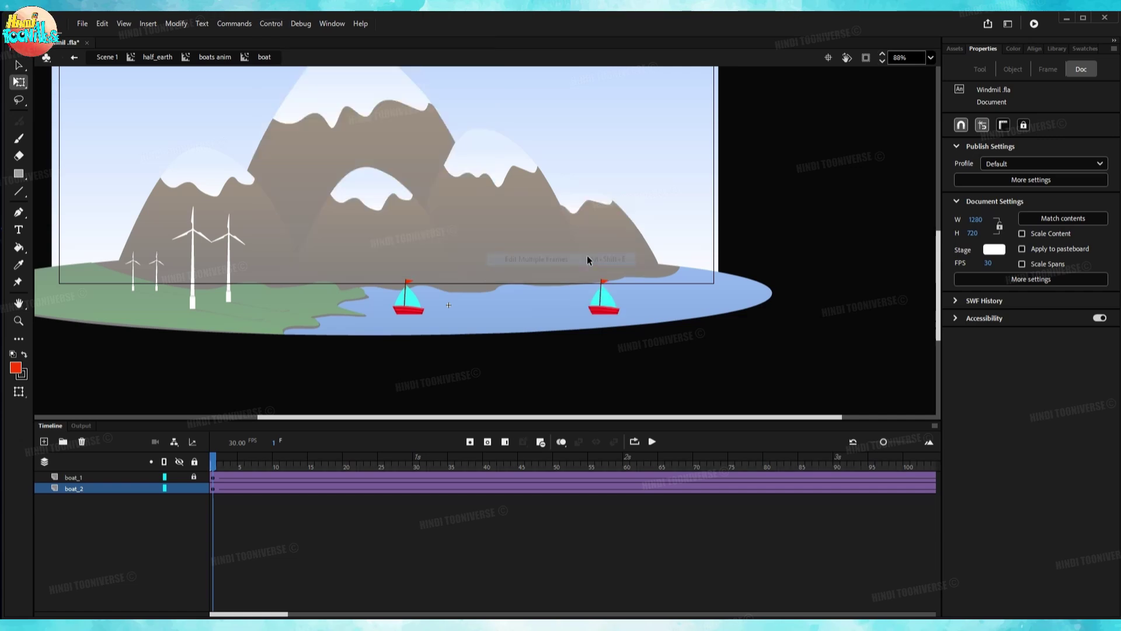
mouse_move(214, 465)
left_mouse_down()
mouse_move(337, 466)
mouse_move(213, 466)
left_mouse_up()
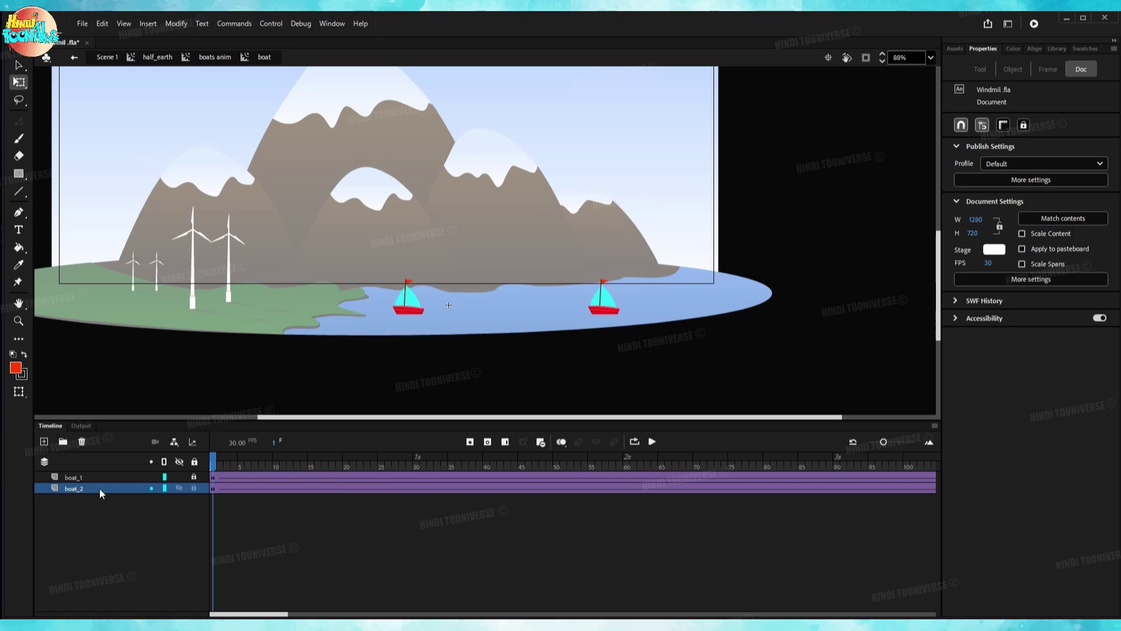
Select the boat_2 keyframes at frames 1, 175 and 350 together.
left_click(214, 488)
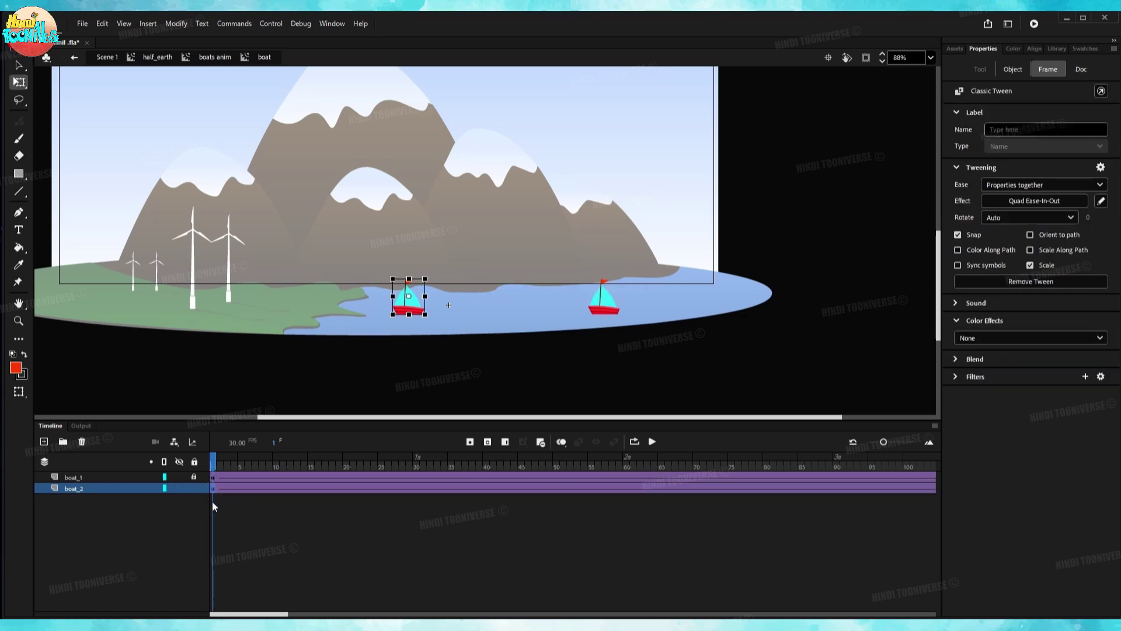
left_click_drag(249, 614, 352, 613)
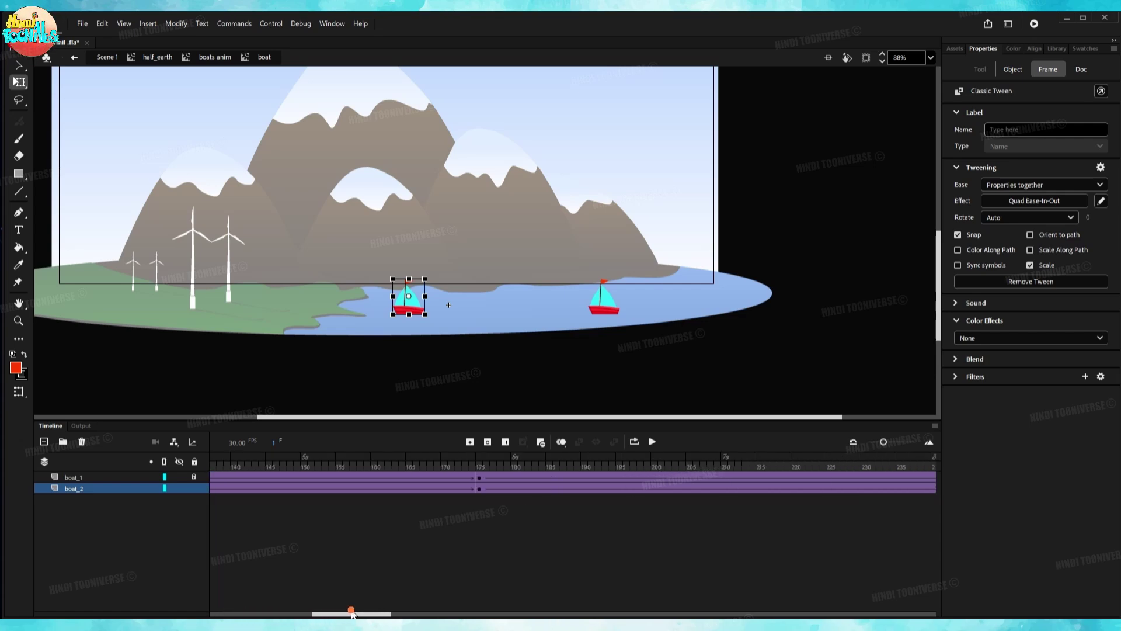
left_click(480, 490)
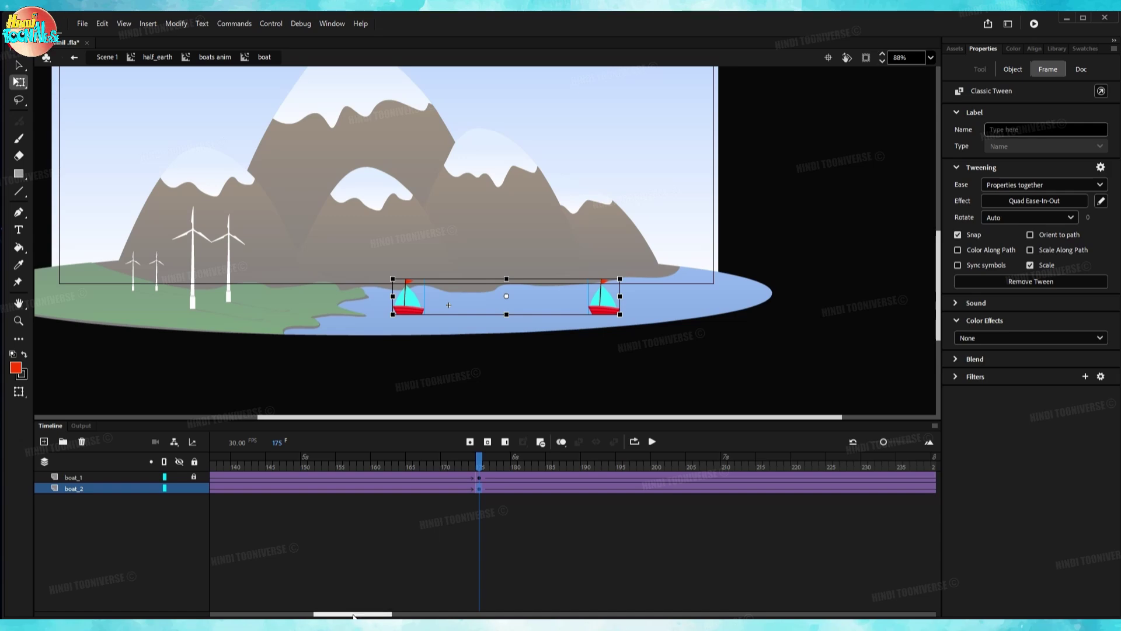
left_click_drag(357, 615, 485, 614)
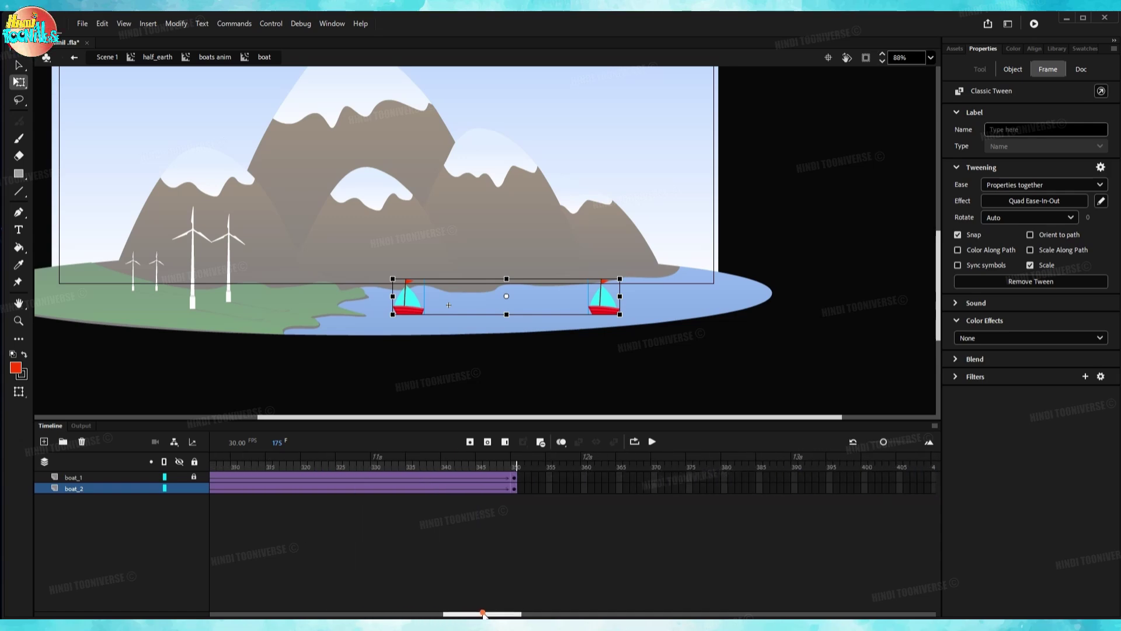
left_click(513, 490)
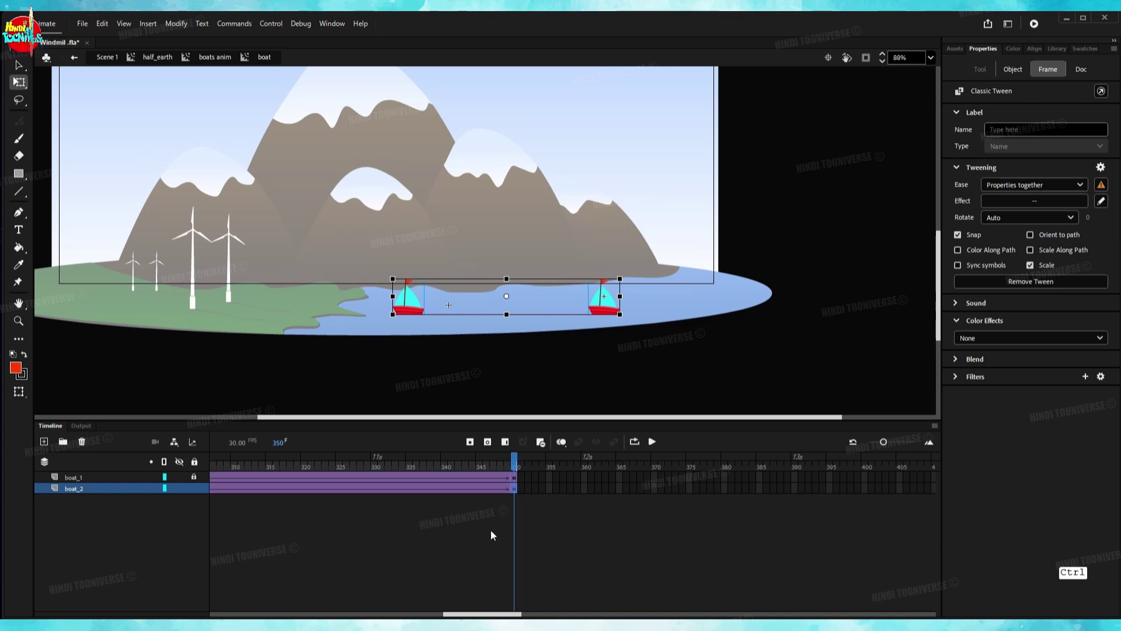
Move the boat_2 boats of all selected keyframes together to the right and slightly up, farther back on the water.
key("Up")
key("Up")
key("Up")
key("Up")
key("Up")
key("Up")
key("Up")
key("Up")
key("Up")
key("Up")
key("Up")
key("Up")
key("Up")
key("Up")
key("Up")
key("Up")
key("Up")
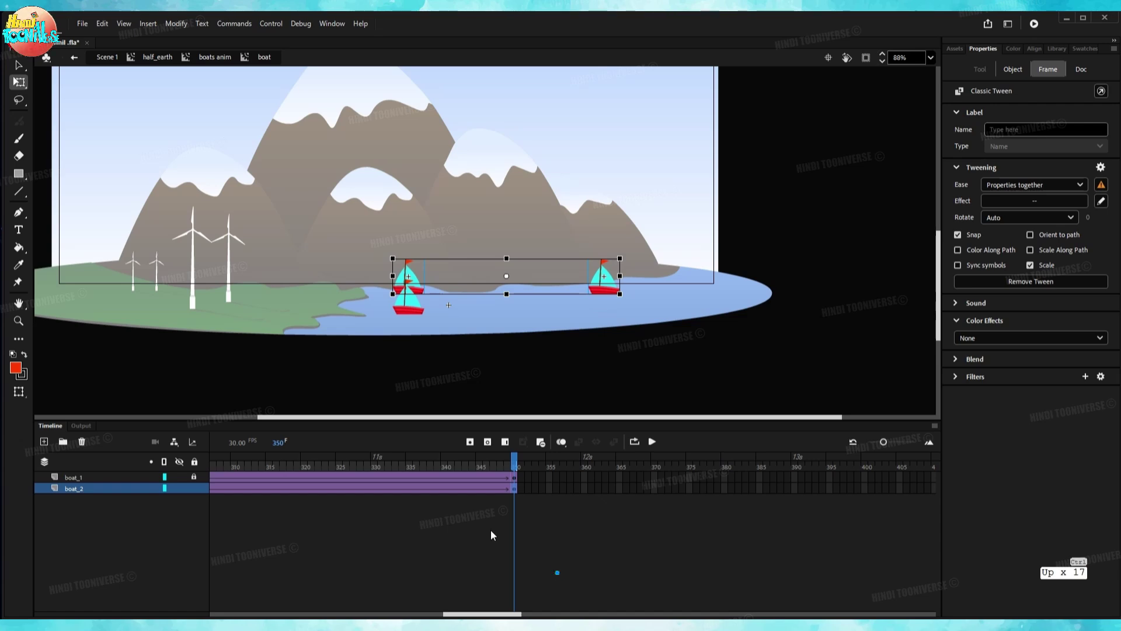
key("Right")
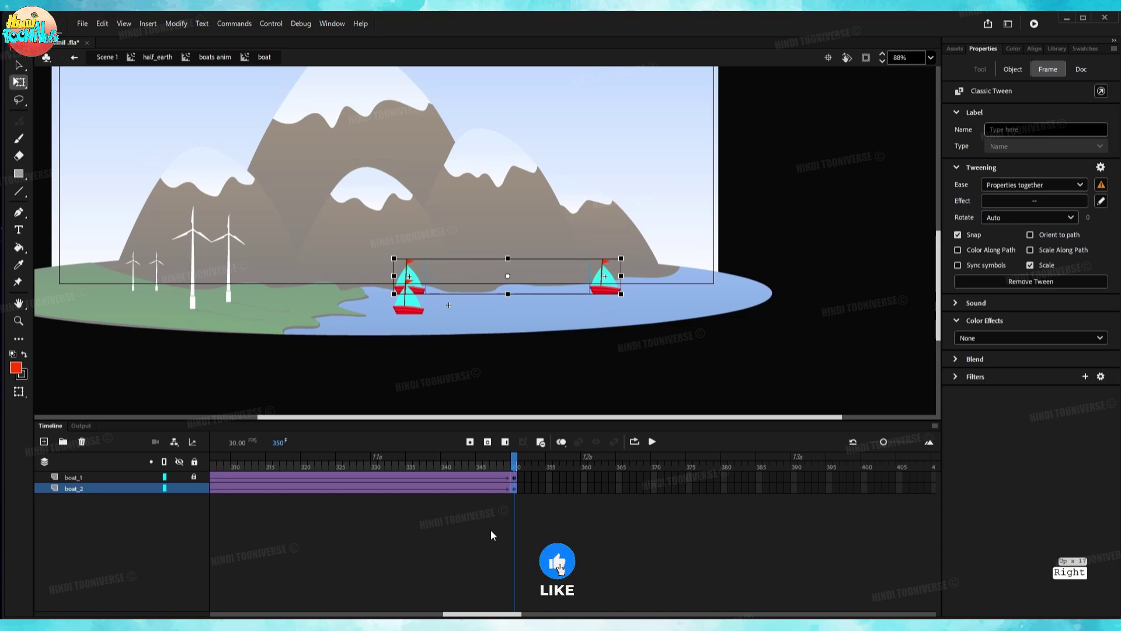
key("Right")
key("Right")
key("Right")
key("Right")
key("Right")
key("Right")
key("Right")
key("Right")
key("Right")
key("Right")
key("Right")
key("Right")
key("Right")
key("Right")
key("Right")
key("Right")
key("Right")
key("Right")
key("Right")
key("Right")
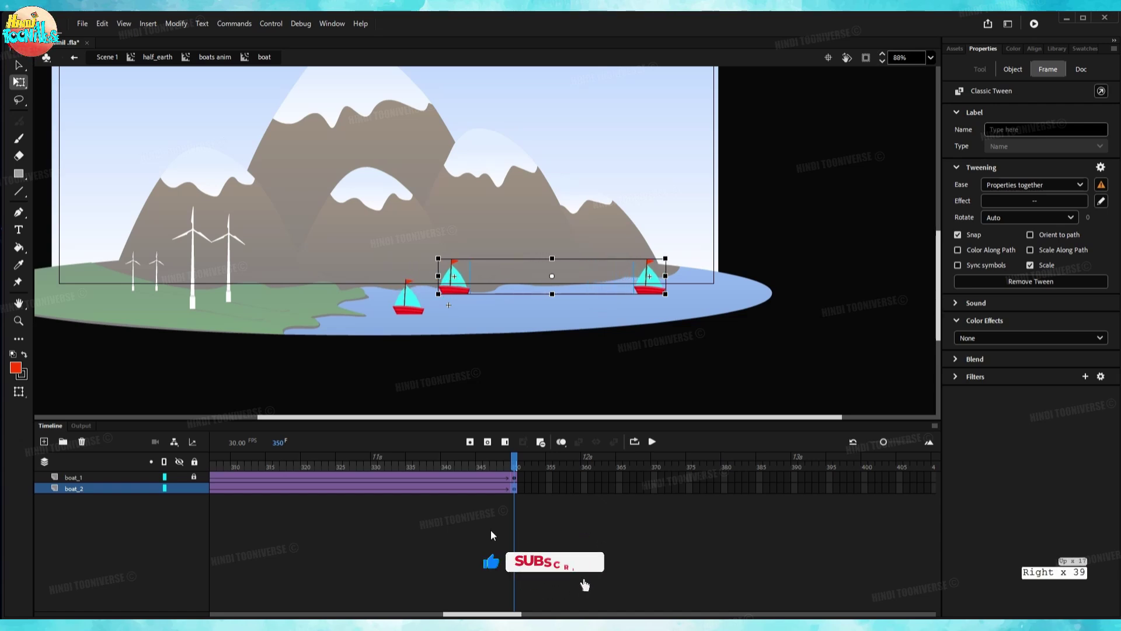
key("Down")
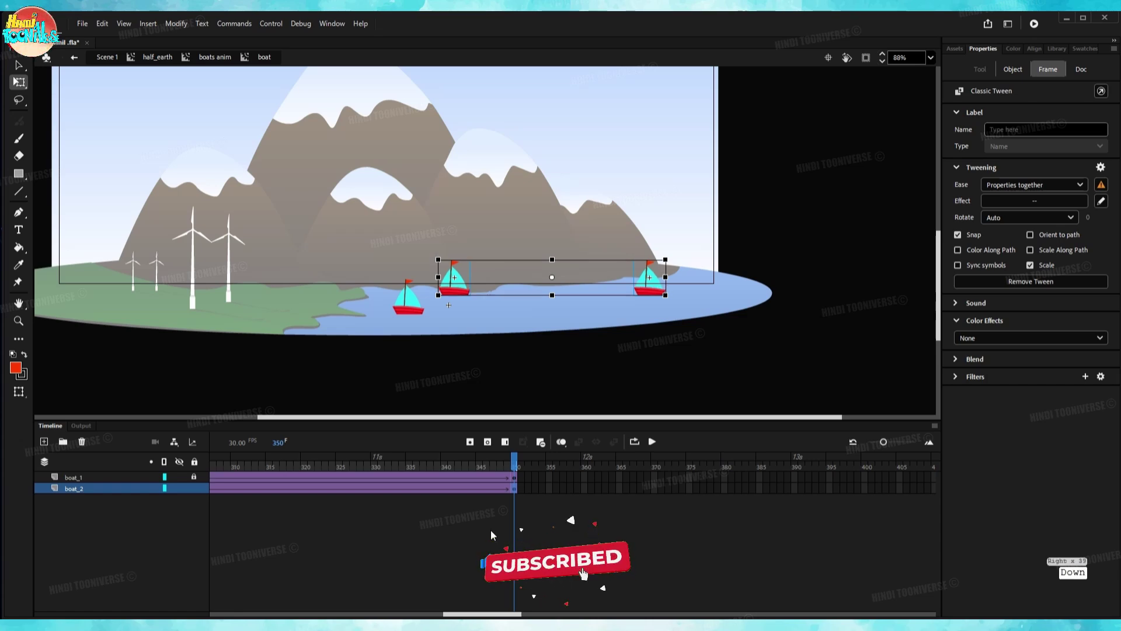
key("Down")
key("Down")
key("Down")
key("Down")
key("Down")
key("Down")
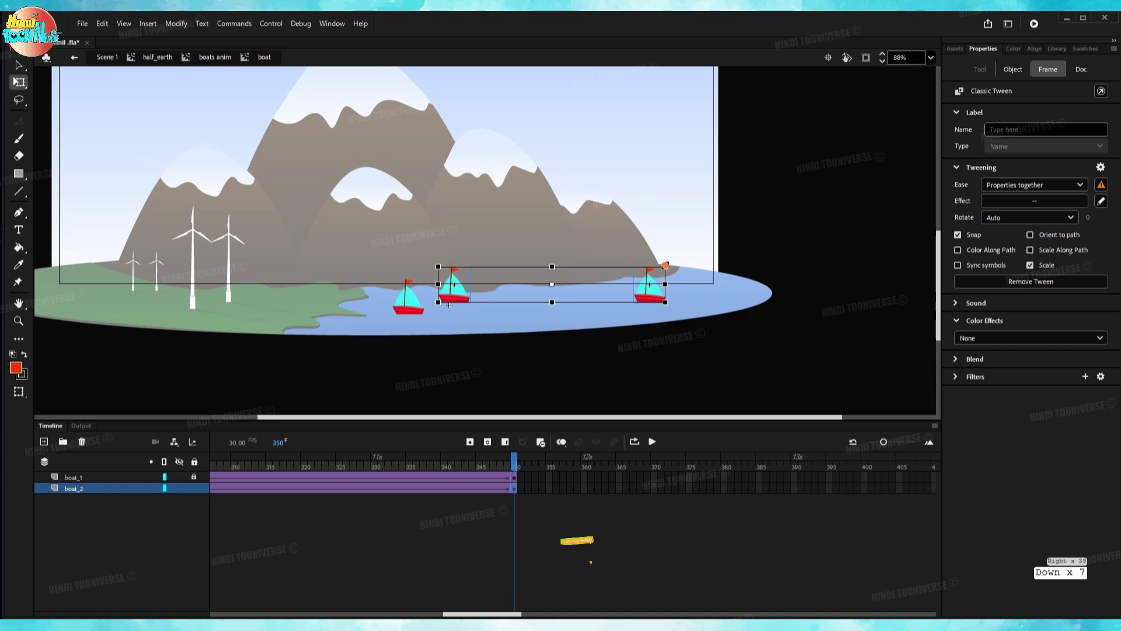
Scale the selected boat_2 boats proportionally to about 454.55 × 70.9 and reposition them near the far shore at X 3.75, Y -90.35.
left_click_drag(665, 265, 652, 275)
key("shift+Down")
key("shift+Down")
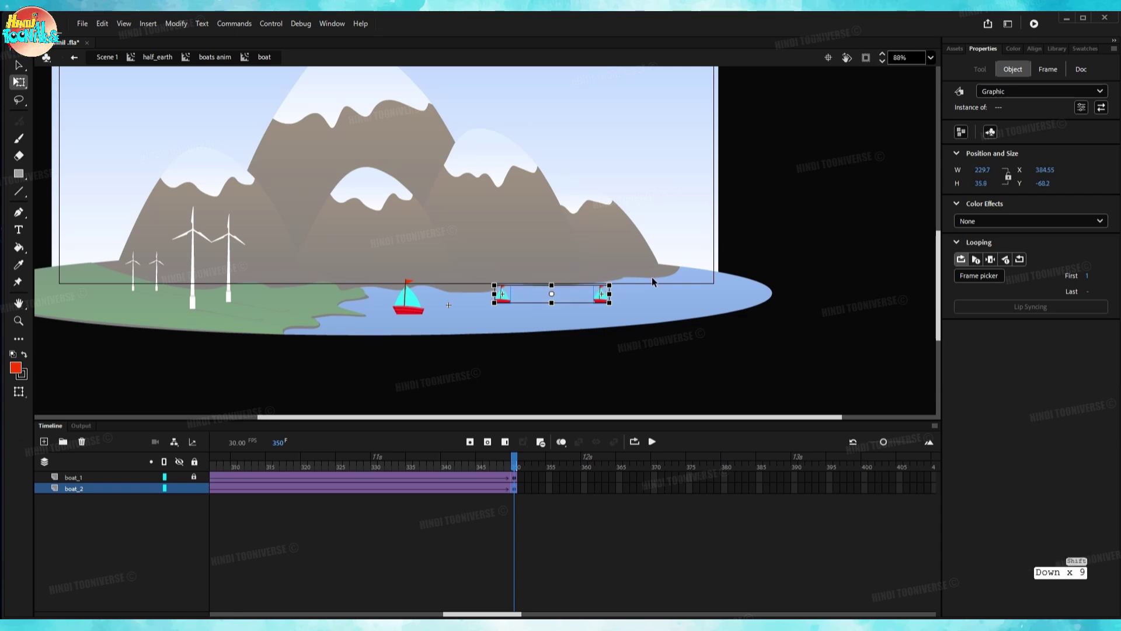
key("shift+Down")
key("Left")
key("Left")
key("Left")
key("Left")
key("Left")
key("Left")
key("Left")
key("Left")
key("Left")
key("Left")
key("Left")
key("Left")
key("Left")
key("Left")
key("Left")
key("Left")
key("Left")
key("Left")
key("Left")
key("Left")
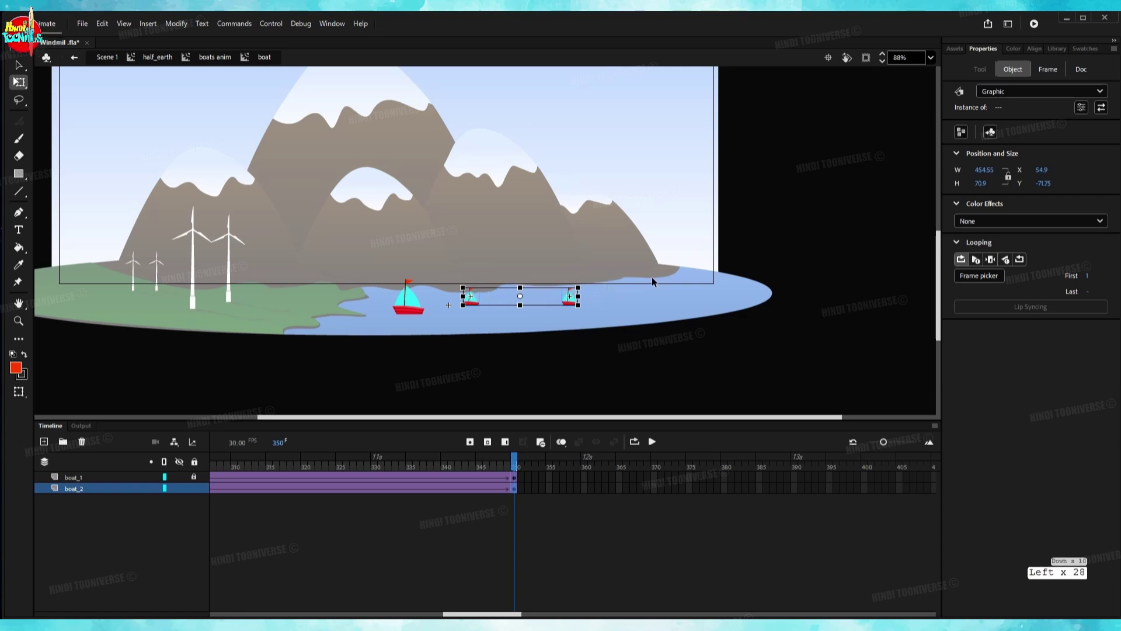
key("Left")
key("Left")
key("Left")
key("Left")
key("Left")
key("Left")
key("Left")
key("Left")
key("Left")
key("Left")
key("Left")
key("Up")
key("Up")
key("Up")
key("Up")
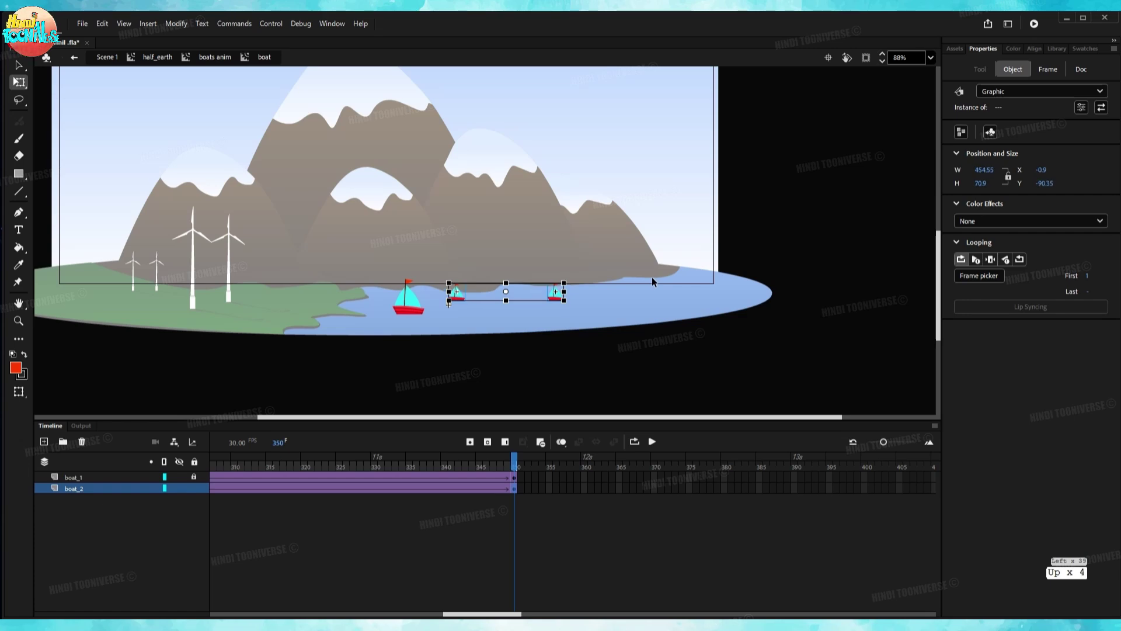
key("Right")
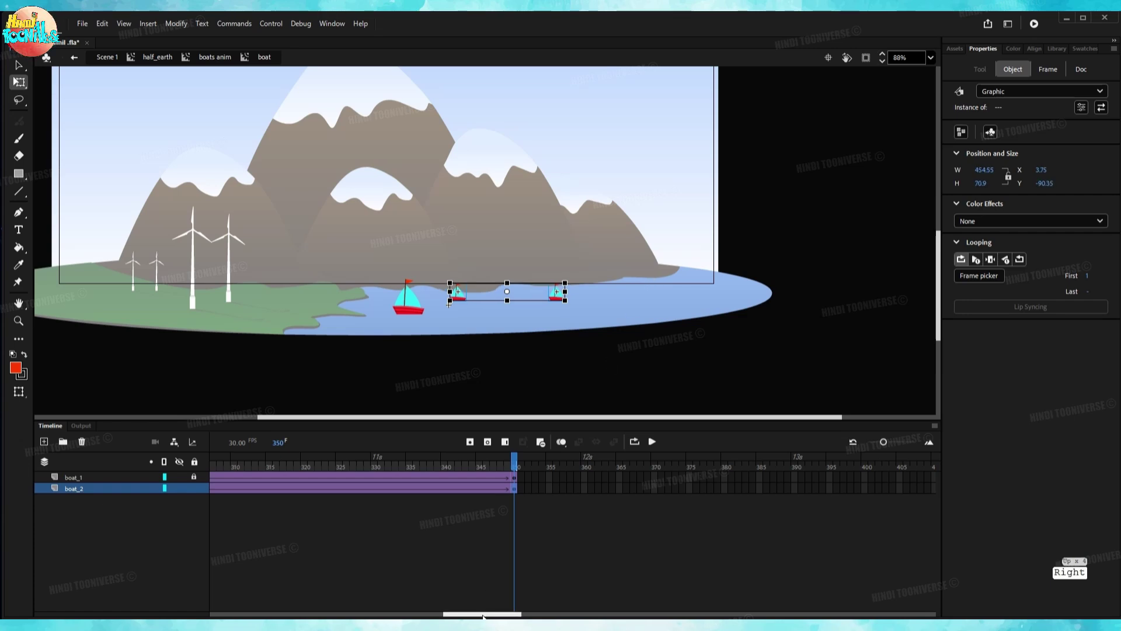
Turn off Edit Multiple Frames and scrub the timeline back to frame 1 to check both boats.
left_click_drag(483, 615, 236, 615)
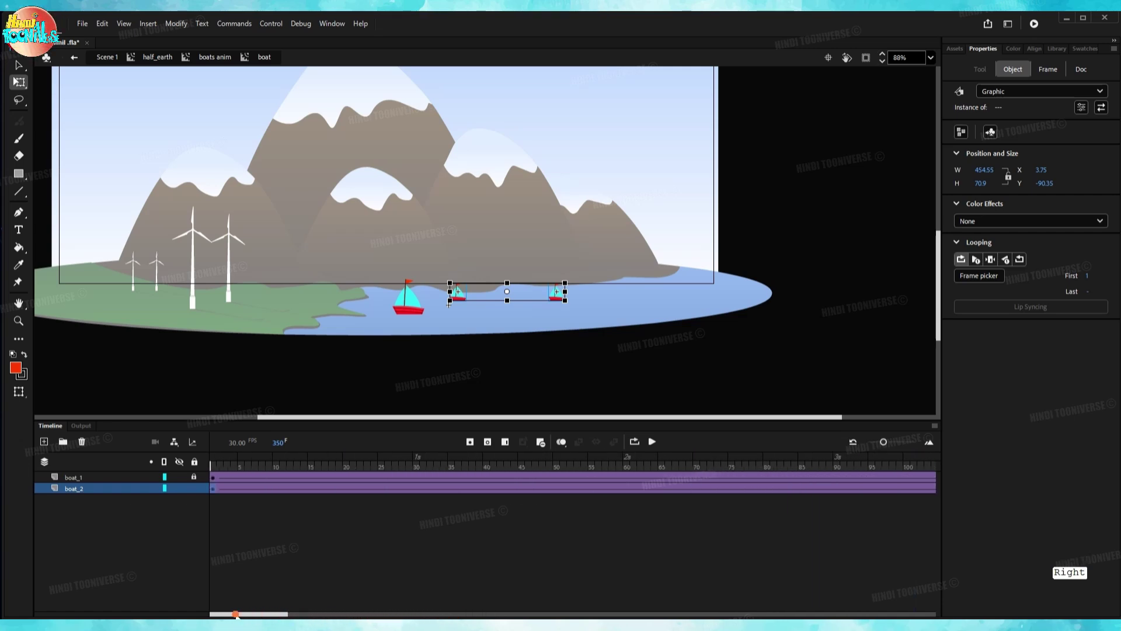
left_click(213, 465)
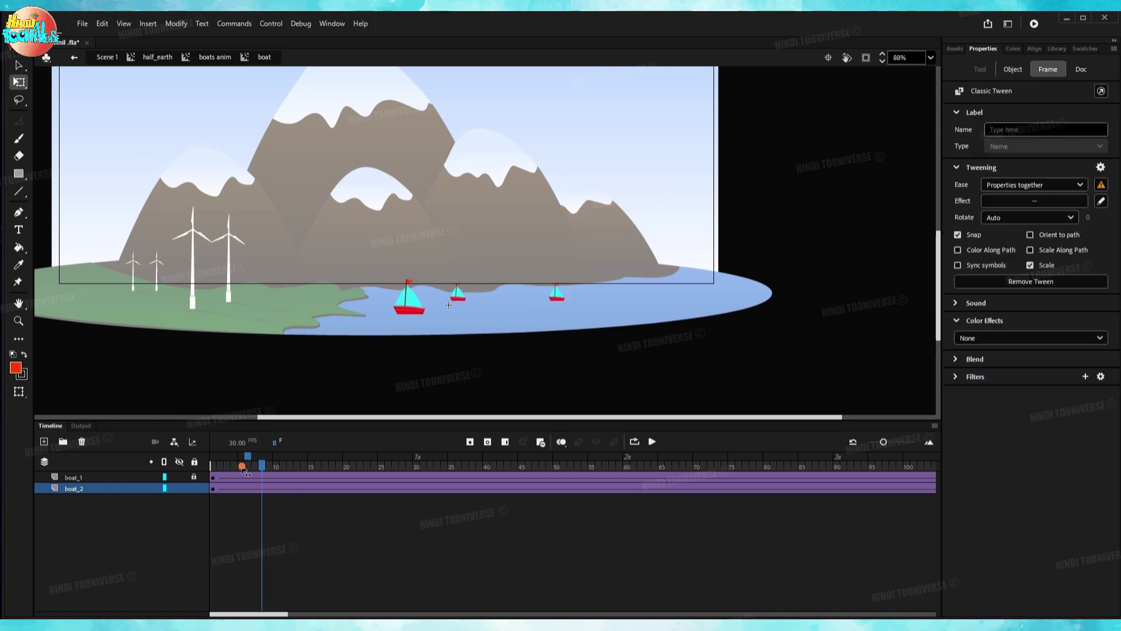
mouse_move(214, 475)
left_mouse_down()
mouse_move(763, 474)
mouse_move(225, 474)
left_mouse_up()
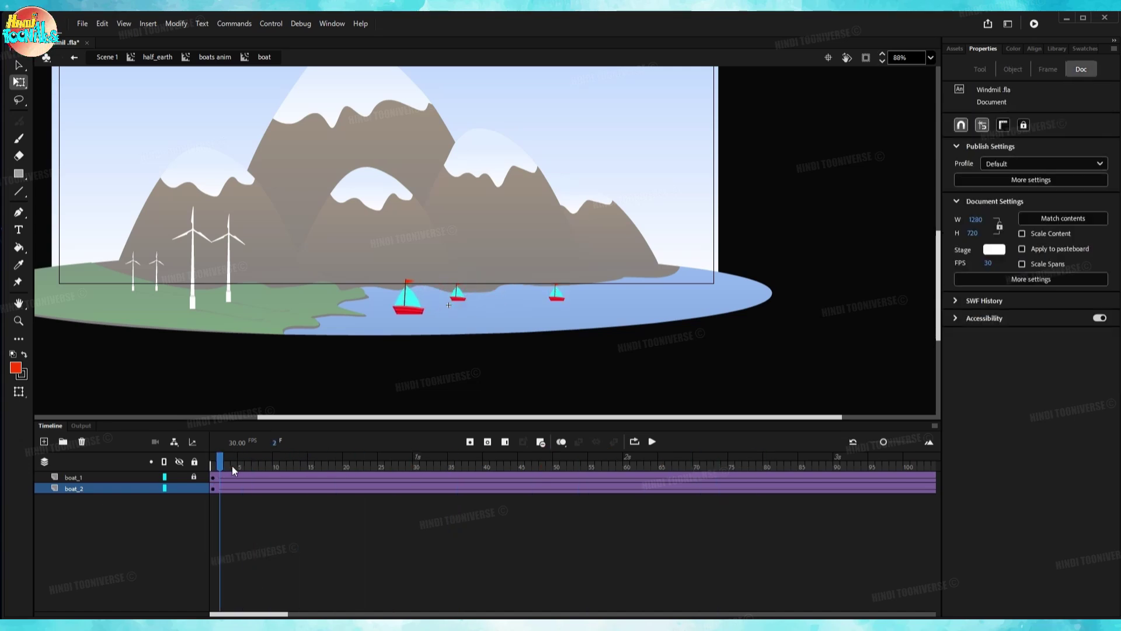
key("shift+alt+e")
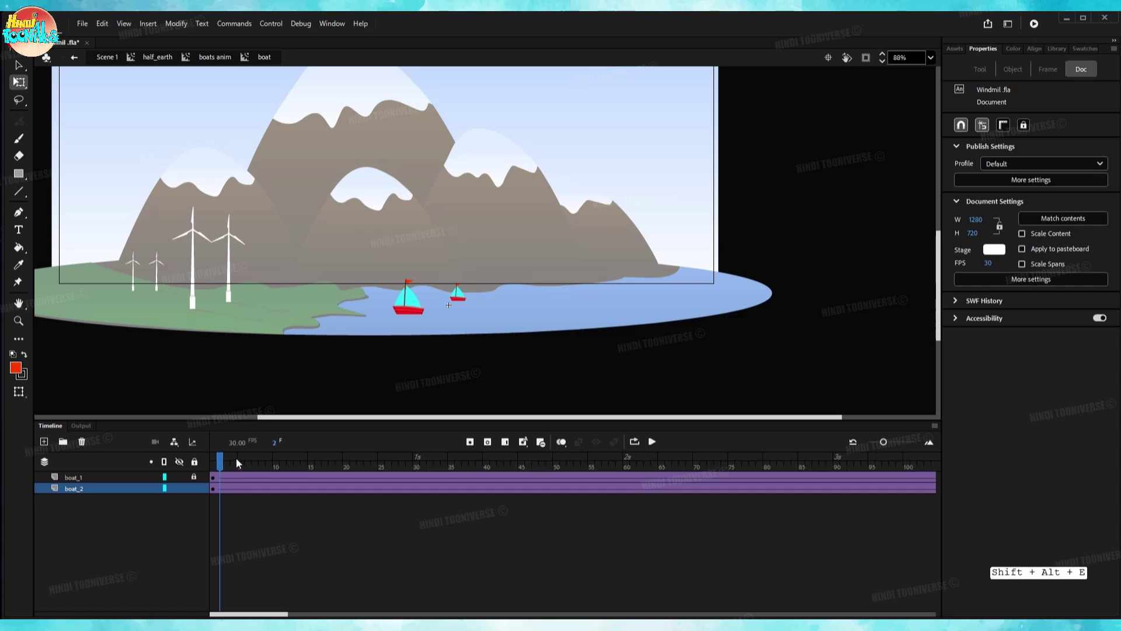
left_click_drag(218, 461, 2, 474)
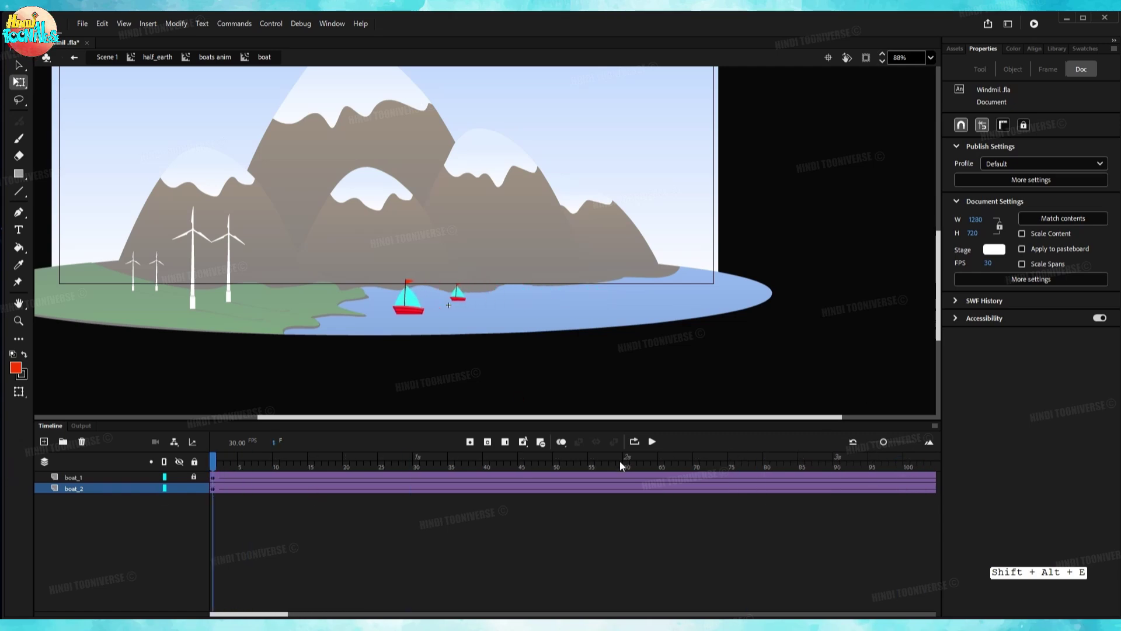
Play the timeline to frame 350 to preview both boats' motion.
left_click(658, 445)
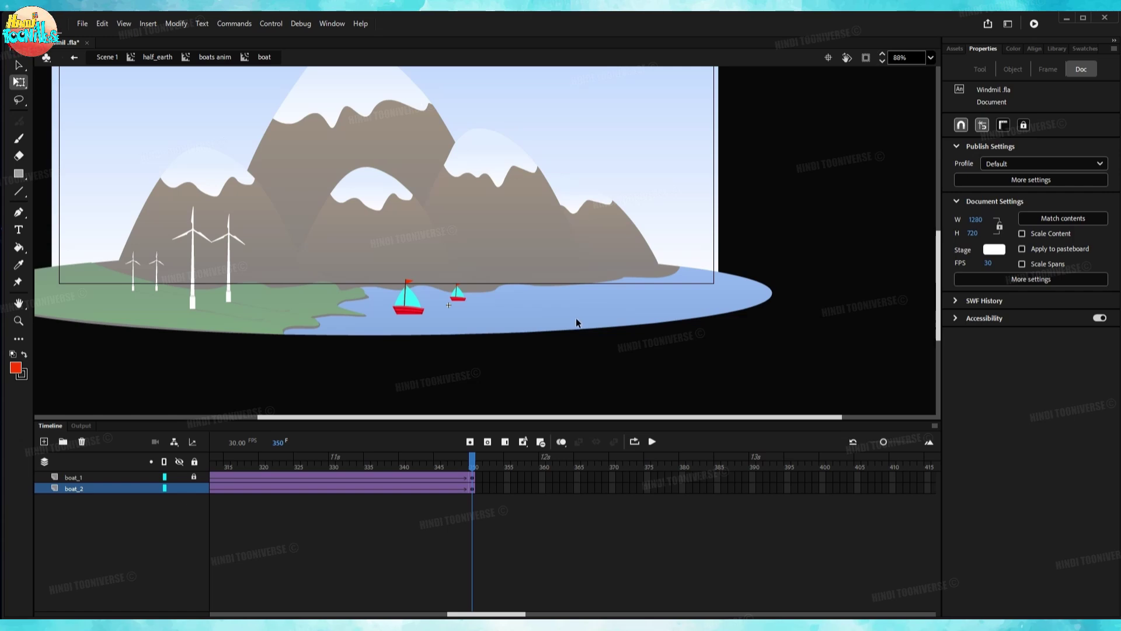
left_click_drag(500, 313, 522, 332)
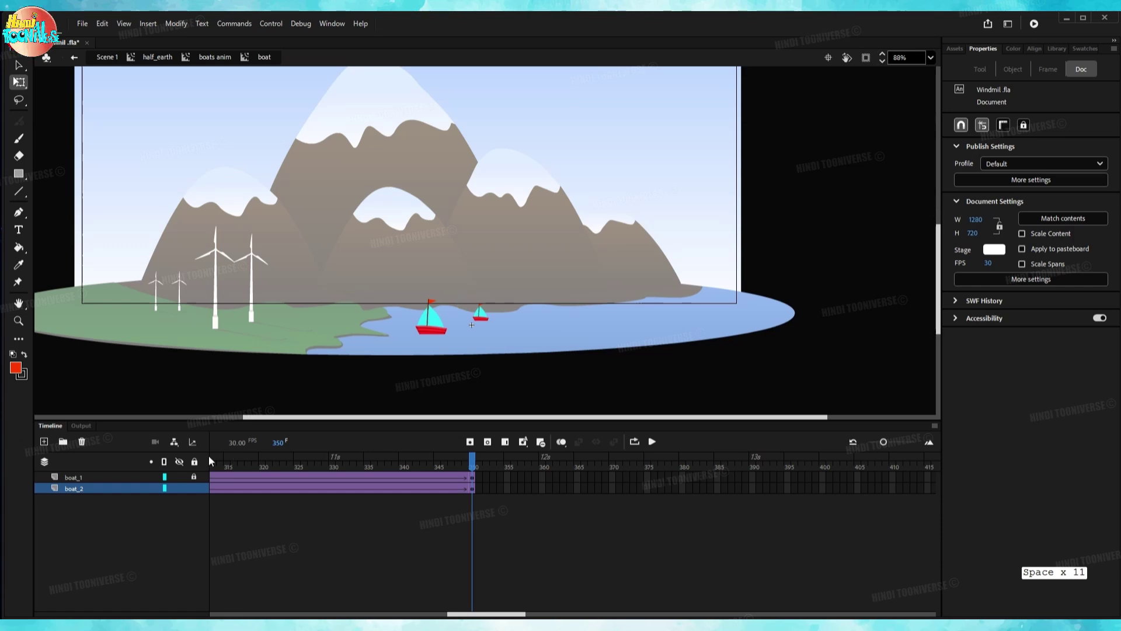
Duplicate the boat_1 layer and place the copy at the bottom of the layer stack, below boat_2.
left_click(96, 476)
right_click(96, 475)
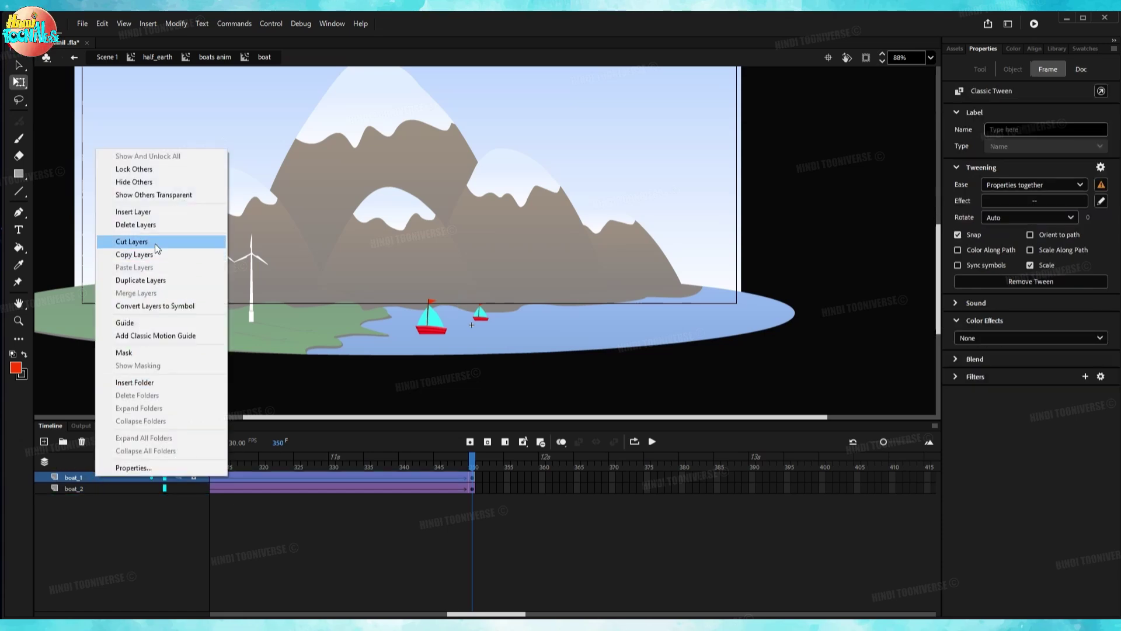
left_click(148, 279)
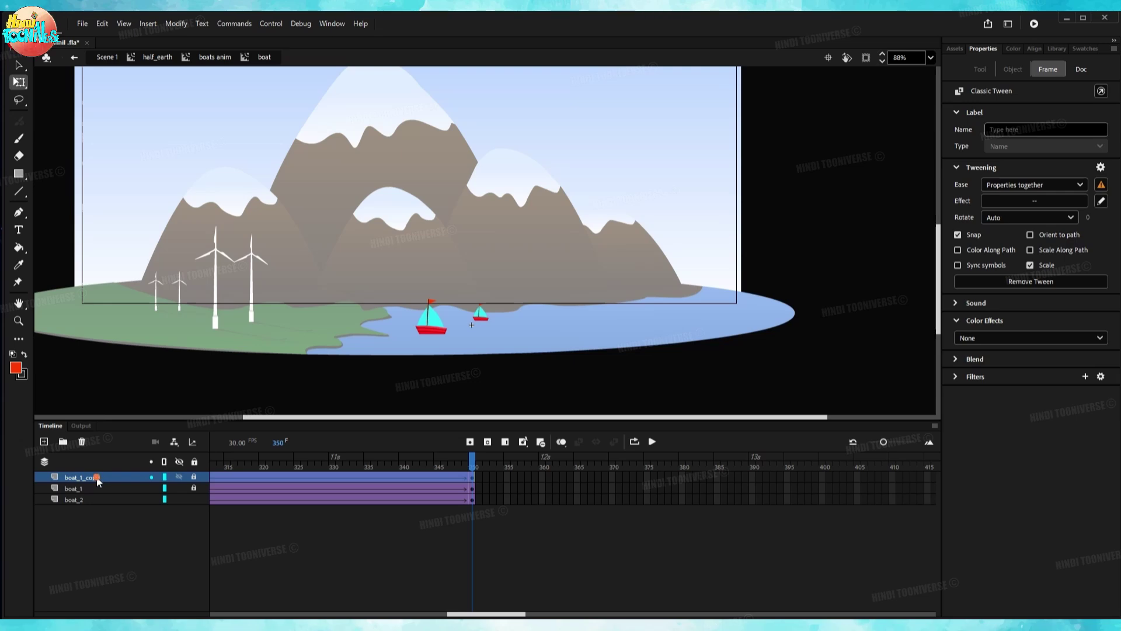
left_click_drag(97, 478, 97, 511)
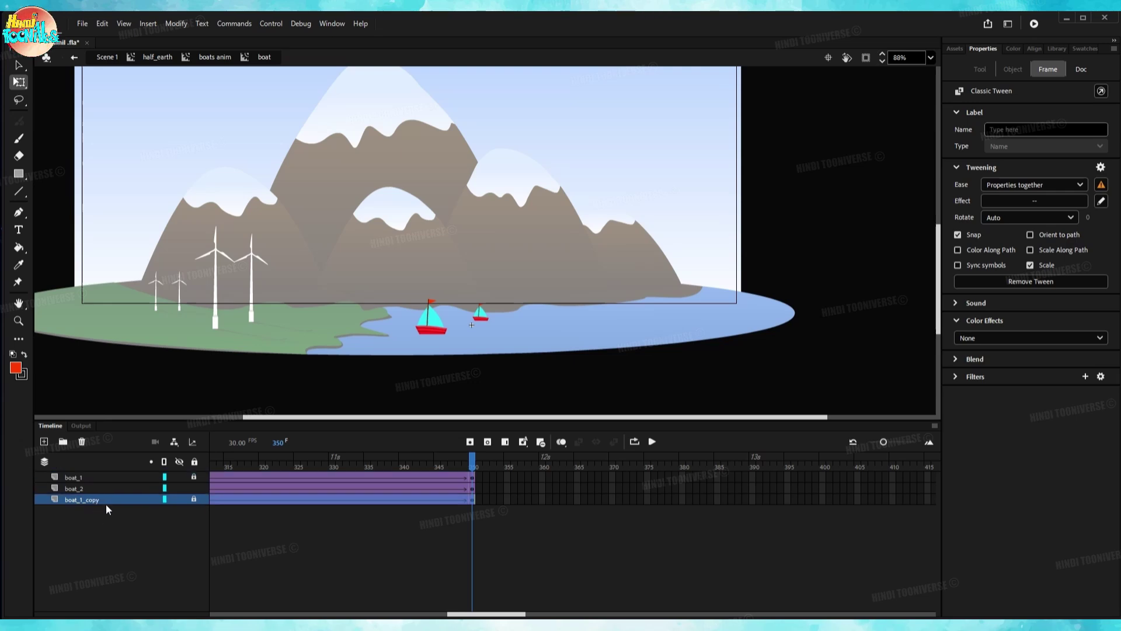
Rename the duplicated layer boat_1_copy as boat_3.
double_click(113, 498)
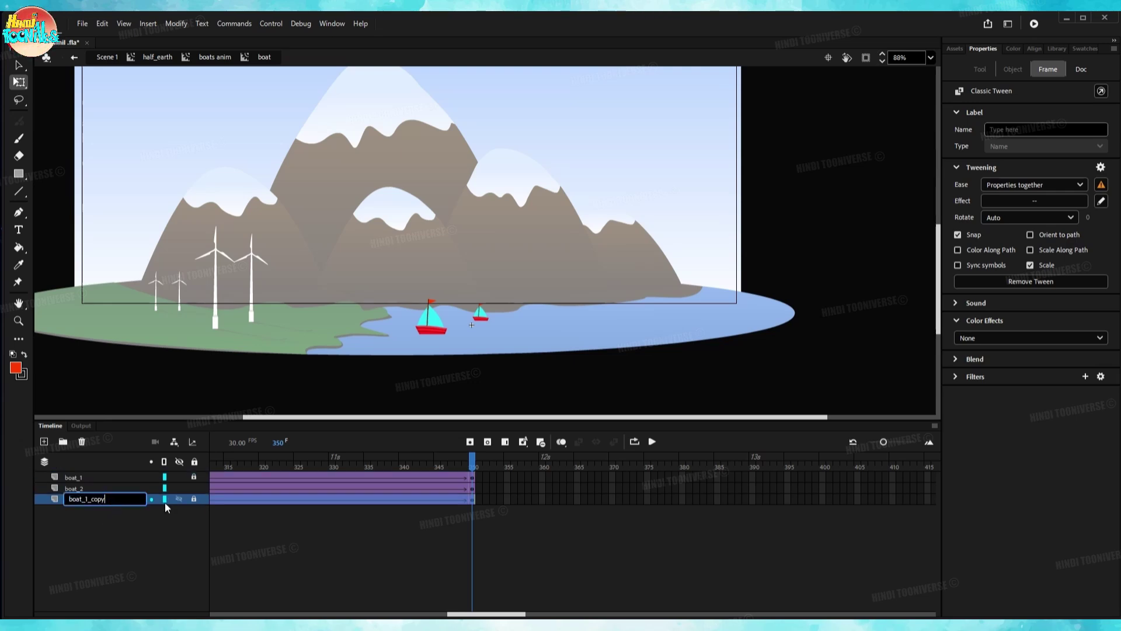
key("BackSpace")
key("BackSpace")
key("BackSpace")
key("BackSpace")
key("BackSpace")
key("BackSpace")
type("3")
key("Return")
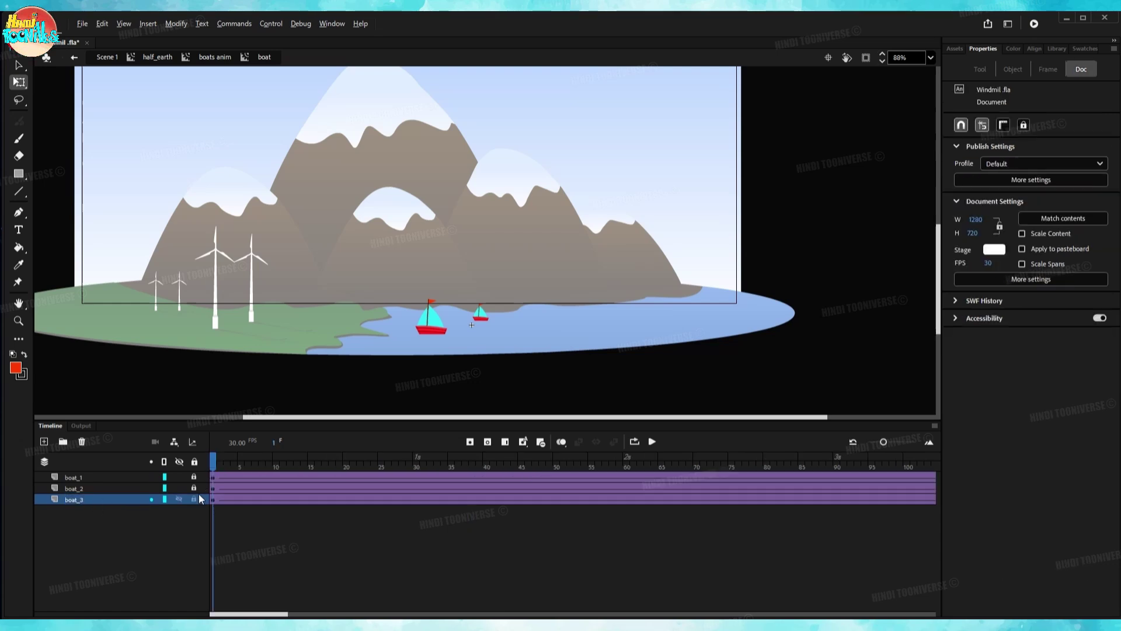
Turn on Edit Multiple Frames and select all boat_3 keyframes from frame 1 to frame 350 together.
key("shift+alt+e")
left_click(212, 502)
scroll(350, 491, "right", 10)
left_click(478, 500)
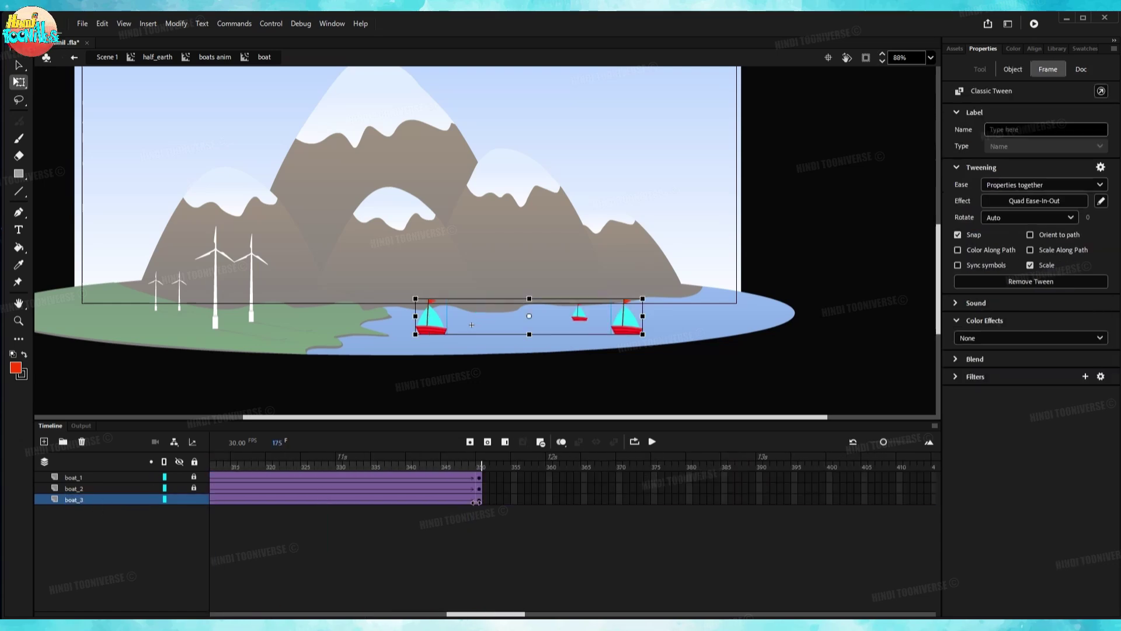
Scale the selected boat_3 boats proportionally to about 721.25 × 112.5 and move them right and slightly up to X 182, Y -129.7.
key("Right")
key("Right")
key("Right")
key("Right")
key("Right")
key("Right")
key("Right")
key("Right")
key("Right")
key("Right")
key("Right")
key("Right")
key("Right")
key("Right")
key("Right")
key("Right")
key("Right")
key("Right")
key("Right")
key("Right")
key("Down")
key("Down")
key("Down")
key("Down")
key("Down")
key("Down")
key("Down")
key("Down")
key("Down")
key("Down")
left_click(714, 297)
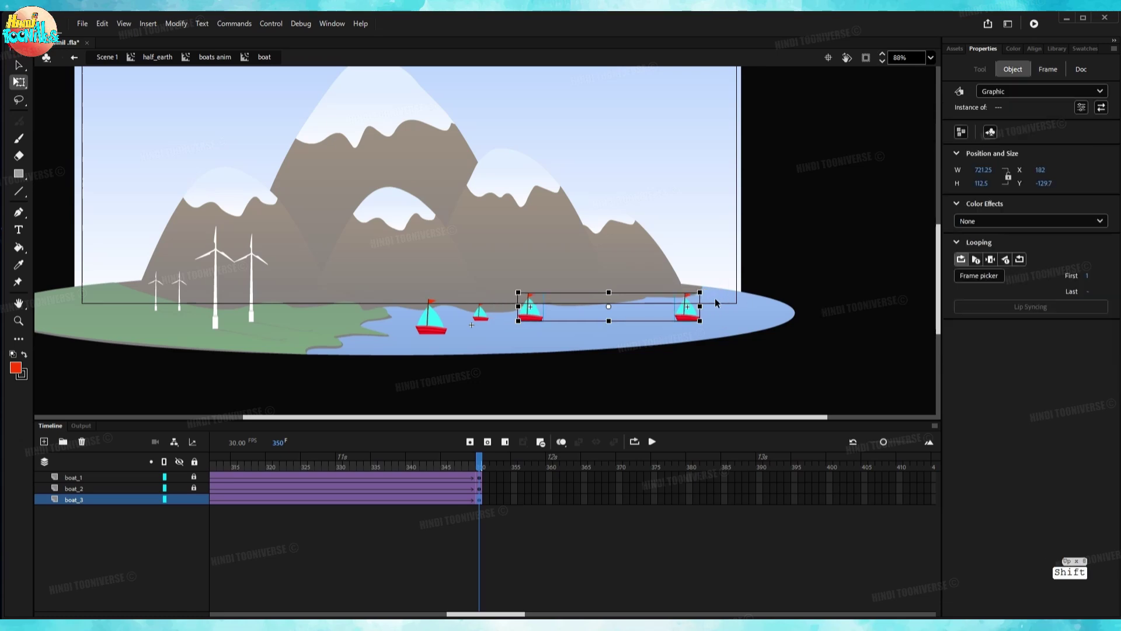
Shift the boat_3 boats back left and slightly down, beside the small boat_2, and turn off Edit Multiple Frames.
key("Left")
key("Left")
key("Left")
key("Left")
key("Left")
key("Left")
key("Left")
key("Left")
key("Left")
key("Left")
key("Left")
key("Left")
key("Left")
key("Left")
key("Left")
key("Left")
key("Left")
key("Left")
key("Left")
key("Left")
key("shift+alt+e")
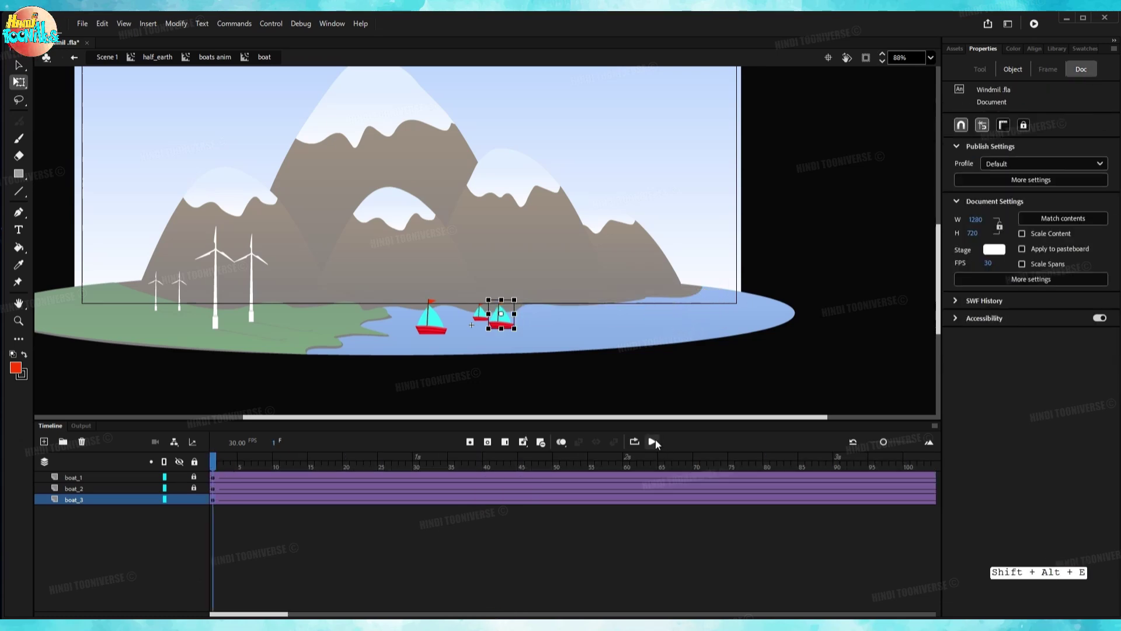
Play the animation to check all three boats, and unlock the boat_1 and boat_2 layers.
left_click(652, 441)
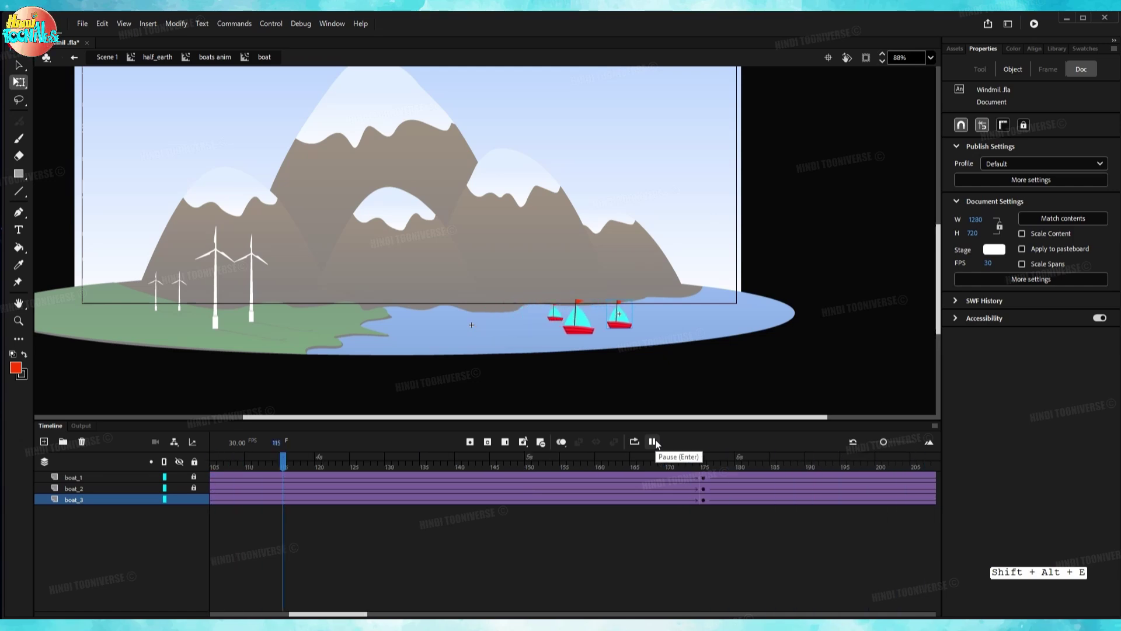
left_click(652, 442)
left_click_drag(10, 474, 9, 474)
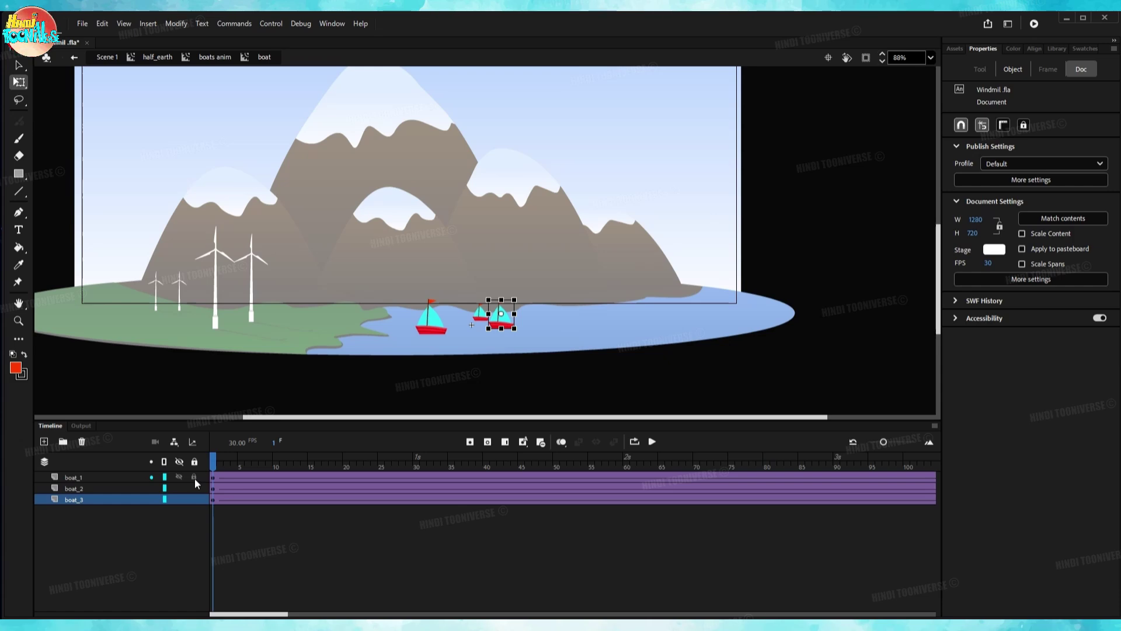
key("ctrl+z")
key("ctrl+z")
key("ctrl+z")
key("ctrl+z")
key("ctrl+z")
key("ctrl+z")
key("ctrl+z")
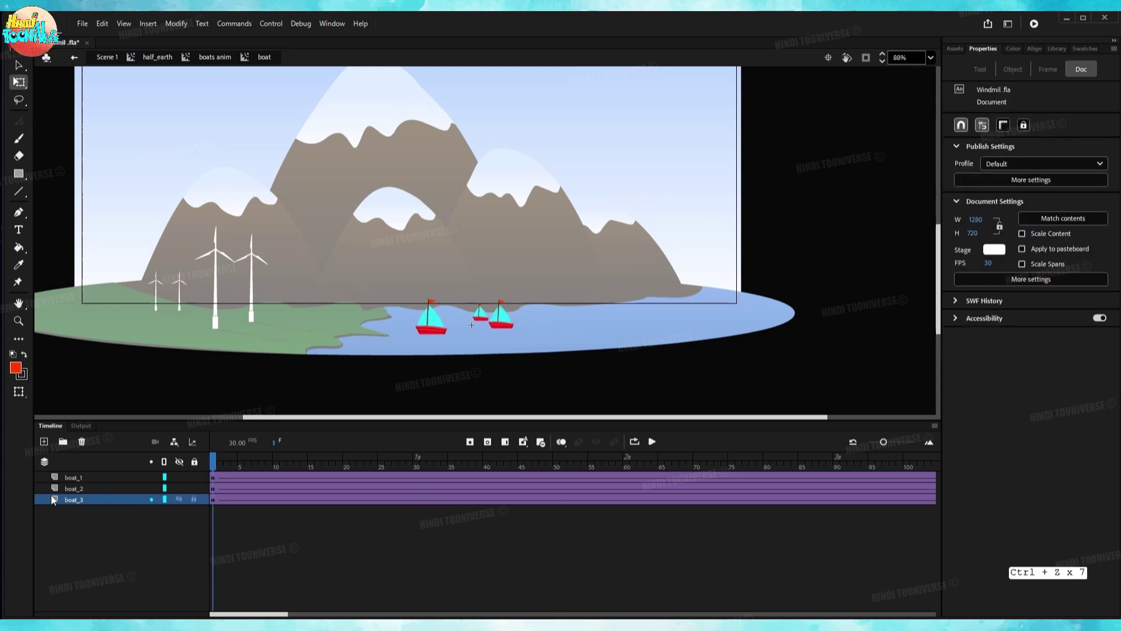
Select all frames of the boat_3 layer and shift them so its animation starts at frame 20.
left_click(80, 499)
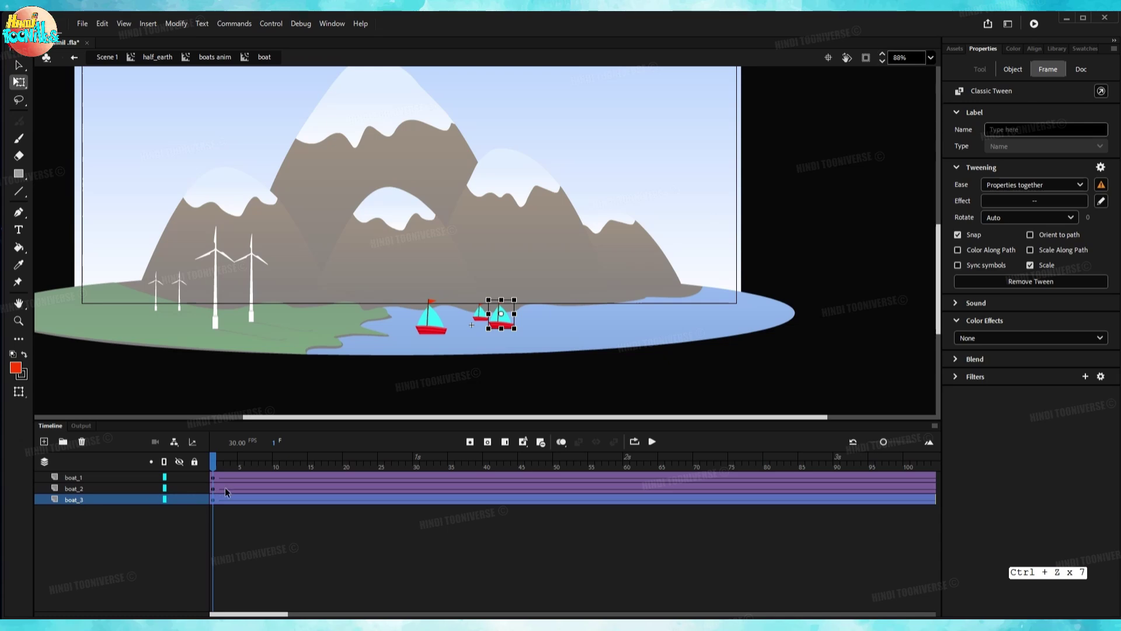
left_click_drag(215, 502, 280, 502)
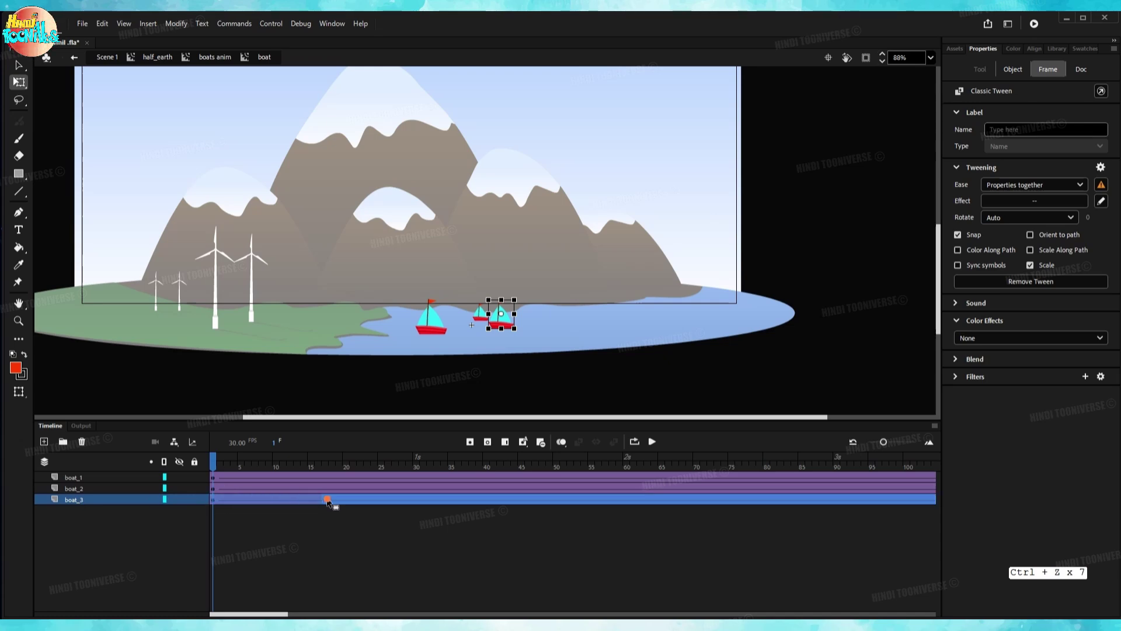
left_click_drag(347, 501, 347, 501)
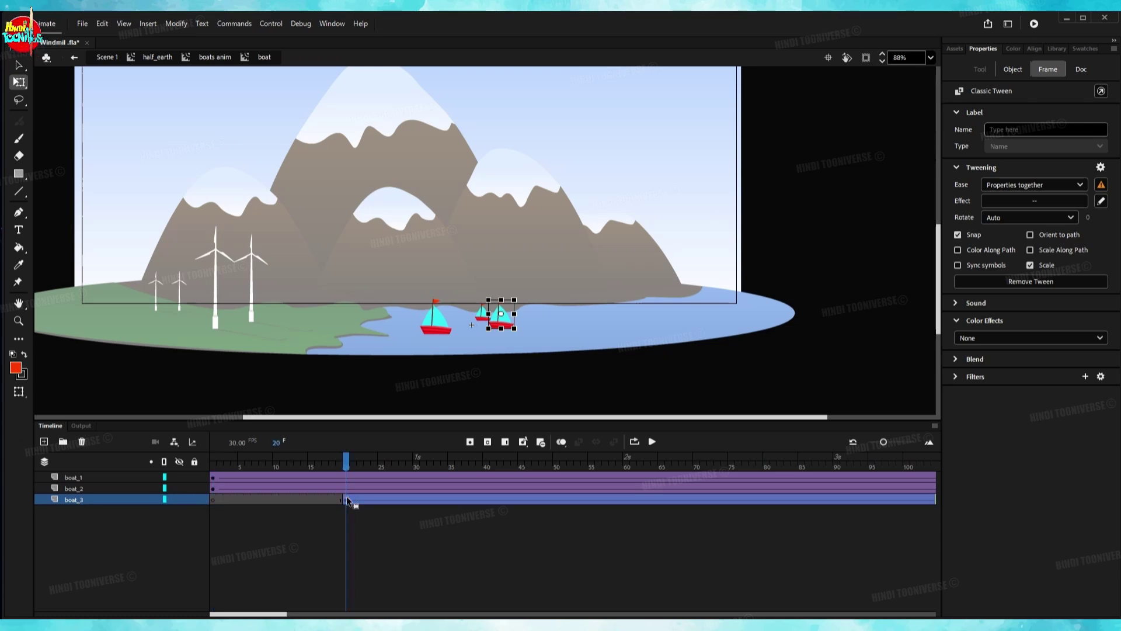
left_click(339, 462)
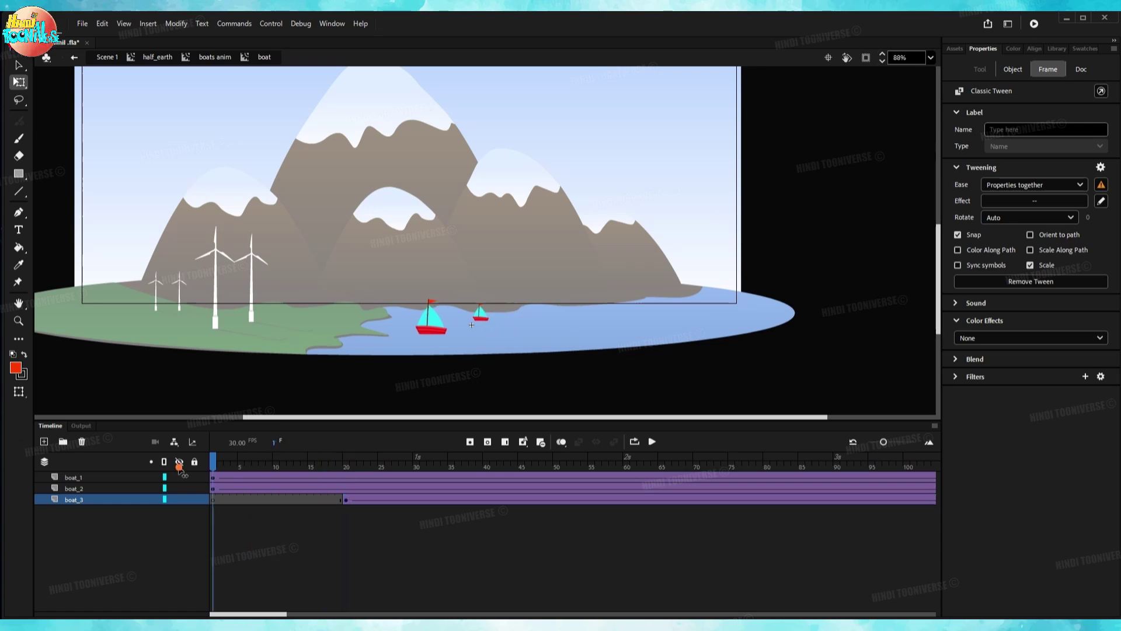
left_click_drag(346, 469, 1081, 477)
key("ctrl+z")
key("ctrl+z")
key("ctrl+z")
key("ctrl+z")
key("ctrl+z")
key("ctrl+z")
key("ctrl+z")
key("ctrl+z")
key("ctrl+z")
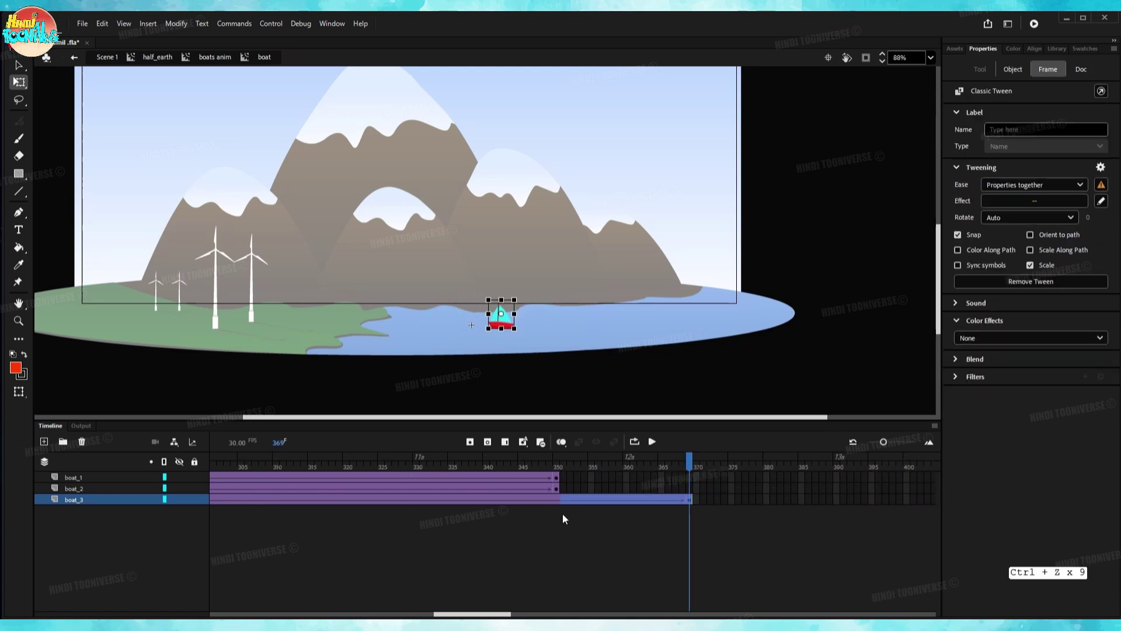
Insert a boat_3 keyframe at frame 350 and cut that layer's frames from frame 351 to its end.
left_click(558, 501)
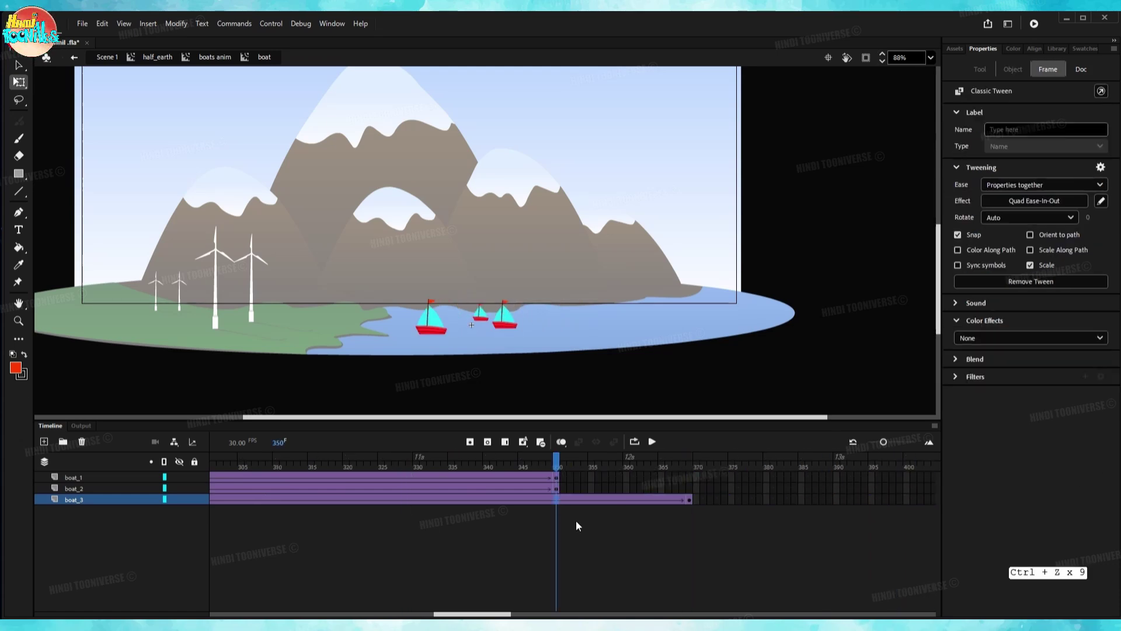
key("F6")
left_click_drag(690, 501, 562, 501)
right_click(565, 502)
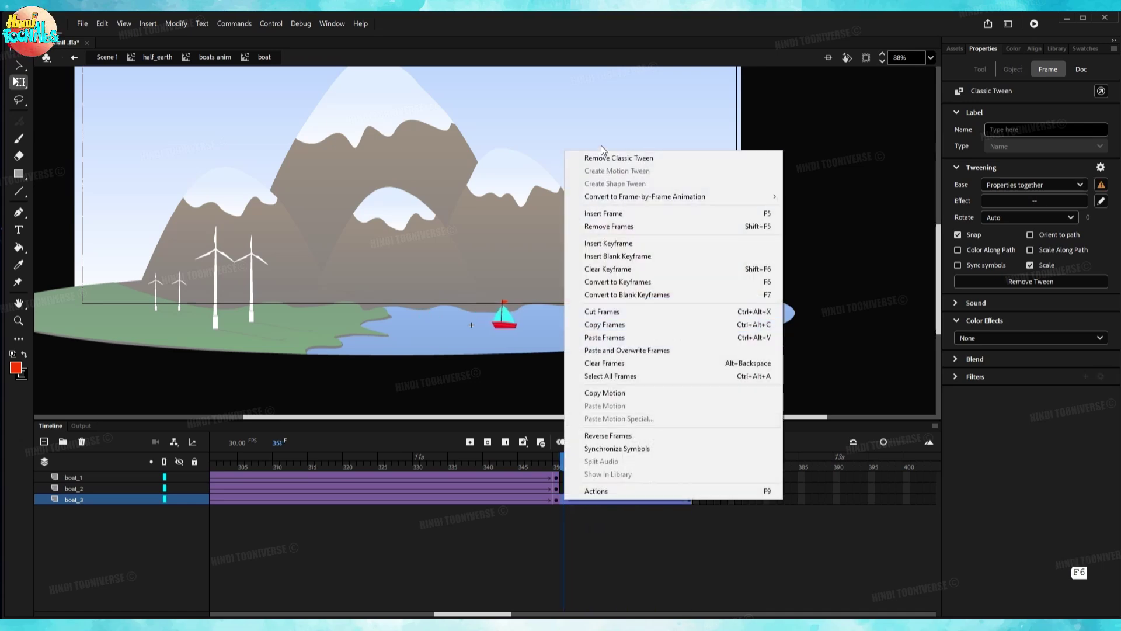
left_click(611, 313)
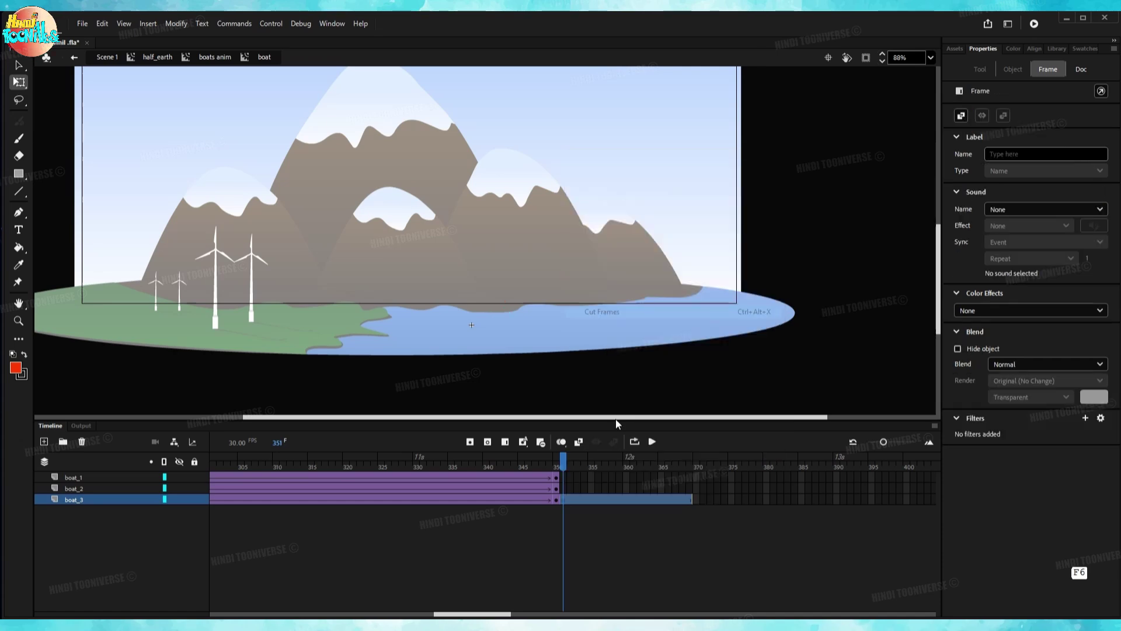
key("Return")
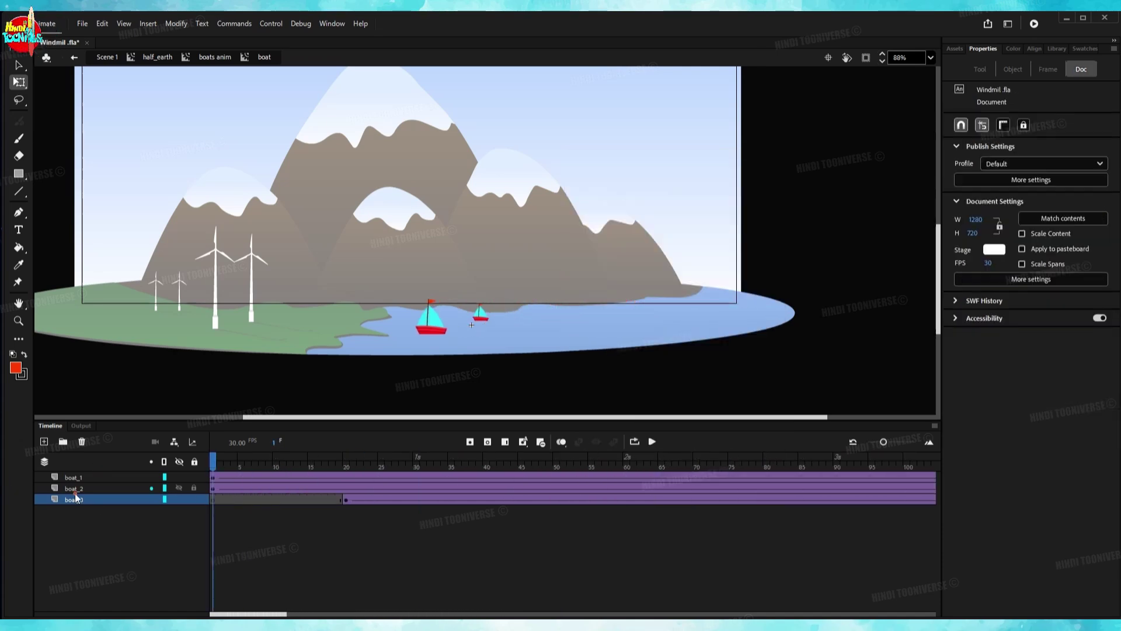
Paste the cut frames over the empty boat_3 frames 1 to 19.
left_click_drag(212, 503, 342, 498)
right_click(339, 502)
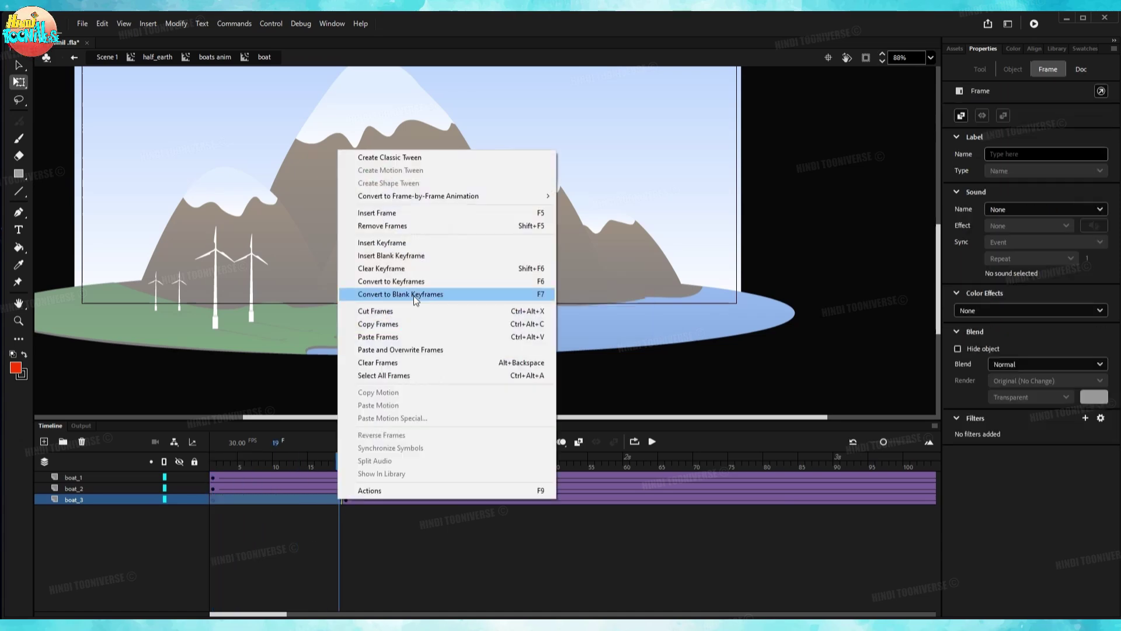
left_click(381, 331)
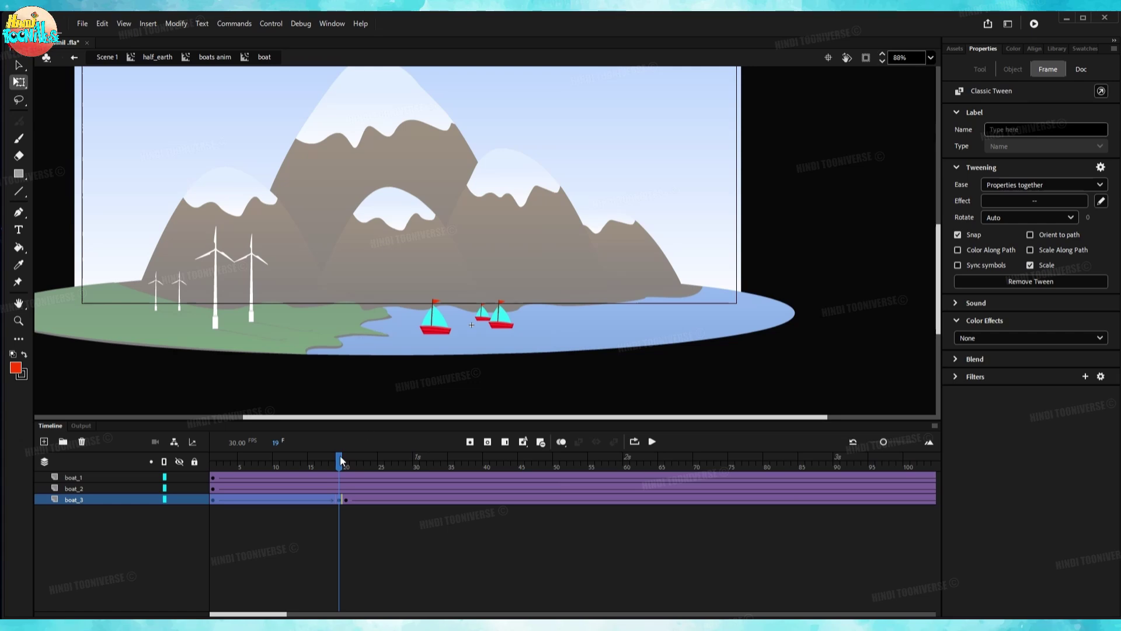
Play and scrub the timeline from frame 1 to check how boat_3 moves through its offset keyframes.
left_click_drag(340, 456, 195, 447)
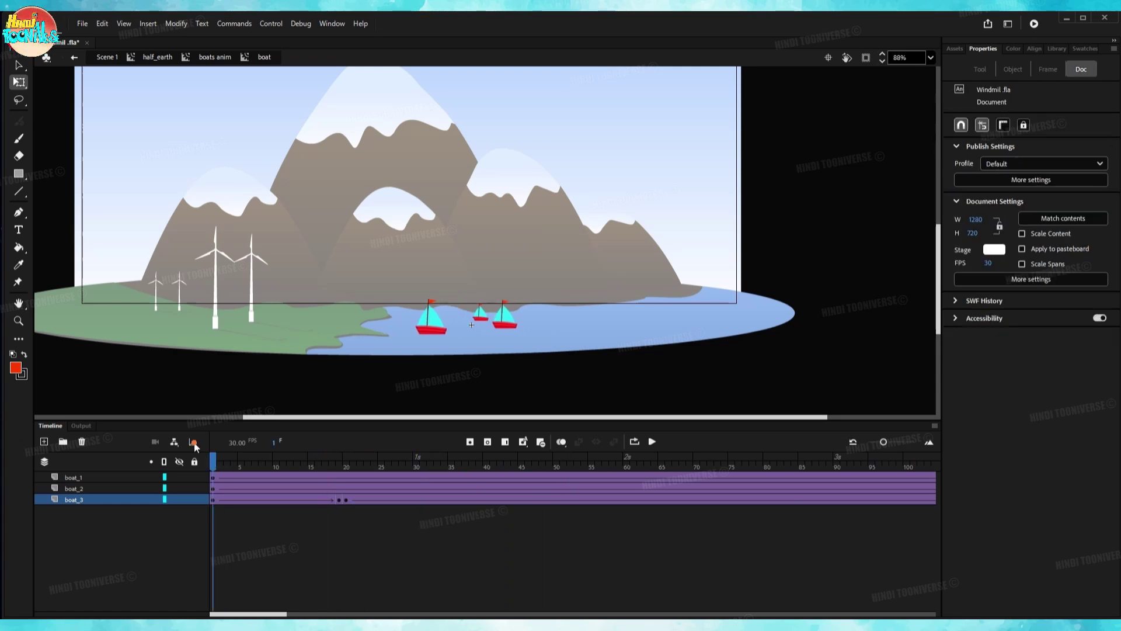
left_click(650, 444)
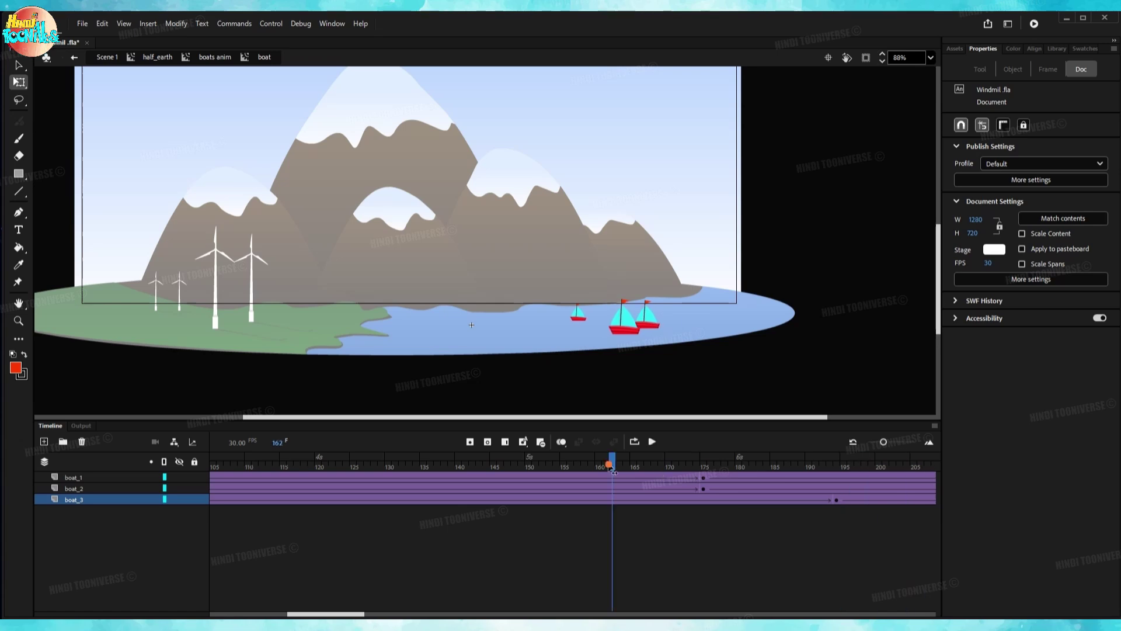
key("Return")
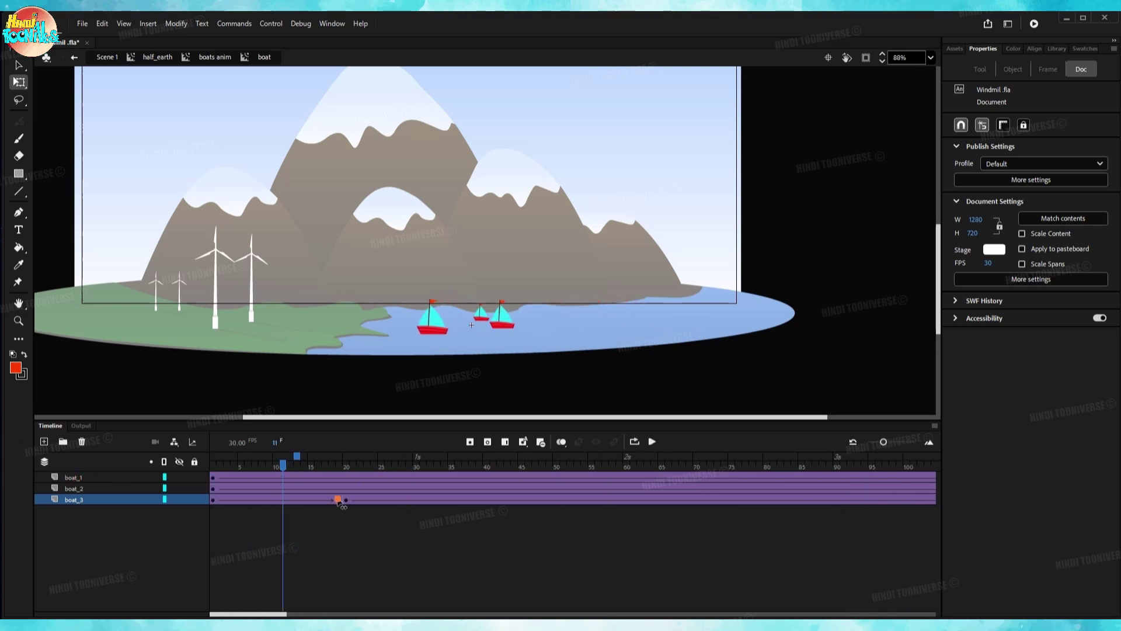
left_click_drag(338, 498, 394, 505)
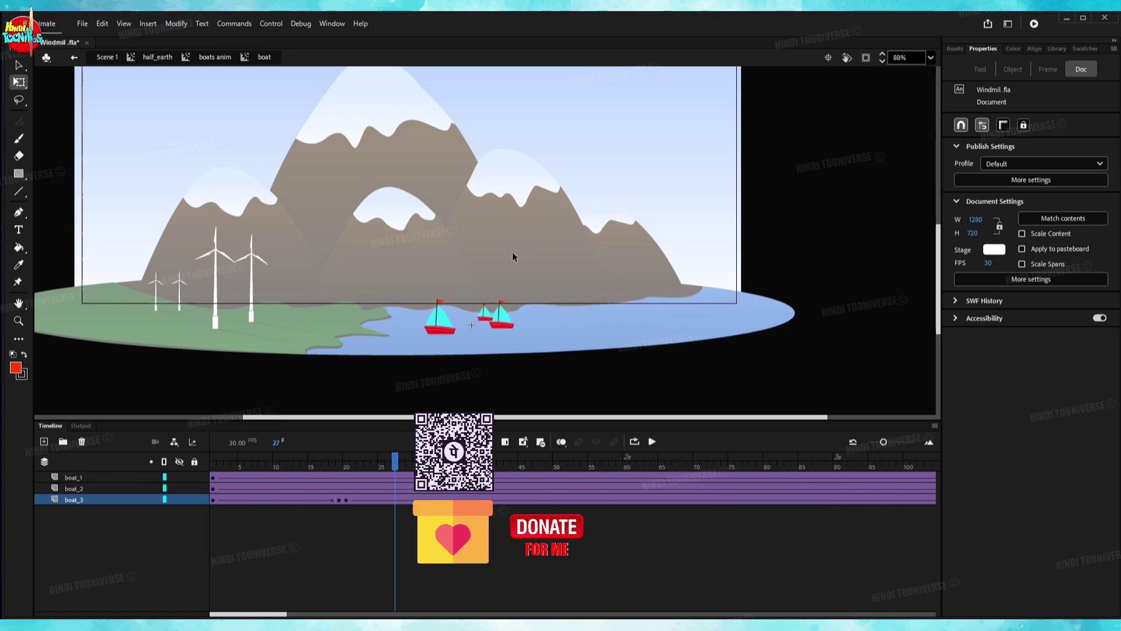
left_click(107, 490)
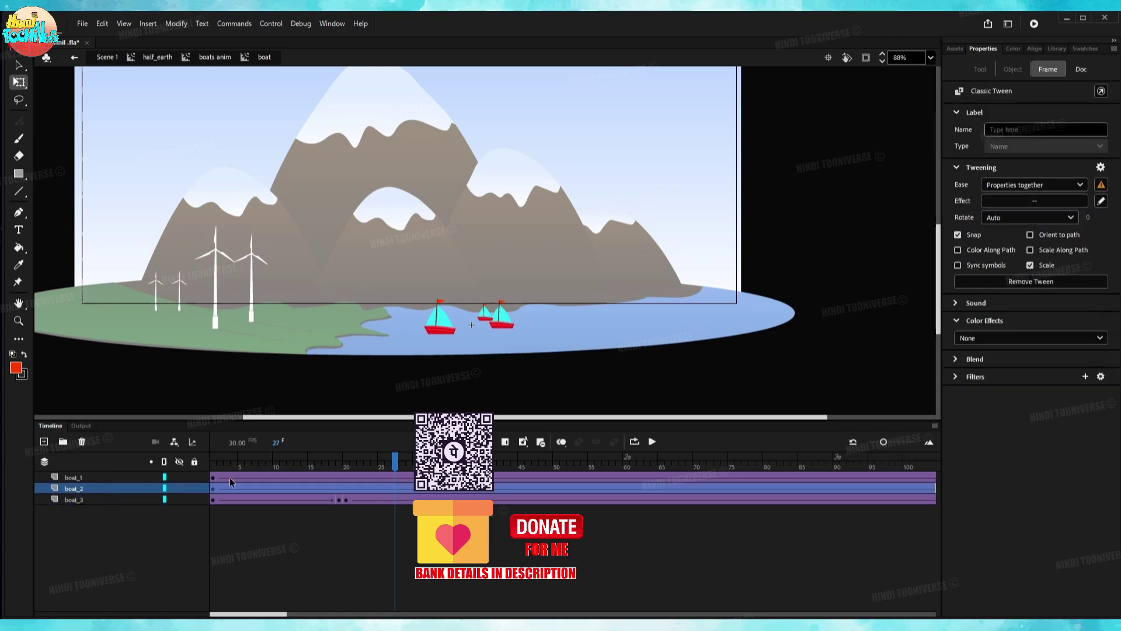
left_click(95, 487)
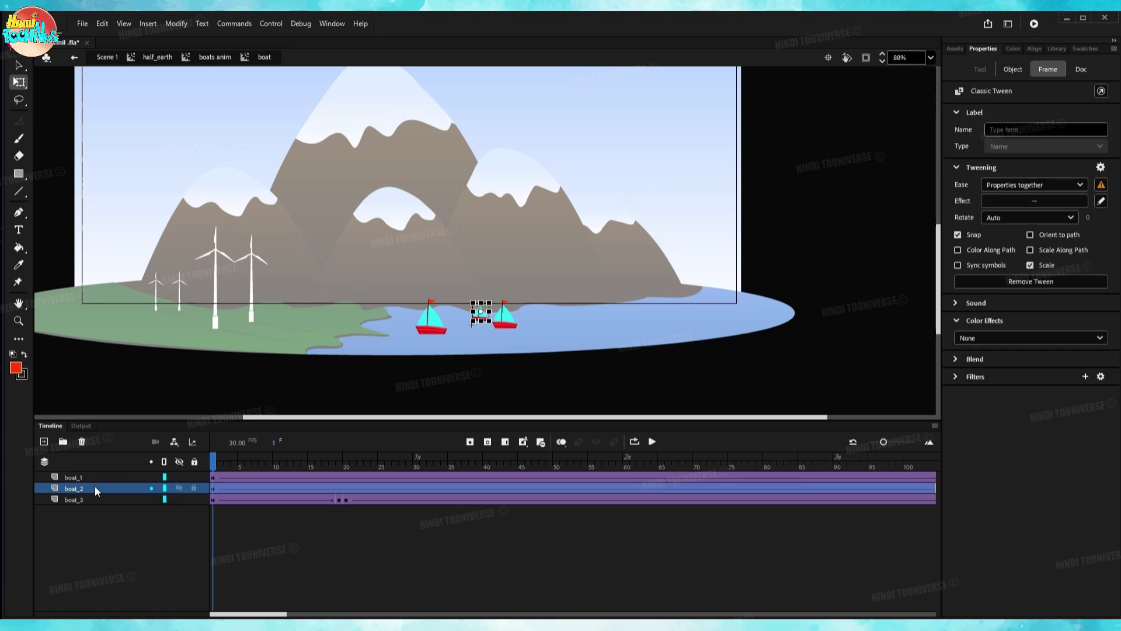
Move the adjacent boat_3 keyframes at frames 19 and 20 earlier to frames 10 and 11.
left_click(310, 459)
left_click(275, 458)
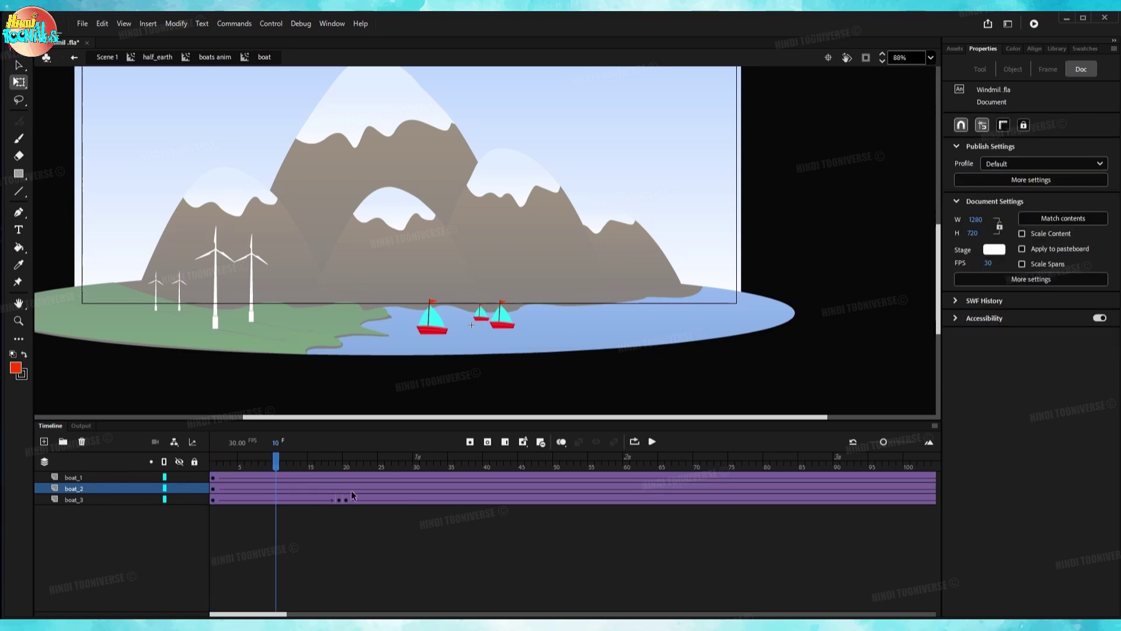
left_click(340, 500)
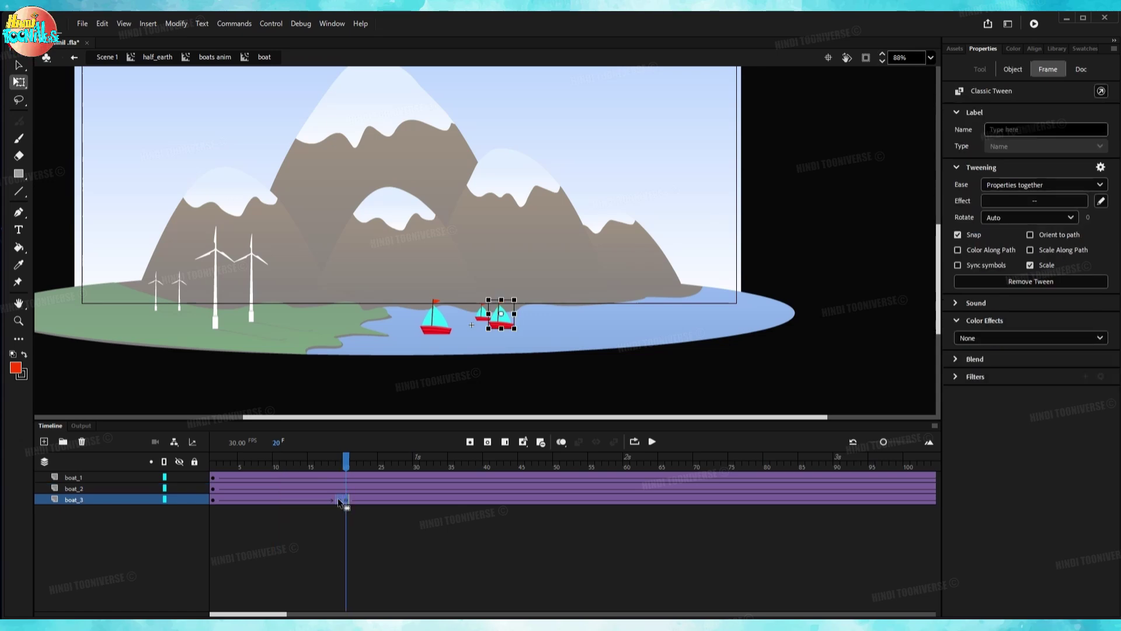
left_click_drag(338, 497, 275, 501)
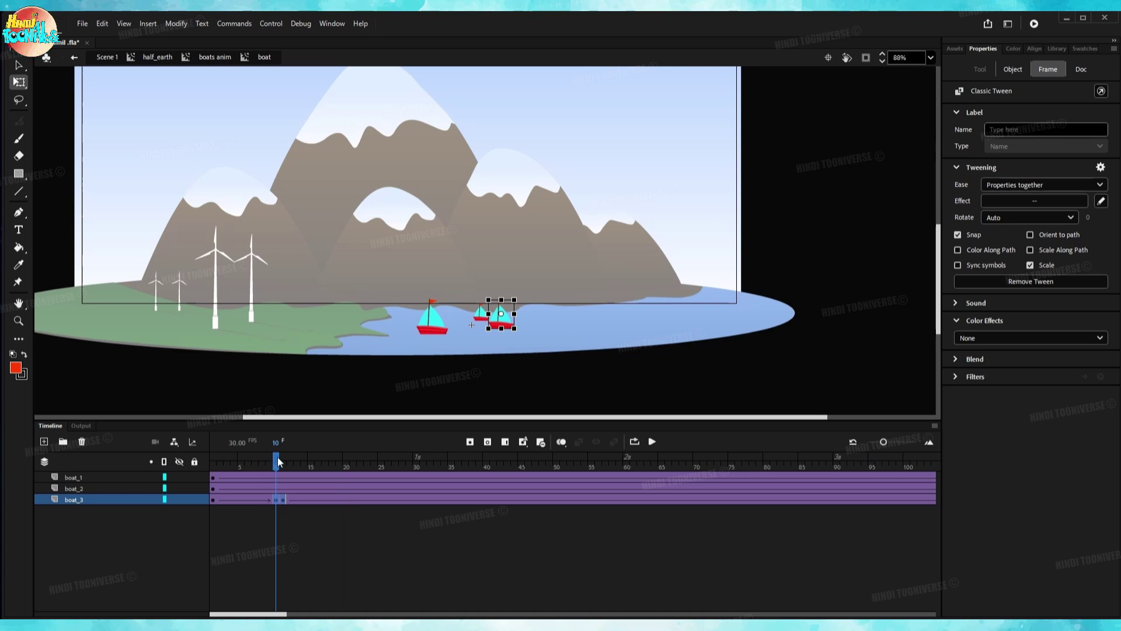
Play the animation from frame 1 to check the three boats with the retimed boat_3 keyframes.
left_click_drag(278, 456, 213, 458)
left_click(651, 442)
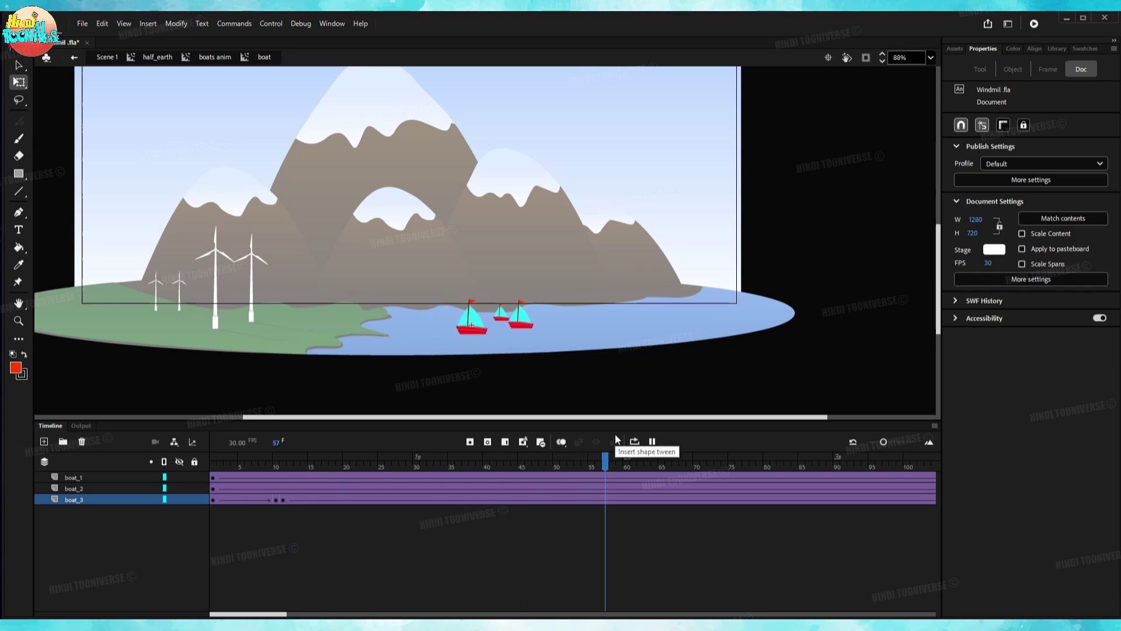
left_click(477, 533)
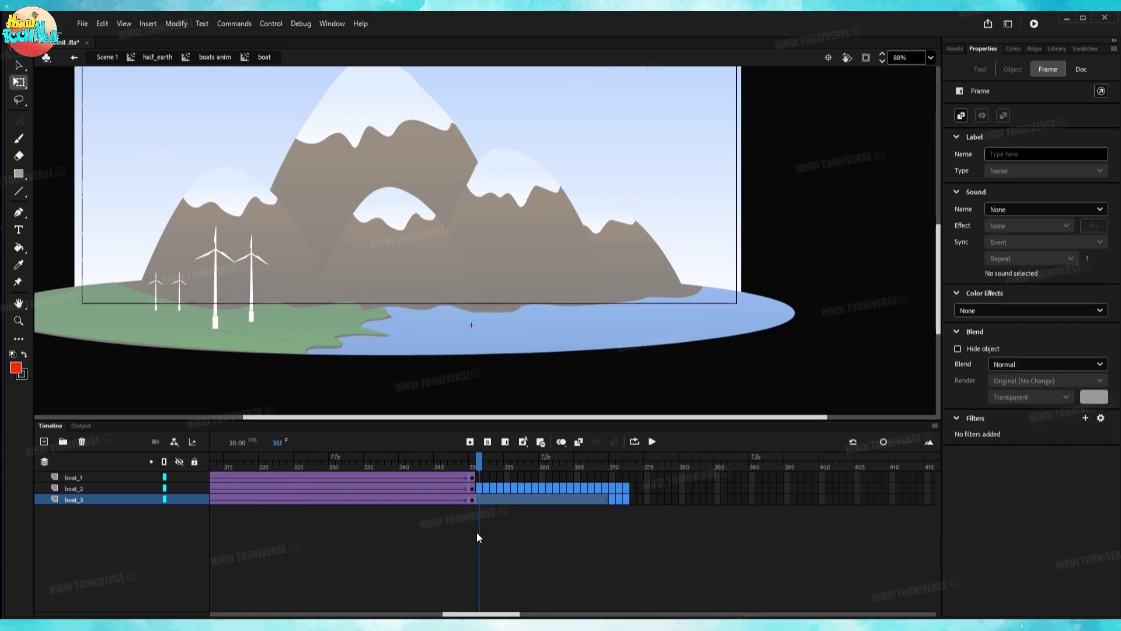
Remove the surplus boat_2 and boat_3 frames beyond frame 350 and return to the boats anim symbol.
key("shift+F5")
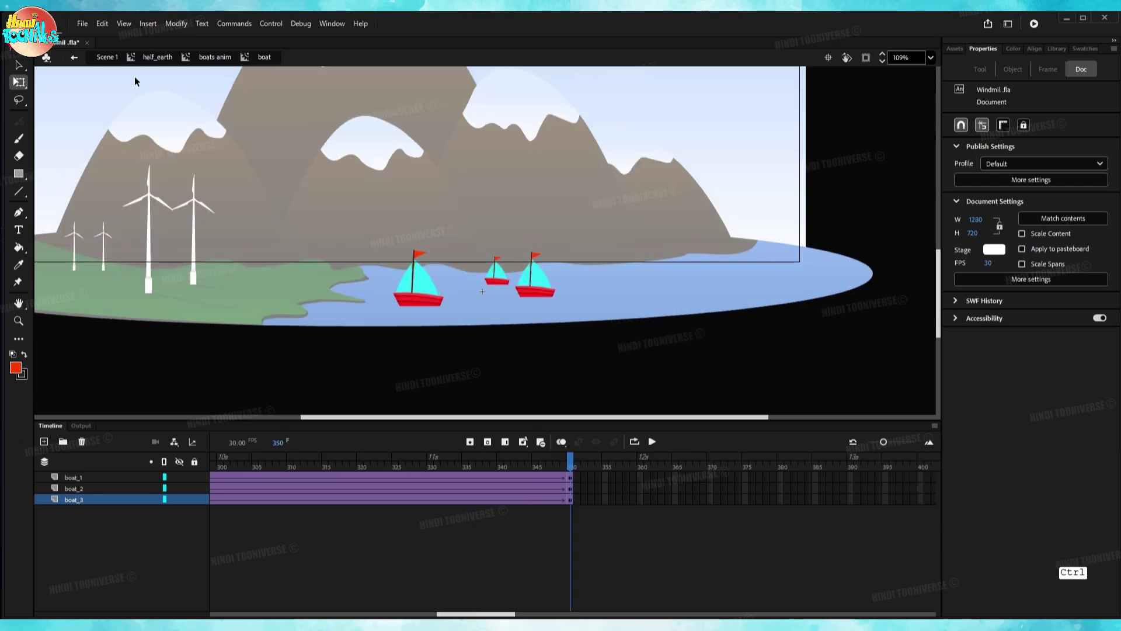
left_click(220, 64)
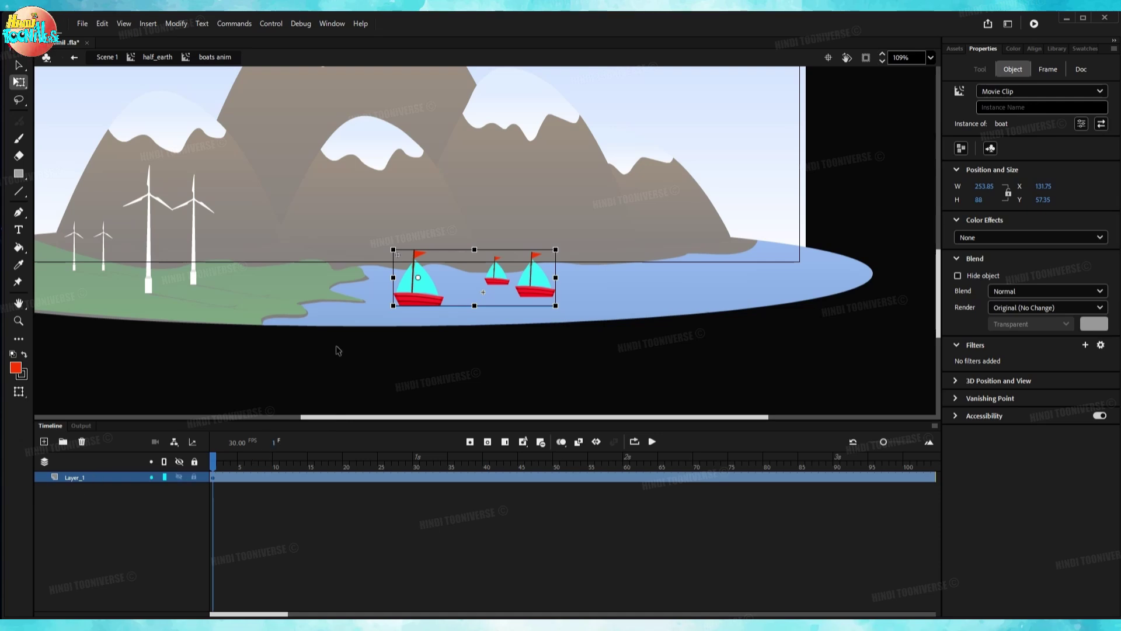
Move the transformation point of the boat instance to the centre of its bounding box.
left_click_drag(419, 278, 474, 279)
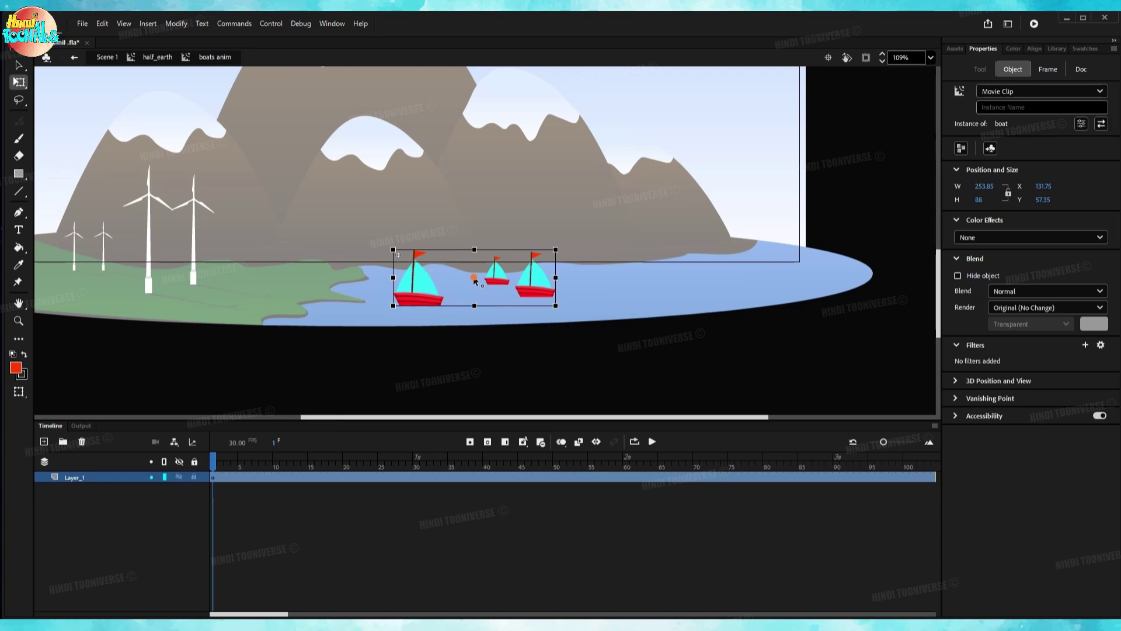
left_click_drag(454, 316, 469, 302)
left_click(210, 470)
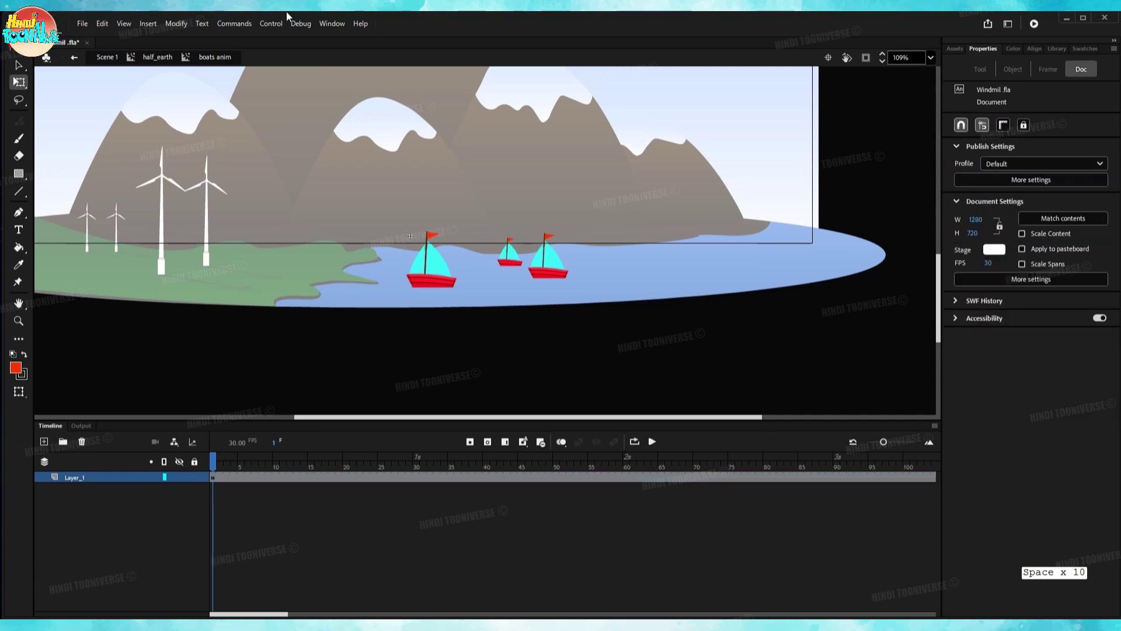
In half_earth, unlock the ground layer, copy the blue water shape from inside its group, and return to half_earth.
left_click(171, 57)
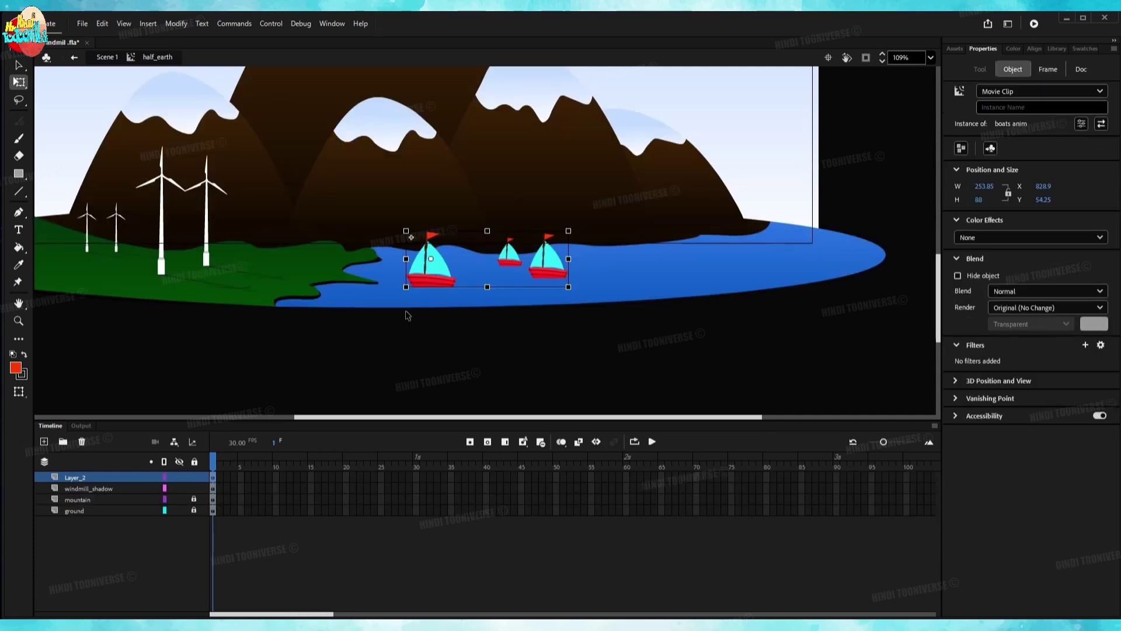
left_click(651, 291)
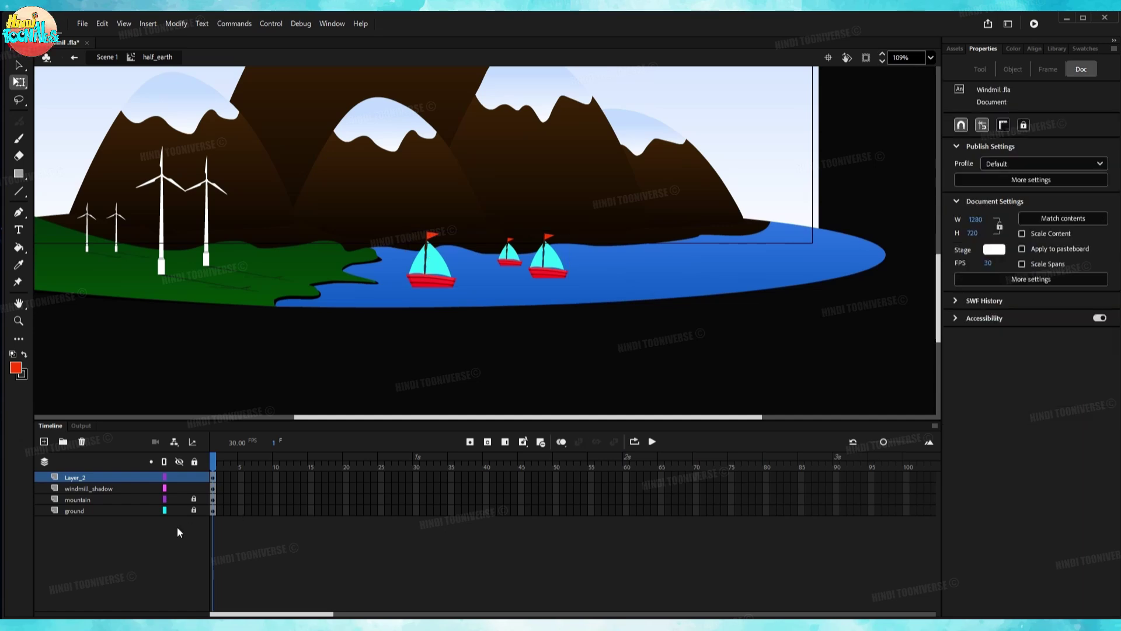
double_click(680, 268)
left_click(680, 268)
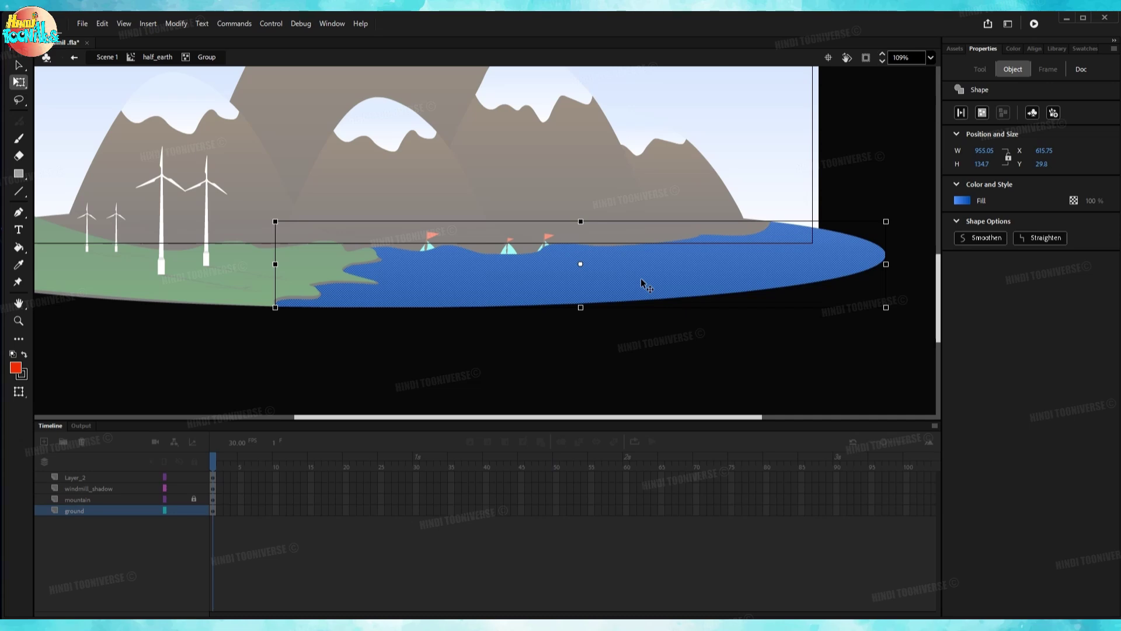
key("ctrl+c")
left_click(150, 57)
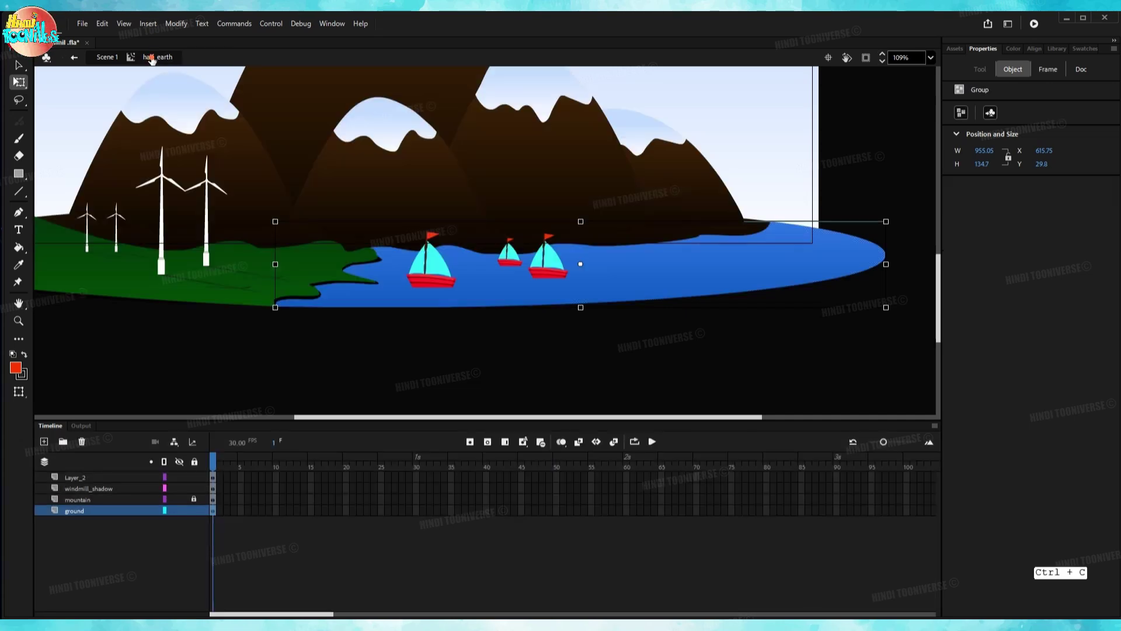
Add a new layer inside the boats anim symbol and paste the copied water shape in place on it.
double_click(438, 273)
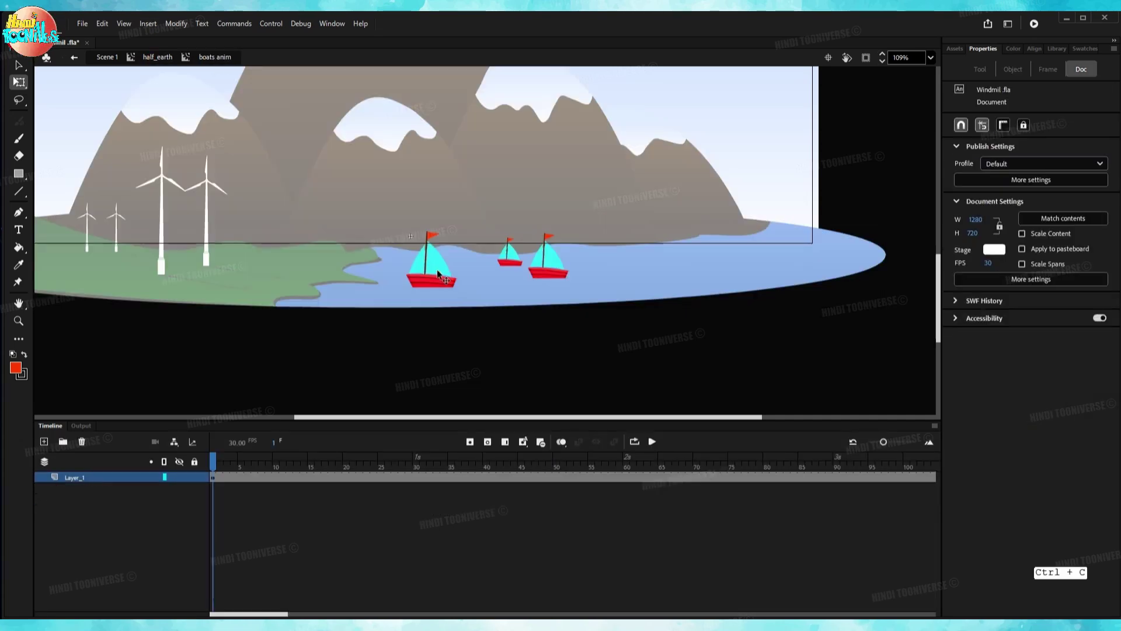
left_click(43, 442)
left_click(109, 474)
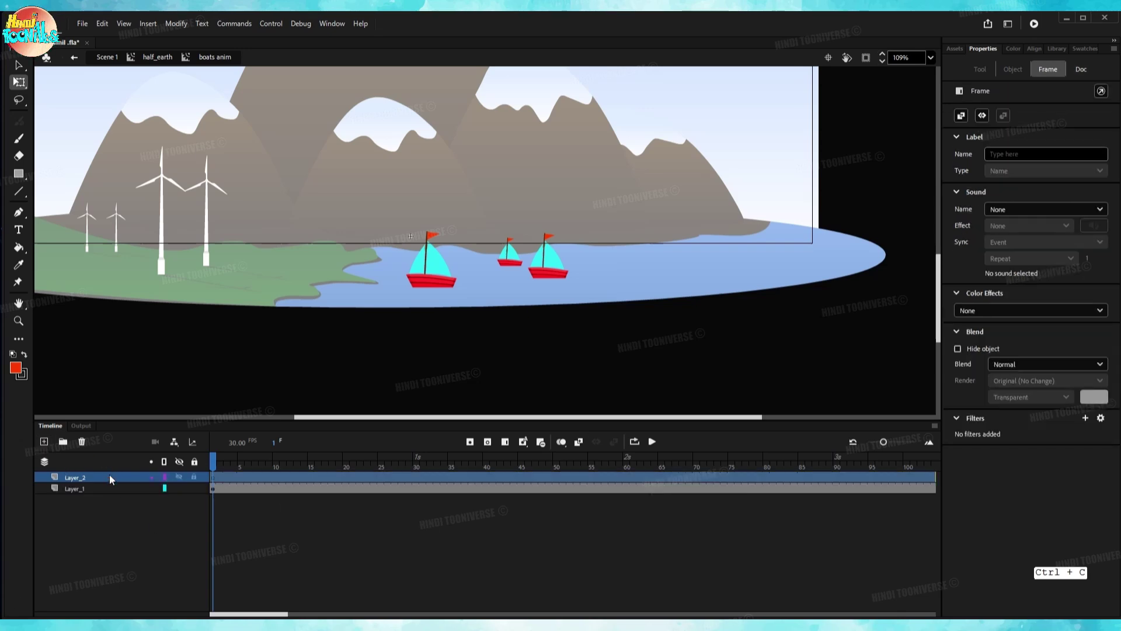
key("ctrl+shift+v")
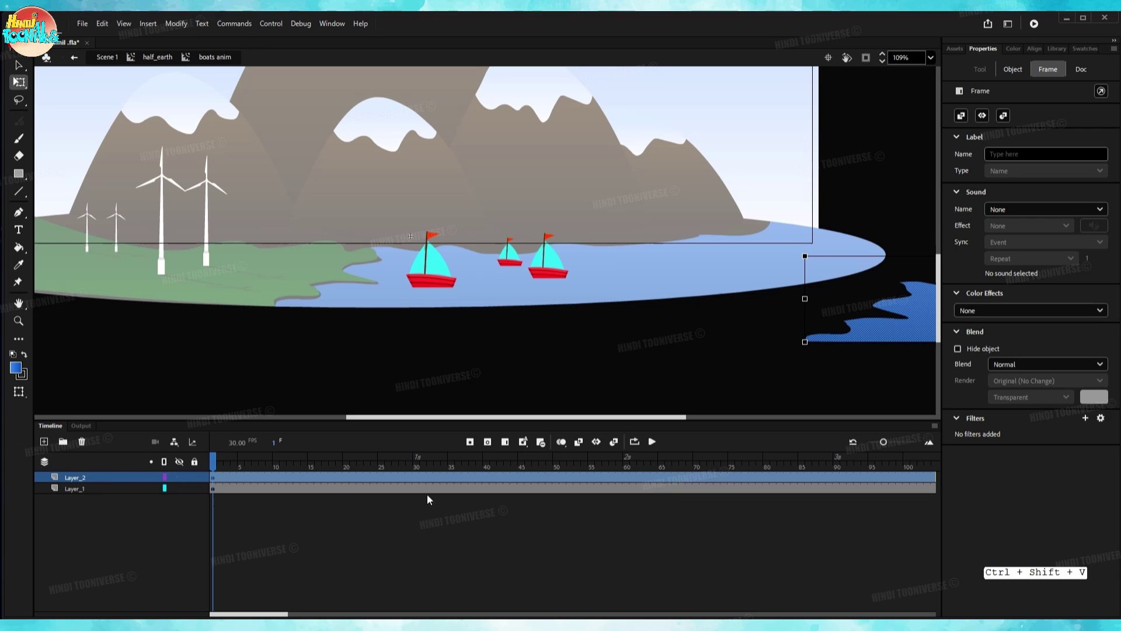
Align the pasted water shape exactly over the lake, at about X -213.2 and Y -24.45.
scroll(476, 367, "down", 2)
left_click_drag(601, 360, 401, 358)
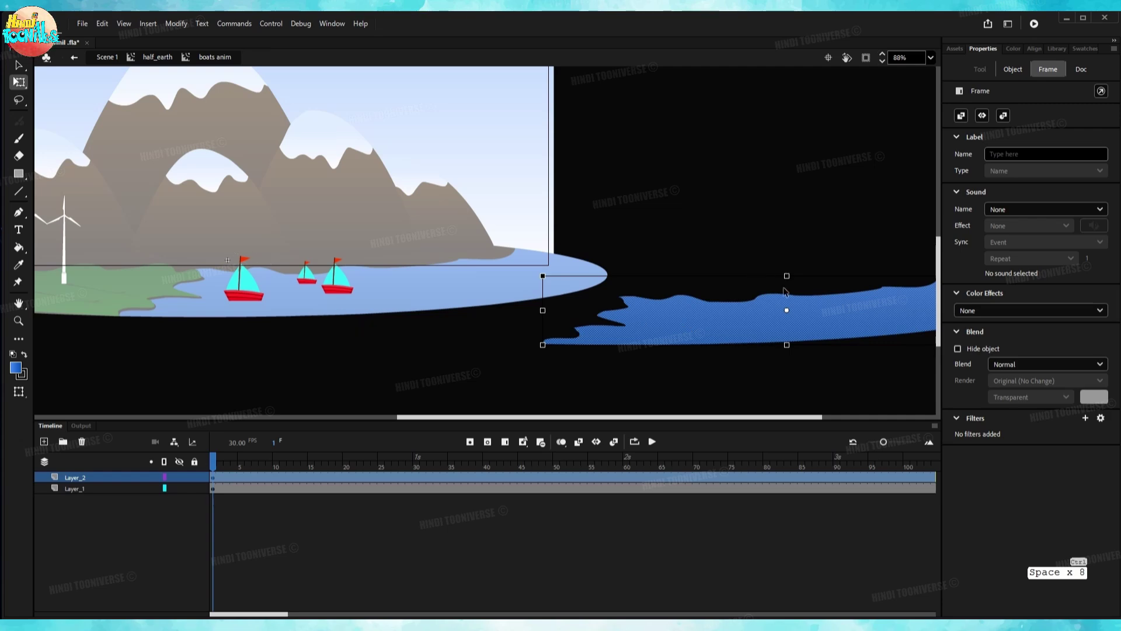
left_click_drag(854, 321, 440, 298)
key("space")
scroll(436, 354, "left", 3)
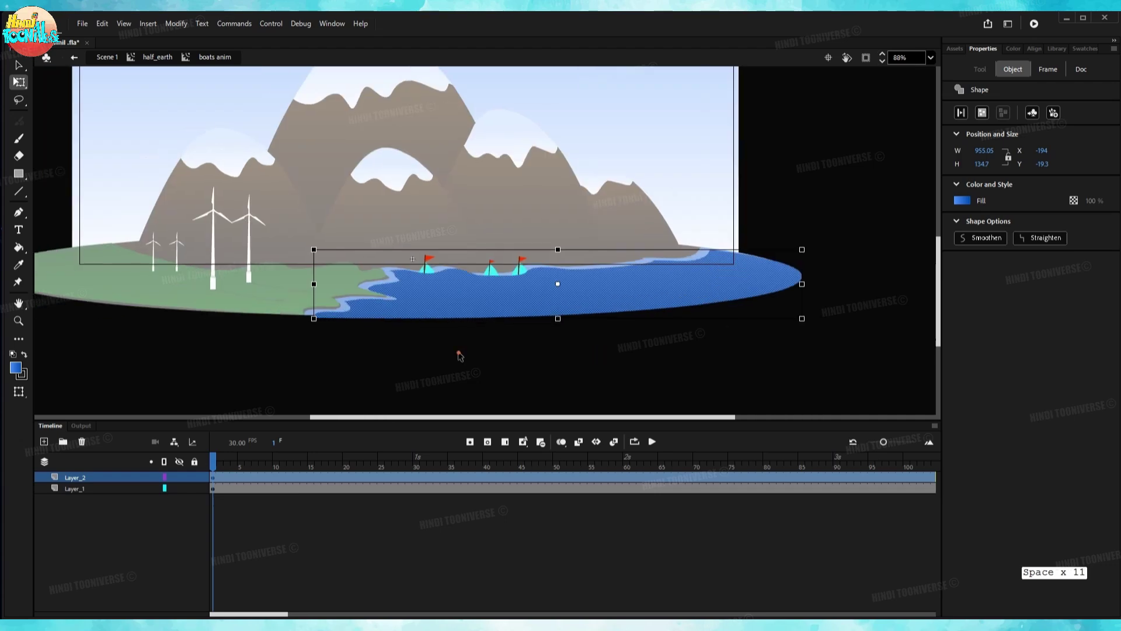
scroll(448, 338, "up", 5)
left_click_drag(448, 251, 436, 251)
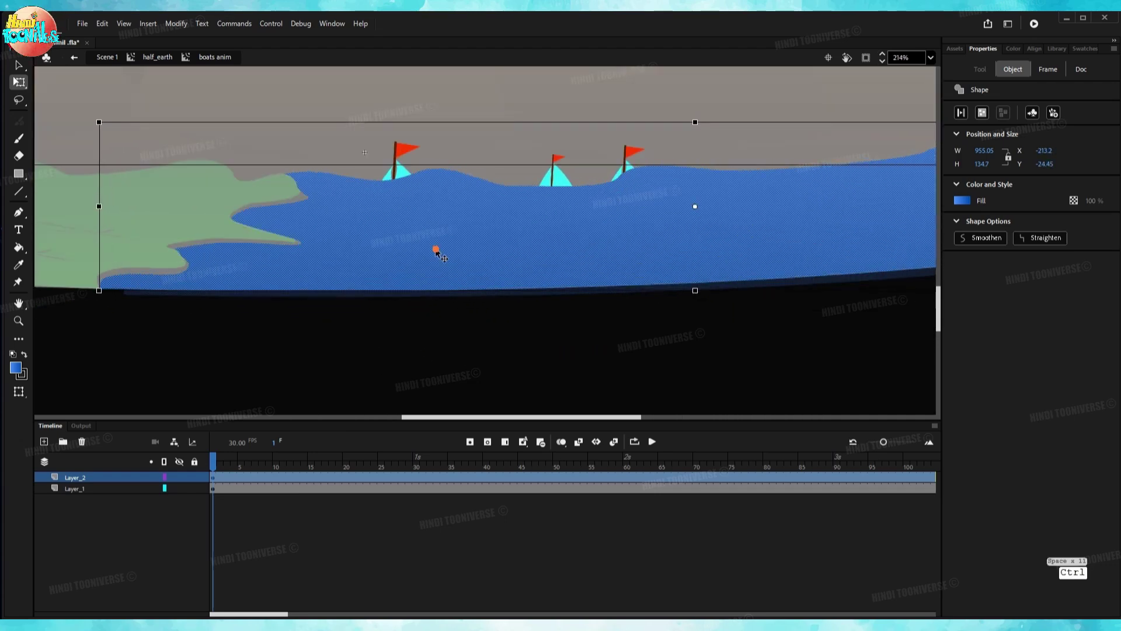
scroll(463, 313, "down", 2)
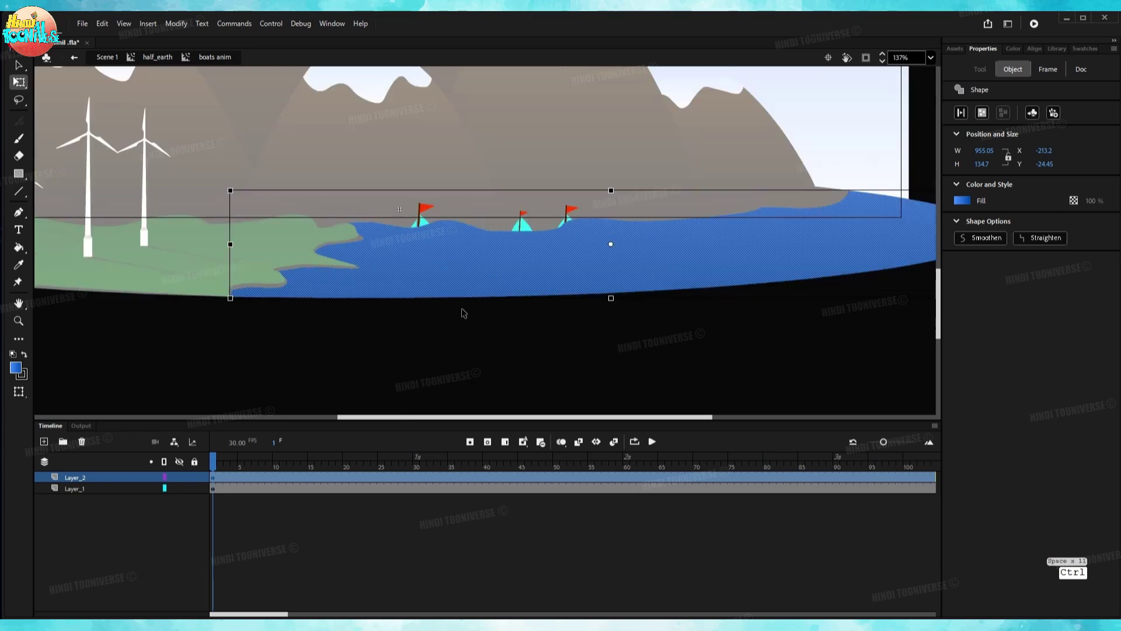
scroll(463, 314, "down", 1)
left_click_drag(468, 317, 482, 349)
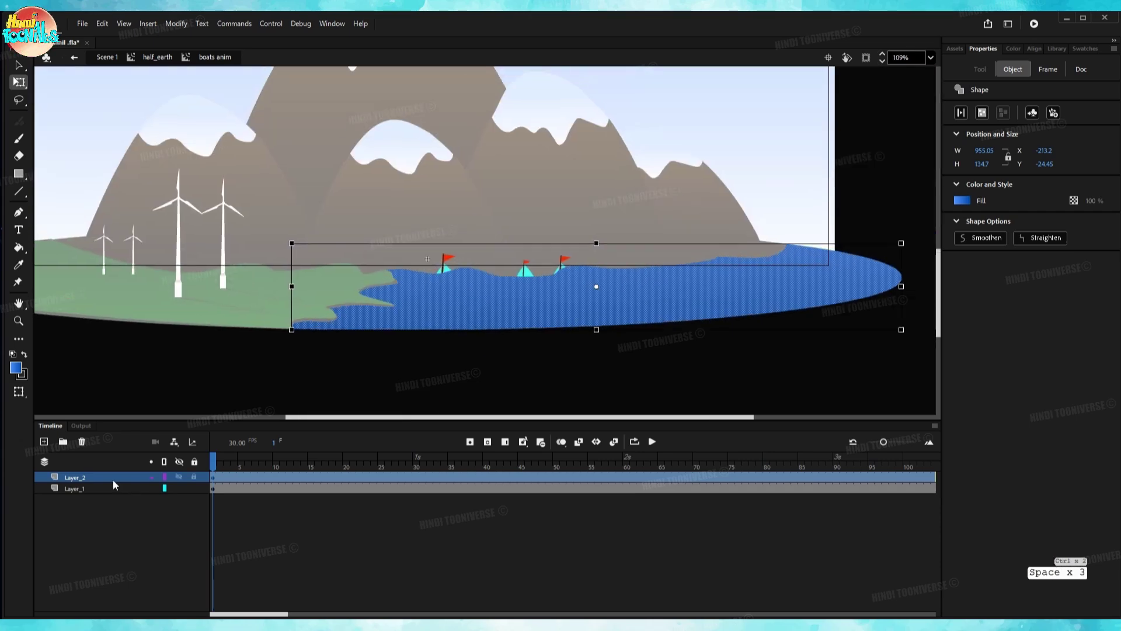
Move the water shape's layer below the boats layer and rename it water.
left_click_drag(101, 476, 97, 490)
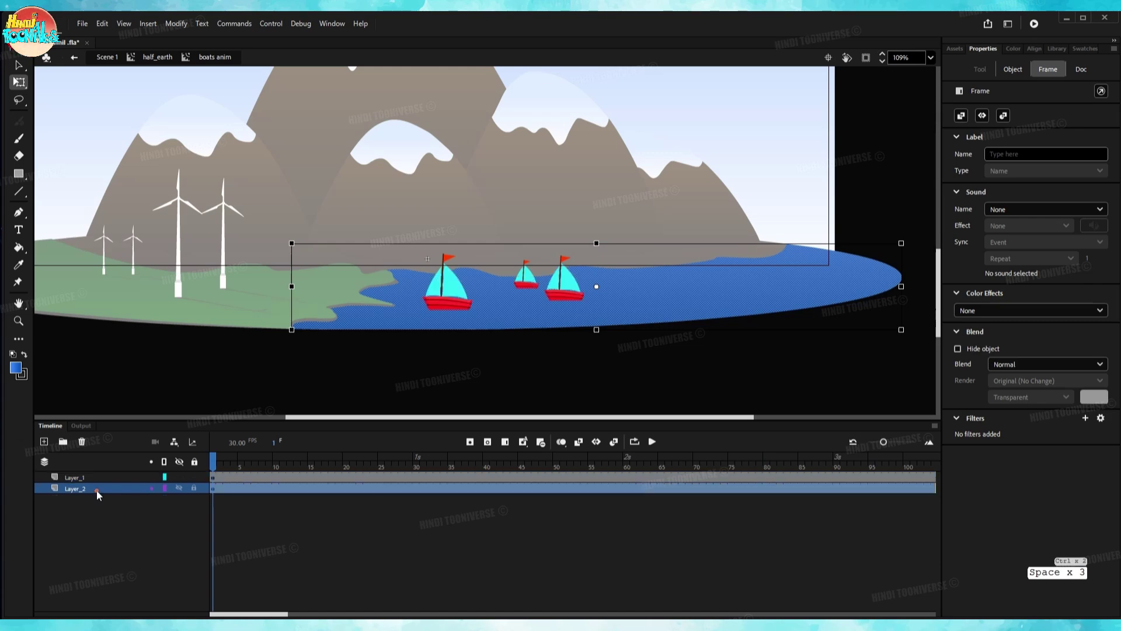
double_click(97, 489)
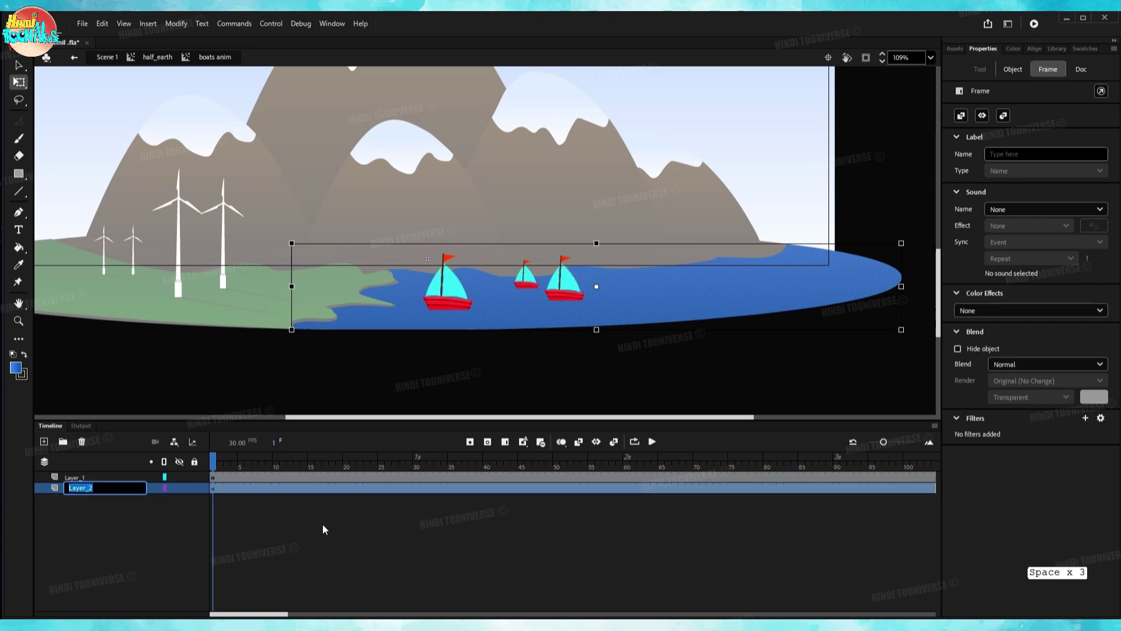
type("water")
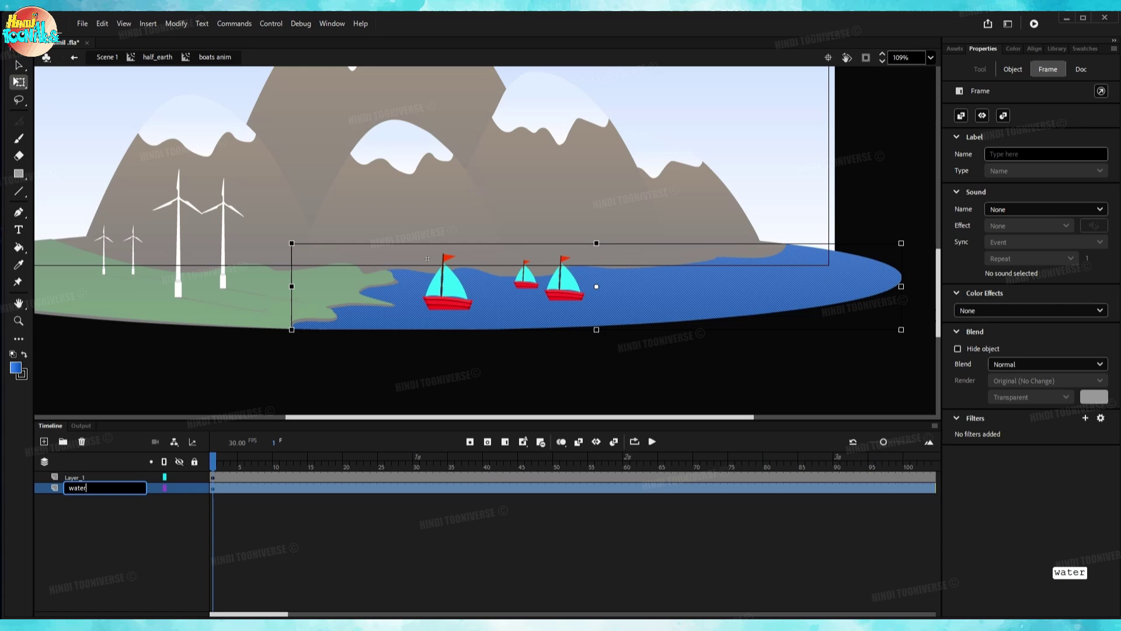
key("Return")
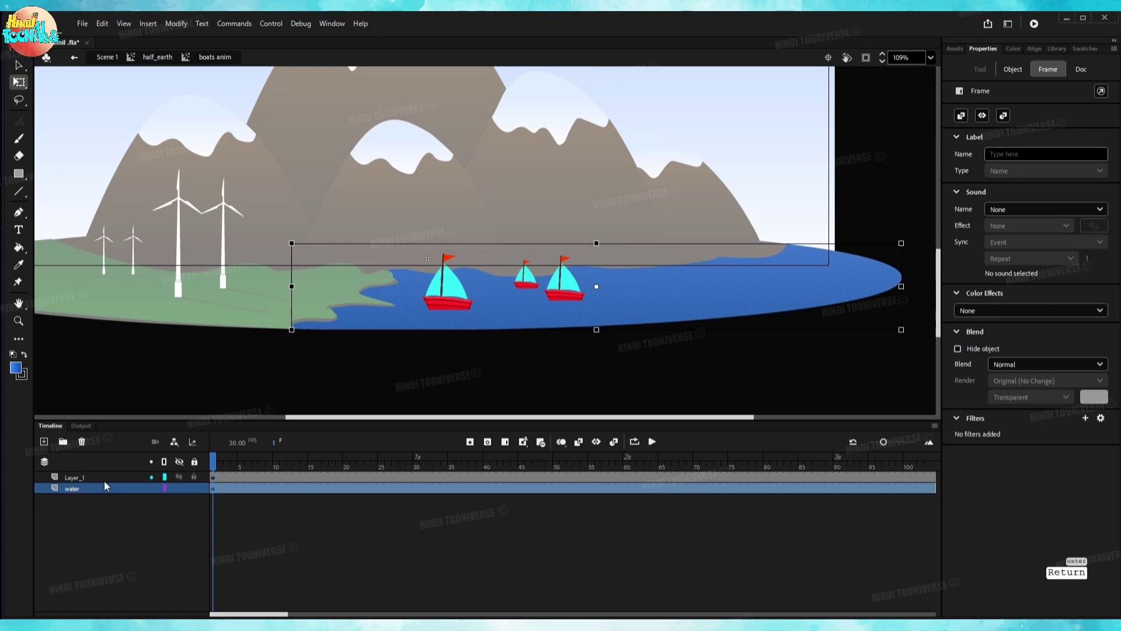
Rename the Layer_1 layer as boat.
double_click(107, 477)
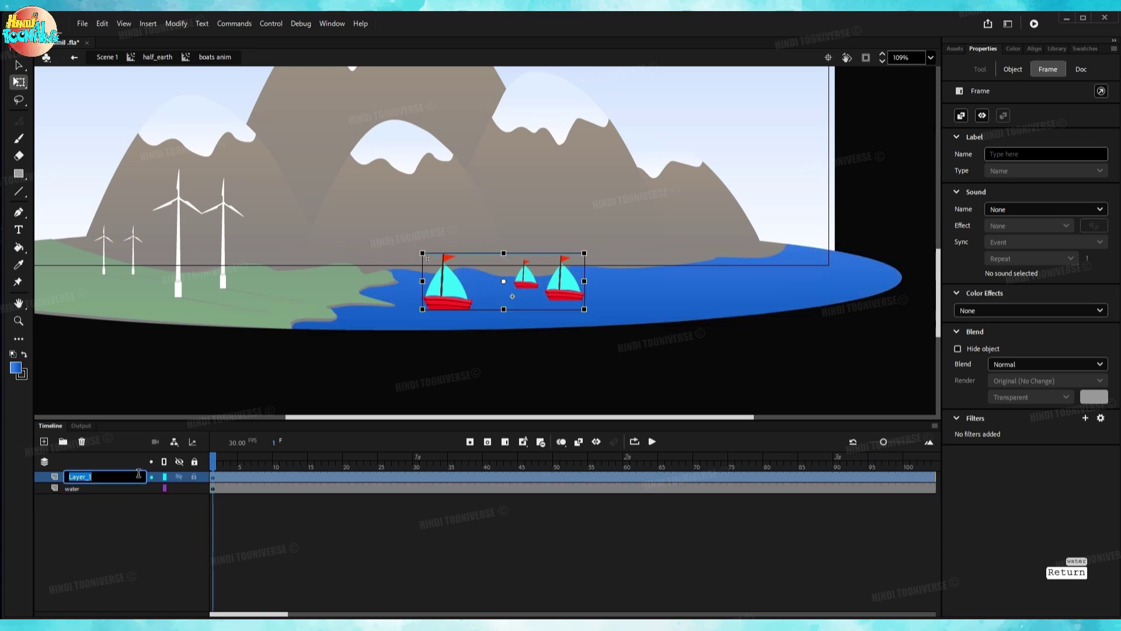
type("boat")
key("Return")
key("ctrl+z")
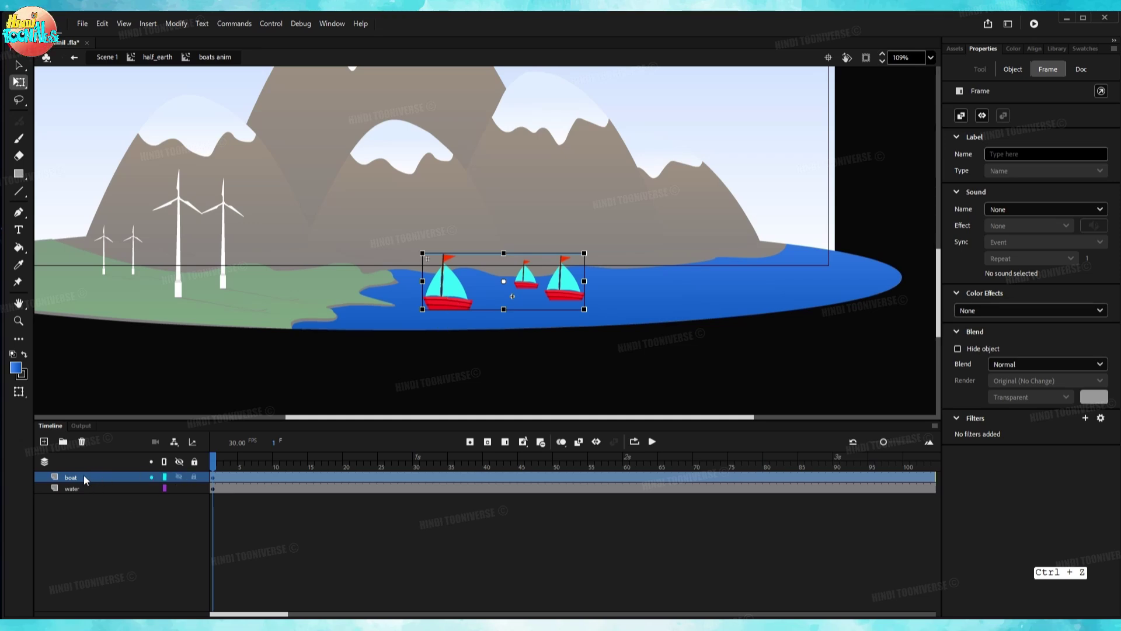
Try a boat reflection by pasting a copy of the boat instance in place and flipping it vertically below the originals.
key("ctrl+c")
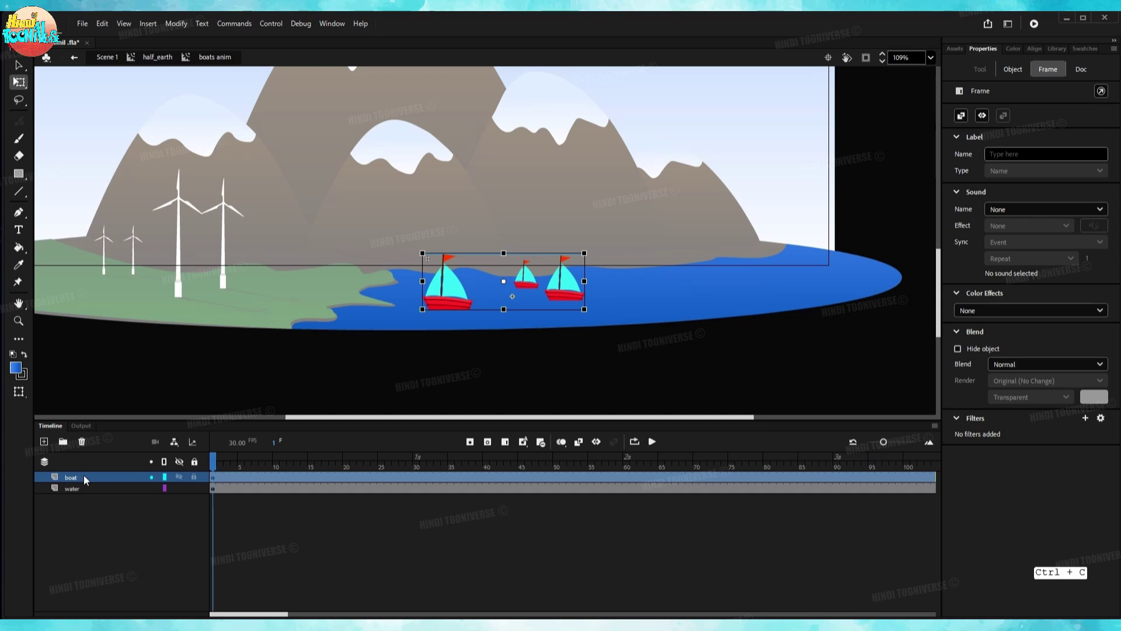
key("ctrl+shift+v")
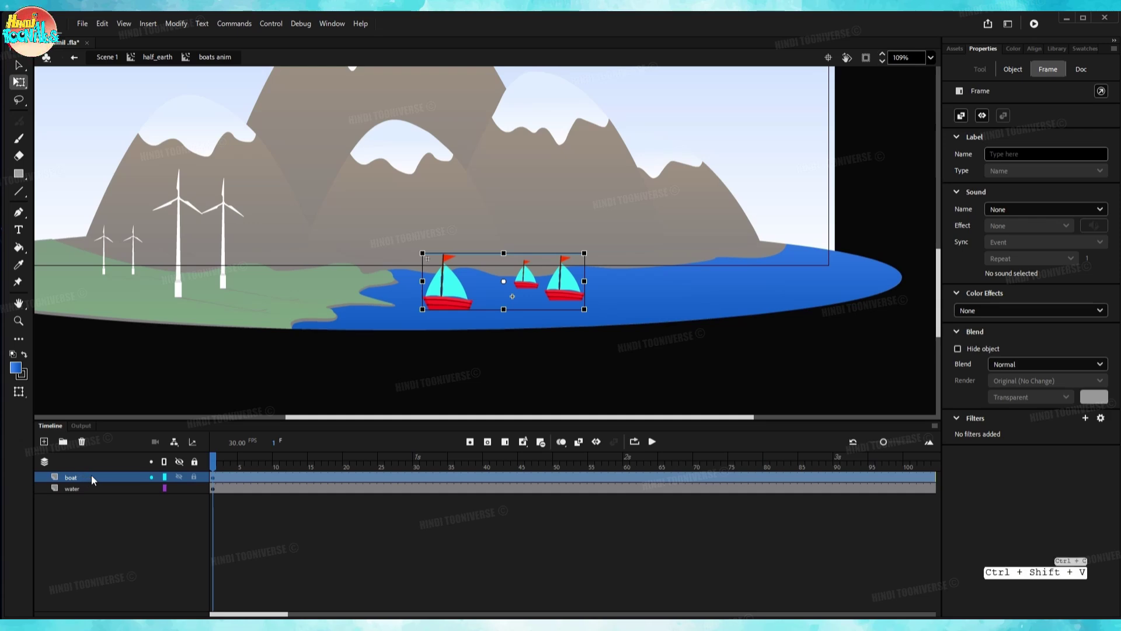
left_click_drag(458, 304, 566, 303)
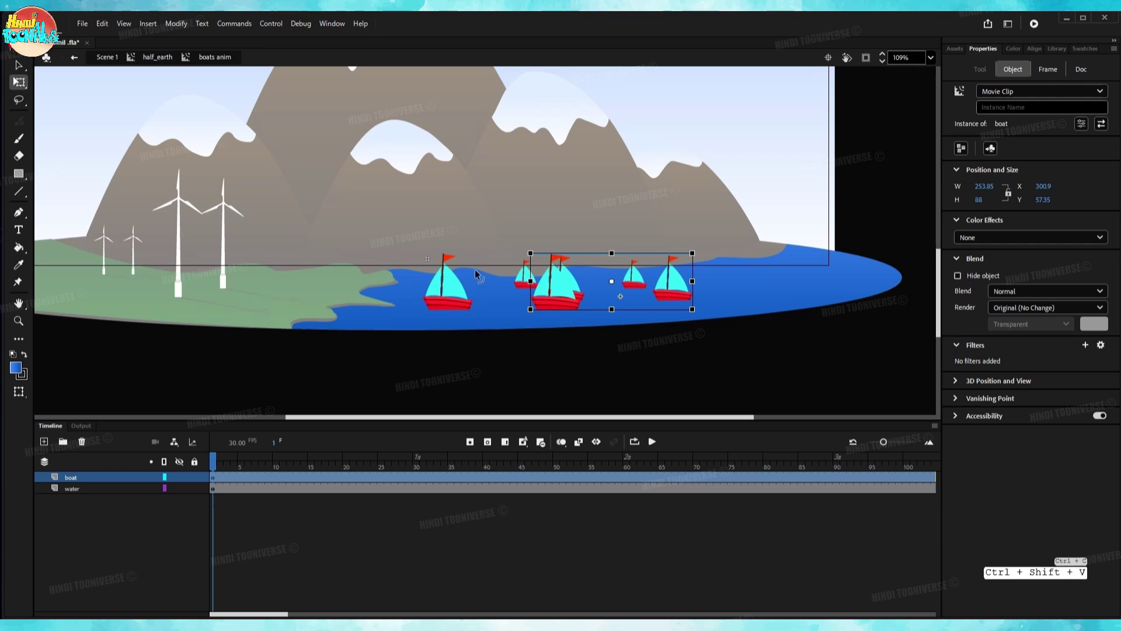
key("ctrl+z")
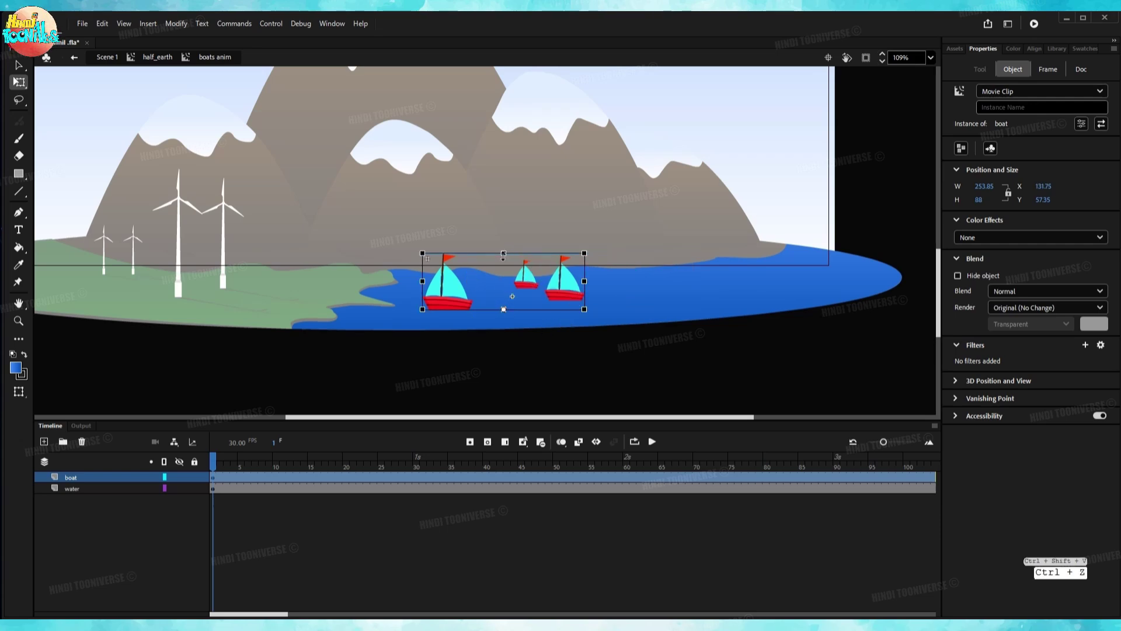
left_click_drag(503, 255, 505, 345)
scroll(484, 365, "up", 3)
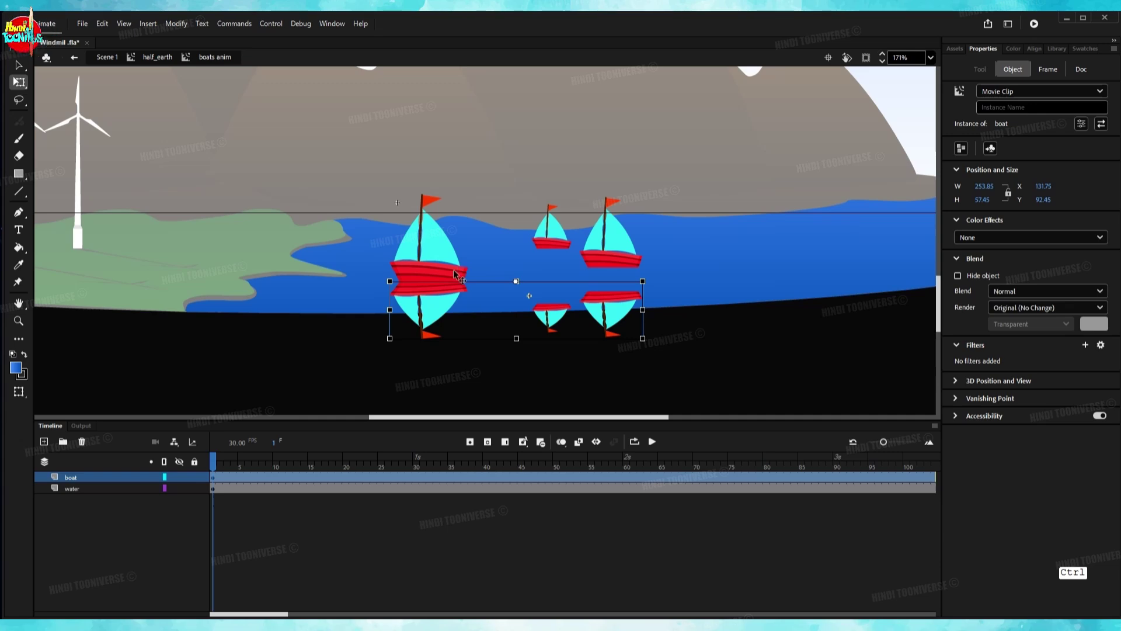
scroll(435, 286, "up", 3)
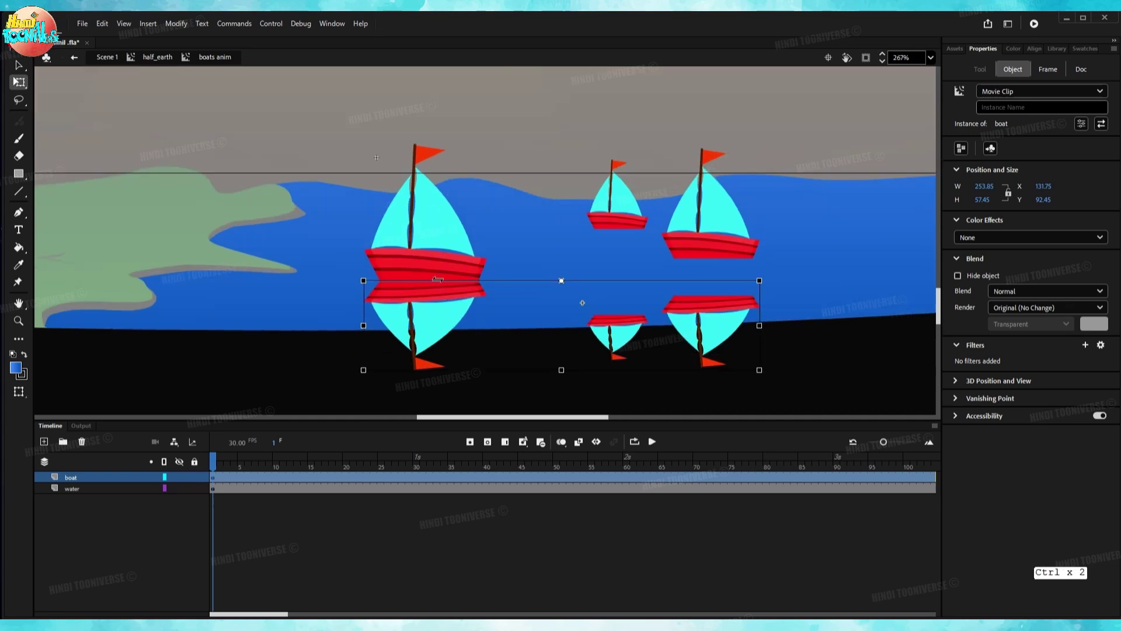
Inspect the gaps between the boats and their flipped copy, then undo the flipped copy.
left_click(324, 296)
key("Escape")
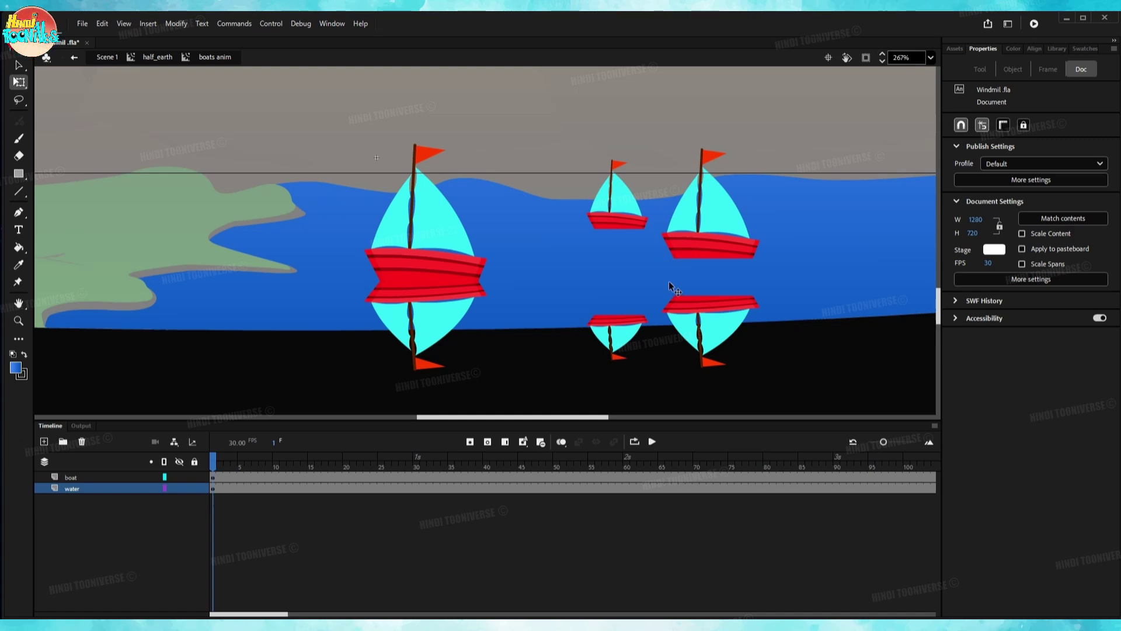
left_click(609, 301)
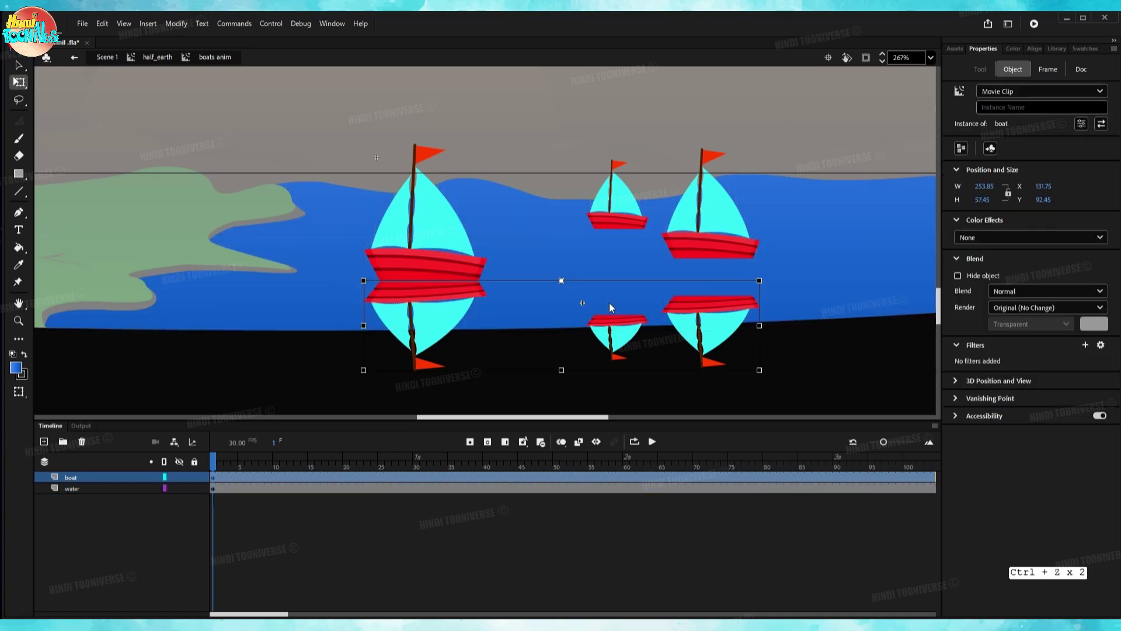
key("ctrl+z")
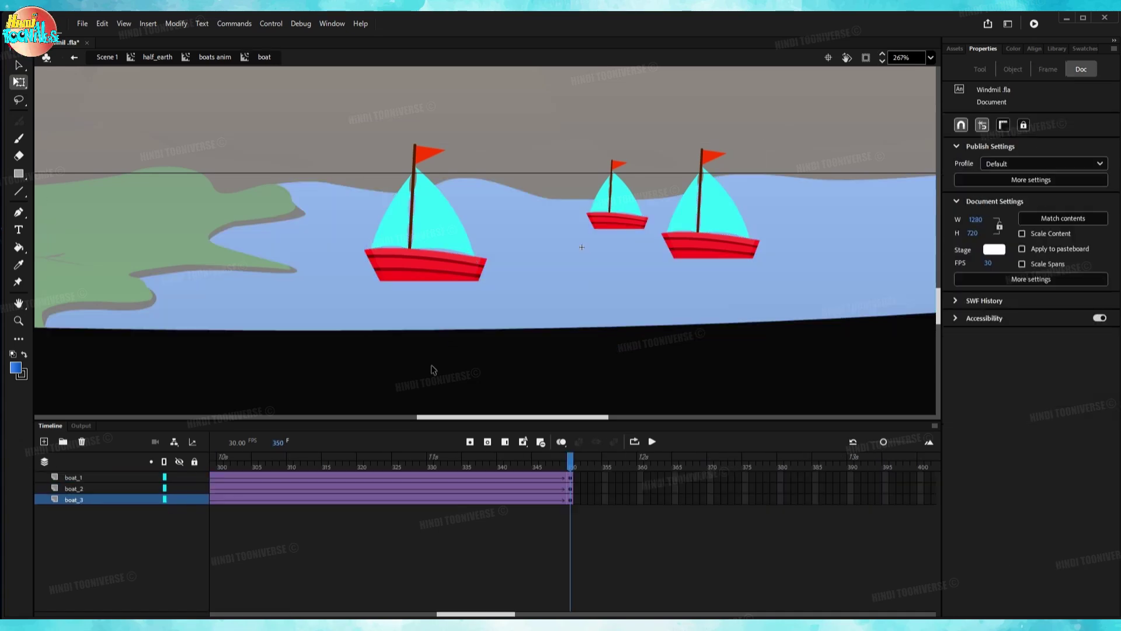
Inside the boat symbol at frame 1, duplicate the boat_1 layer and place the copy directly below boat_1.
left_click_drag(565, 474, 139, 453)
scroll(488, 272, "down", 3)
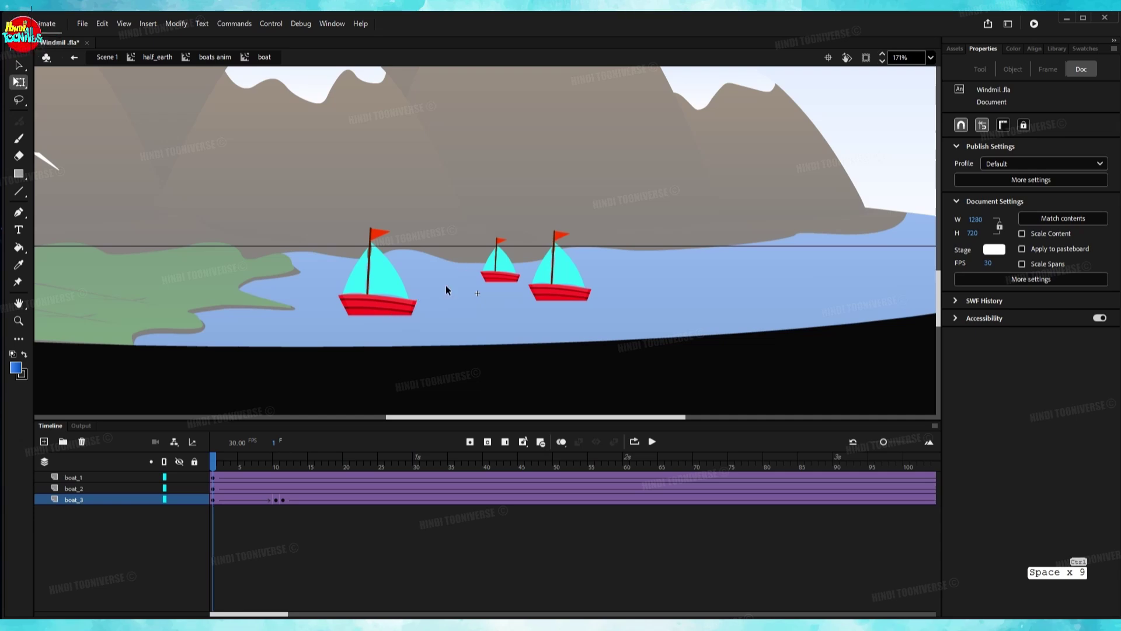
scroll(446, 285, "down", 2)
left_click(100, 499)
left_click(100, 476)
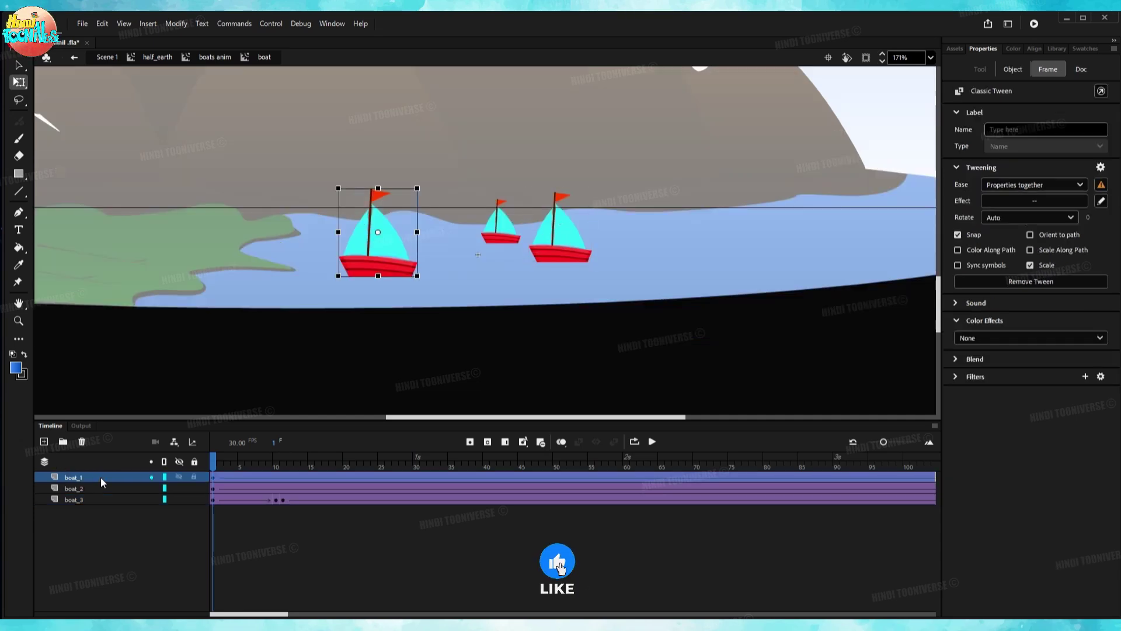
right_click(100, 477)
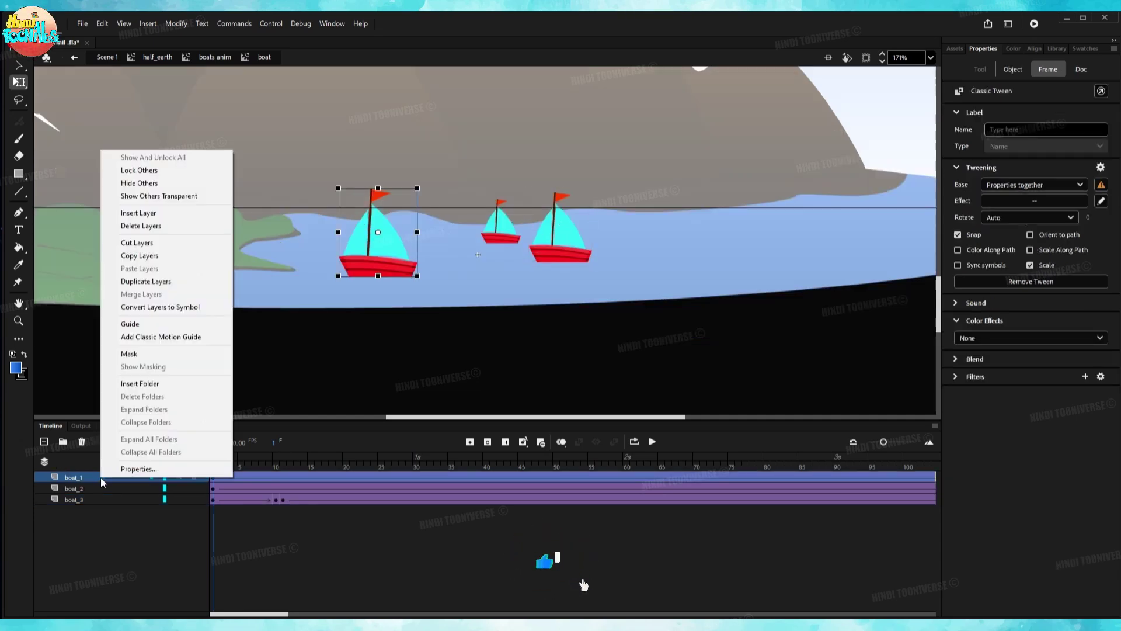
left_click(134, 281)
left_click_drag(93, 480, 97, 488)
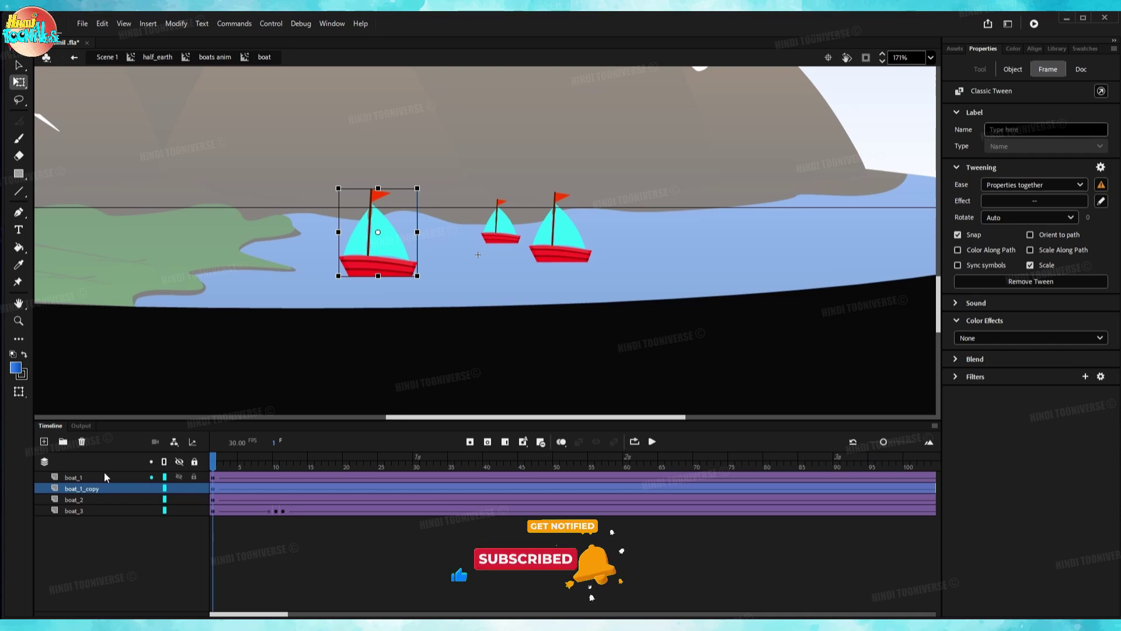
Rename the boat_1 layer as boat_1org.
left_click(103, 474)
double_click(103, 476)
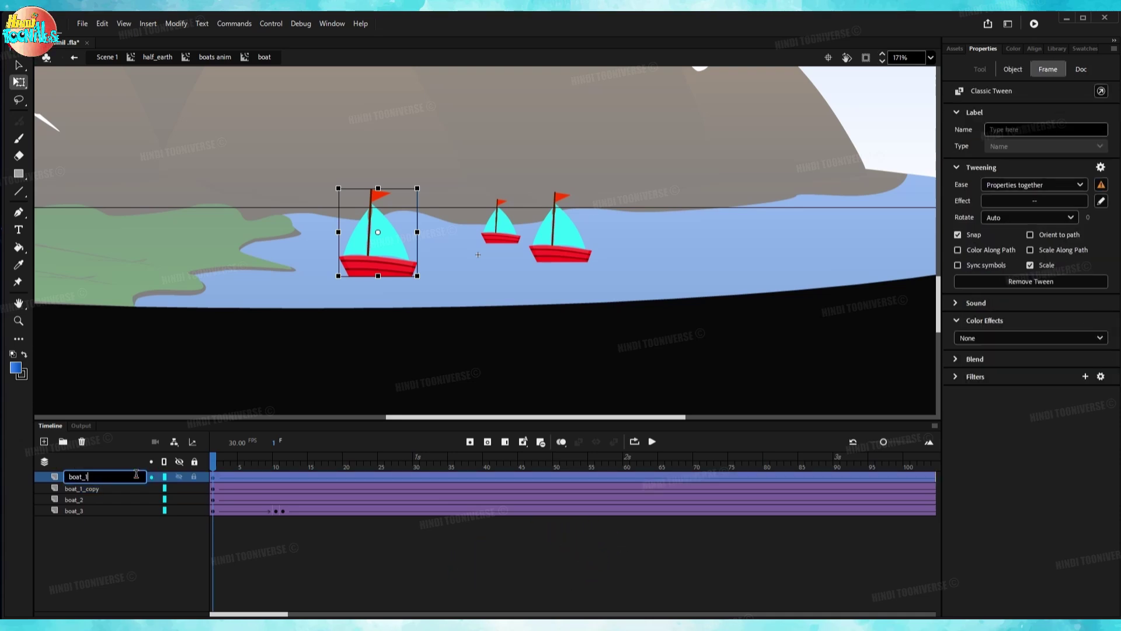
key("BackSpace")
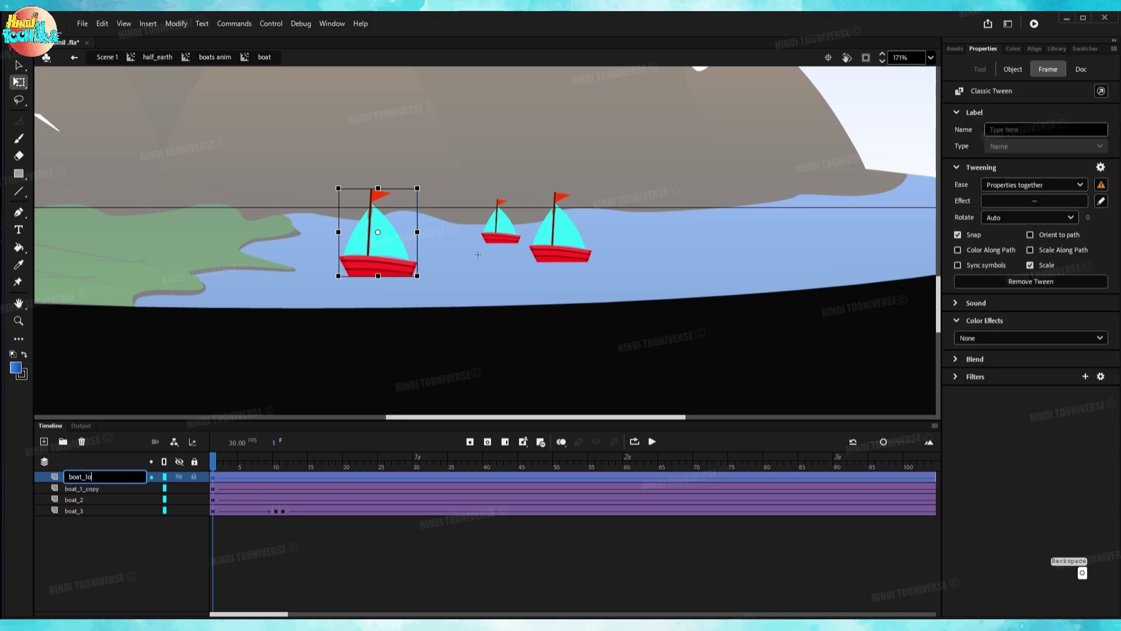
type("org")
key("Return")
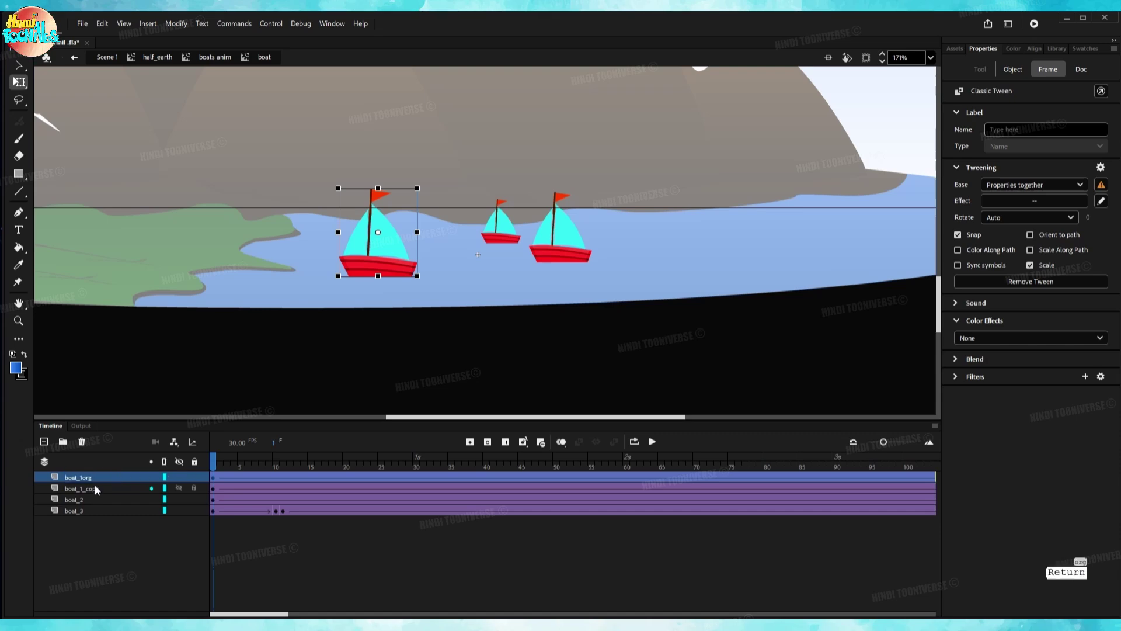
Rename the boat_1_copy layer as boat_1ref.
left_click(98, 489)
double_click(104, 489)
key("BackSpace")
key("BackSpace")
key("BackSpace")
key("BackSpace")
key("BackSpace")
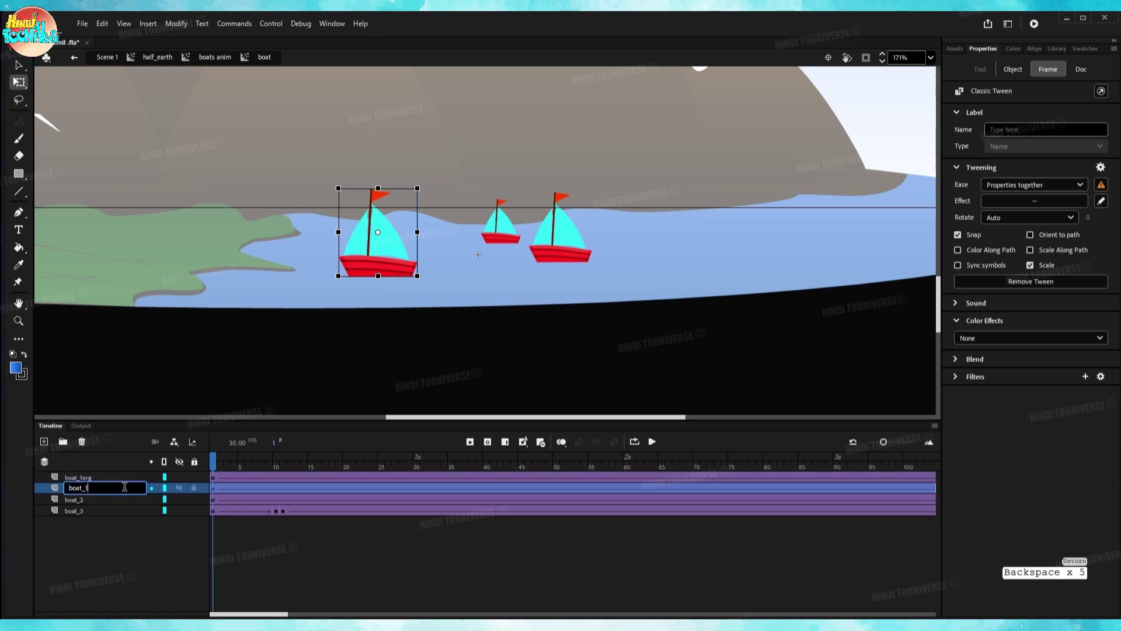
type("ref")
key("Return")
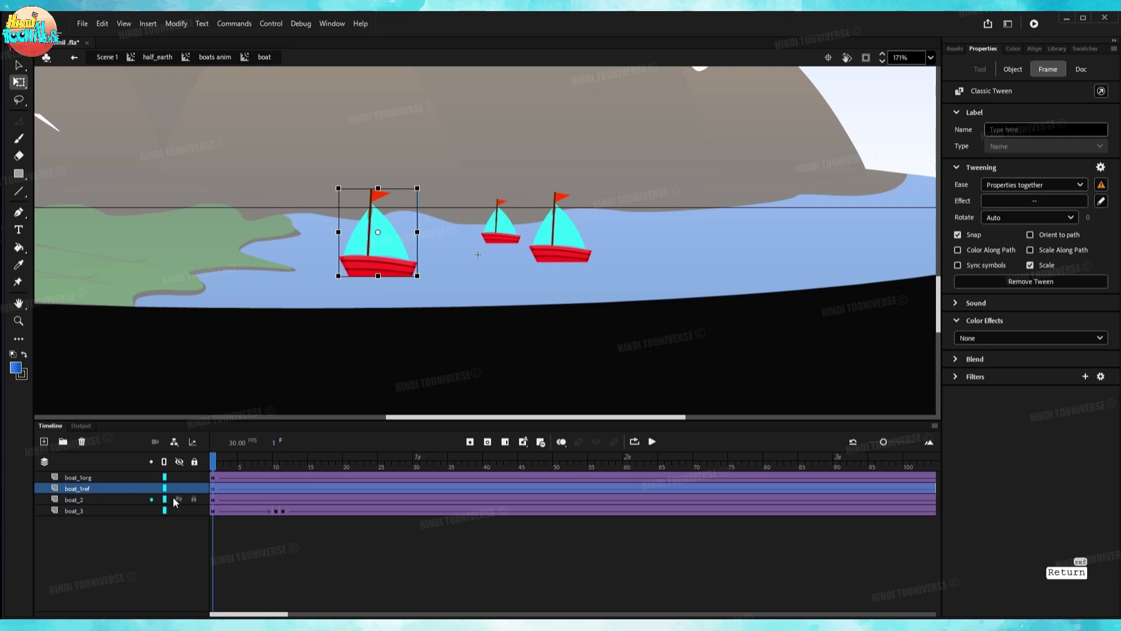
Hide boat_2 and boat_3, then flip the boat_1ref boats across all frames about their bottom edge, about 73.3 px high and slightly skewed.
left_click(179, 512)
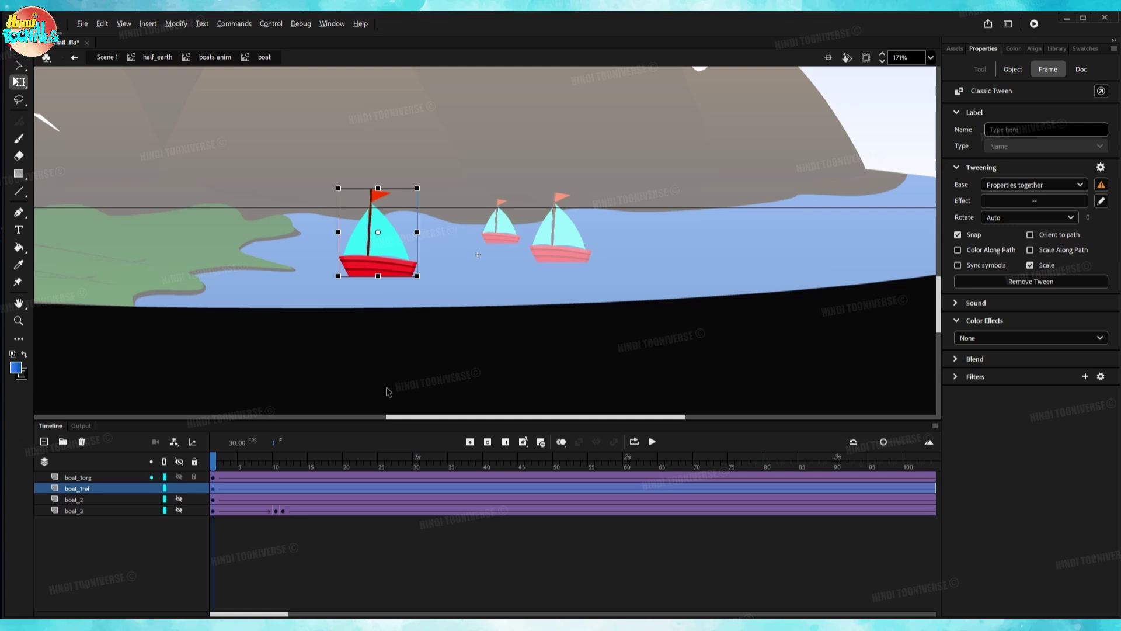
key("shift+alt+m")
scroll(592, 321, "down", 3)
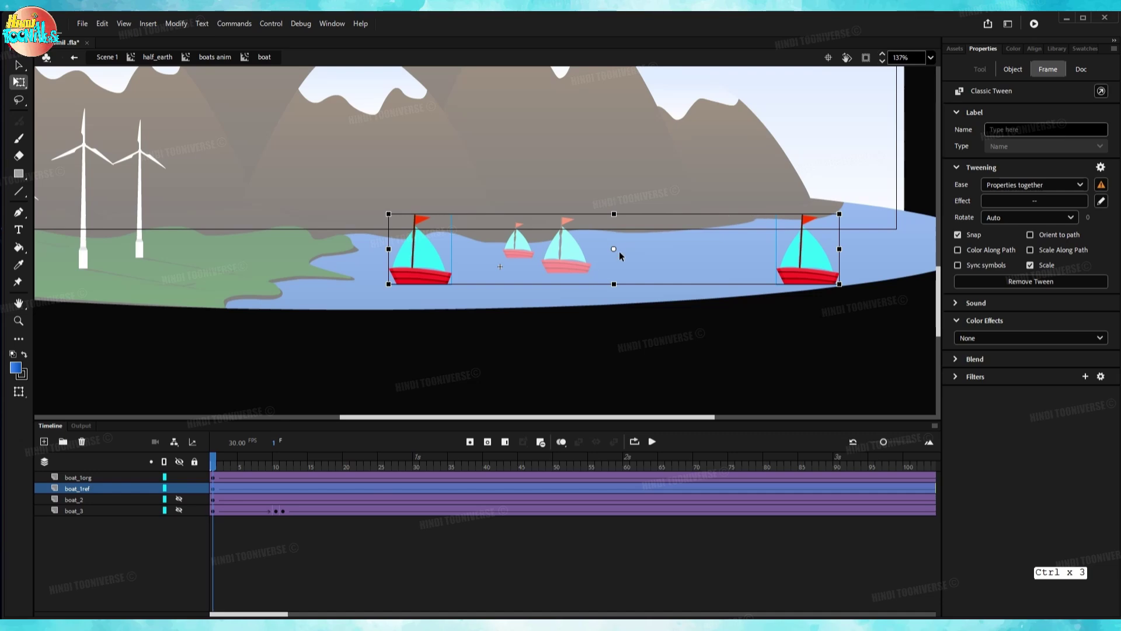
left_click_drag(613, 250, 614, 284)
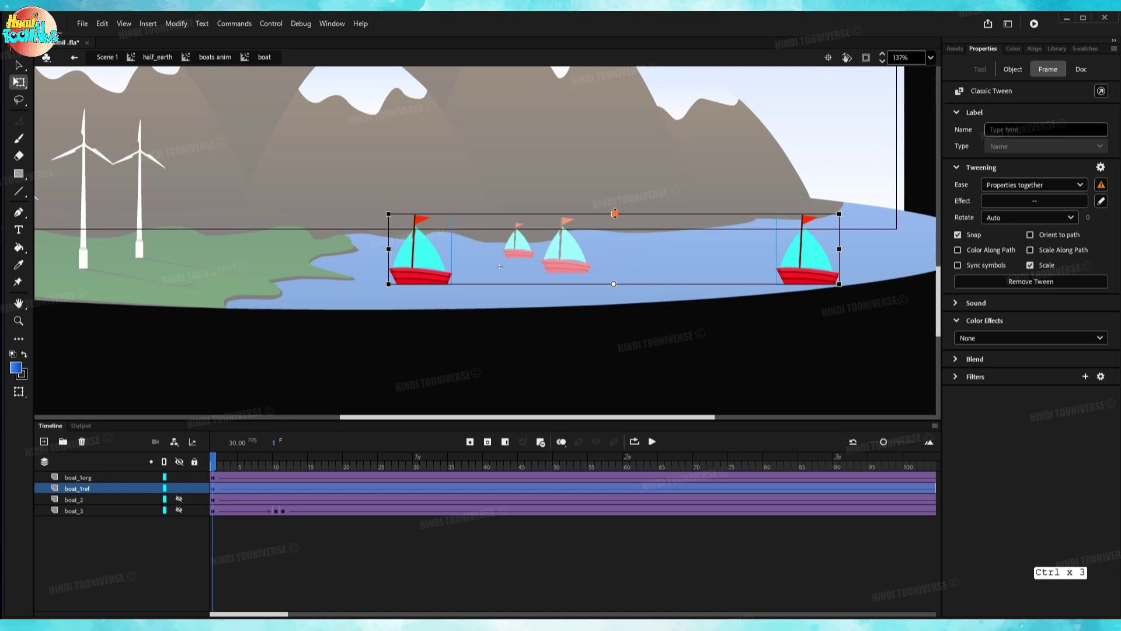
left_click_drag(614, 213, 610, 320)
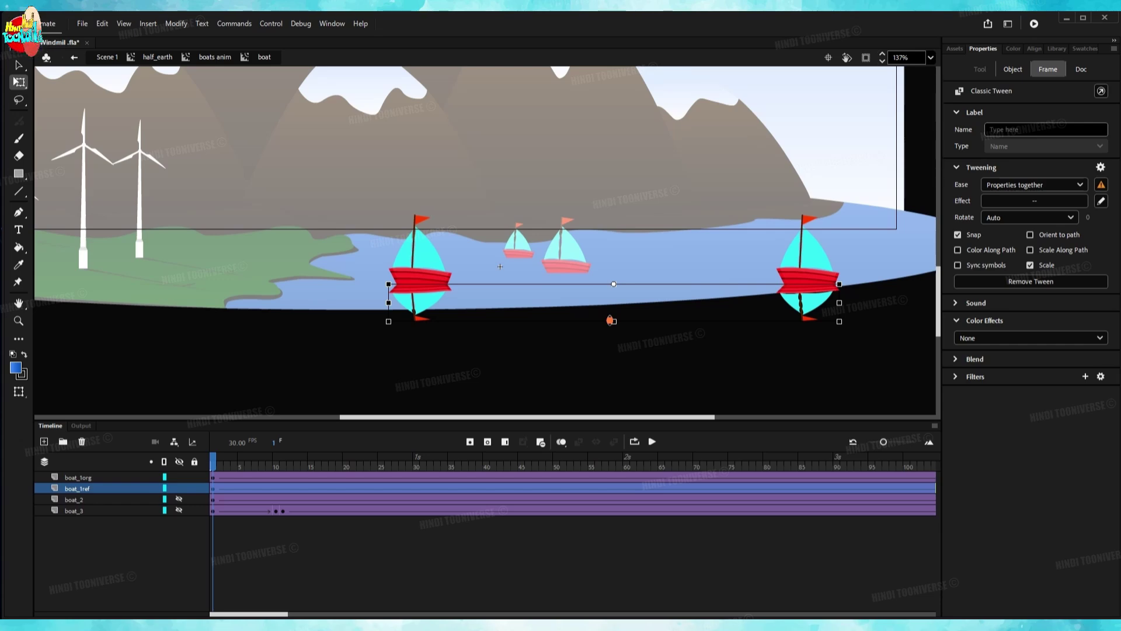
left_click_drag(610, 321, 607, 320)
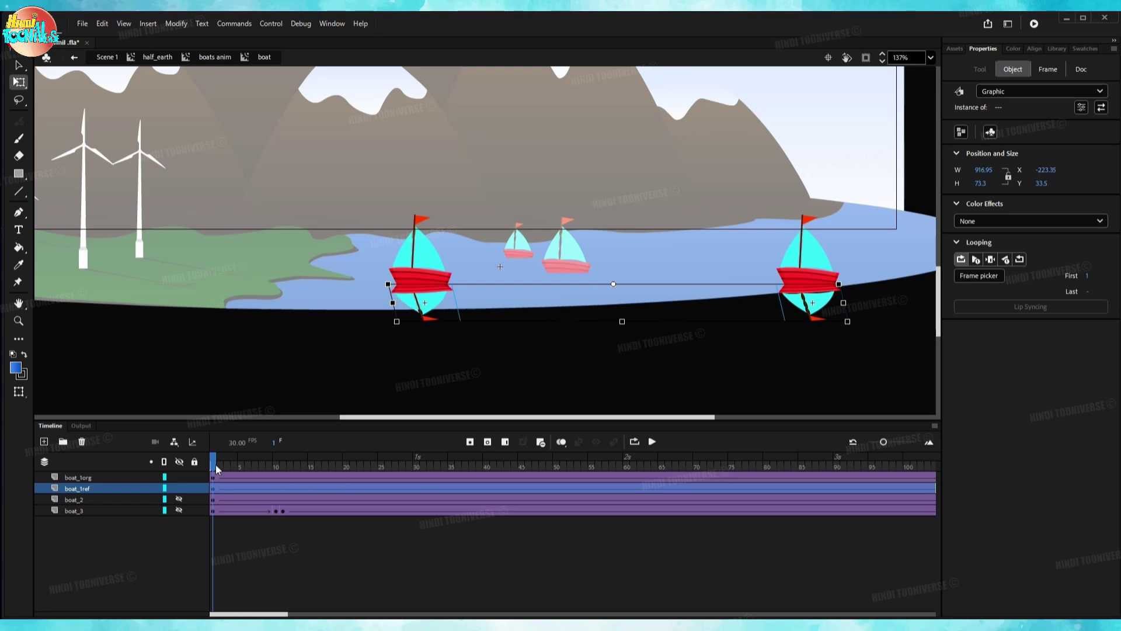
Turn off multi-frame editing and inspect the skewed reflection against the first boat along the timeline.
left_click_drag(286, 614, 355, 612)
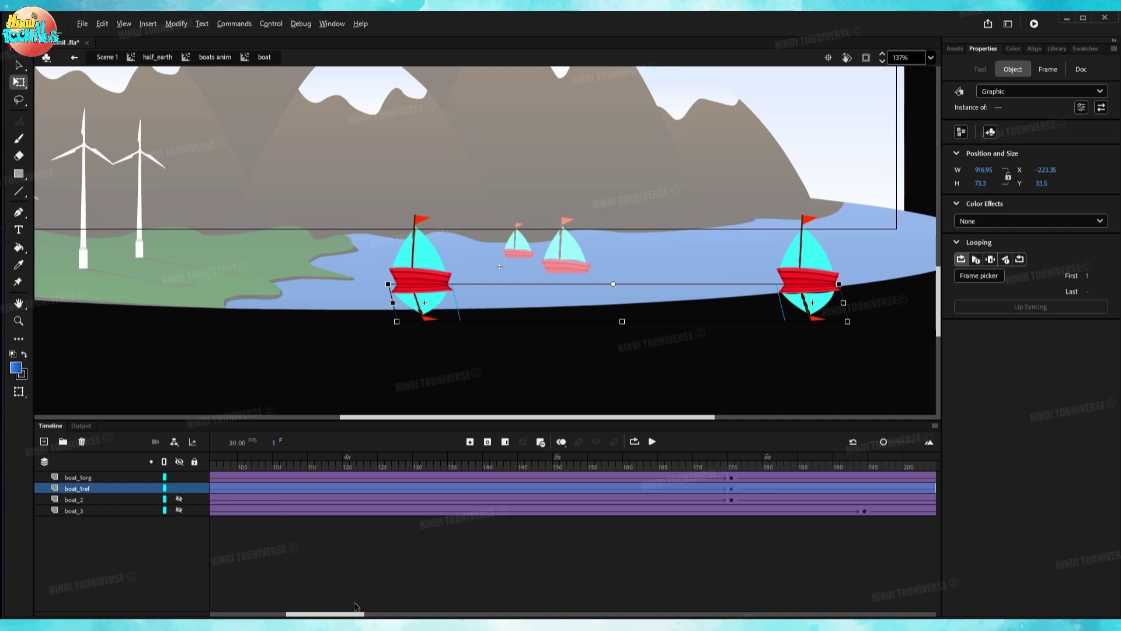
key("shift+alt+e")
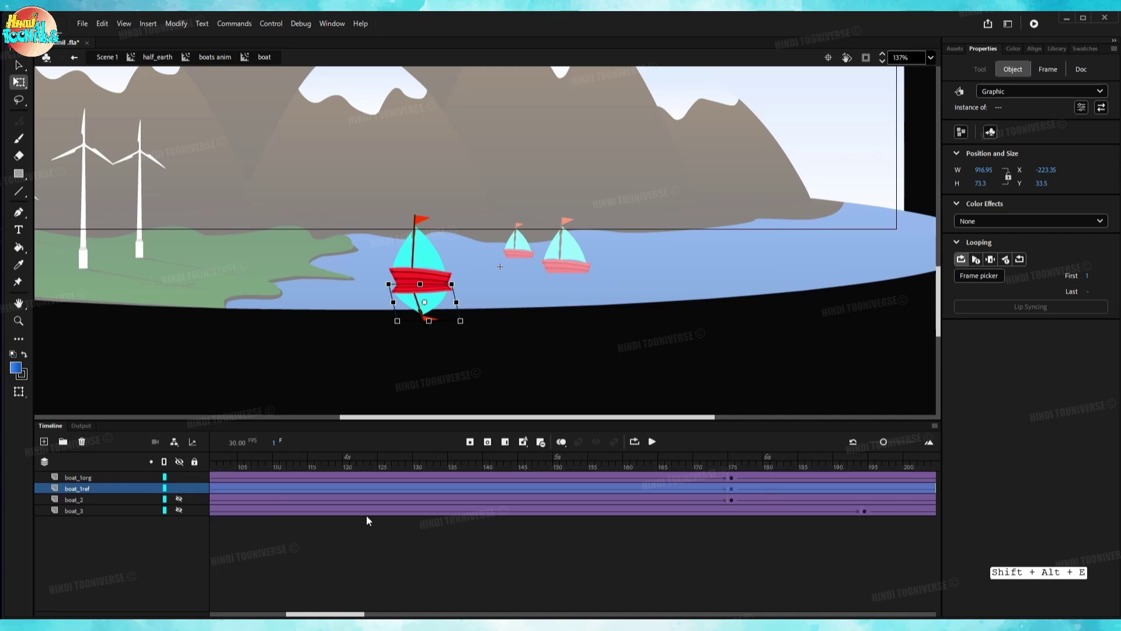
mouse_move(339, 457)
left_mouse_down()
mouse_move(222, 457)
mouse_move(339, 457)
left_mouse_up()
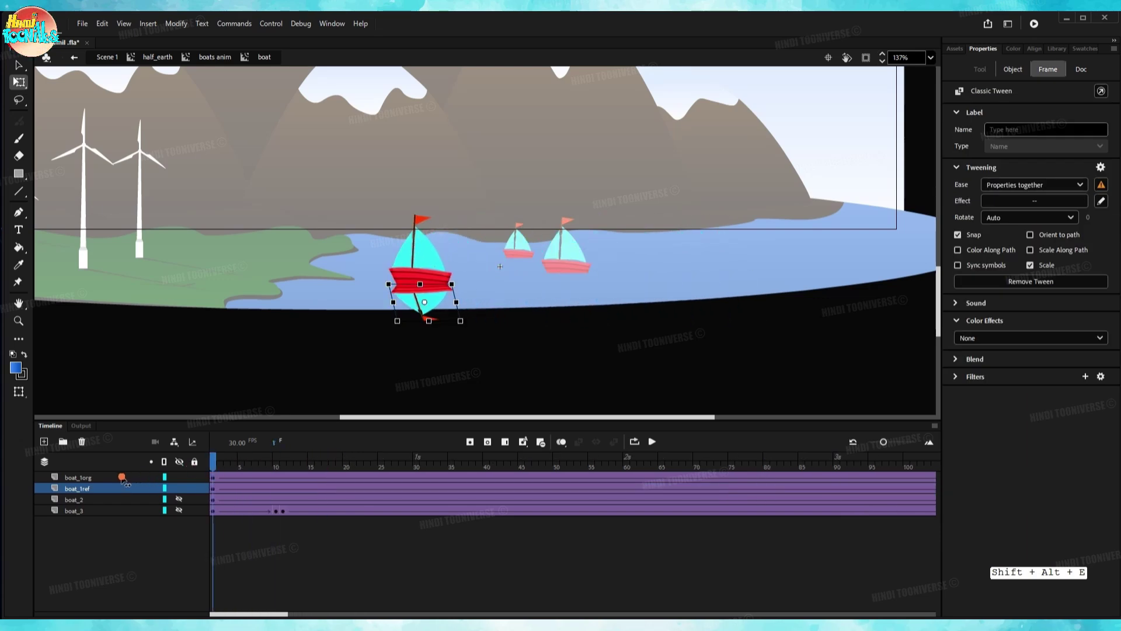
left_click_drag(357, 494, 3, 452)
left_click_drag(476, 293, 651, 338)
scroll(494, 374, "up", 2)
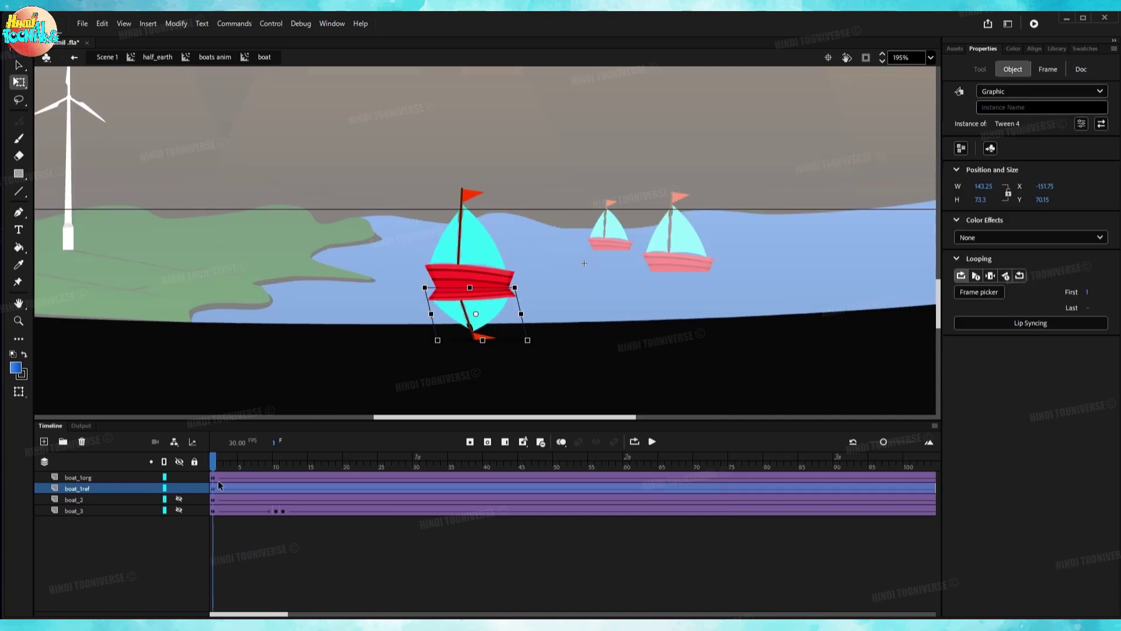
With multi-frame editing on, apply an Alpha color effect of 15% to the boat_1ref reflections.
key("shift+alt+e")
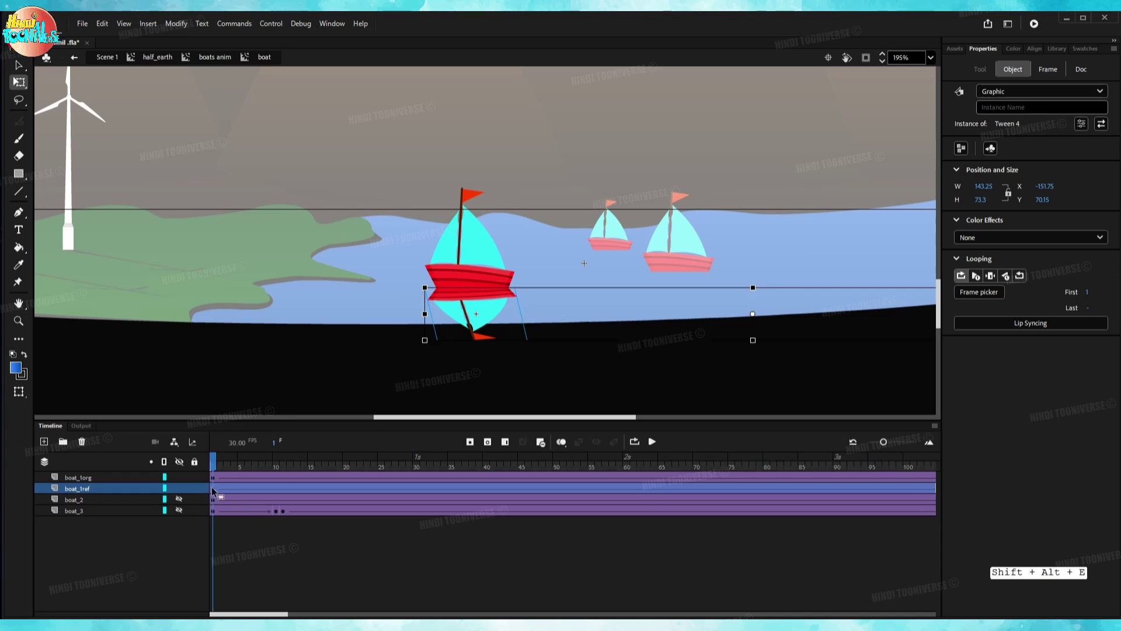
scroll(624, 408, "down", 2)
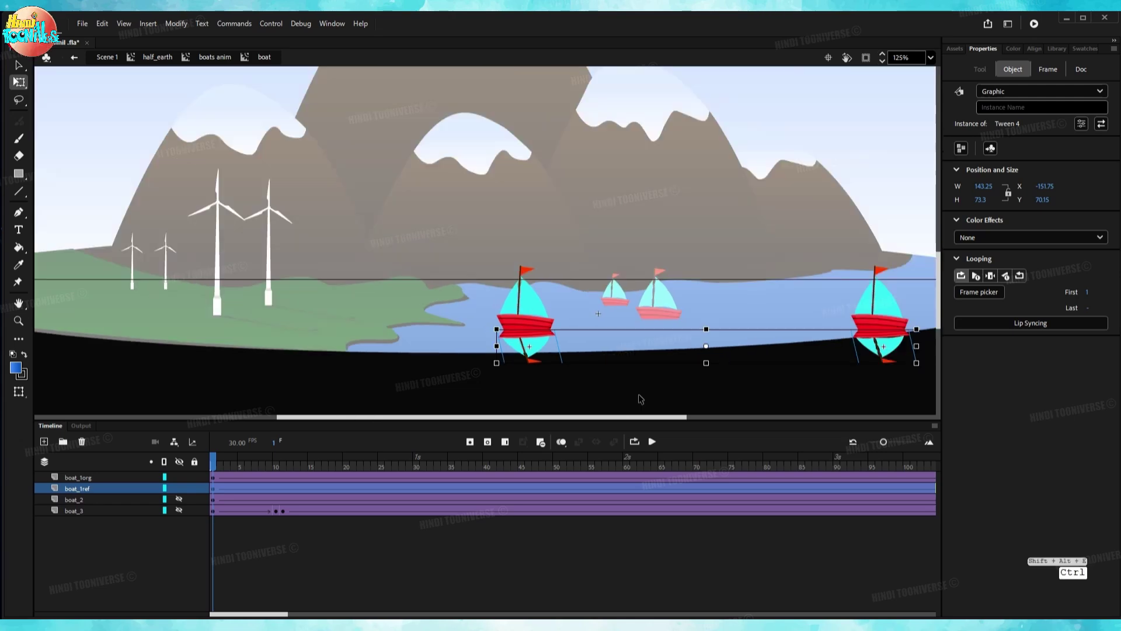
left_click(1003, 237)
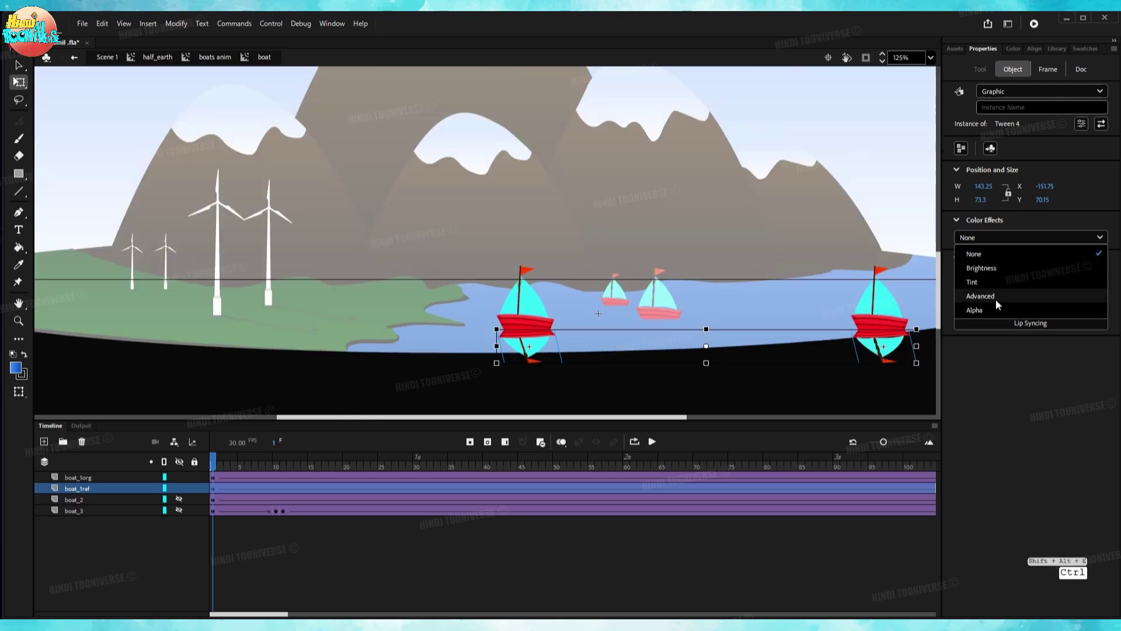
left_click(986, 310)
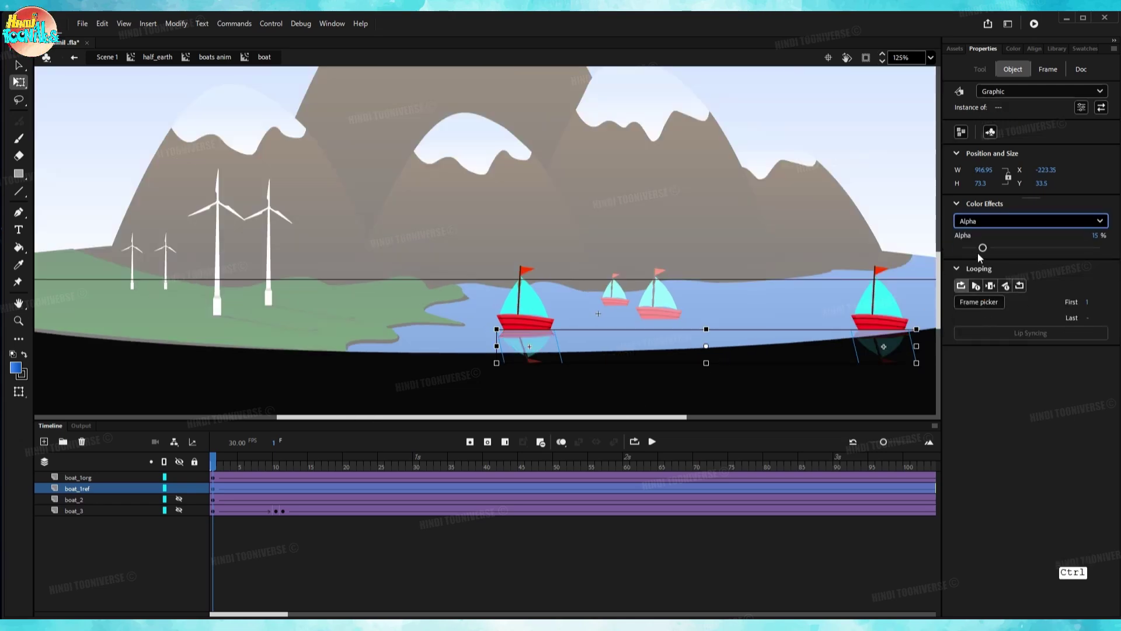
left_click_drag(983, 249, 982, 259)
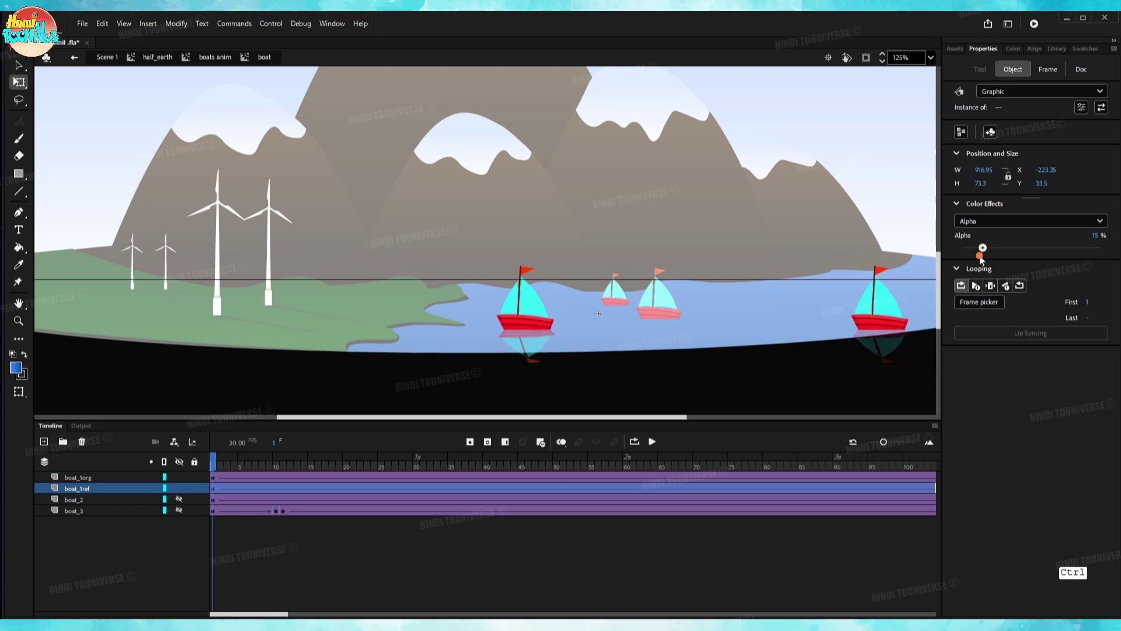
scroll(677, 240, "down", 1)
scroll(678, 240, "right", 3)
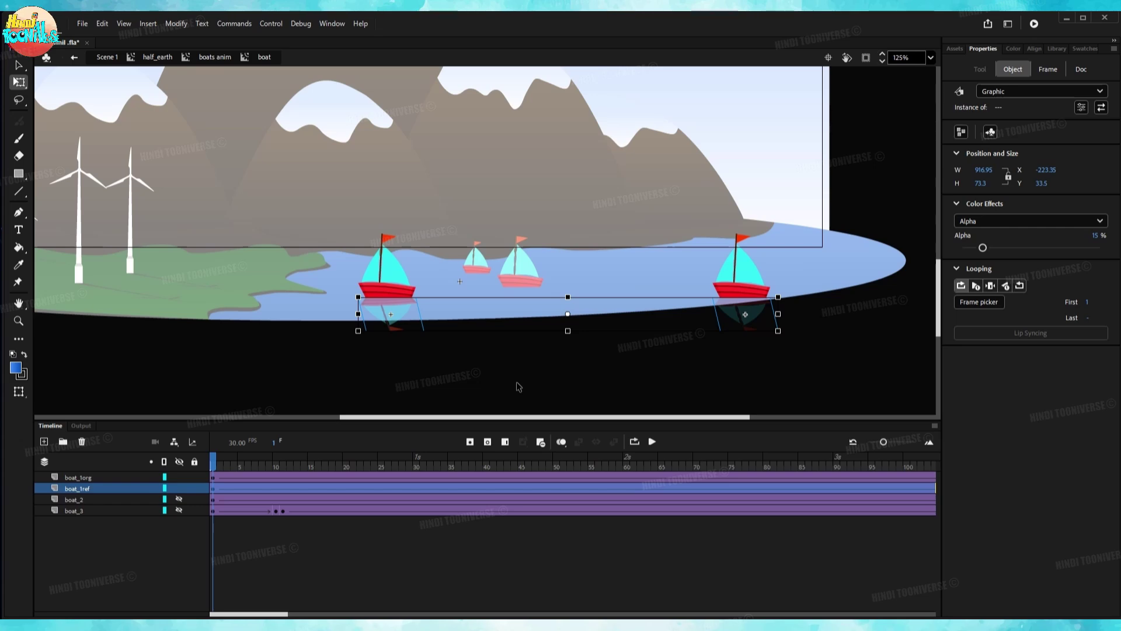
Turn off multi-frame editing, show the boat_2 and boat_3 layers again, and check the first boat's faded reflection.
left_click(526, 368)
scroll(527, 368, "up", 1)
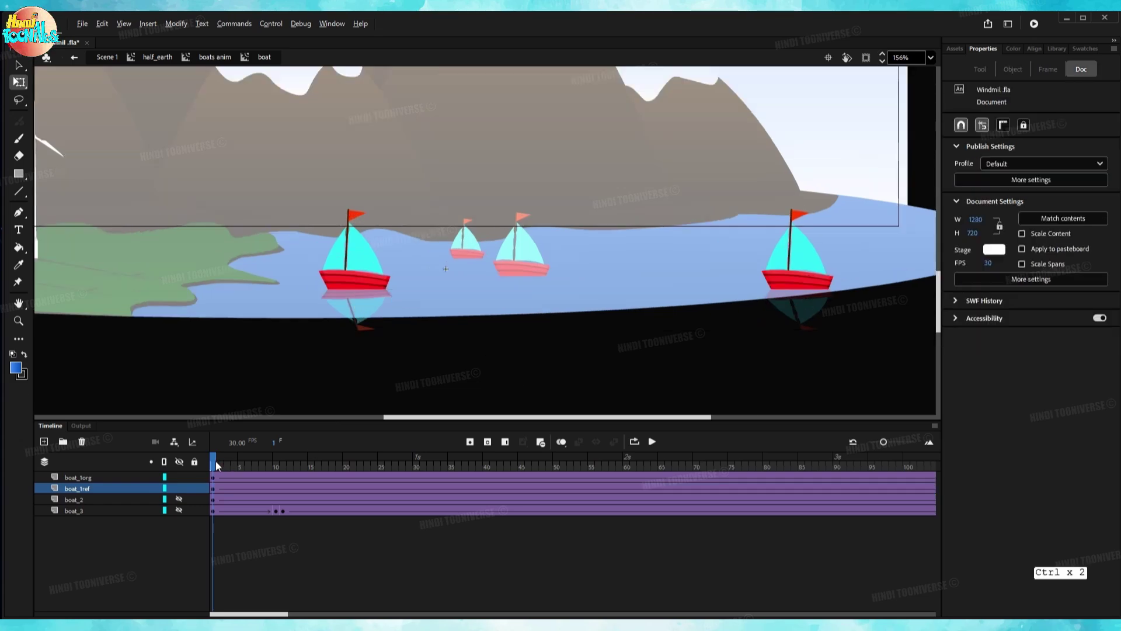
key("shift+alt+e")
left_click_drag(215, 458, 213, 503)
left_click(363, 316)
scroll(358, 309, "up", 2)
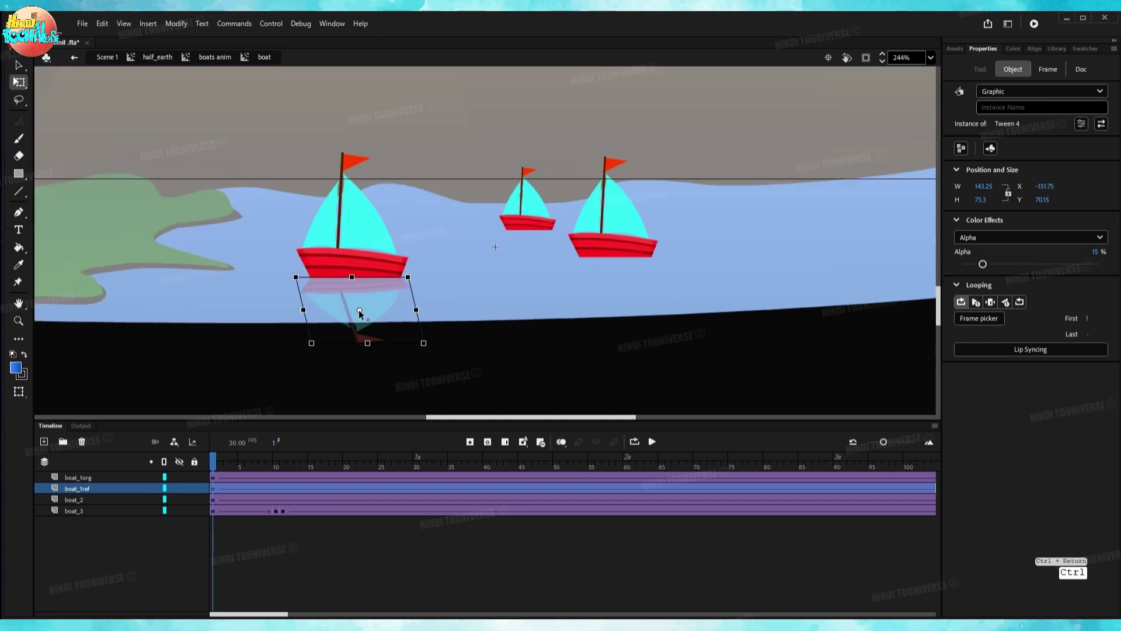
key("ctrl")
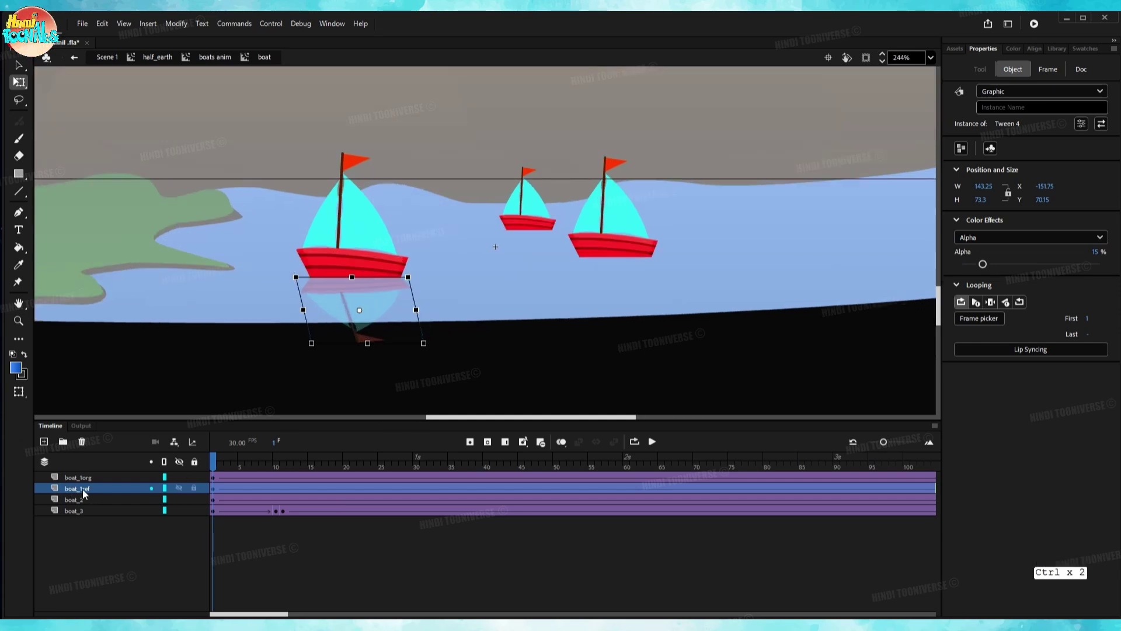
Add a new layer directly above boat_1ref and try a Classic Brush stroke over the reflection, then undo the stroke.
left_click(43, 442)
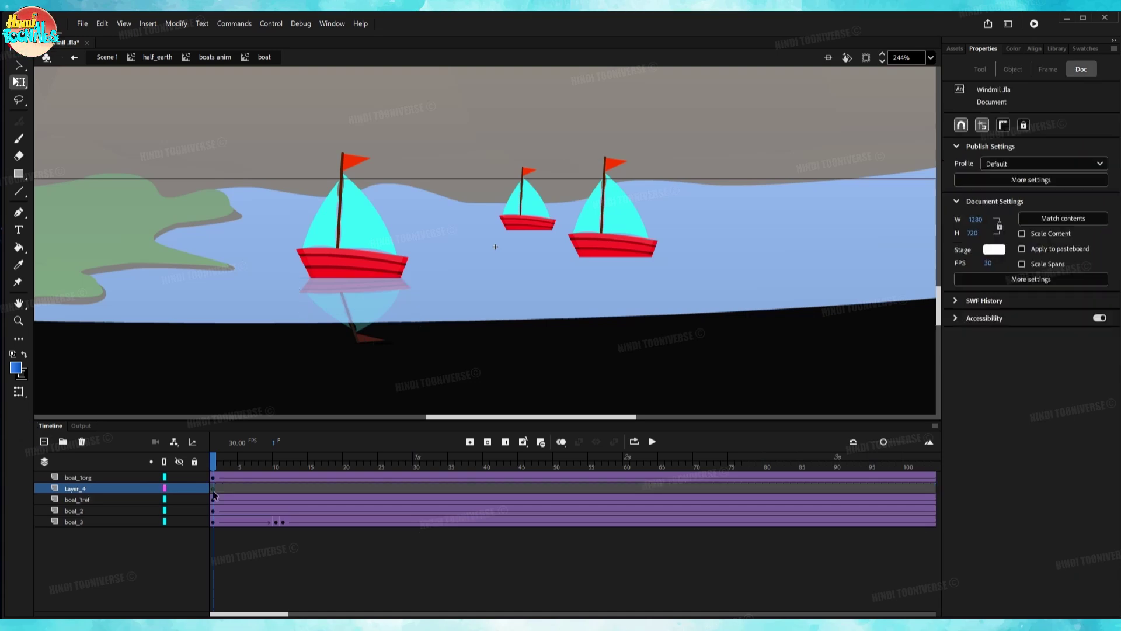
key("b")
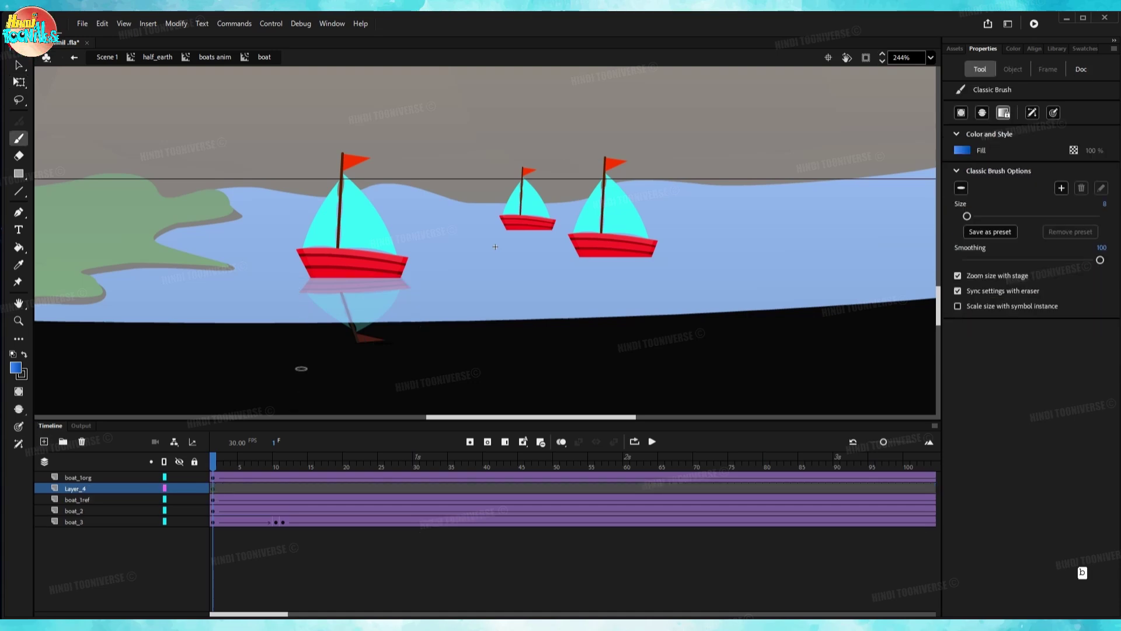
scroll(301, 369, "up", 3)
left_click_drag(330, 225, 450, 250)
key("ctrl+z")
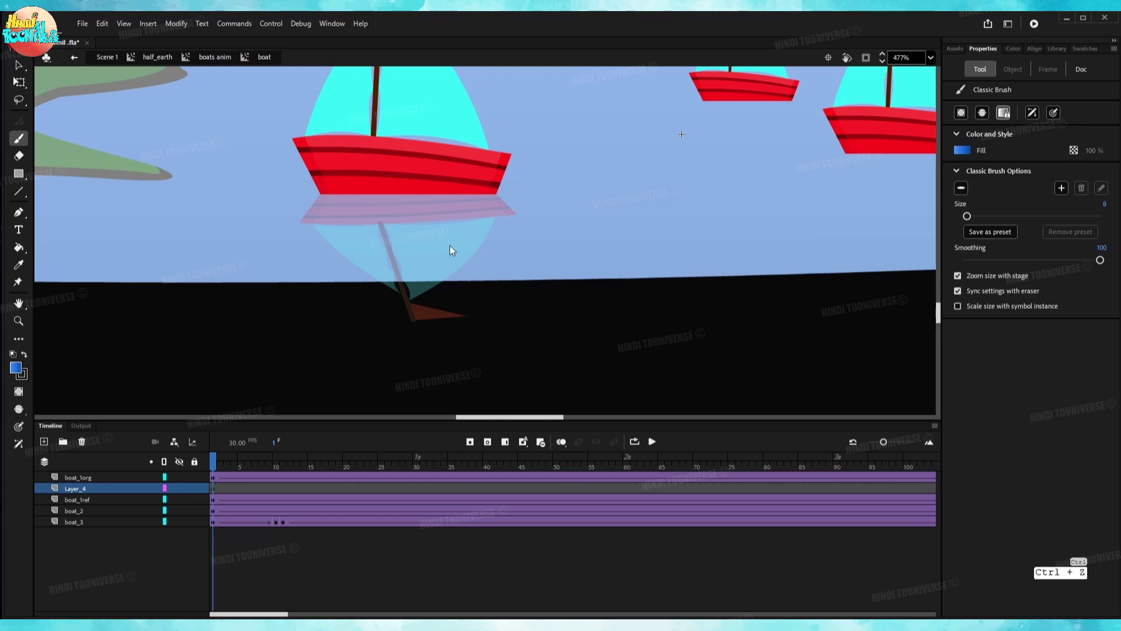
left_click_drag(495, 213, 495, 294)
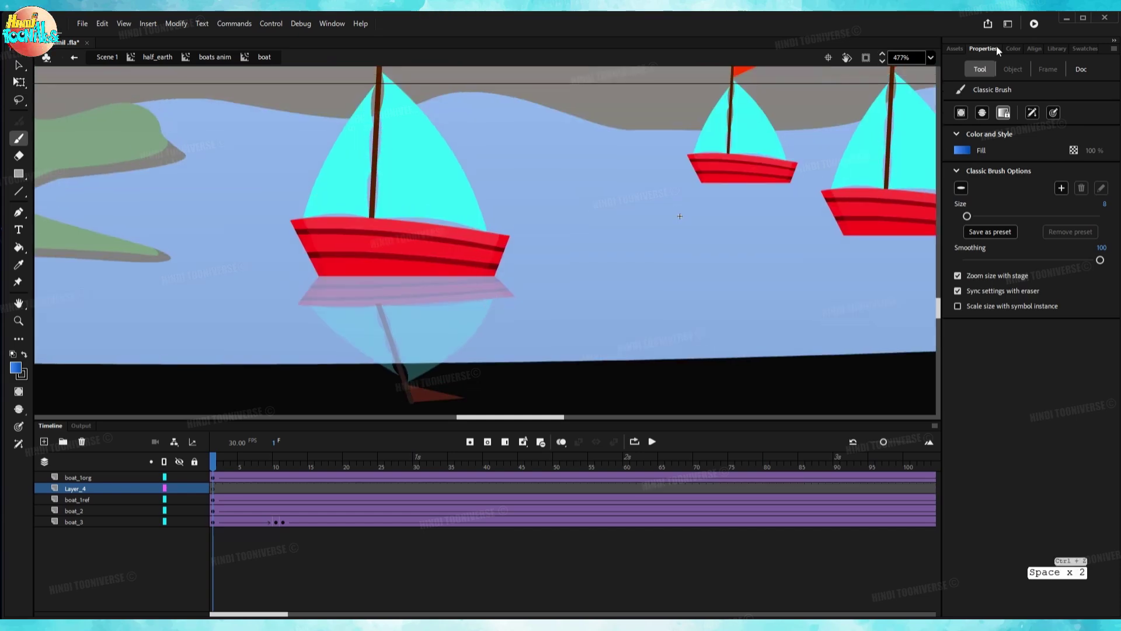
Set the Classic Brush fill to solid red FF2700 and its size to 3.
left_click(962, 152)
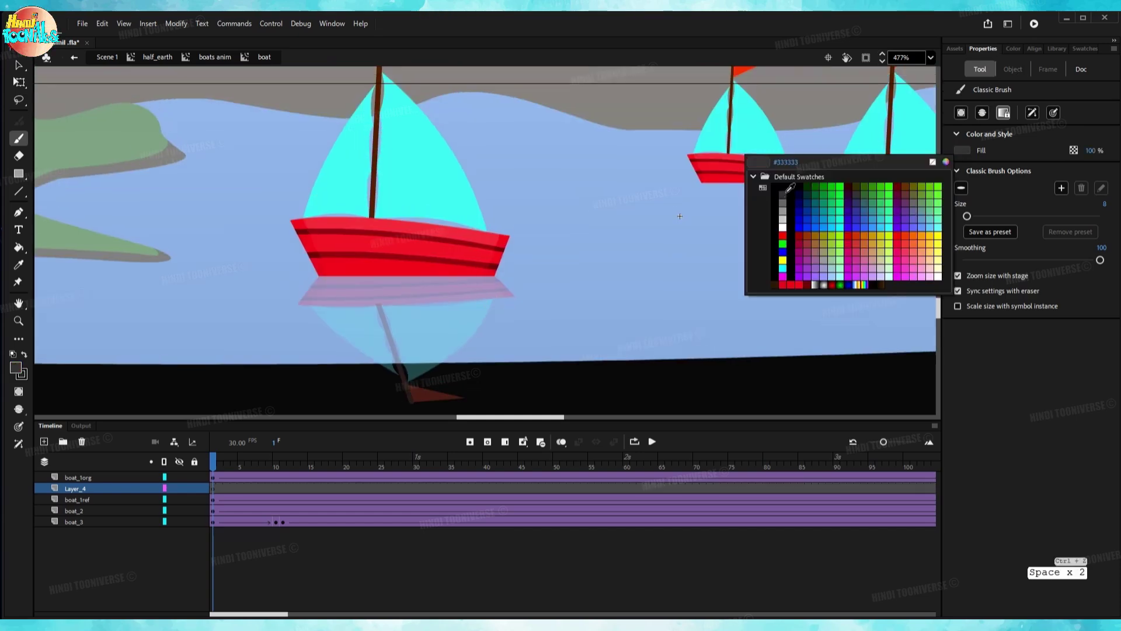
left_click(783, 226)
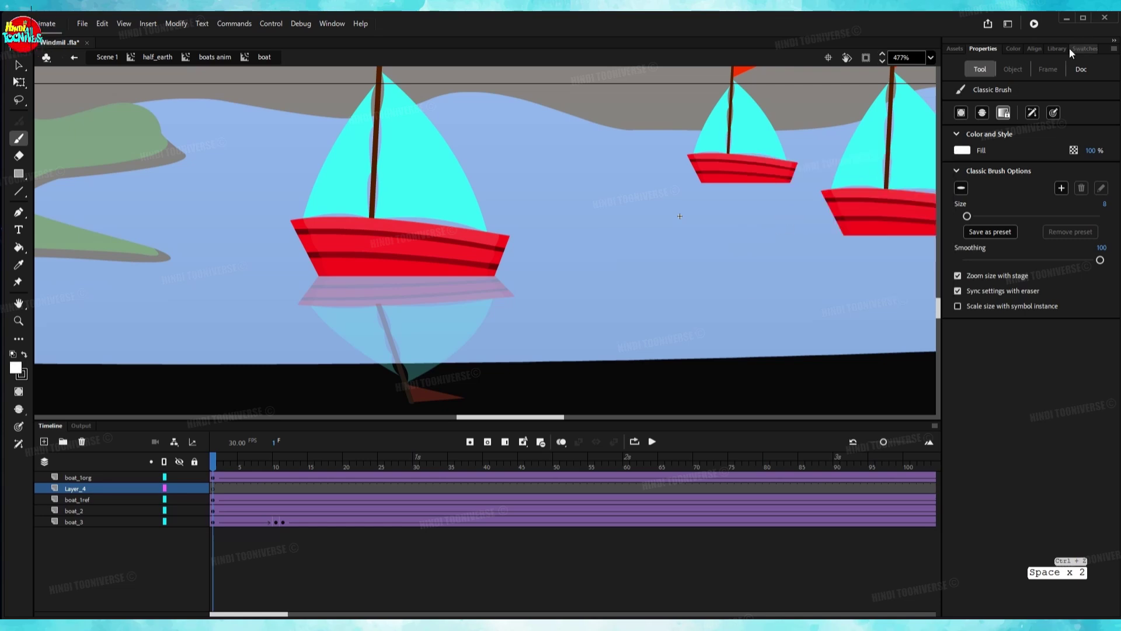
left_click(1013, 49)
left_click(992, 71)
left_click(999, 101)
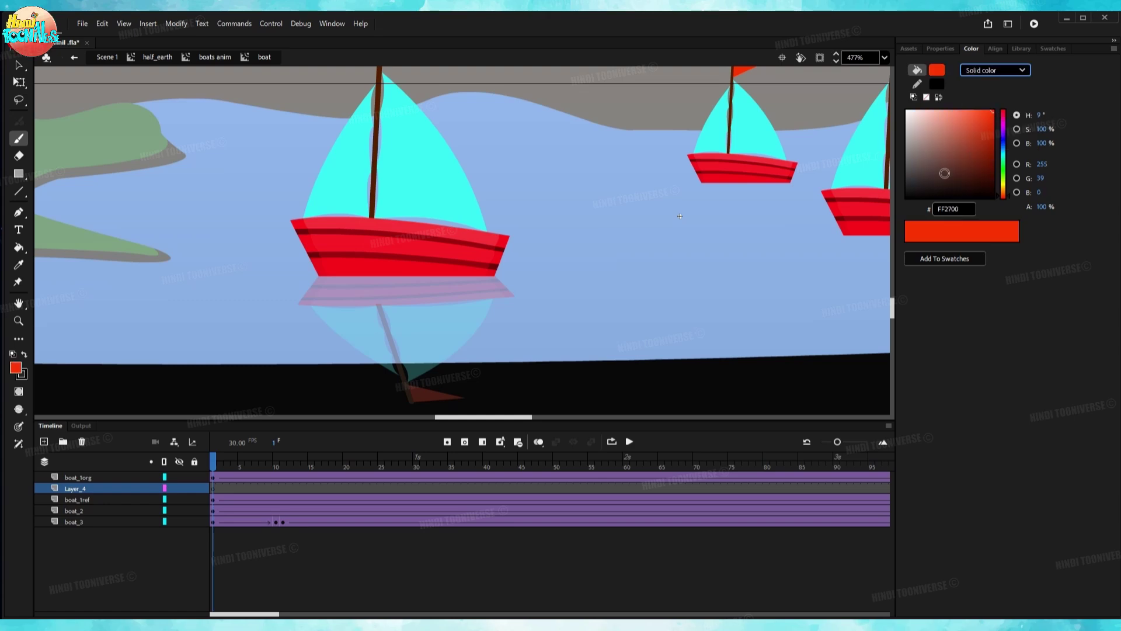
left_click(940, 49)
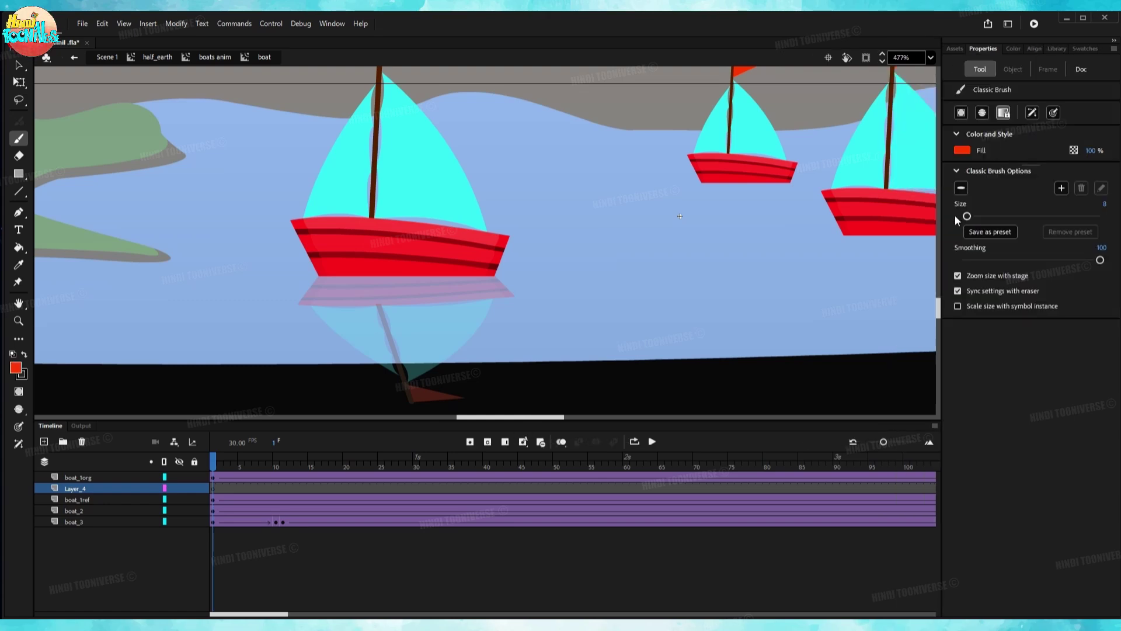
left_click_drag(972, 219, 968, 222)
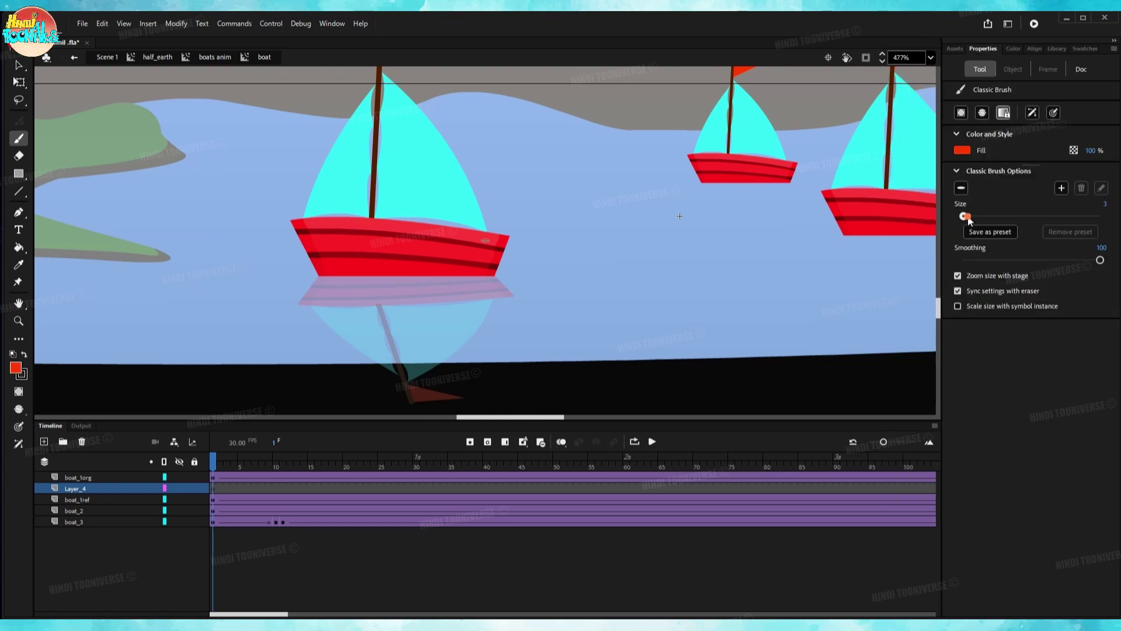
Paint wavy horizontal red strokes across the upper part of the first boat's reflection, undoing the first straight trial stroke.
left_click_drag(303, 317, 435, 319)
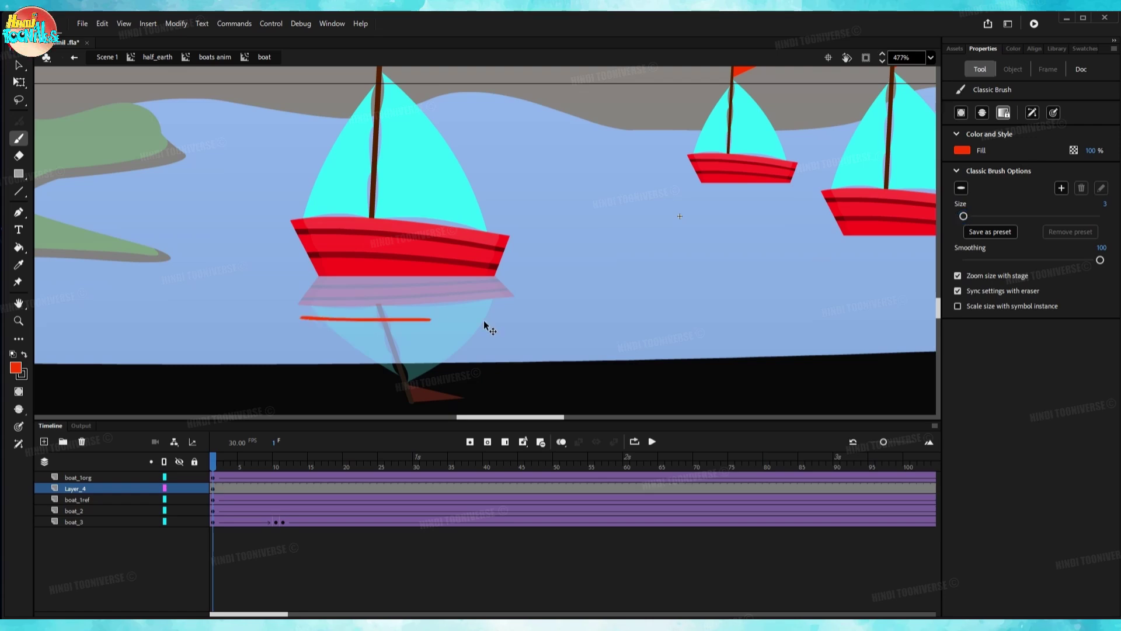
key("ctrl+z")
left_click_drag(279, 295, 542, 289)
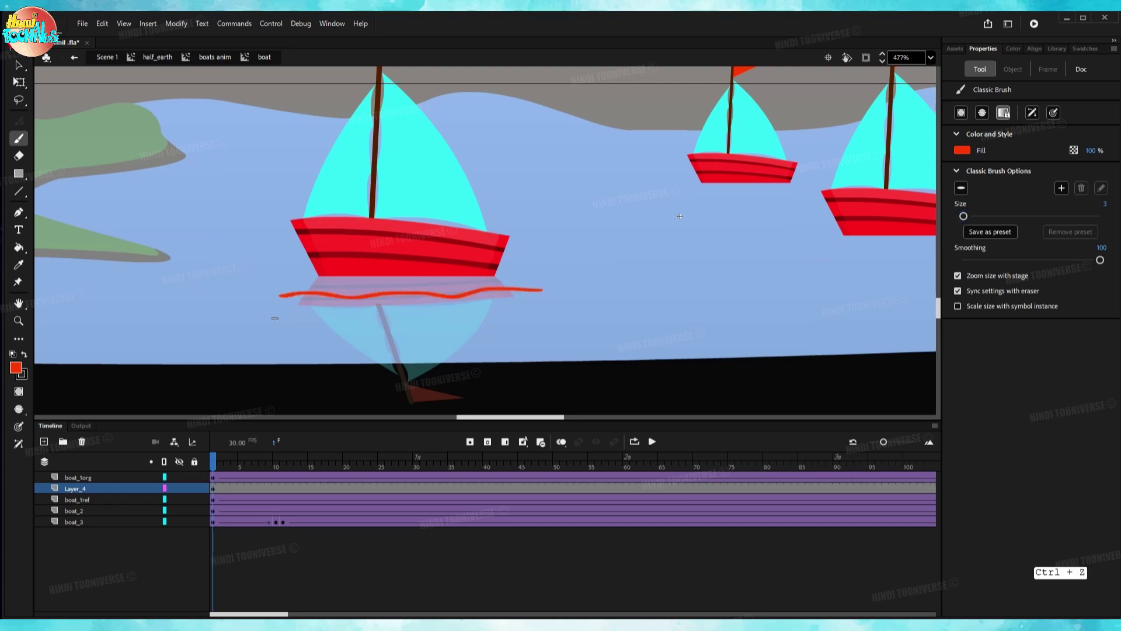
left_click_drag(275, 318, 534, 311)
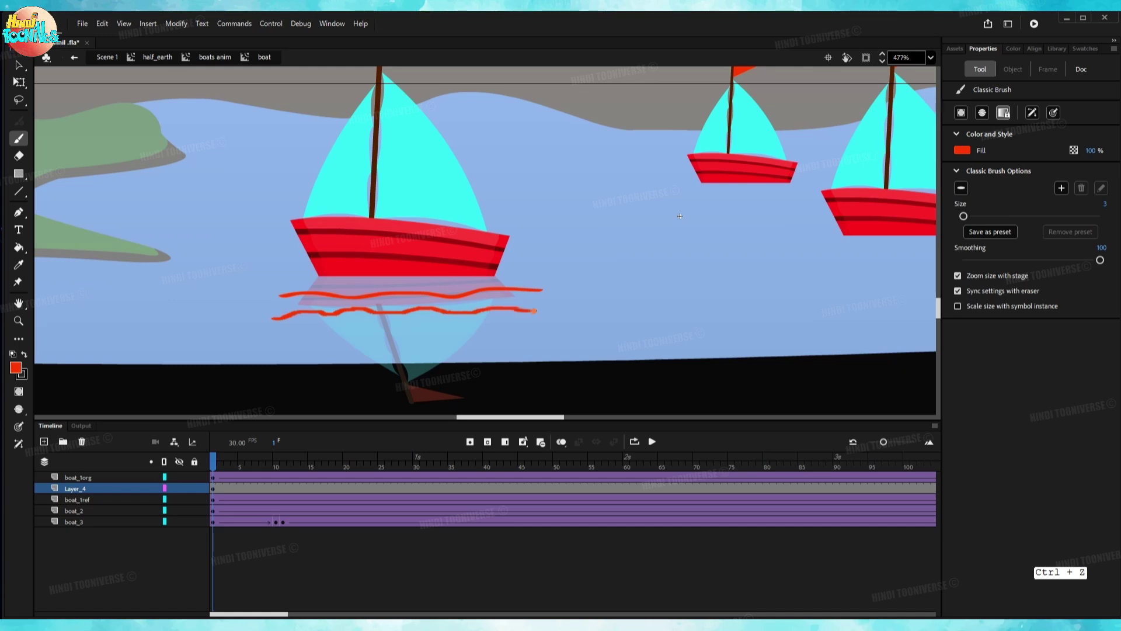
left_click_drag(309, 329, 491, 325)
left_click_drag(380, 337, 517, 338)
left_click_drag(305, 347, 373, 347)
left_click_drag(393, 352, 480, 352)
Continue the wavy red brush strokes over the lower part of the first boat's reflection, down to the reflected flag.
left_click_drag(430, 282, 405, 205)
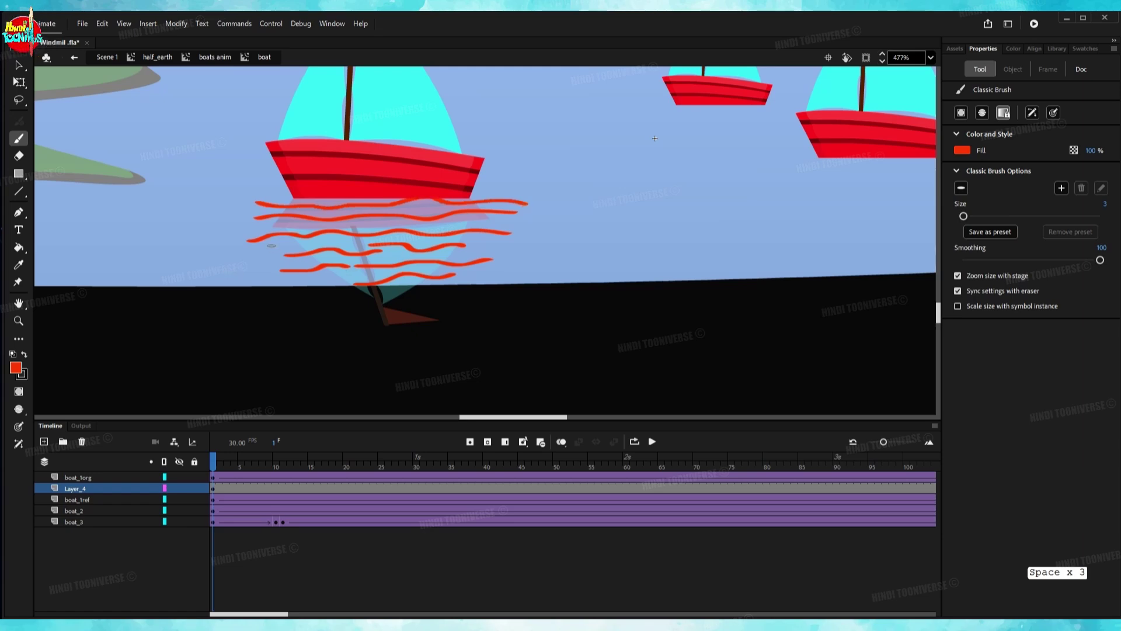
left_click_drag(222, 255, 320, 250)
left_click_drag(253, 284, 355, 282)
left_click_drag(325, 309, 415, 308)
left_click_drag(331, 333, 489, 316)
left_click_drag(382, 295, 503, 282)
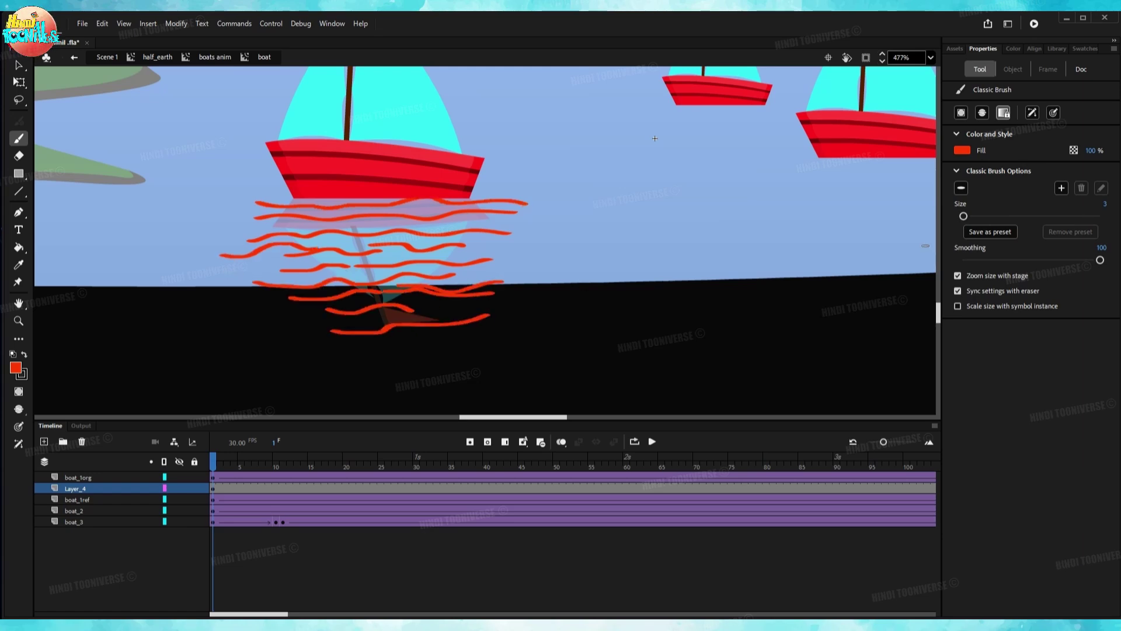
Set the brush size to 1 and add thin, wider wavy strokes between the thicker ripples and beyond the reflection's edges.
left_click_drag(219, 268, 316, 266)
mouse_move(370, 260)
left_mouse_down()
mouse_move(470, 255)
mouse_move(545, 286)
left_mouse_up()
left_click_drag(263, 303, 539, 302)
left_click_drag(239, 344, 532, 338)
left_click_drag(482, 325, 608, 325)
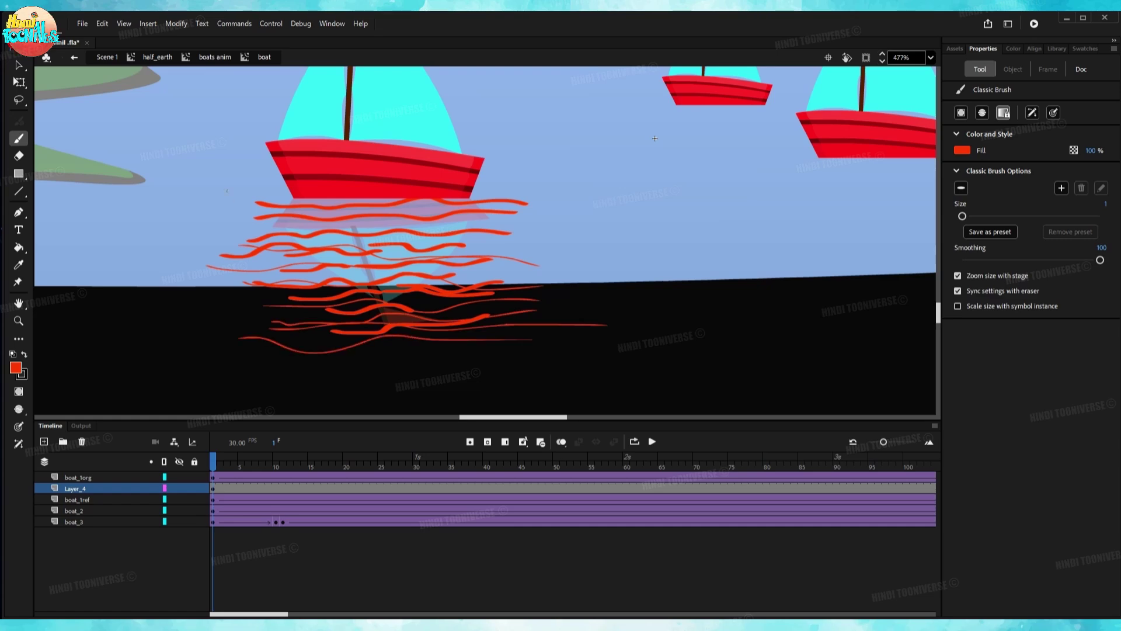
left_click_drag(235, 224, 435, 221)
left_click_drag(370, 209, 569, 207)
Select all the ripple strokes on Layer_4 and duplicate them twice horizontally, extending the ripple band along the first boat's path.
scroll(383, 270, "down", 5)
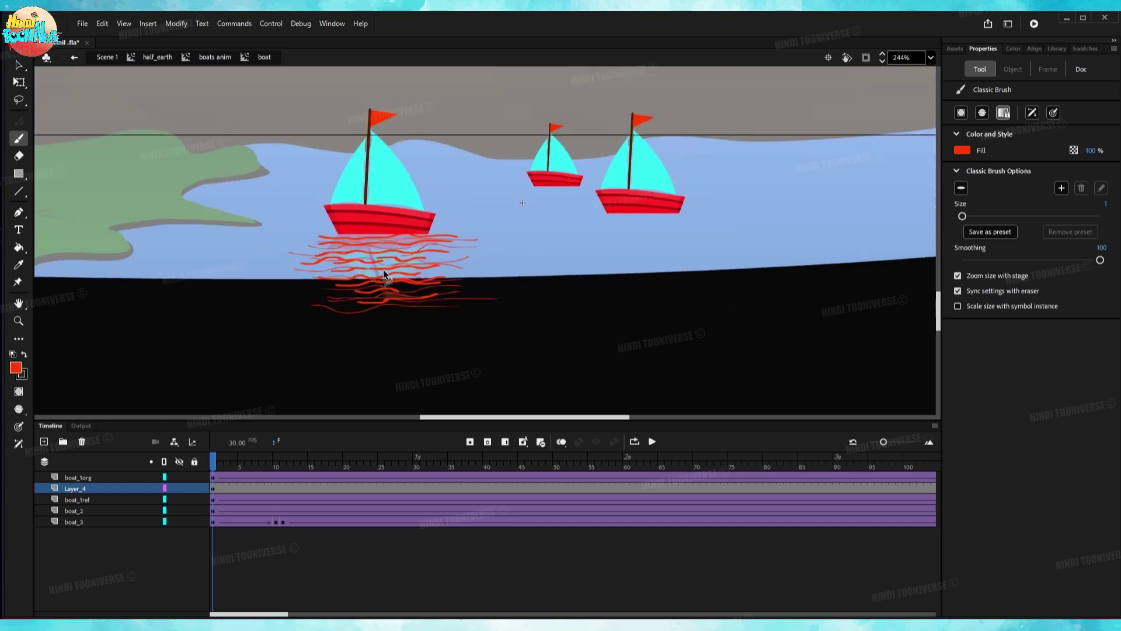
scroll(384, 272, "down", 2)
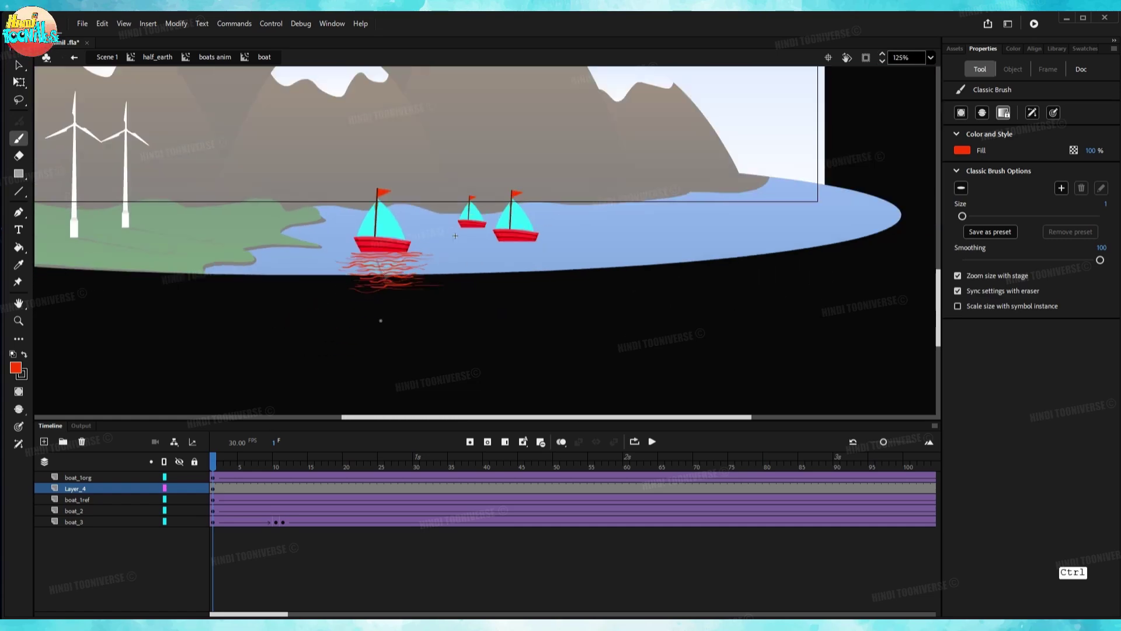
left_click(79, 489)
key("v")
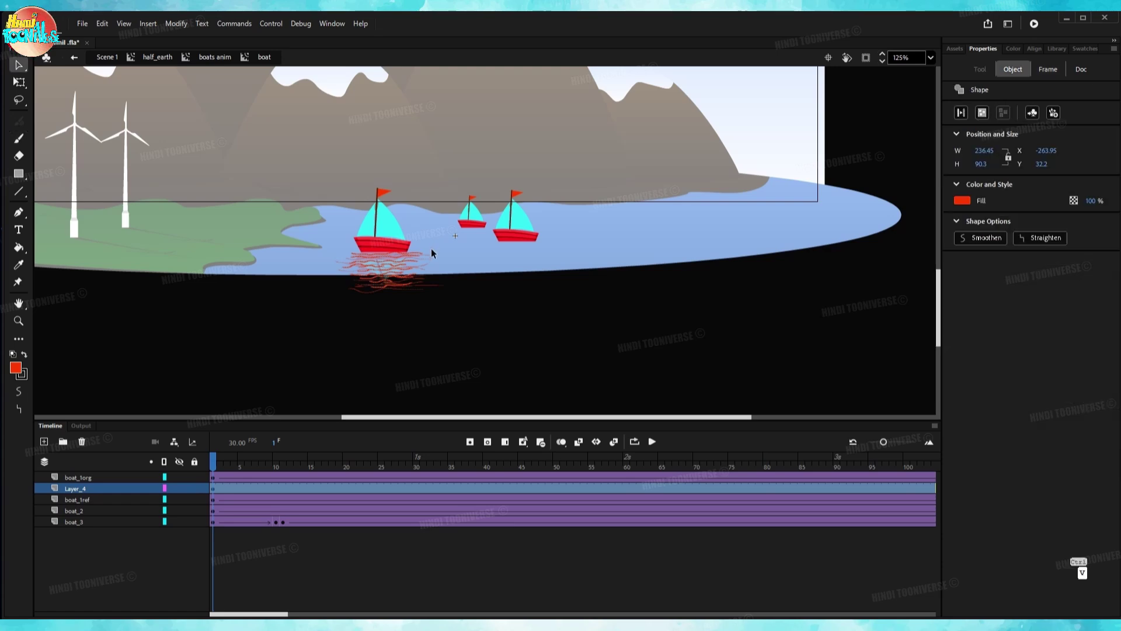
scroll(431, 247, "up", 2)
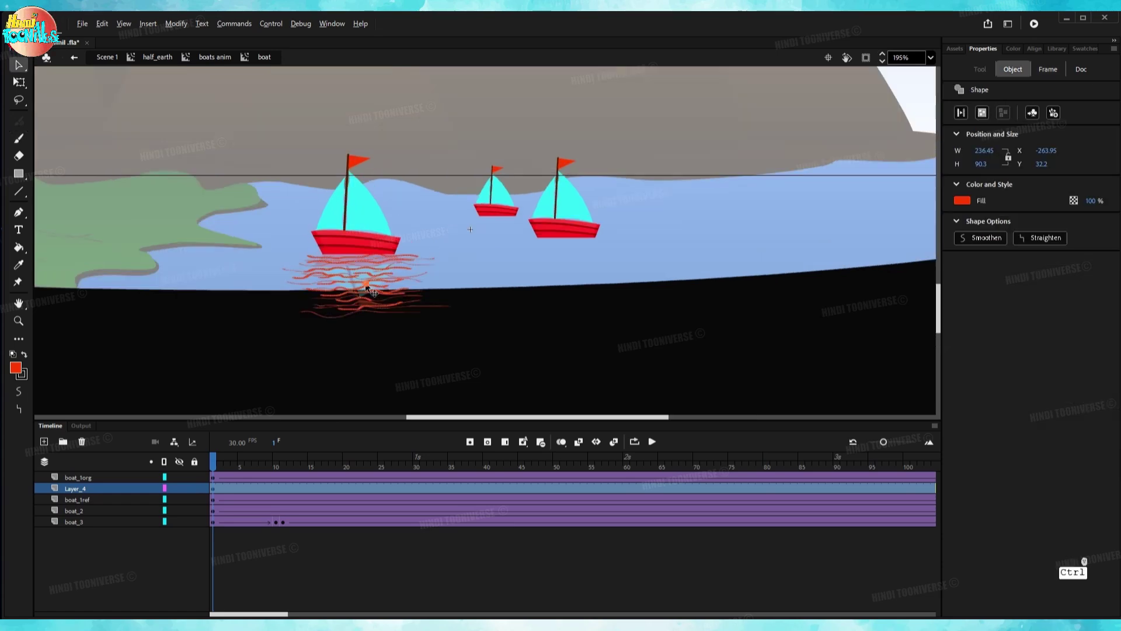
left_click_drag(367, 289, 571, 290)
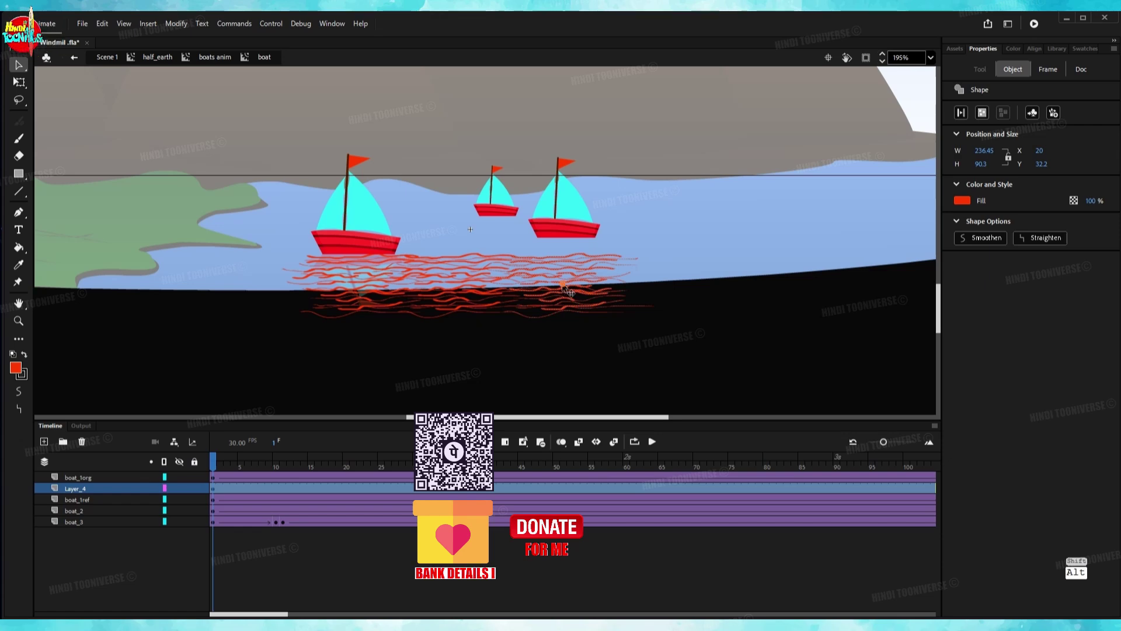
left_click_drag(569, 290, 692, 292)
At frame 212, select the whole ripple band and duplicate it horizontally to cover the first boat's end position.
scroll(602, 320, "down", 2)
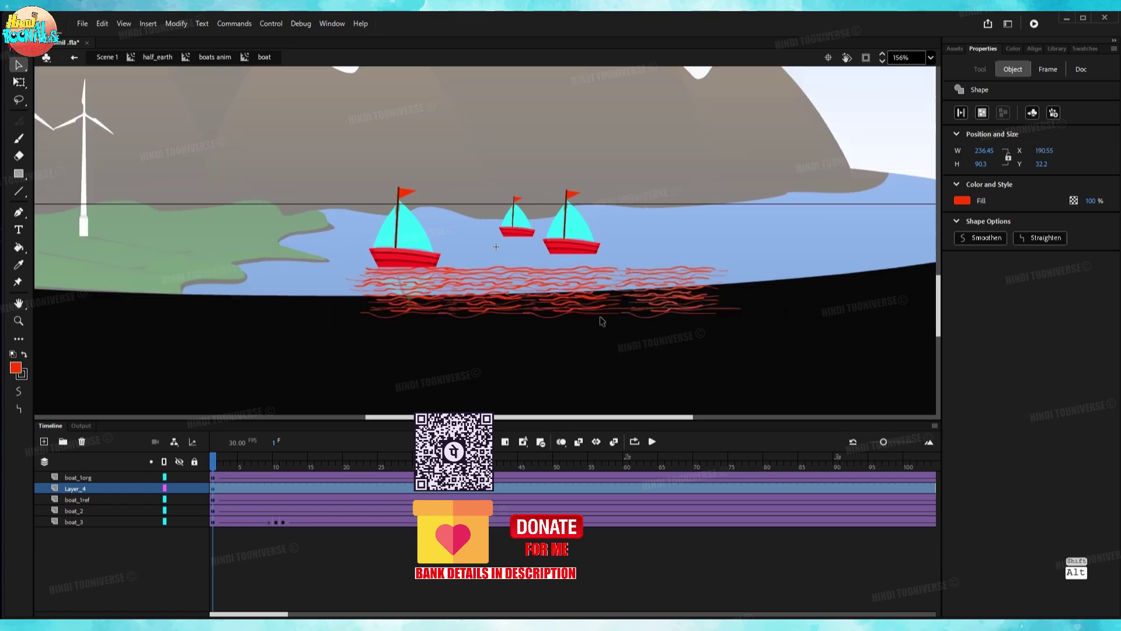
scroll(601, 320, "down", 2)
left_click_drag(571, 327, 466, 327)
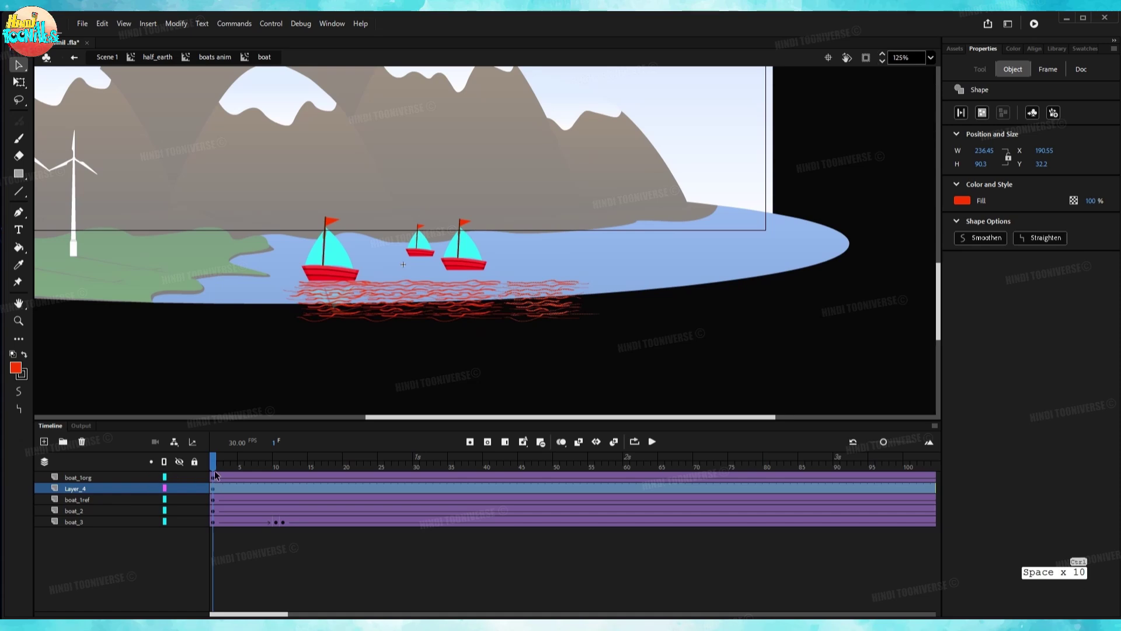
left_click_drag(216, 475, 885, 478)
left_click(700, 280)
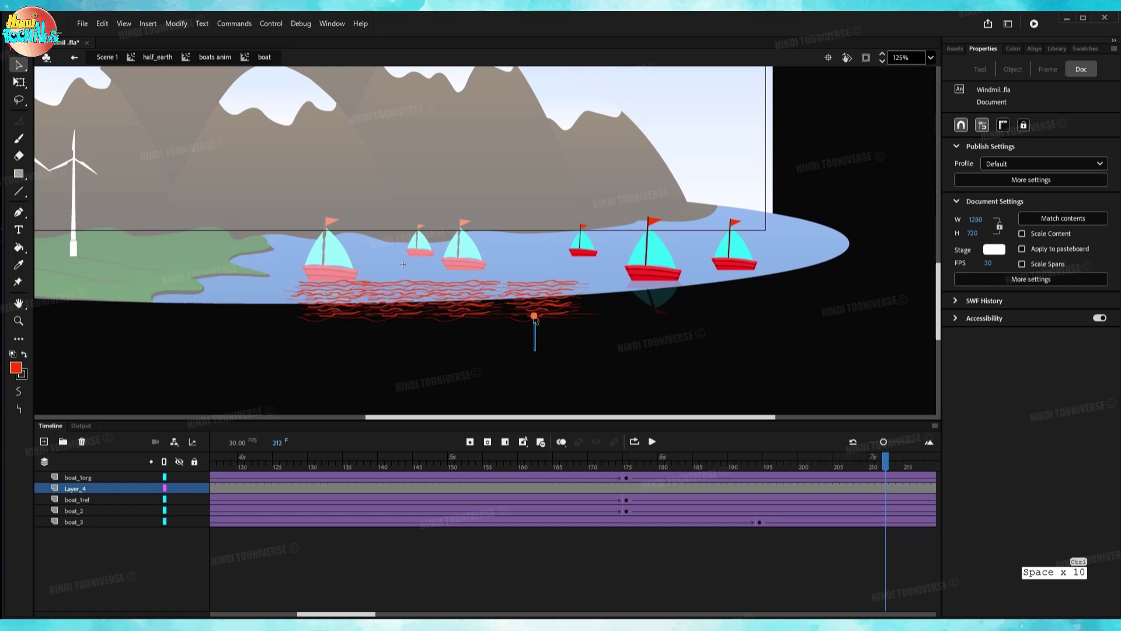
left_click_drag(620, 261, 236, 378)
left_click_drag(402, 297, 654, 293)
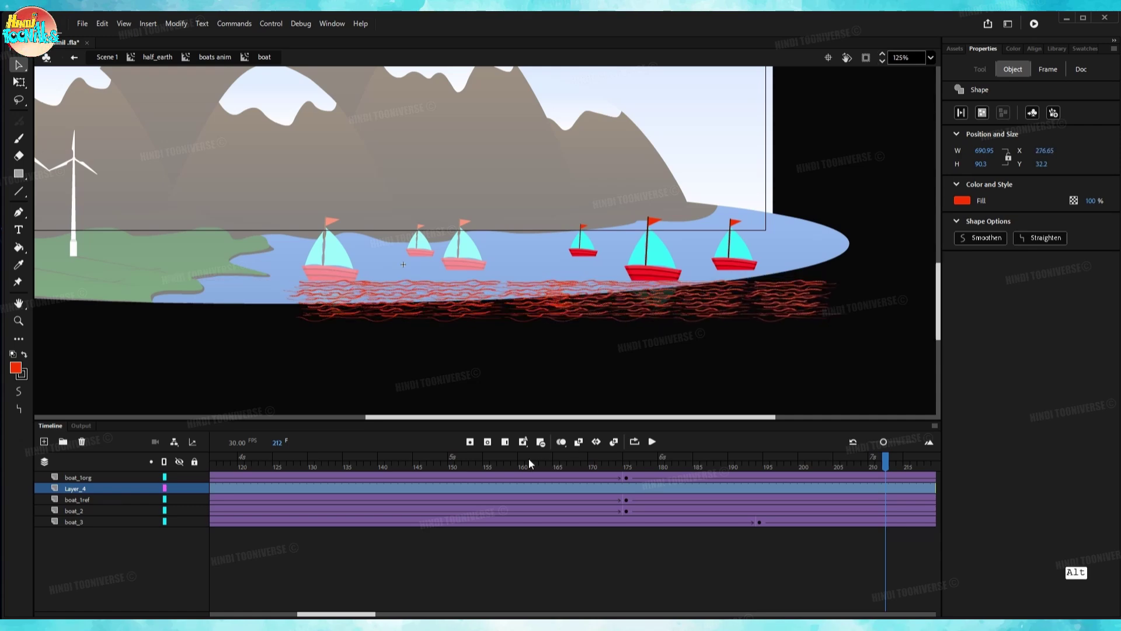
Check the boat's position at frame 203 and delete the surplus ripples beyond the first boat's reflection.
key("Return")
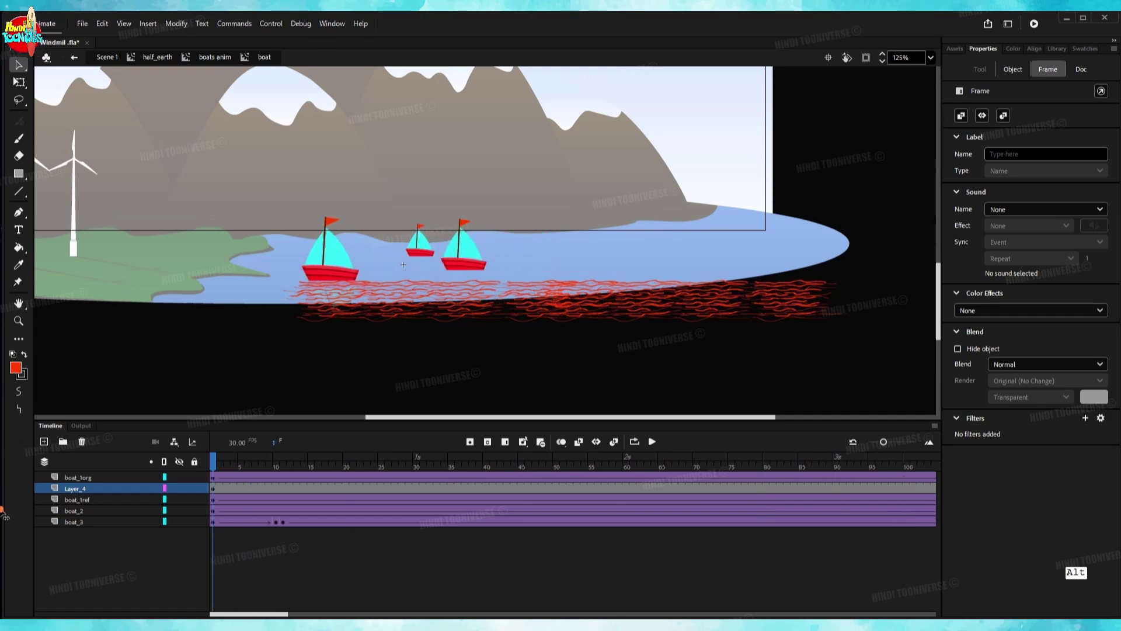
left_click(753, 501)
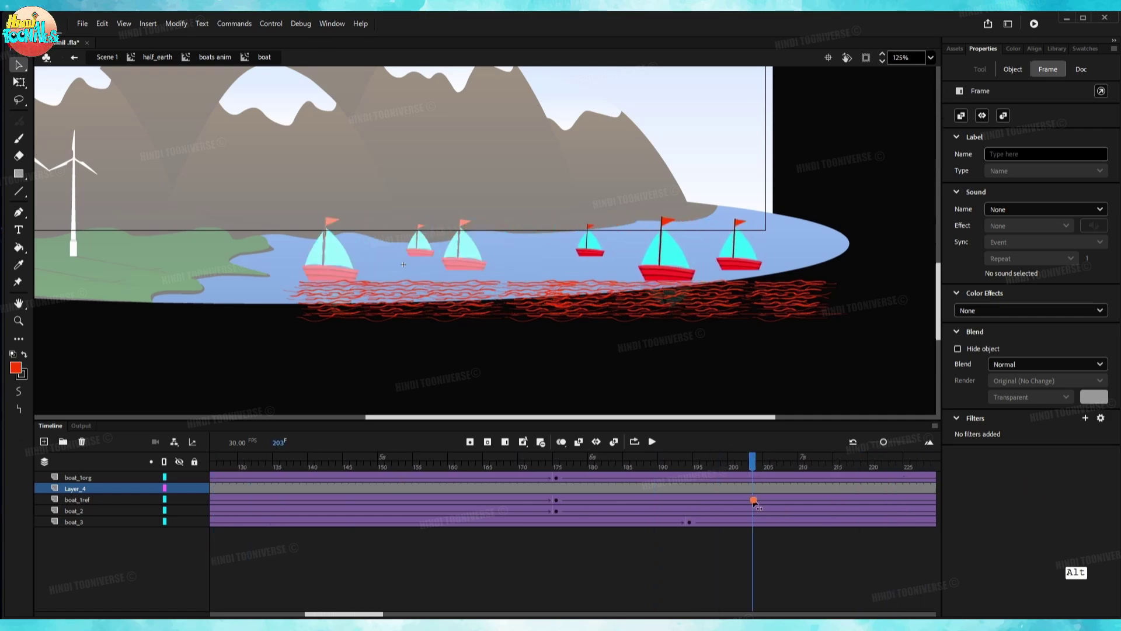
left_click_drag(881, 255, 731, 361)
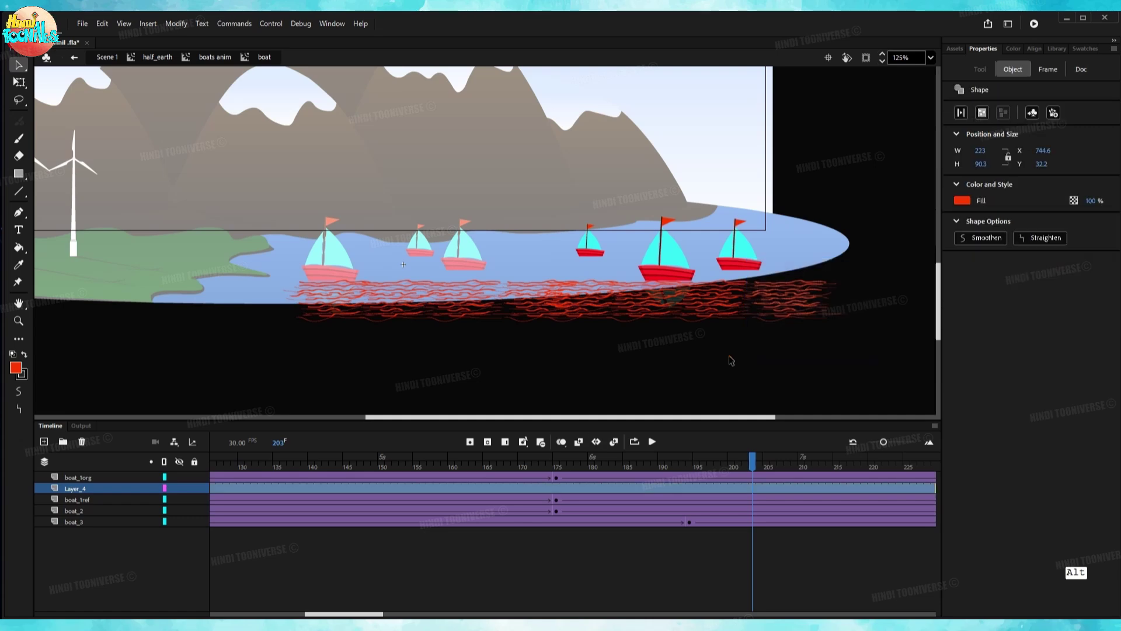
key("Delete")
key("Return")
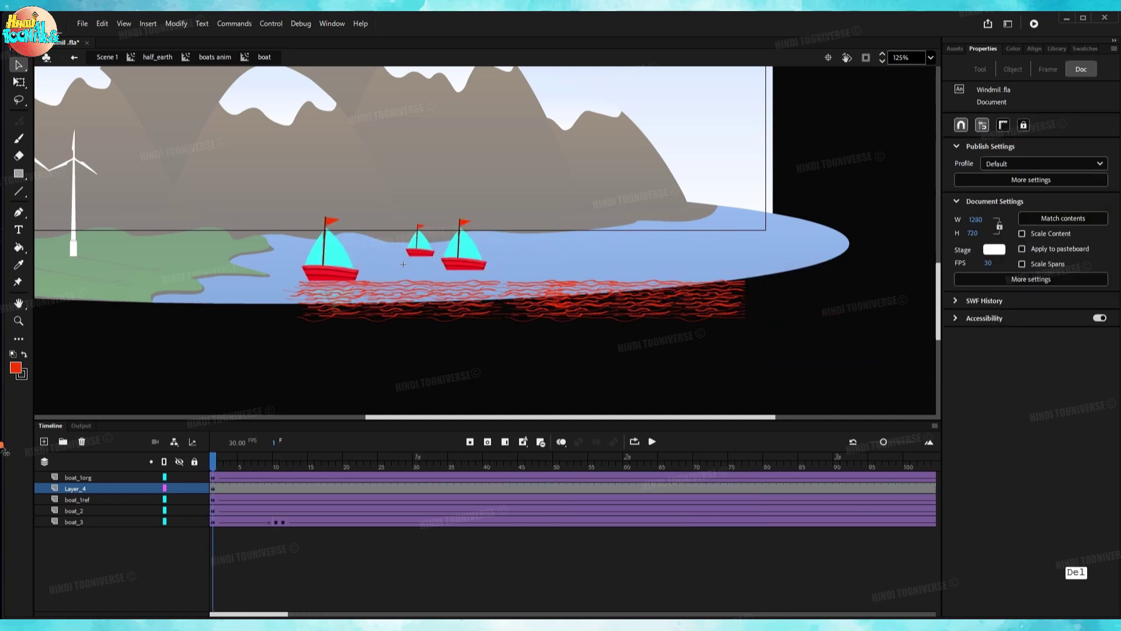
Rename the ripple layer as boat_1mask.
double_click(84, 490)
type("b")
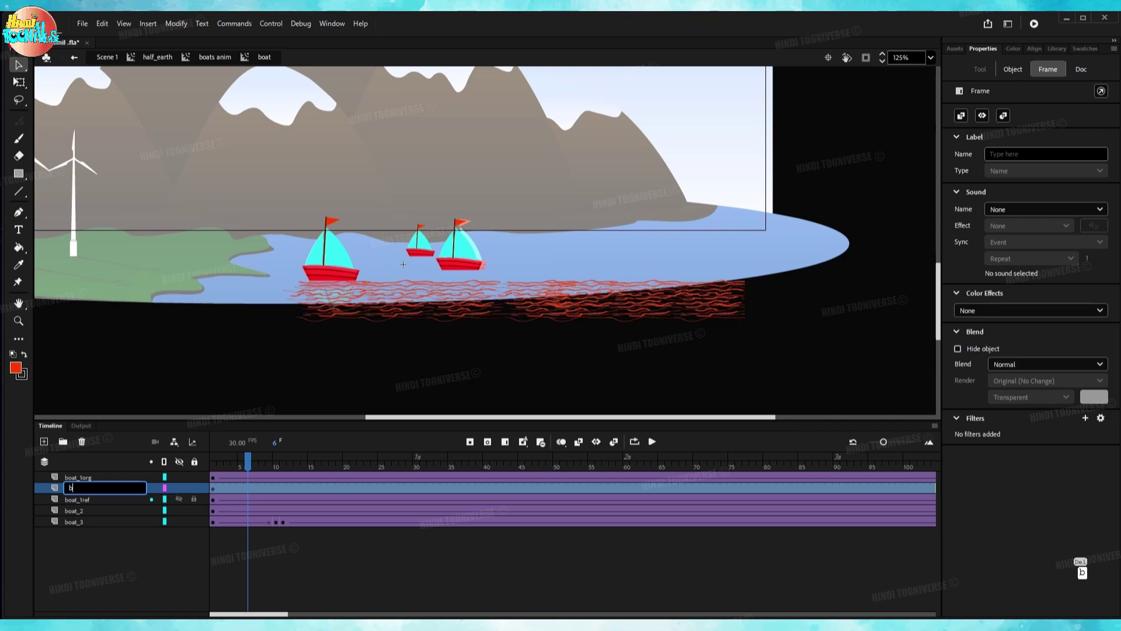
type("oat_1")
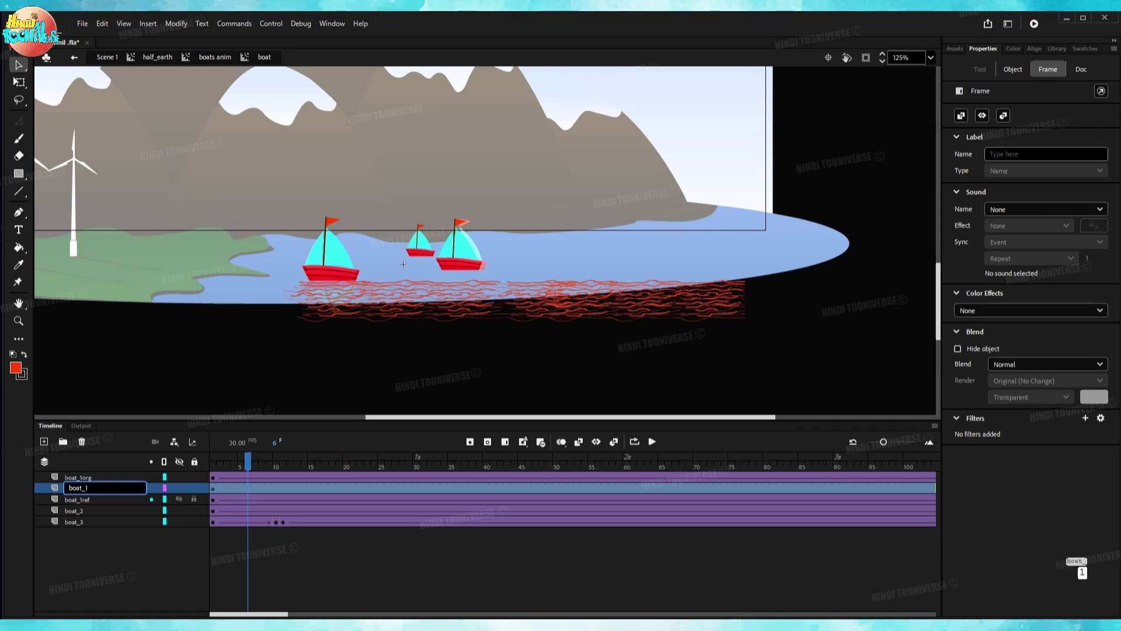
type("mask")
key("Return")
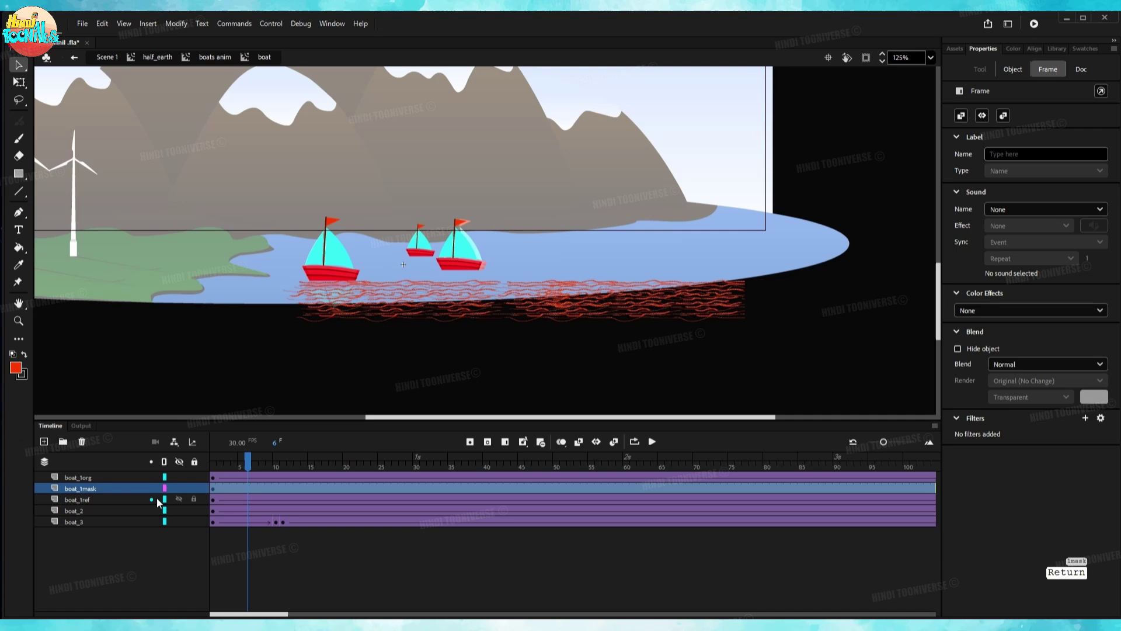
Turn boat_1mask into a mask for the boat_1ref layer and scrub through the frames to preview the rippled reflection.
right_click(126, 489)
left_click(154, 367)
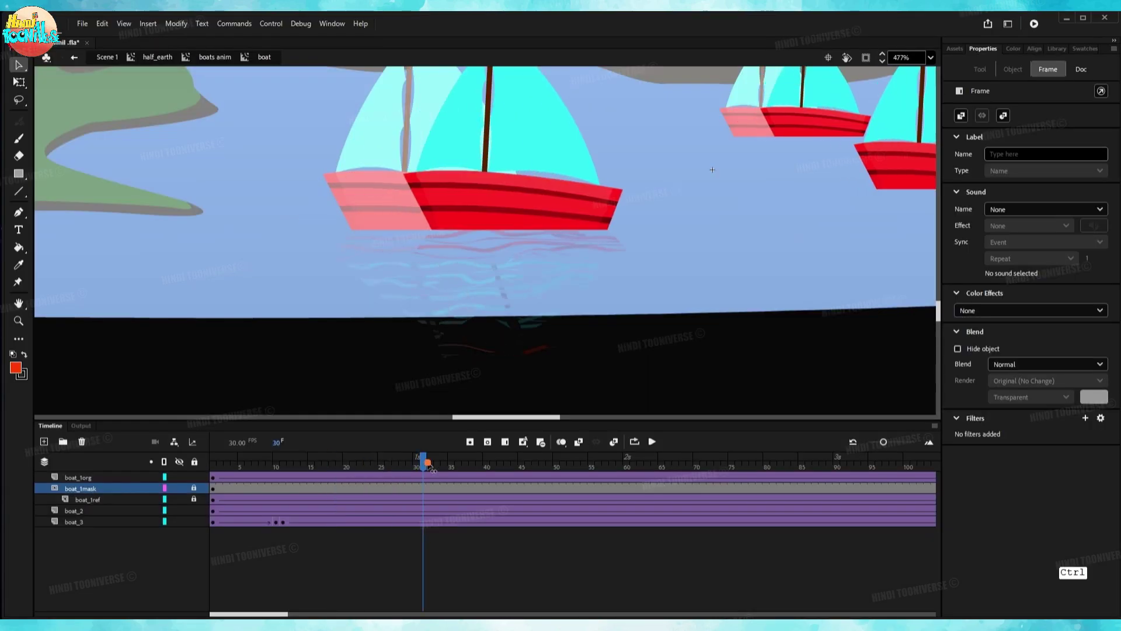
left_click_drag(609, 484, 785, 472)
scroll(356, 298, "down", 6)
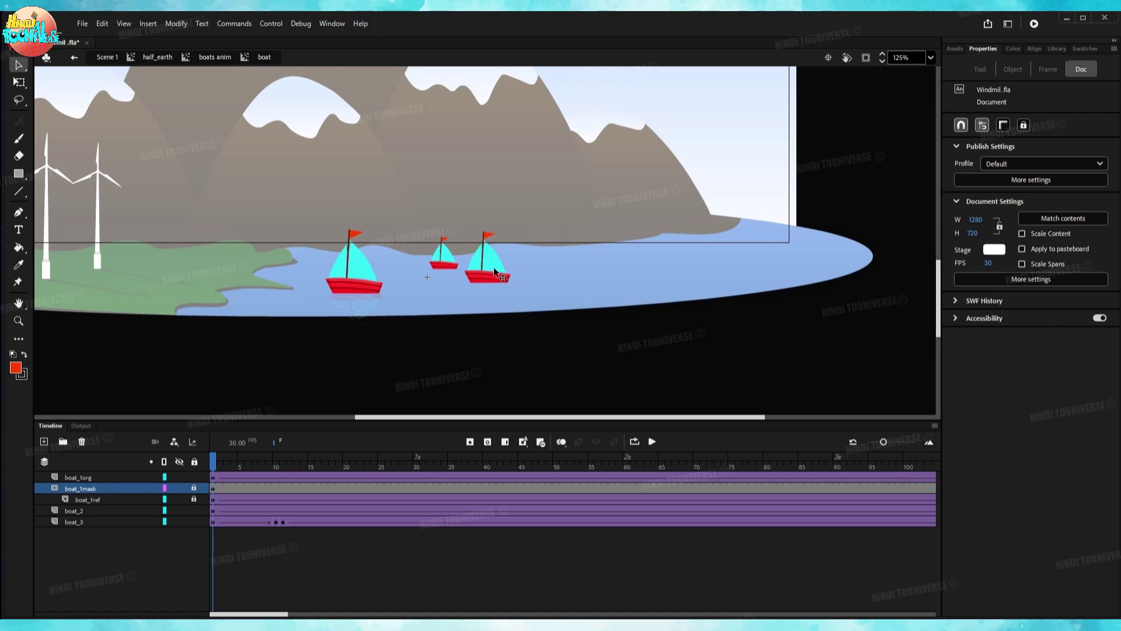
Examine the rippled reflections of all three boats in boats anim and the mask layer setup inside the boat symbol.
double_click(387, 276)
key("q")
scroll(486, 354, "up", 8)
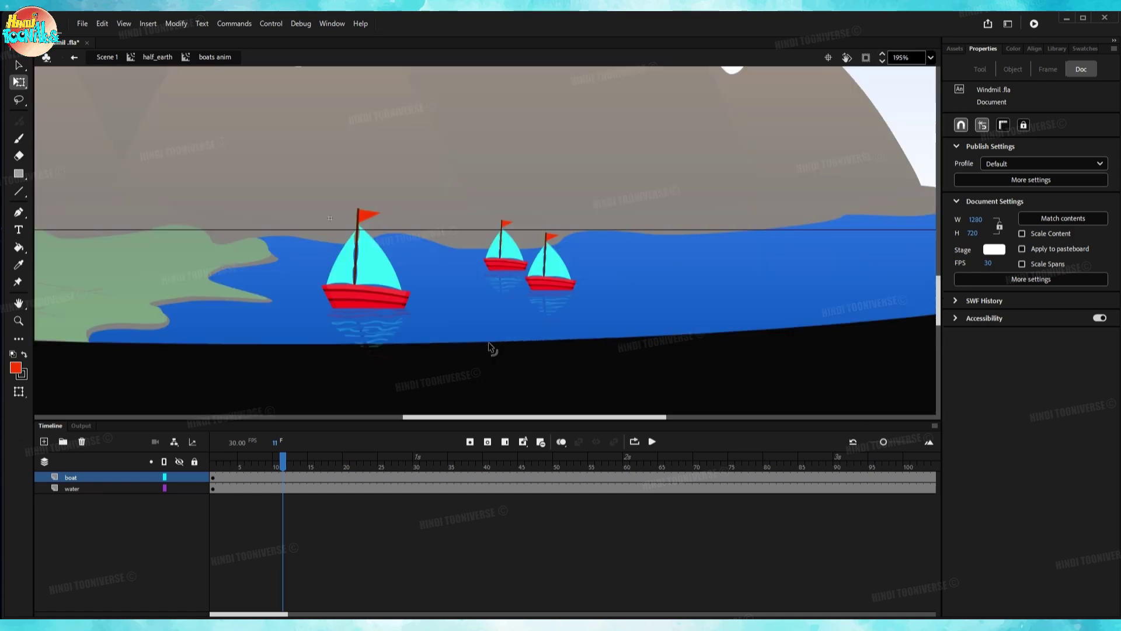
left_click_drag(430, 315, 617, 321)
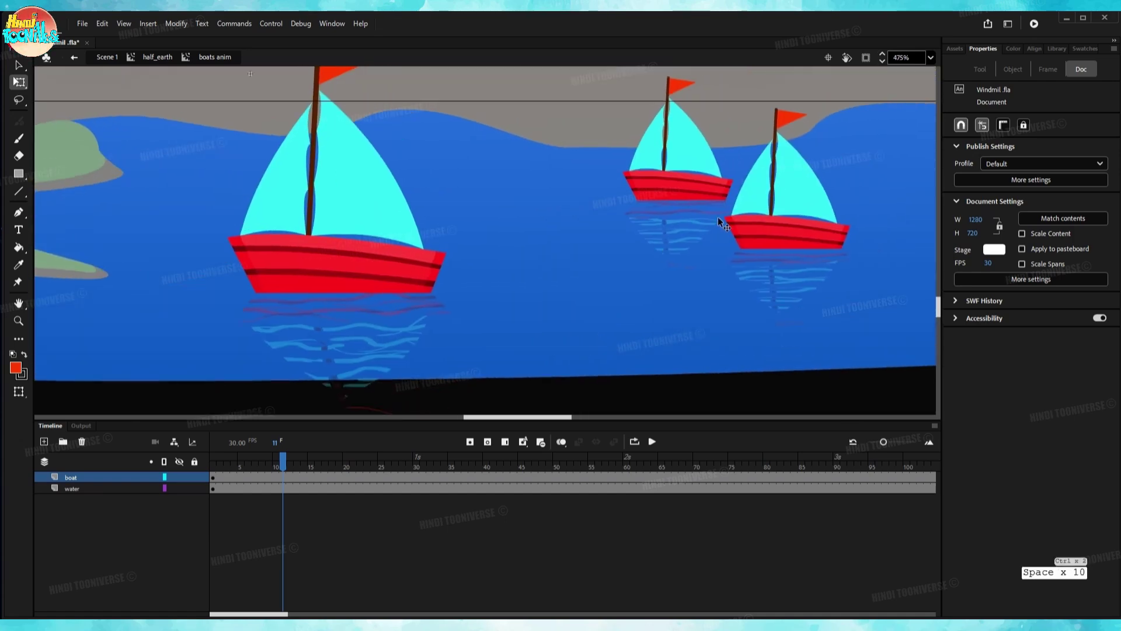
scroll(724, 225, "down", 2)
double_click(826, 207)
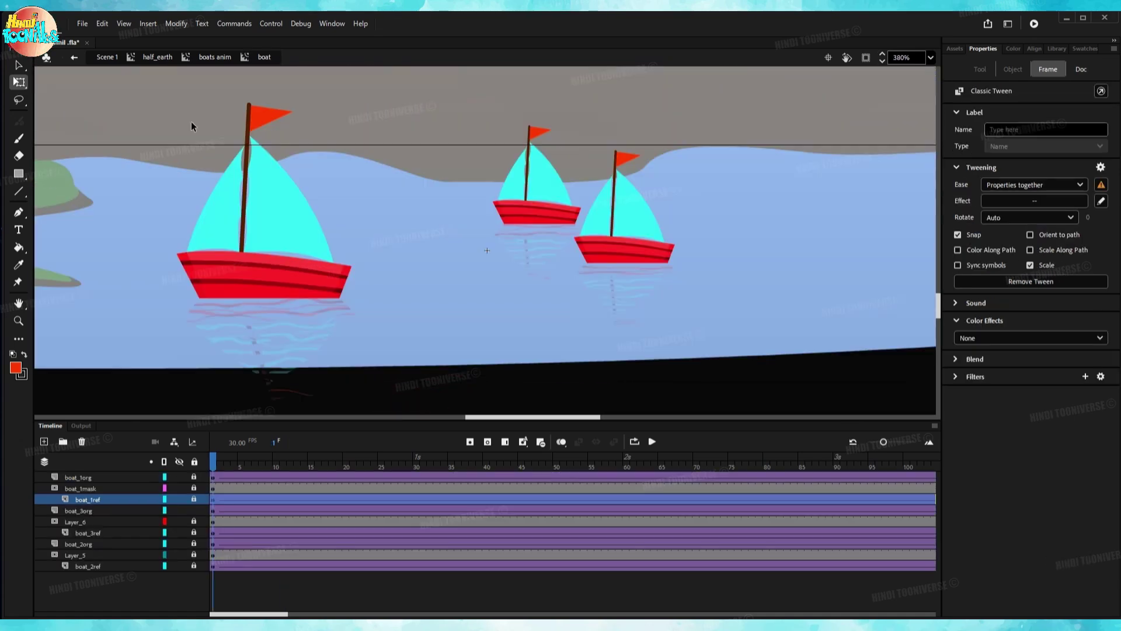
left_click(216, 57)
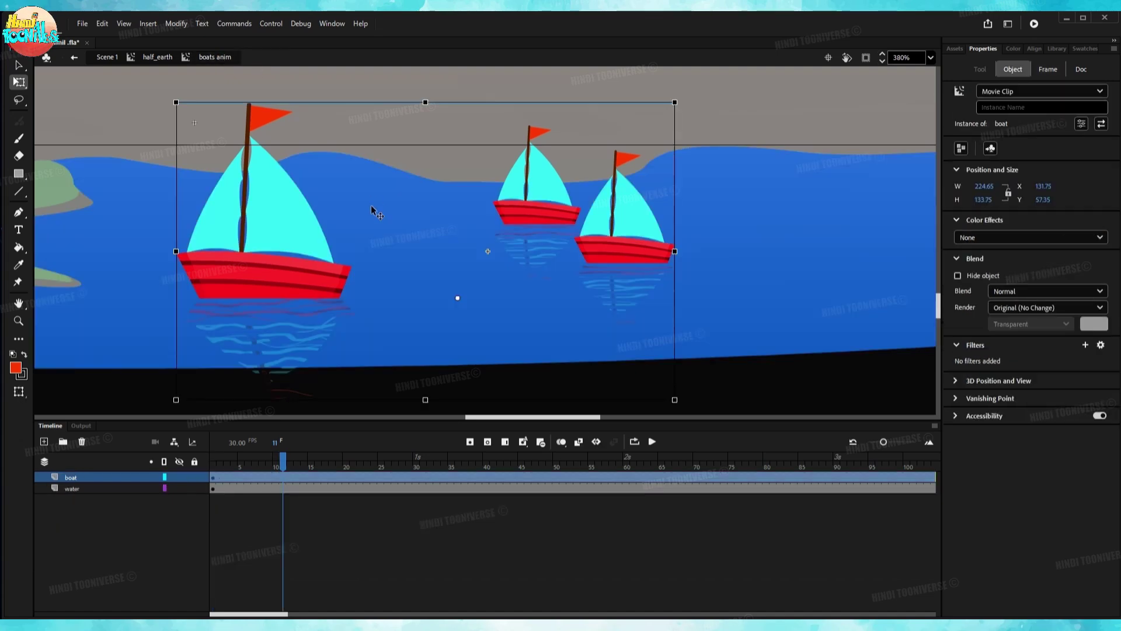
scroll(372, 210, "down", 2)
key("space")
left_click_drag(370, 206, 396, 264)
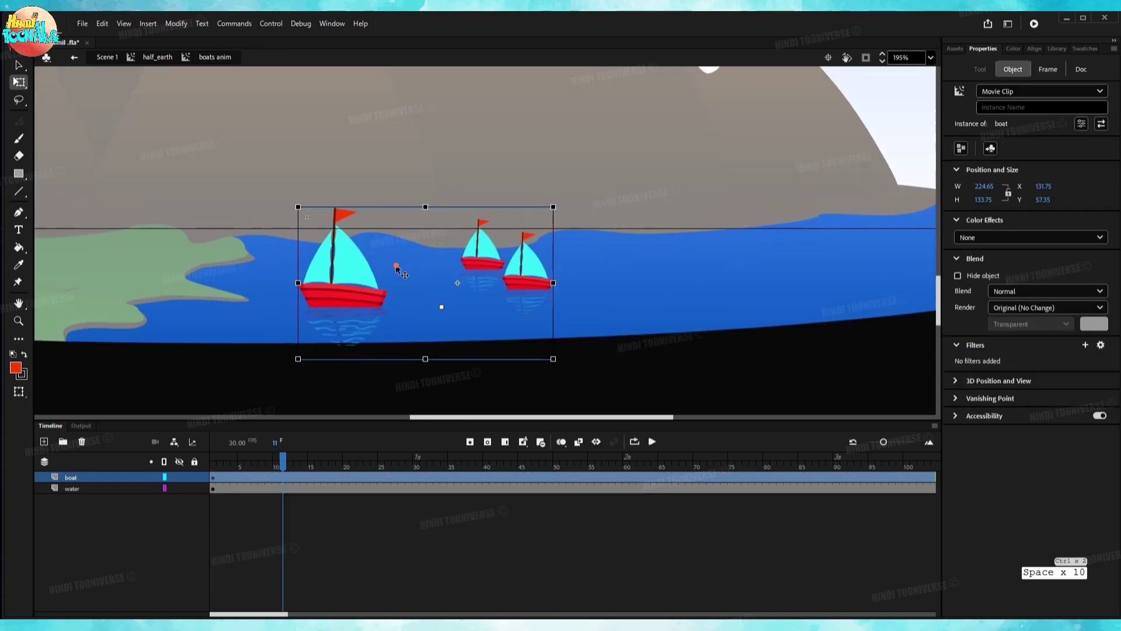
scroll(365, 292, "up", 2)
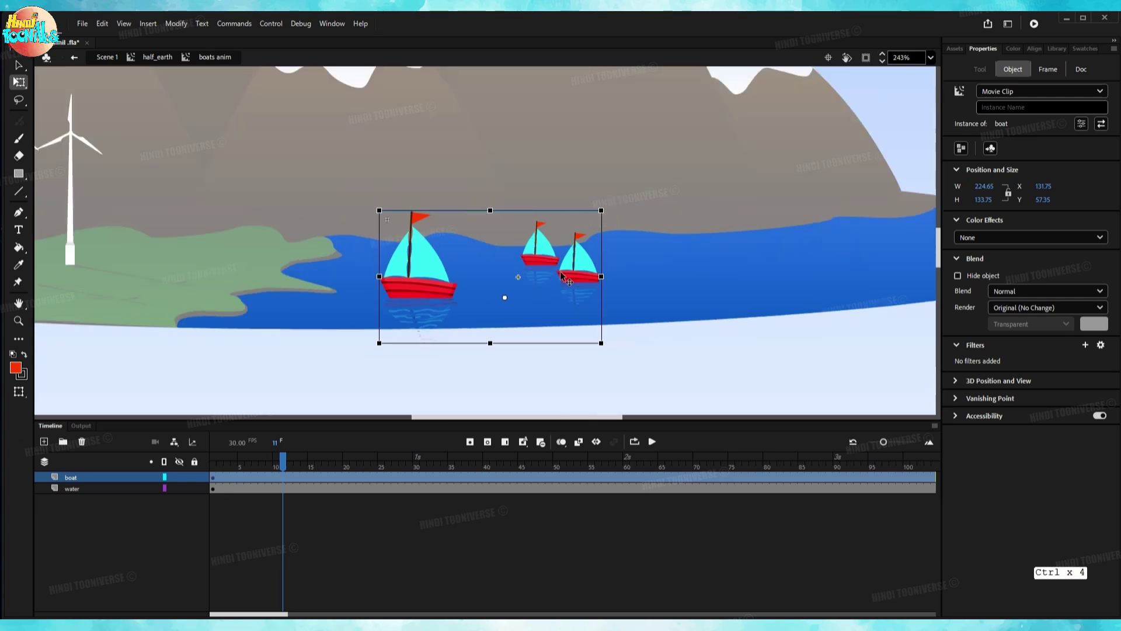
View the boats in the half_earth symbol, reopen boats anim, and test the movie.
left_click(179, 63)
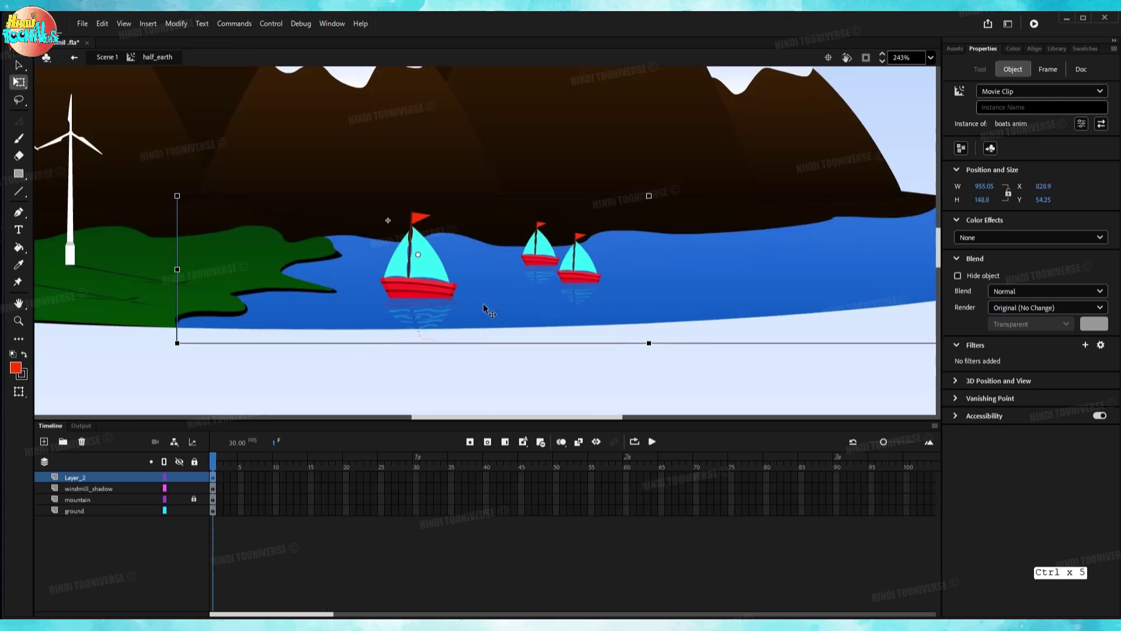
double_click(433, 280)
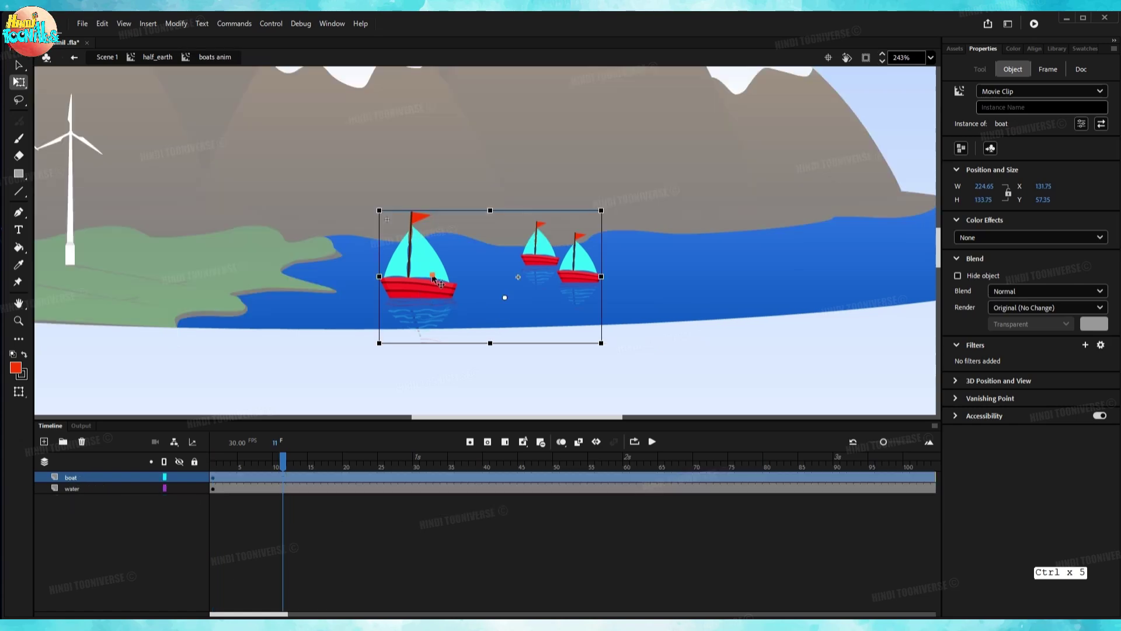
left_click(86, 480)
left_click_drag(432, 302, 506, 280)
key("ctrl+Return")
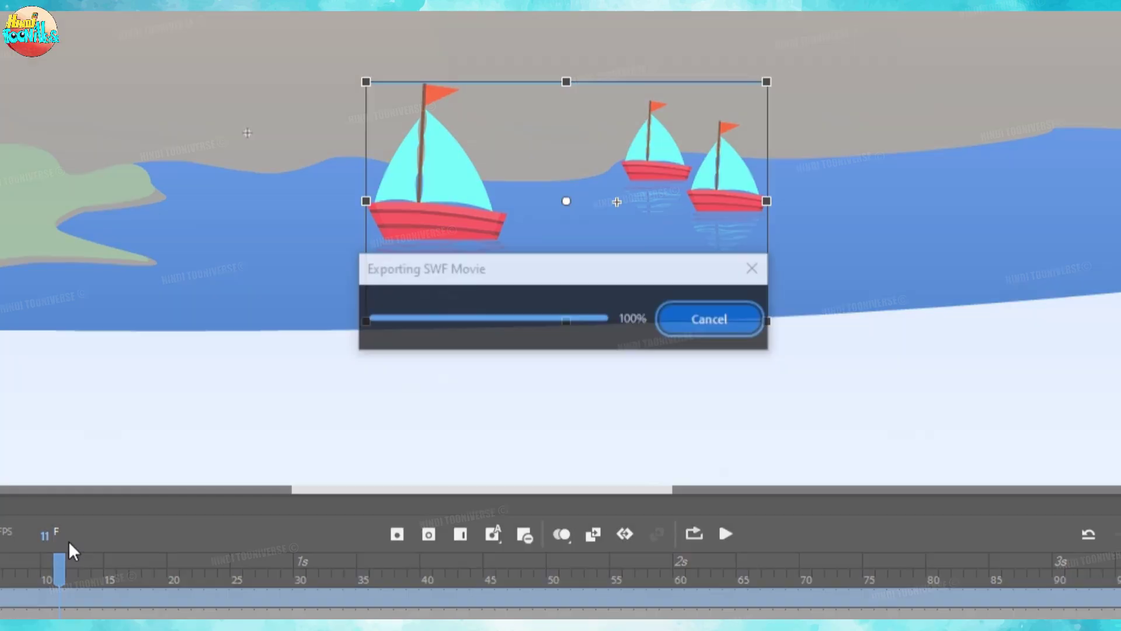